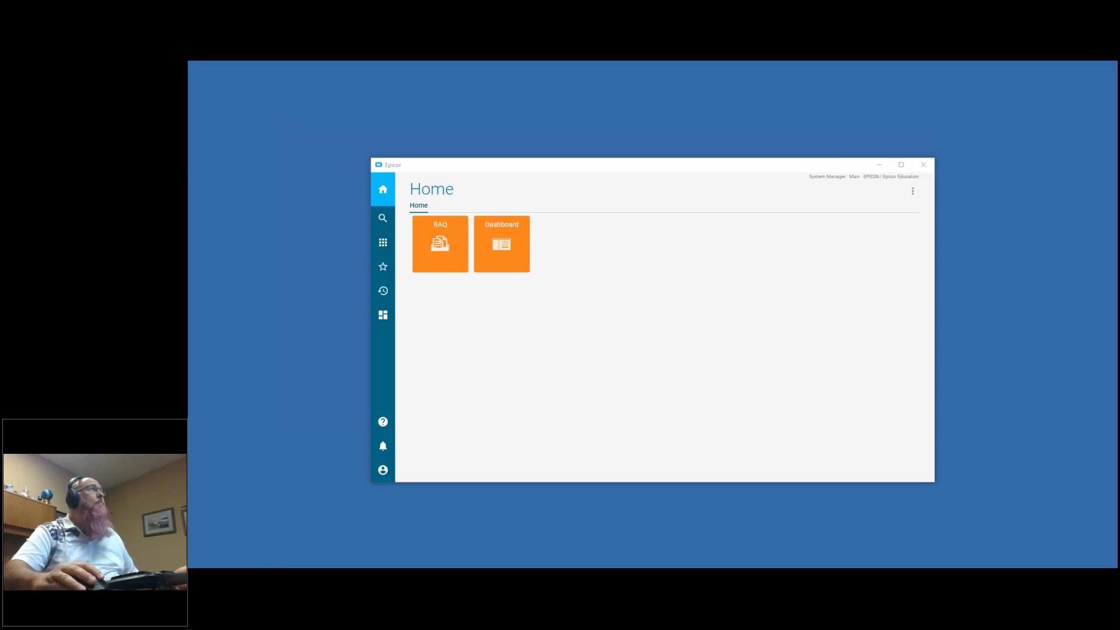
Launch the Business Activity Query Designer and start a new query with ID EMUG-Orders.
click(453, 238)
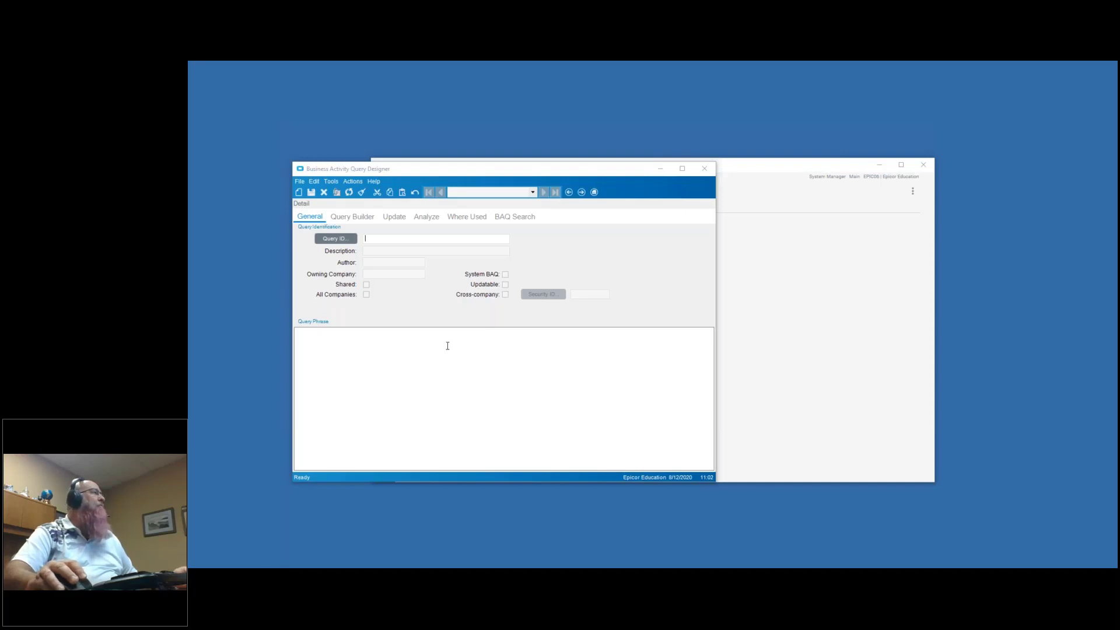
click(395, 239)
text(EMUG-)
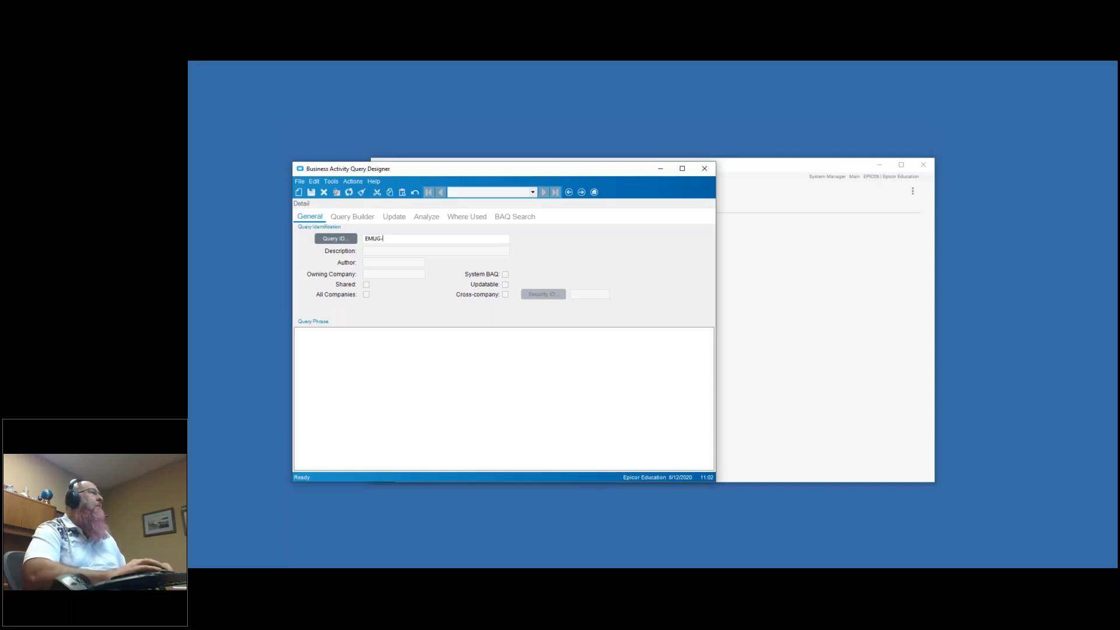
text(Orders)
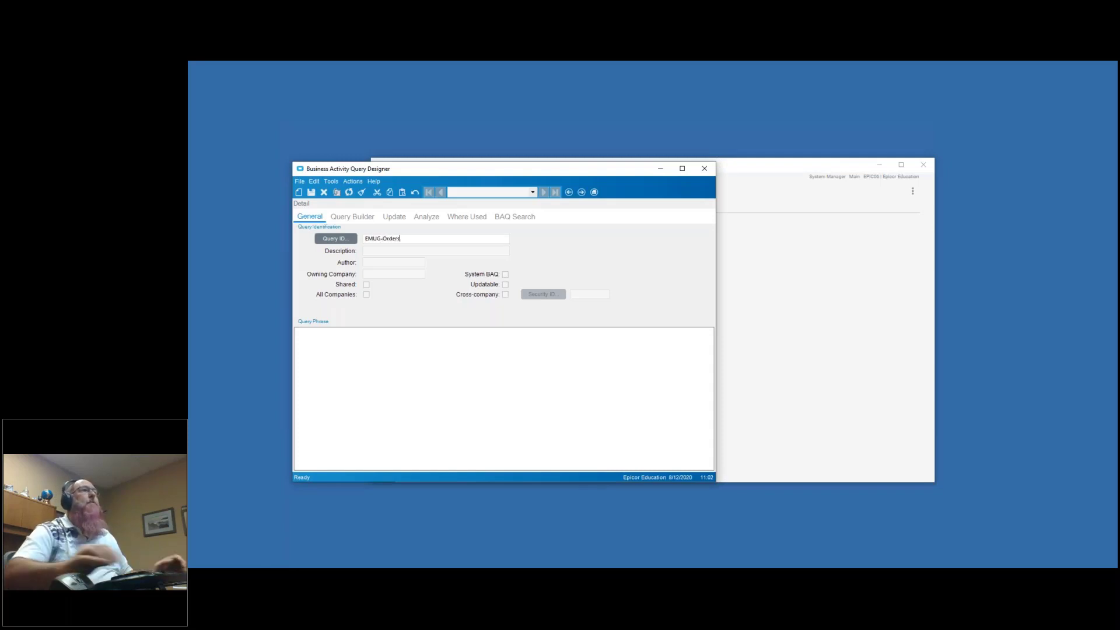
click(465, 251)
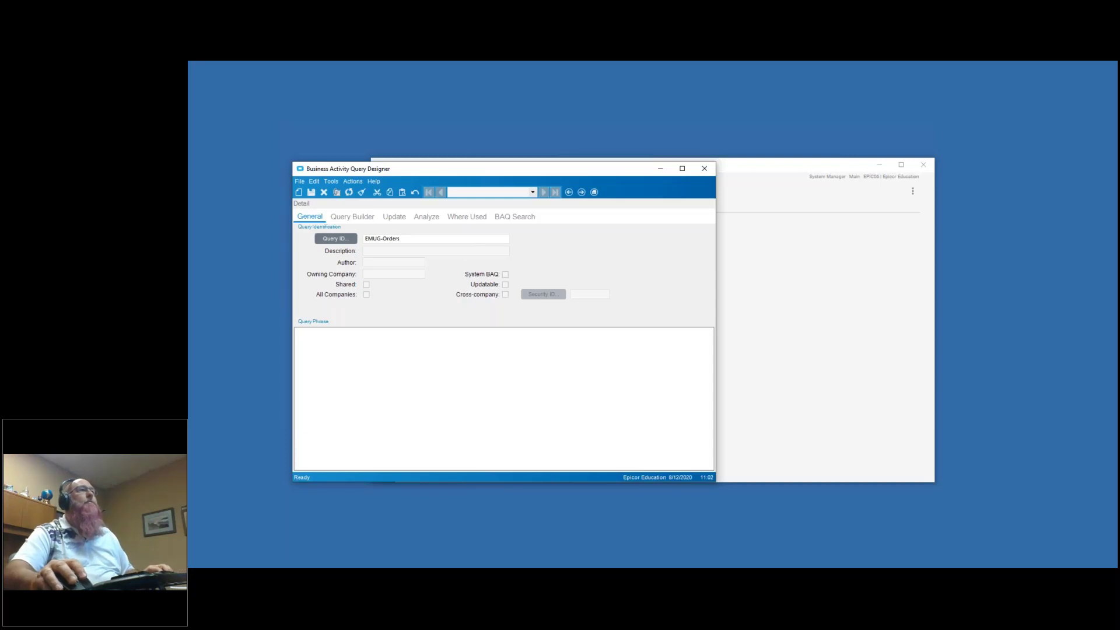
click(483, 342)
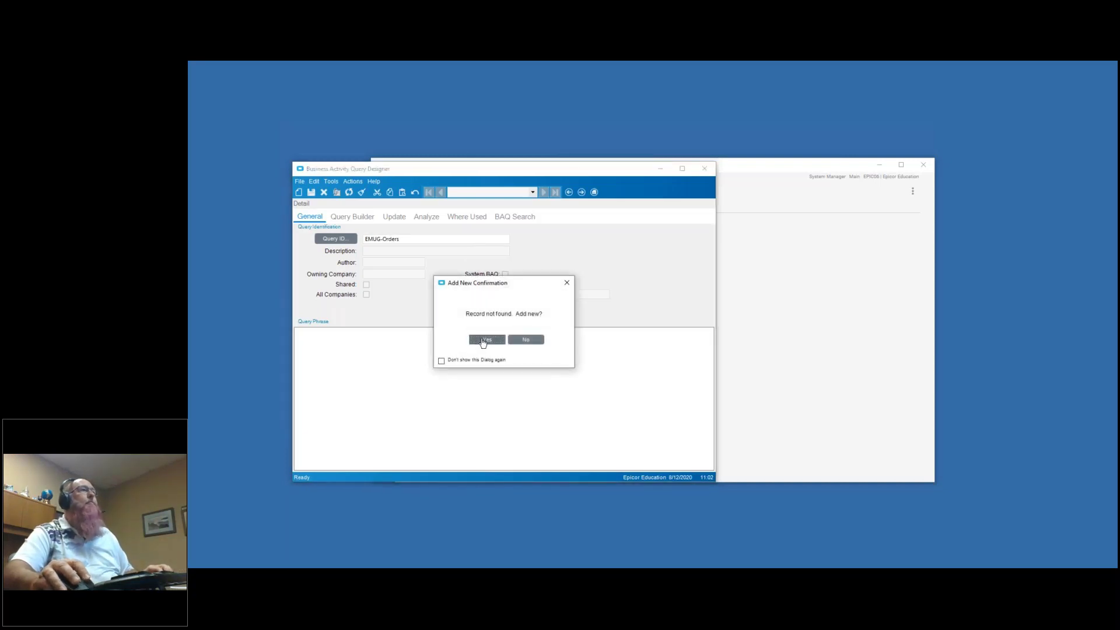
Describe the query as 'Updateable Orders BAQ' and mark it Shared, All Companies and Updatable.
text(Updateable Orders BAQ)
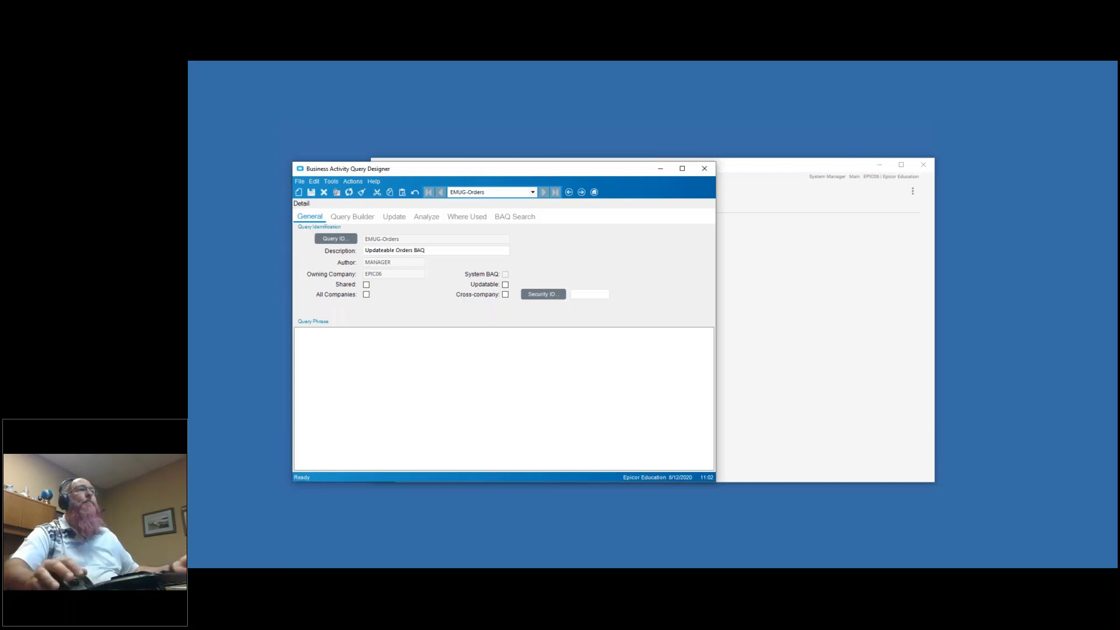
click(366, 285)
click(366, 293)
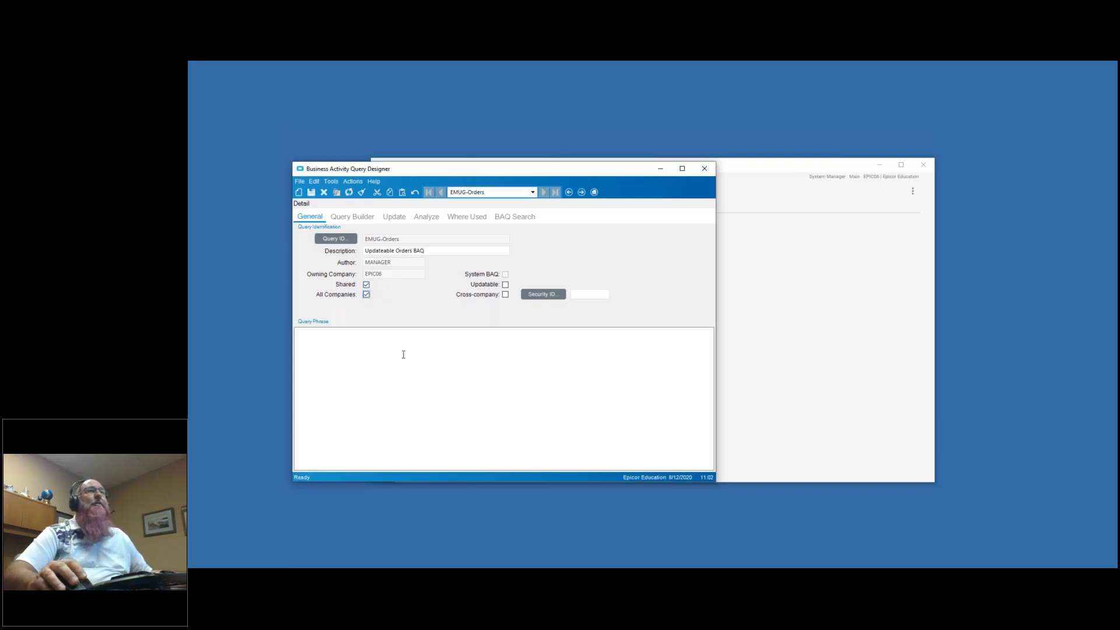
click(366, 294)
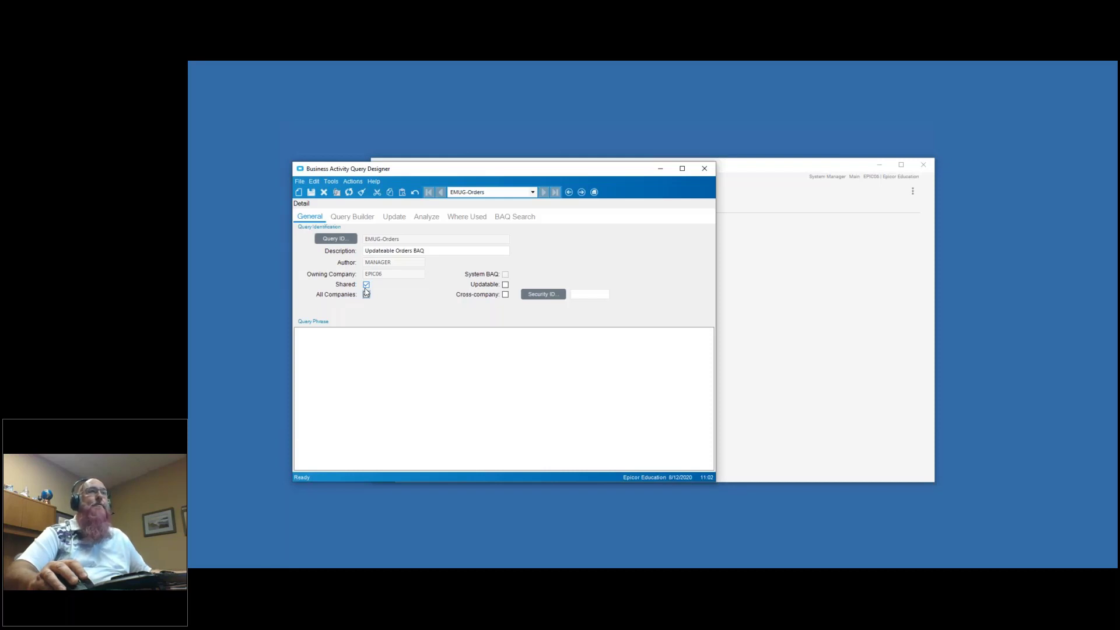
click(366, 294)
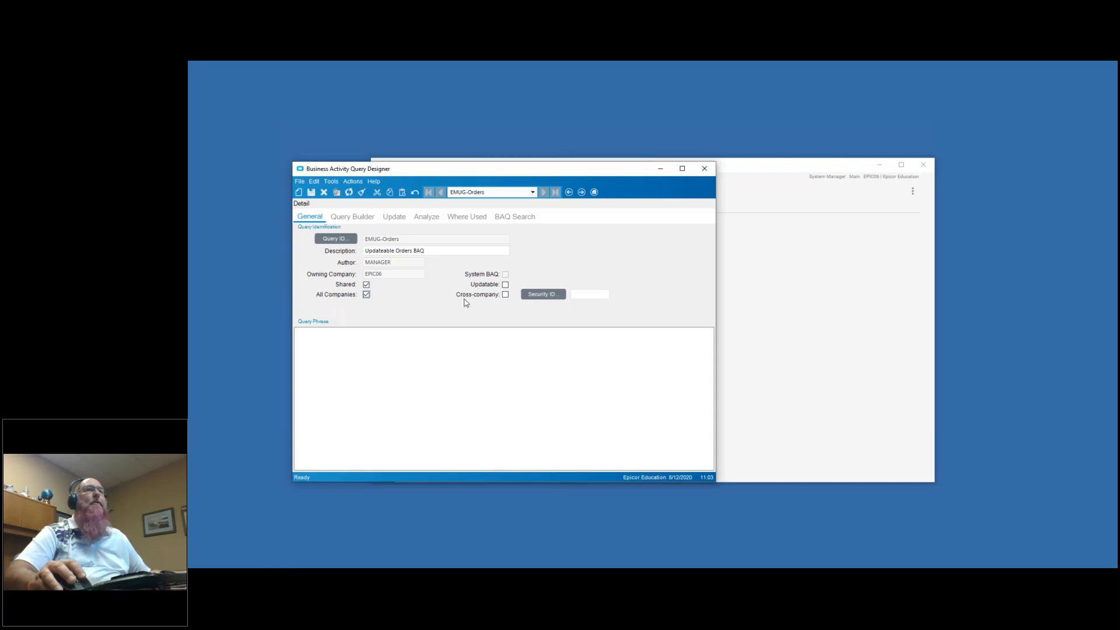
click(505, 285)
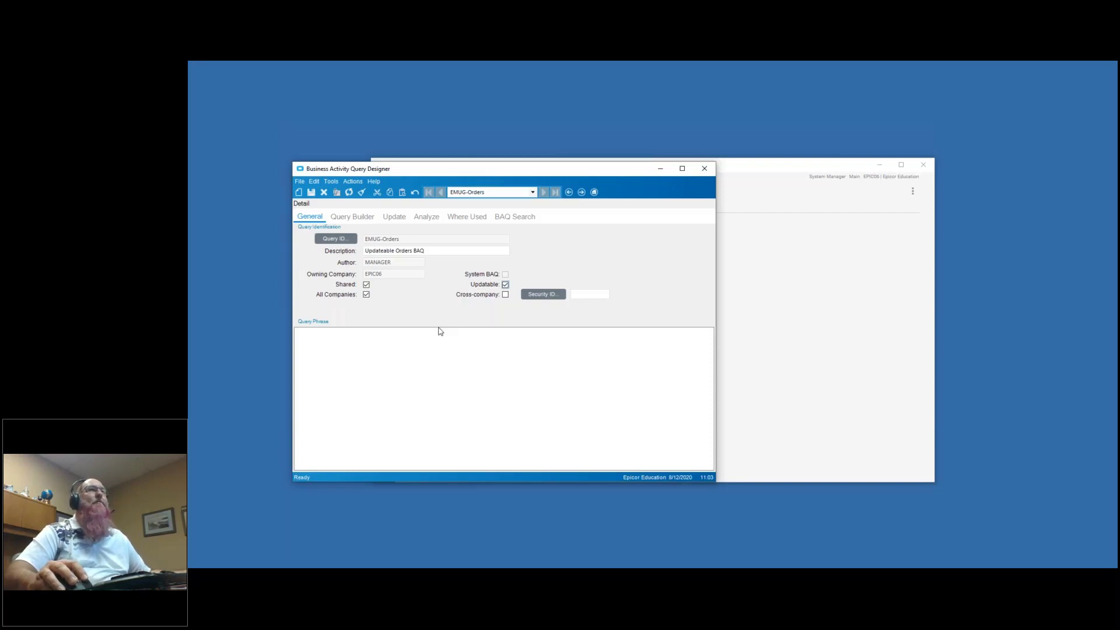
click(349, 221)
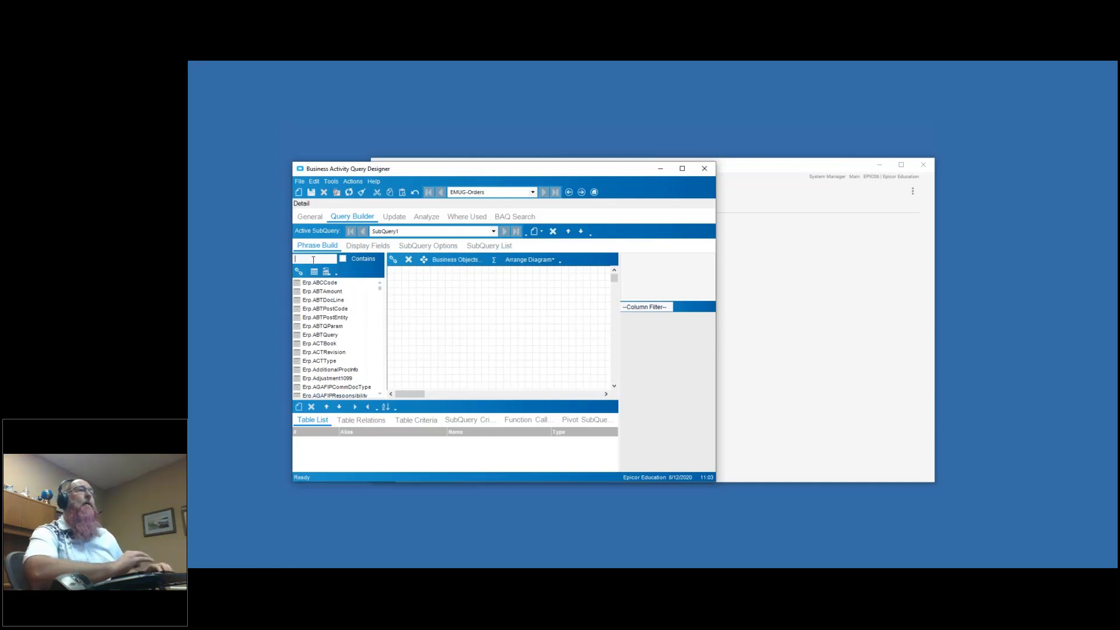
Filter tables by 'order' and add Erp.OrderHed to the query diagram.
text(order)
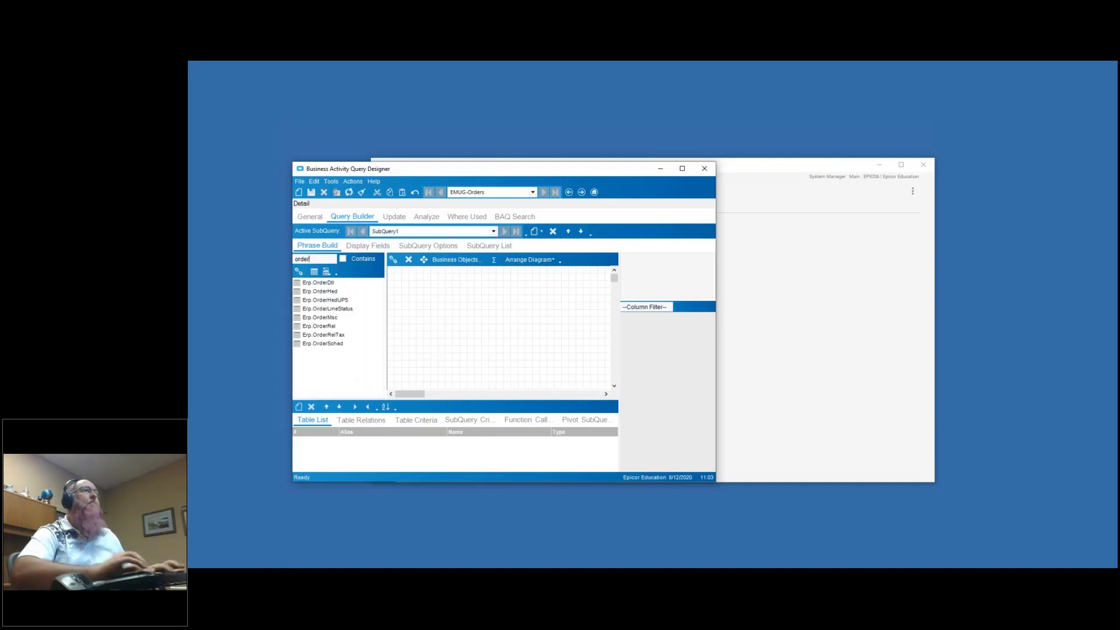
click(328, 291)
double_click(327, 291)
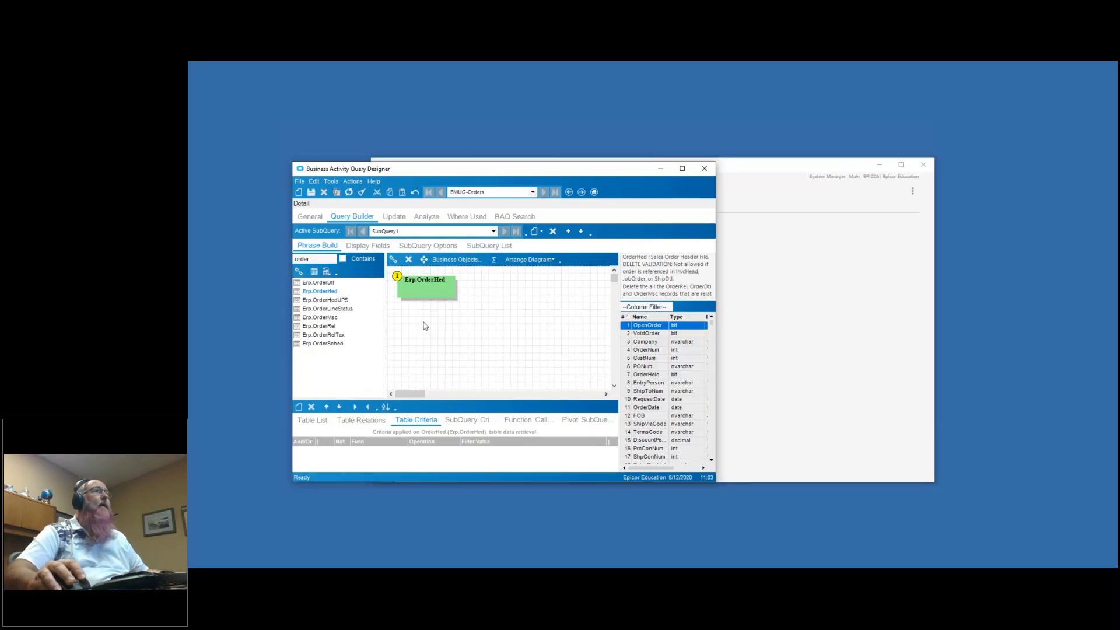
click(373, 247)
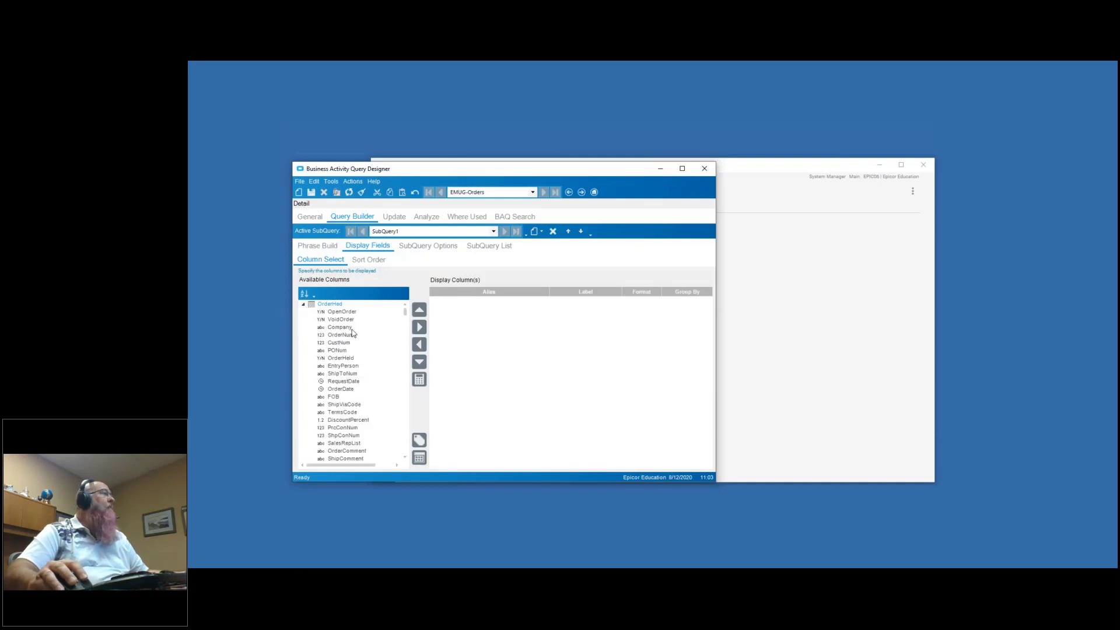
Add OpenOrder, Company, OrderNum, CustNum, PONum, OrderHeld, RequestDate, FOB, ShipViaCode and TermsCode as display columns.
double_click(342, 313)
double_click(343, 320)
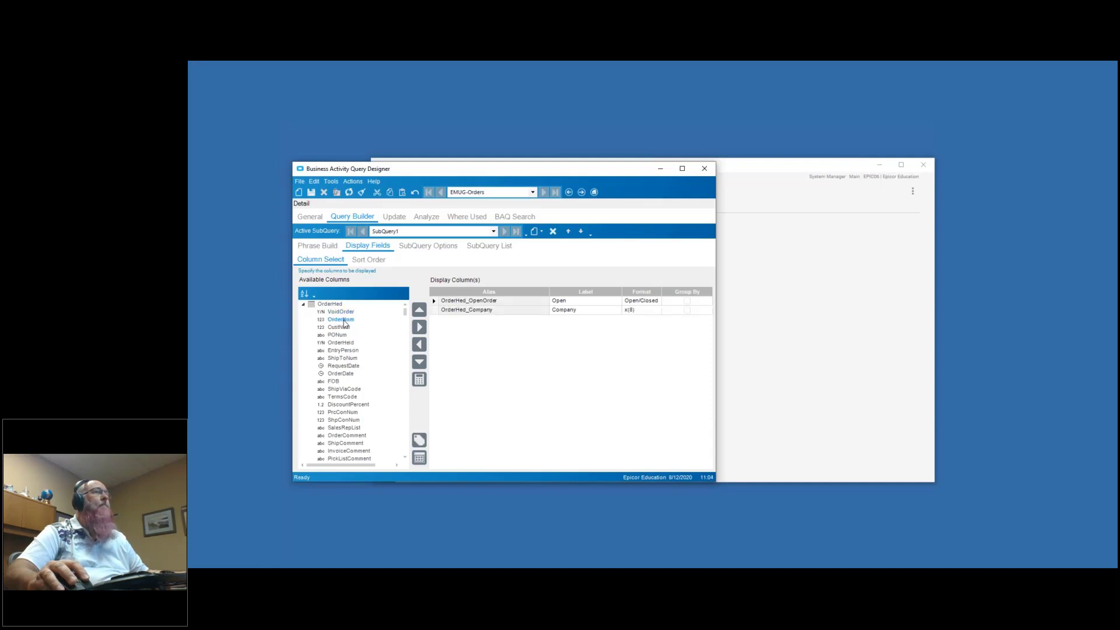
double_click(342, 319)
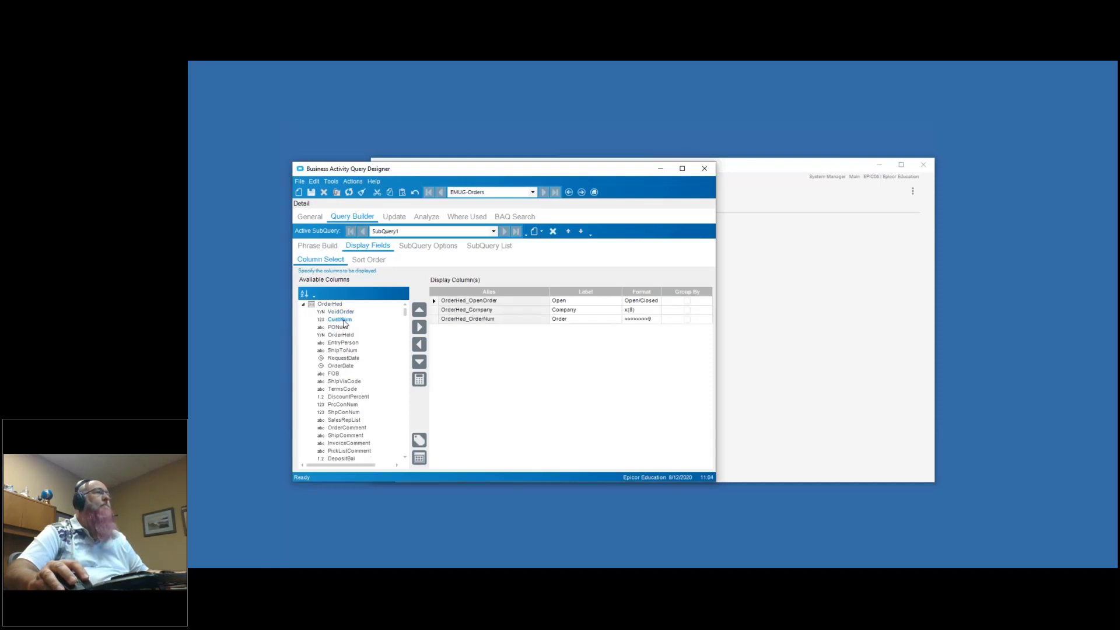
double_click(343, 320)
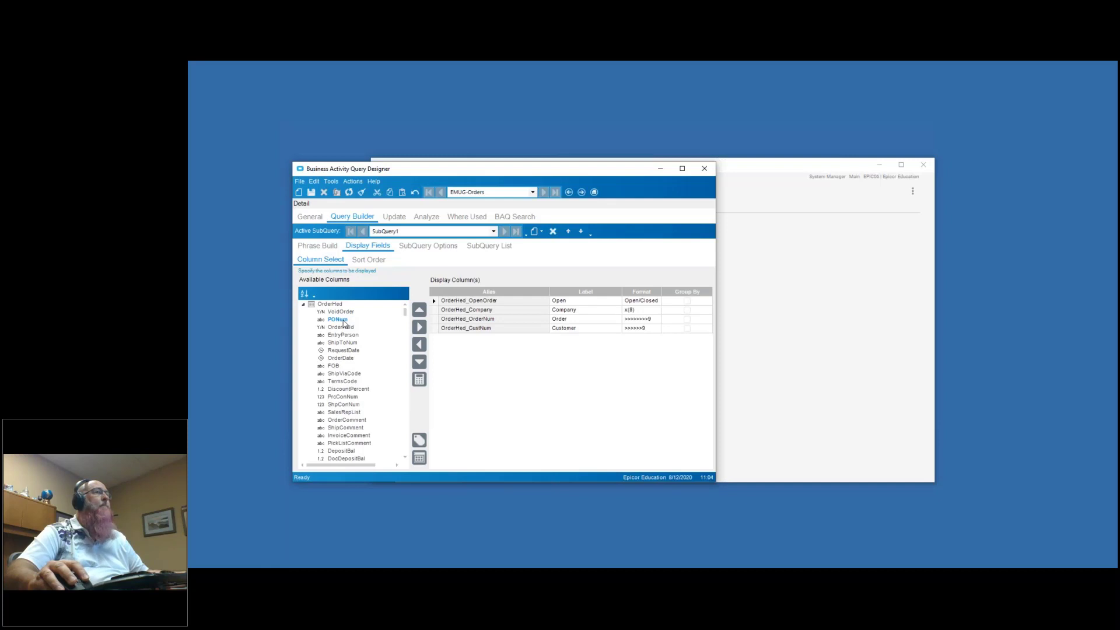
double_click(342, 321)
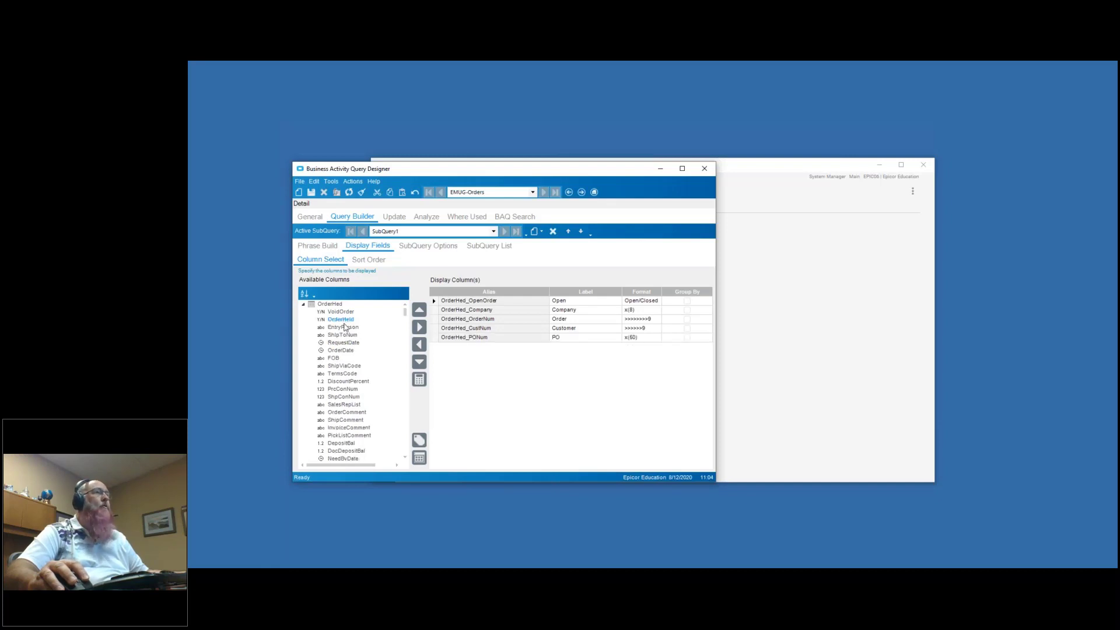
double_click(342, 320)
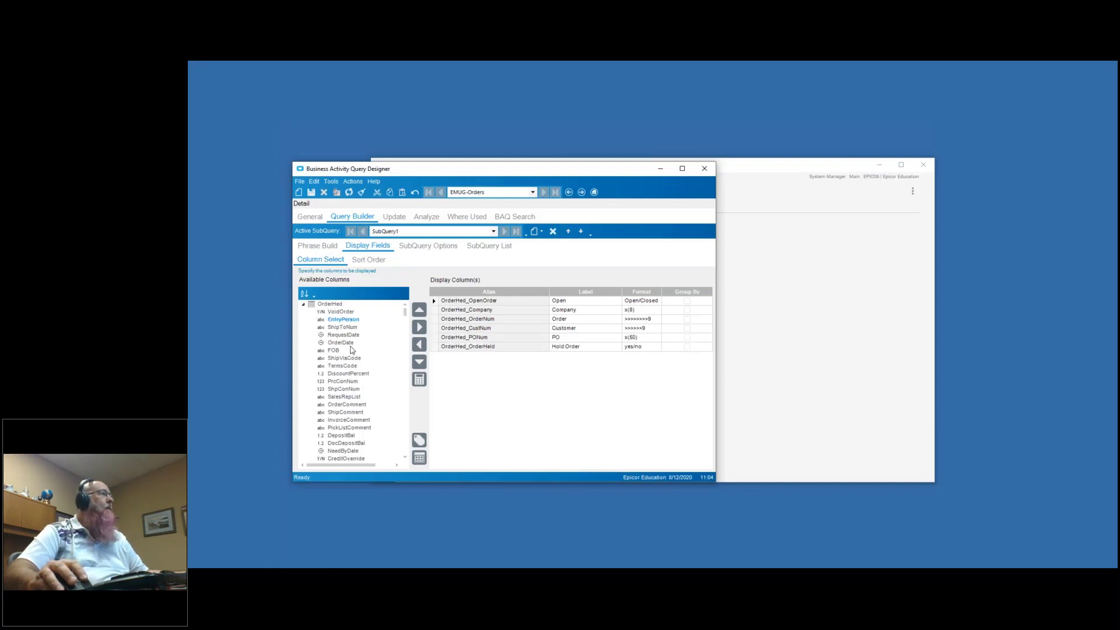
double_click(349, 336)
double_click(333, 343)
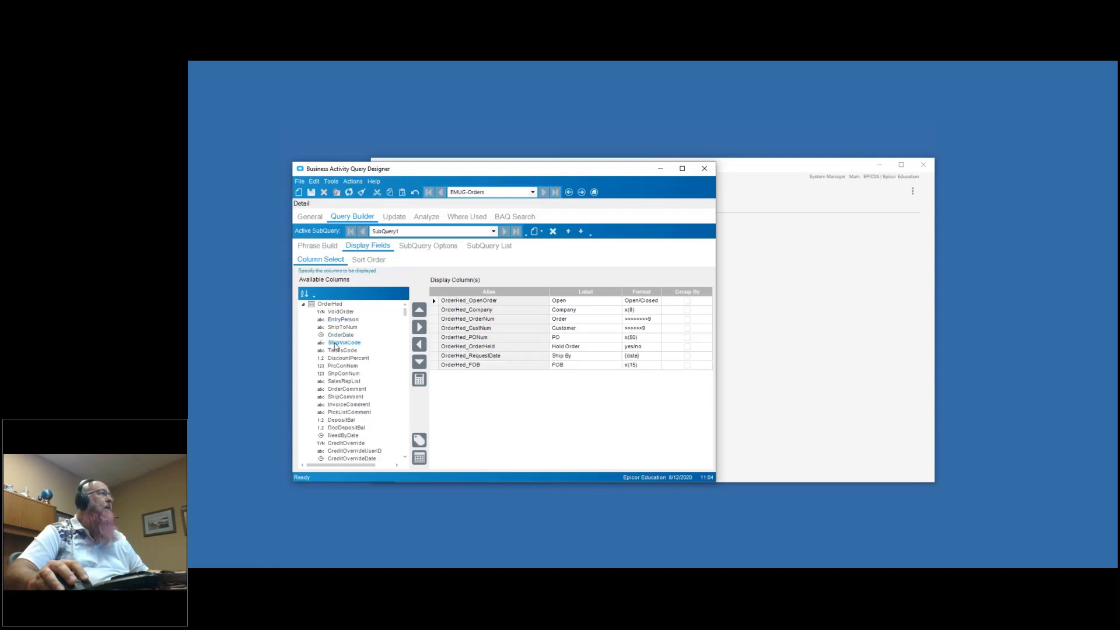
double_click(346, 343)
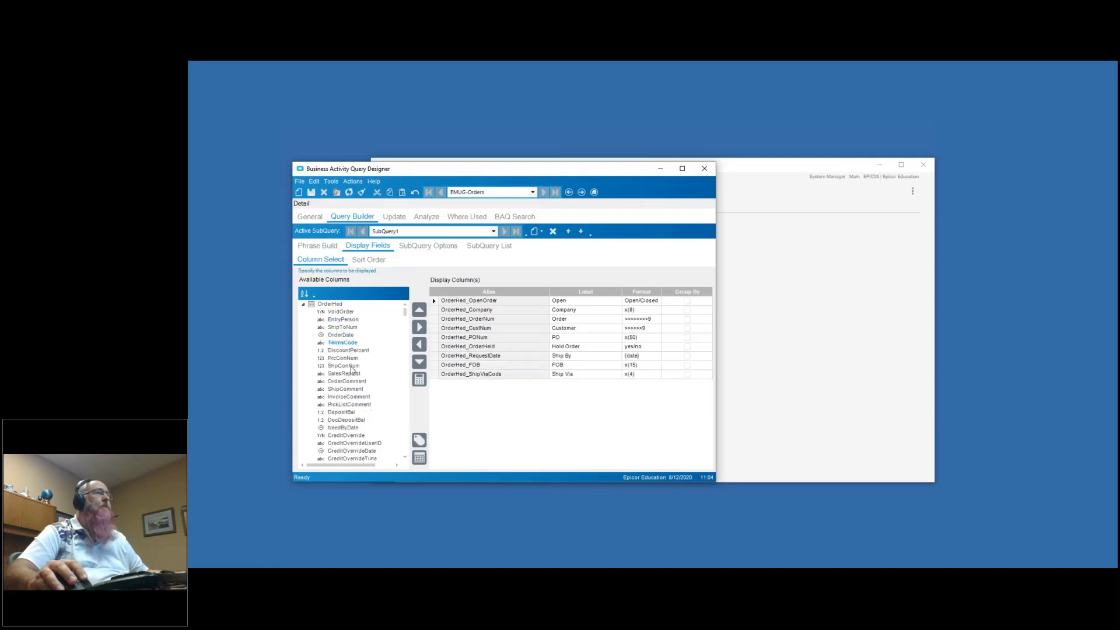
double_click(349, 343)
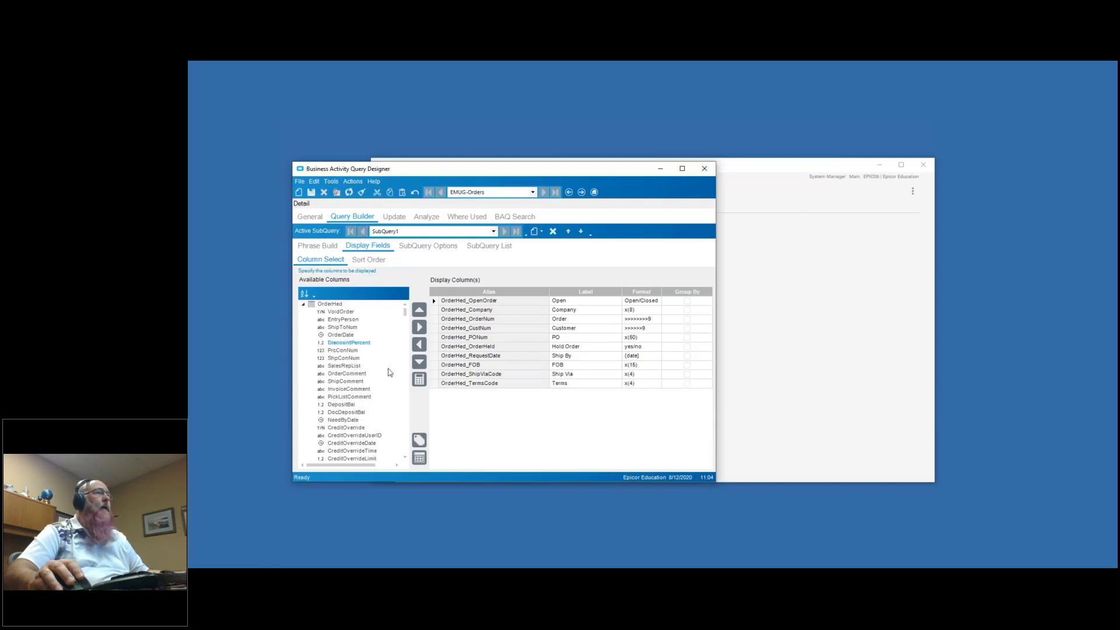
Add BTCustNum and ShipToCustNum as display columns.
scroll(382, 379, down, 6)
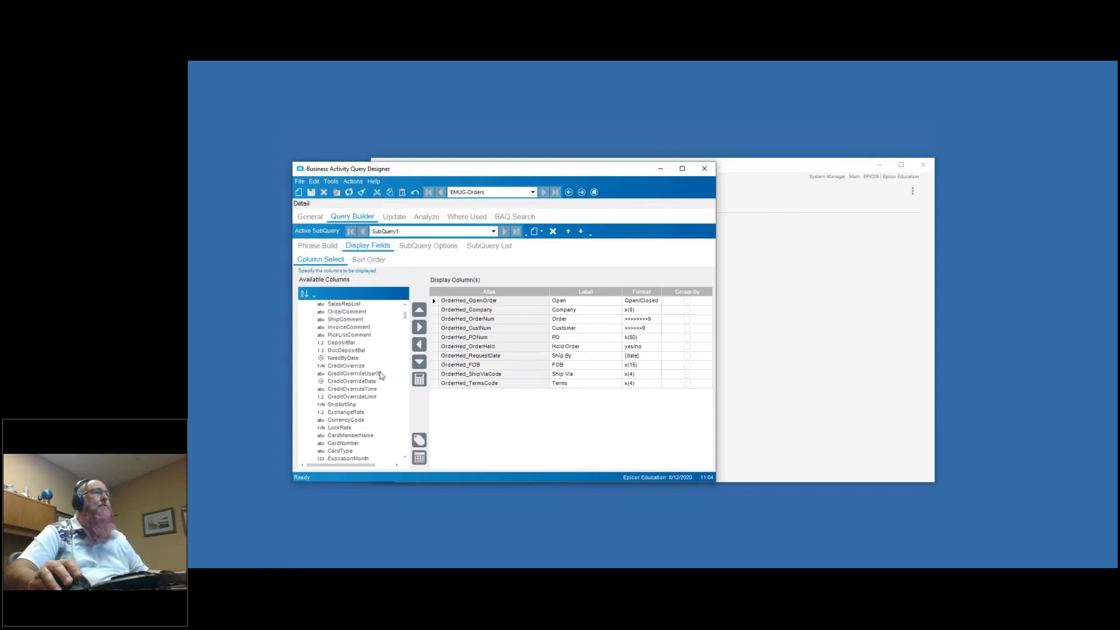
scroll(379, 374, down, 10)
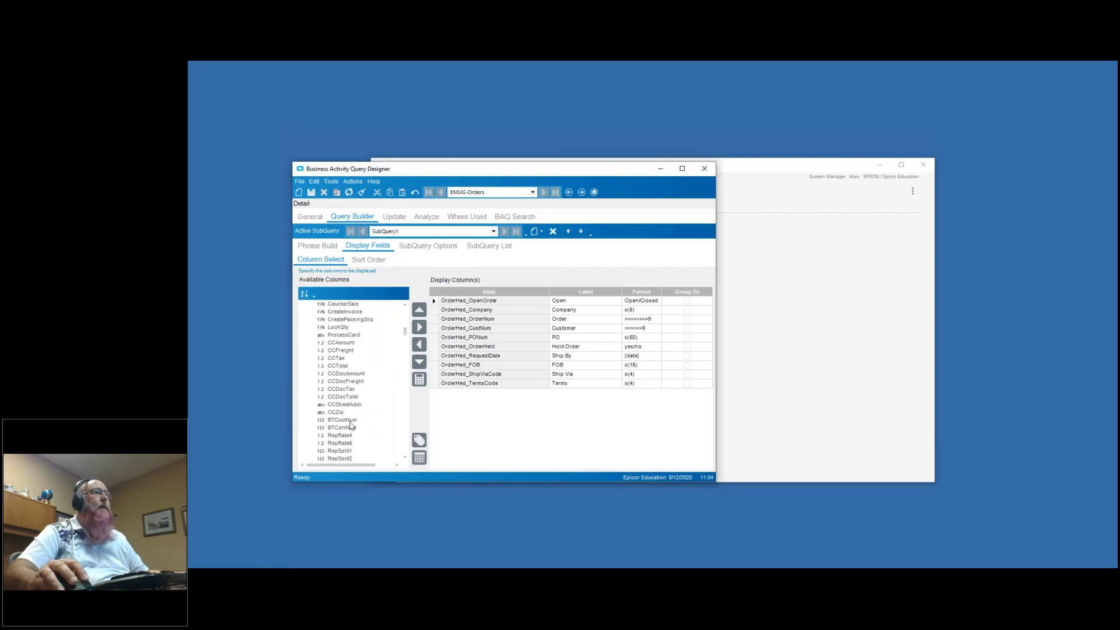
double_click(350, 420)
scroll(367, 403, down, 4)
scroll(367, 397, down, 6)
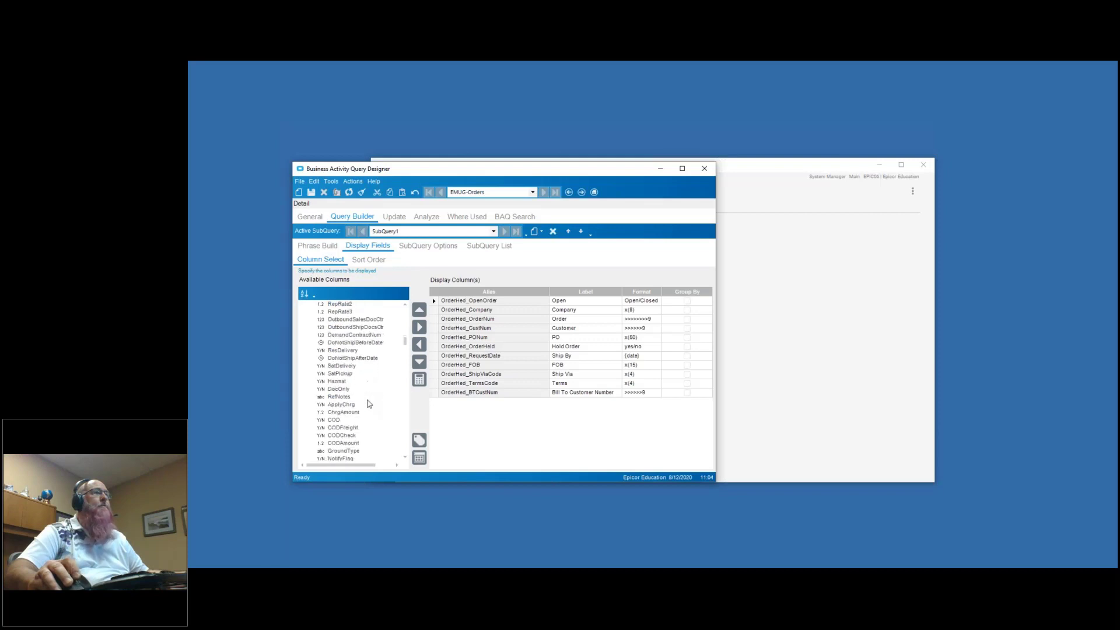
scroll(367, 402, down, 8)
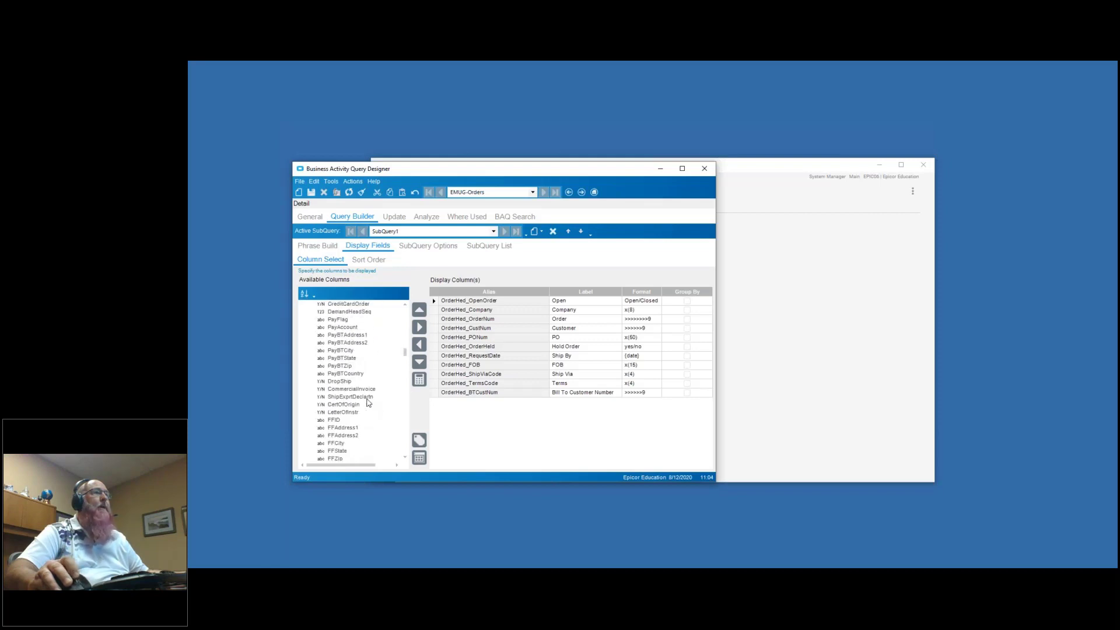
scroll(367, 396, down, 7)
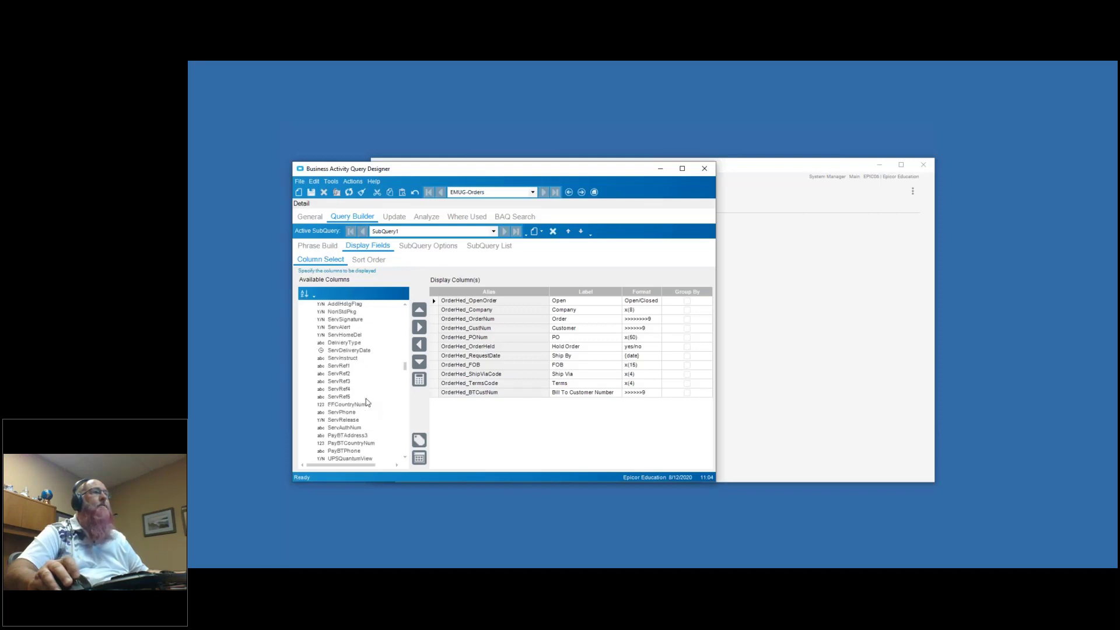
click(304, 296)
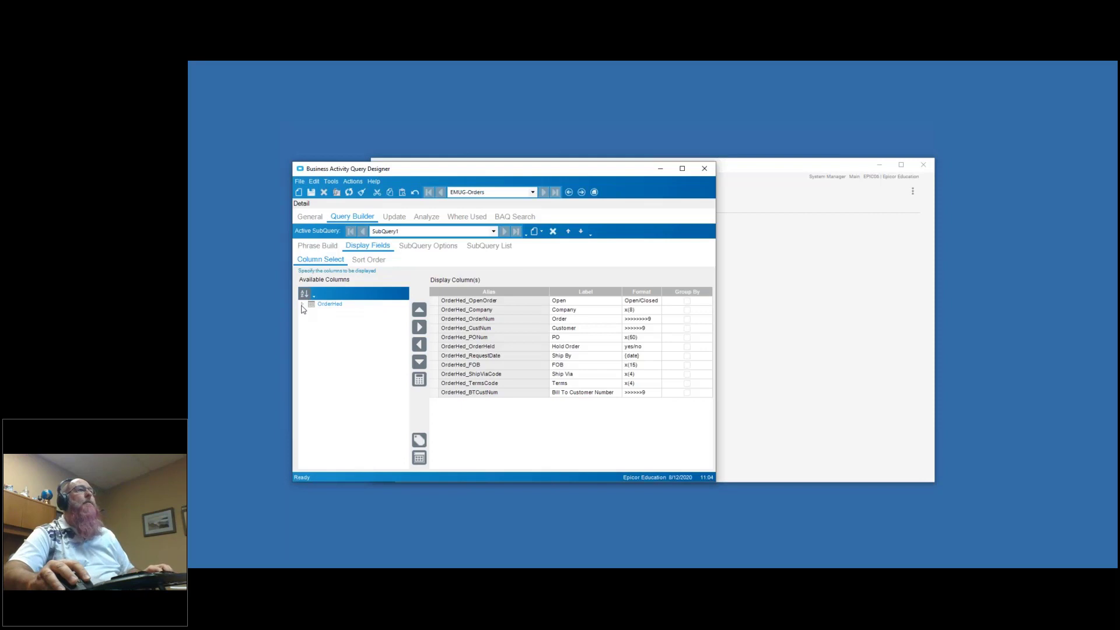
click(302, 304)
scroll(362, 408, down, 2)
scroll(359, 429, down, 1)
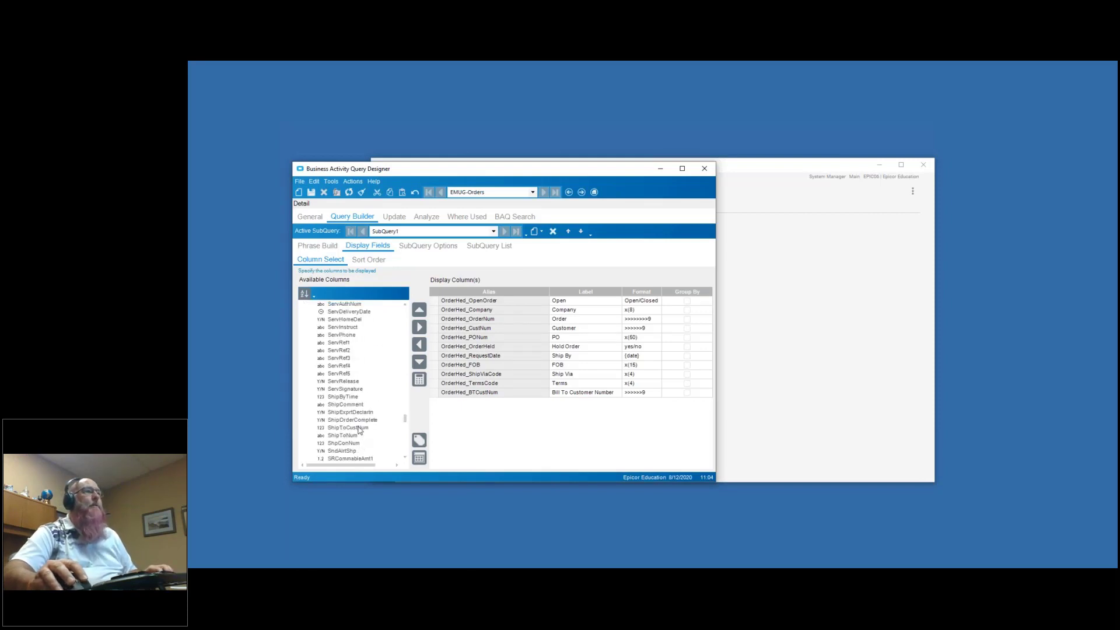
double_click(359, 429)
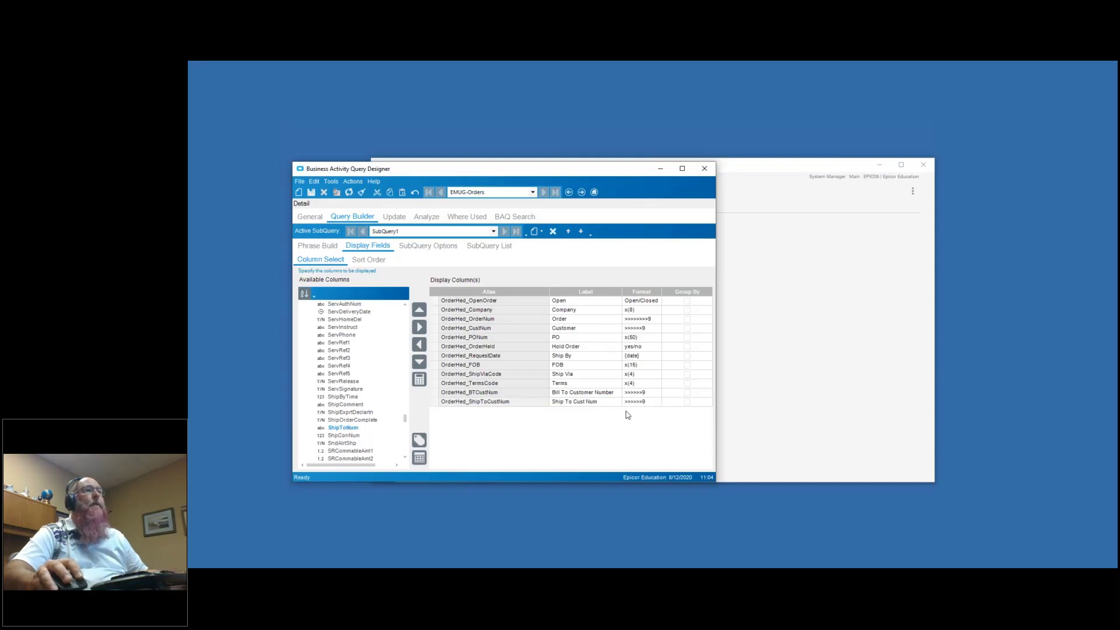
Shorten the bill-to customer column label to 'Bill To CustNum'.
click(577, 398)
click(577, 398)
key(Right)
key(Right)
key(Delete)
key(Delete)
key(Delete)
key(Delete)
key(Delete)
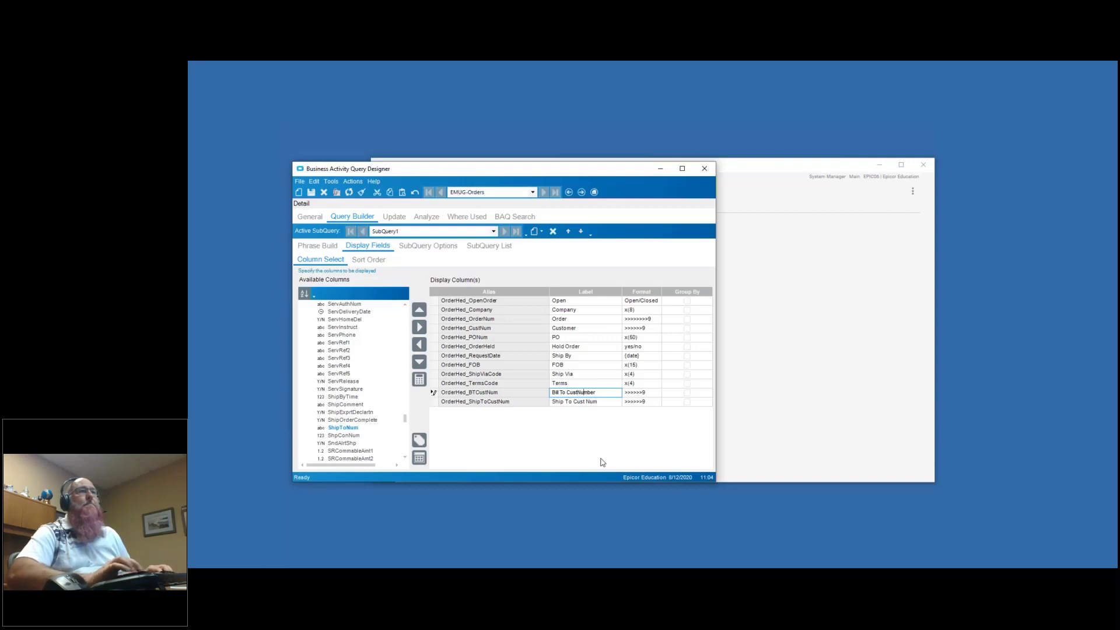
click(566, 402)
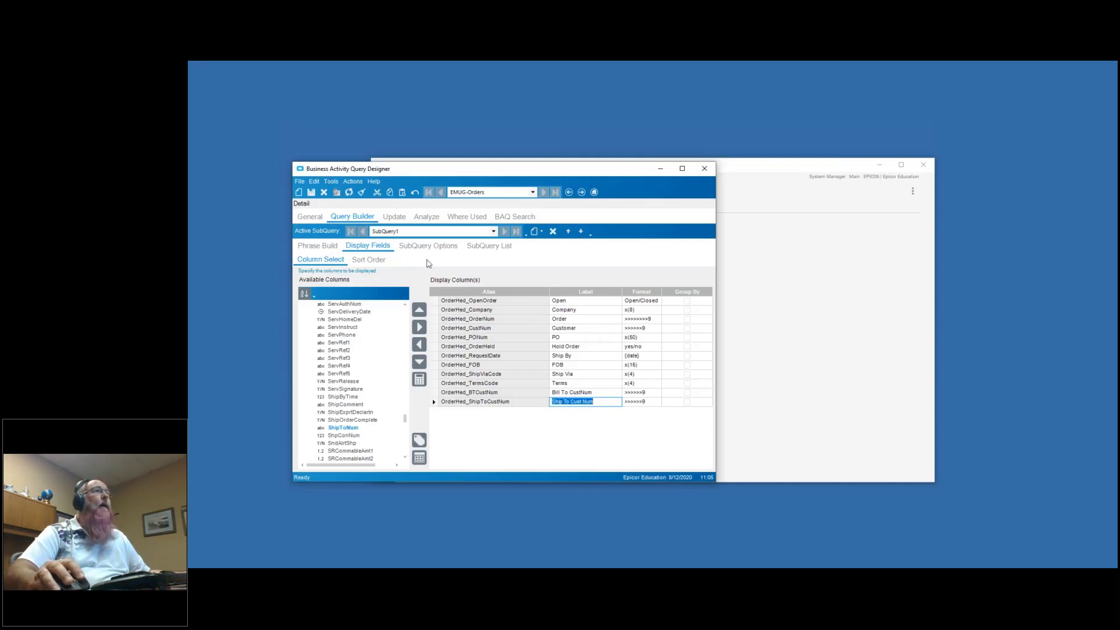
click(402, 220)
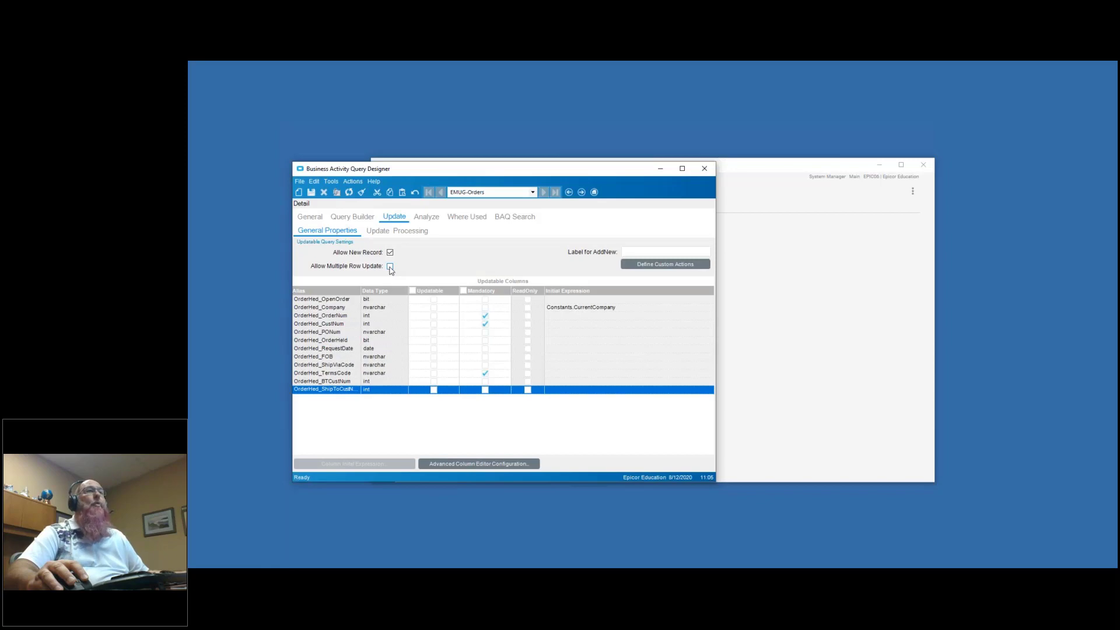
Check Allow Multiple Row Update in the query's General Properties.
click(390, 267)
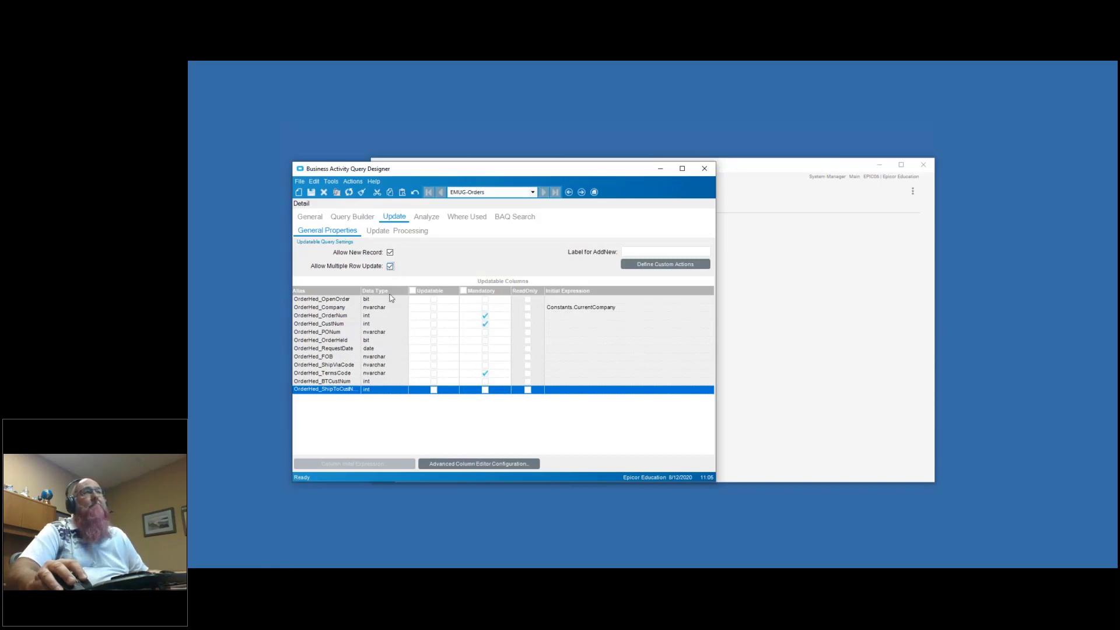
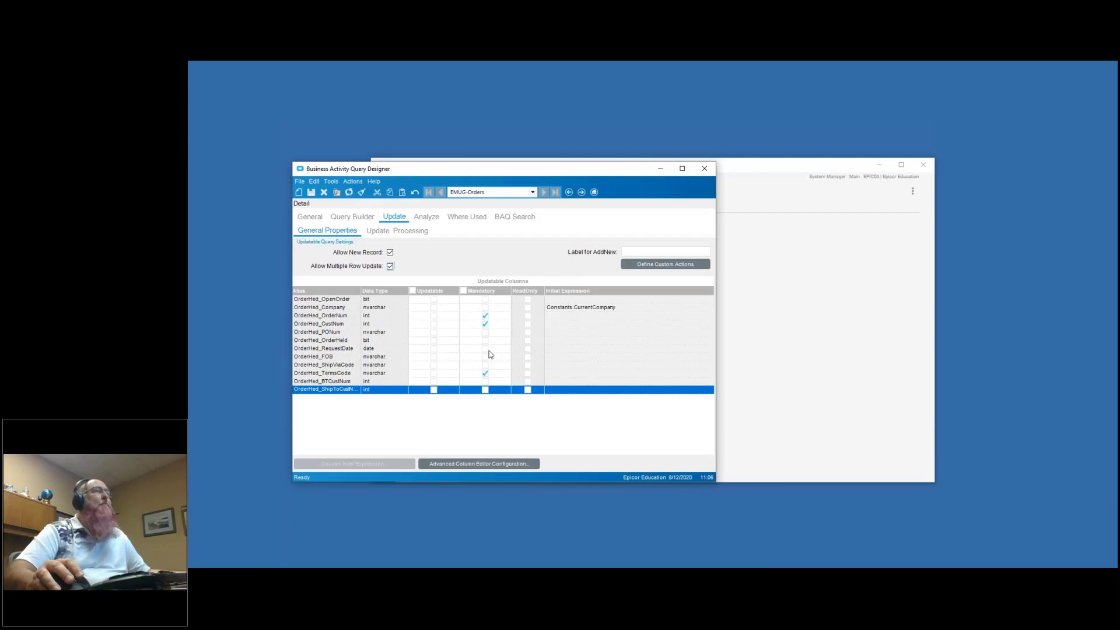
Mark all OrderHed query columns updatable, then clear Updatable on OrderNum, BTCustNum and ShipToCustNum.
click(434, 316)
click(434, 324)
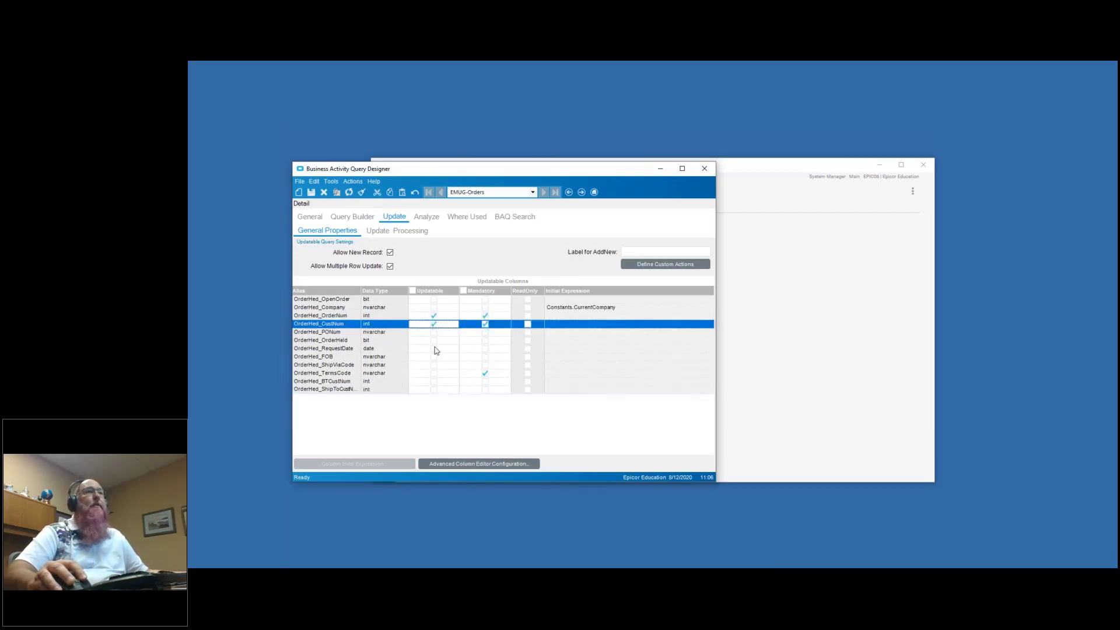
click(413, 291)
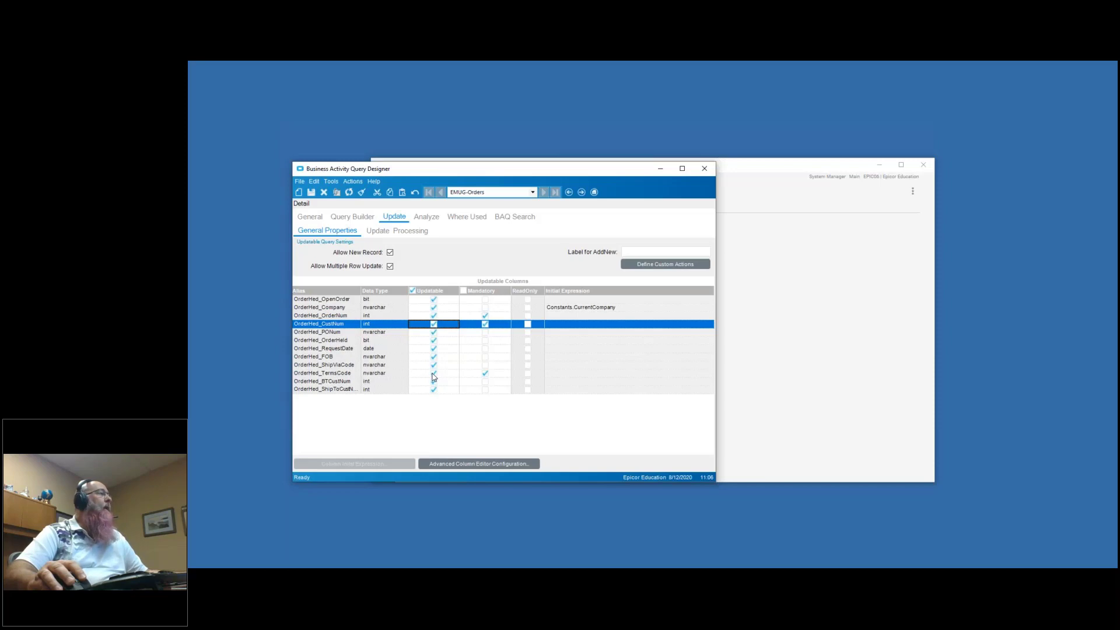
click(433, 315)
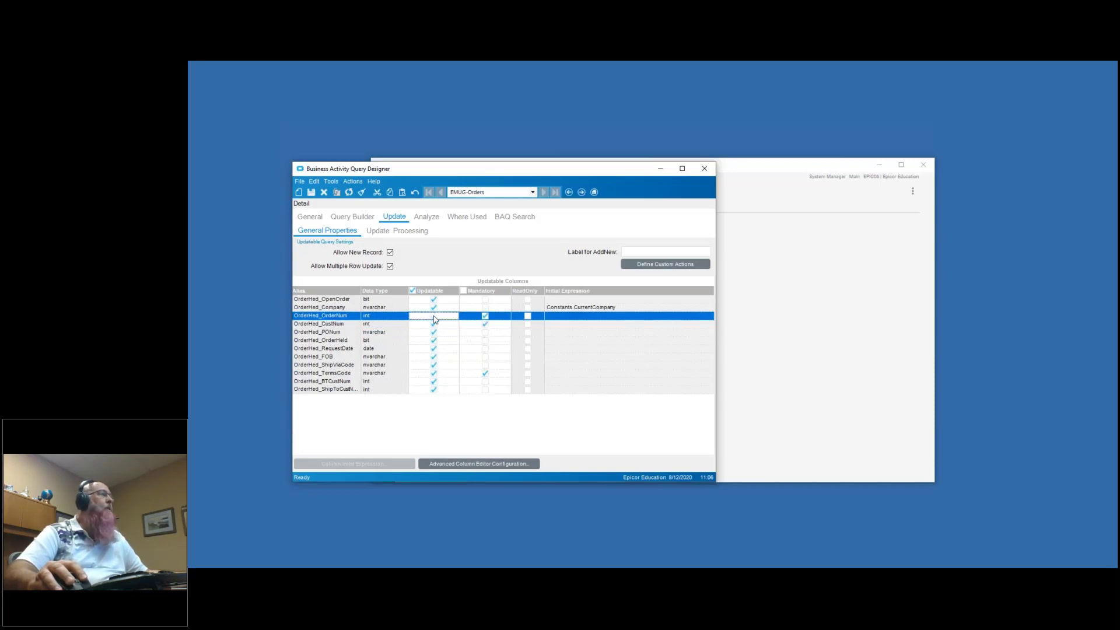
click(435, 382)
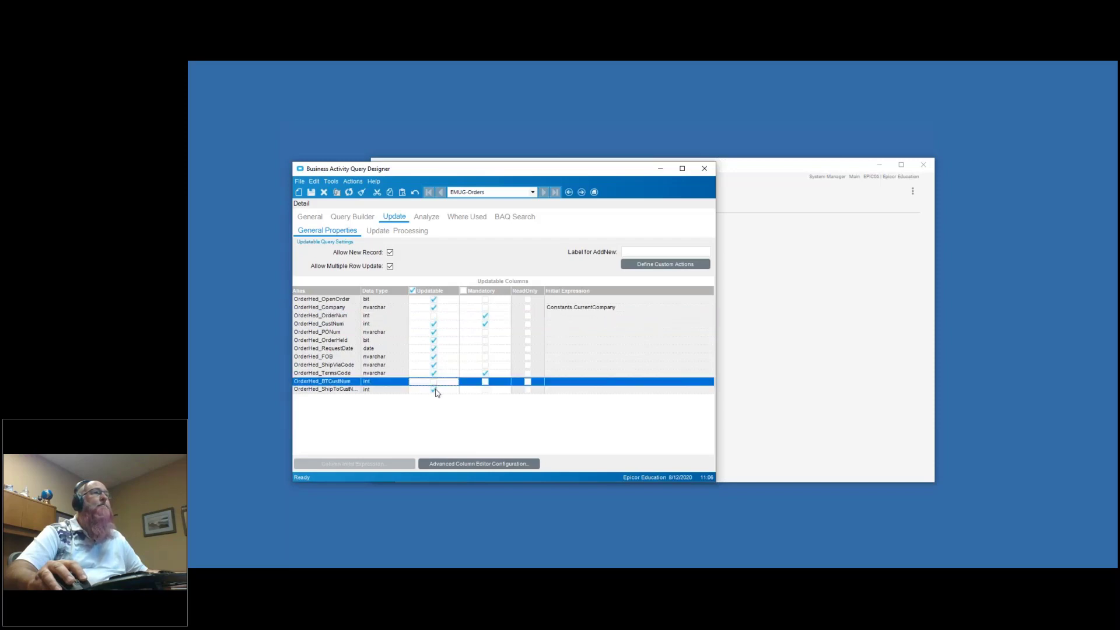
click(435, 391)
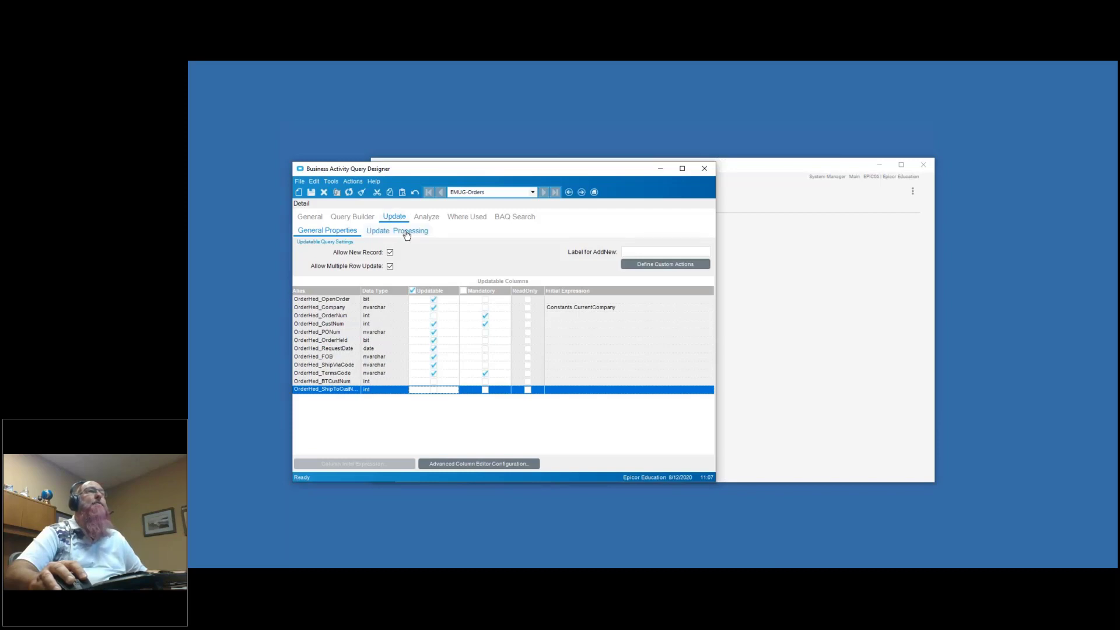
Show the Update Processing settings and bring up the Select Business Object dialog.
click(406, 233)
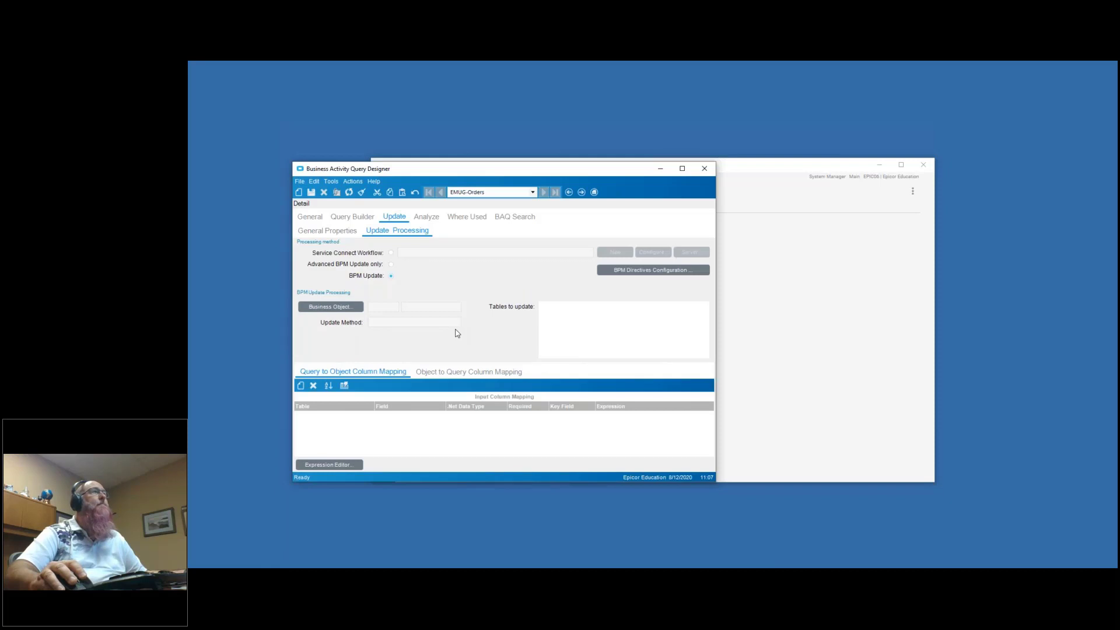
click(344, 384)
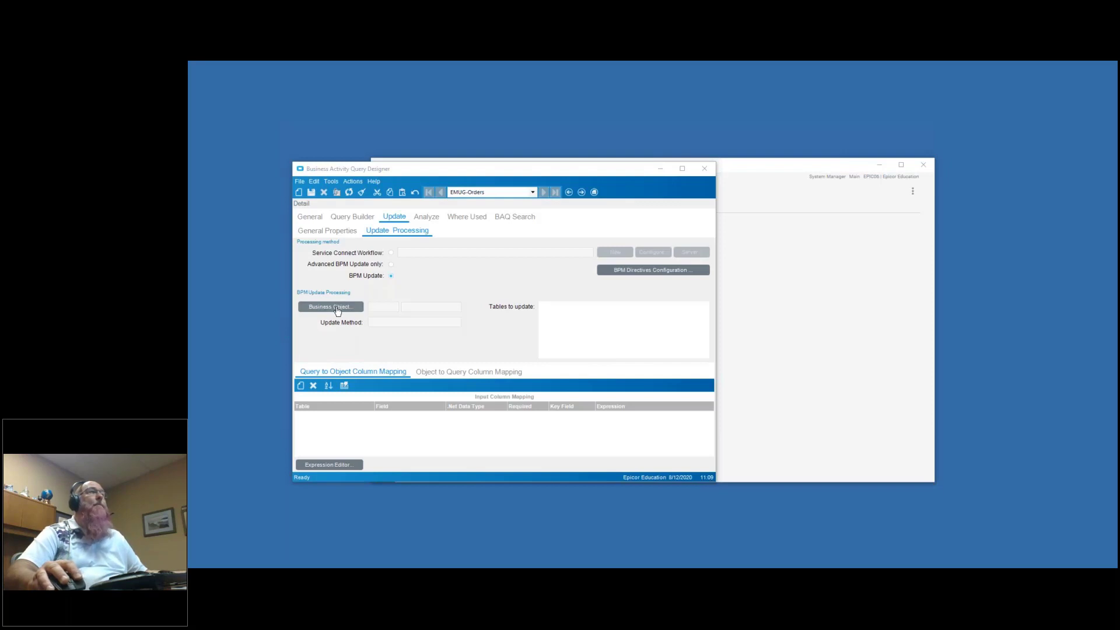
click(337, 308)
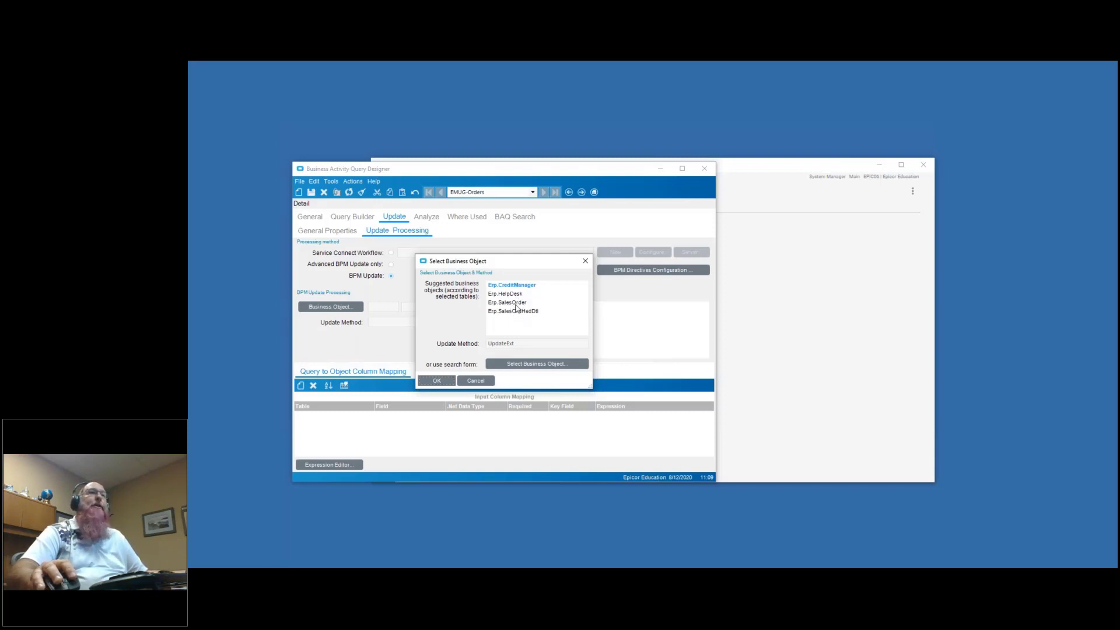
Choose Erp.SalesOrder with the UpdateExt update method as the BPM update business object.
click(515, 305)
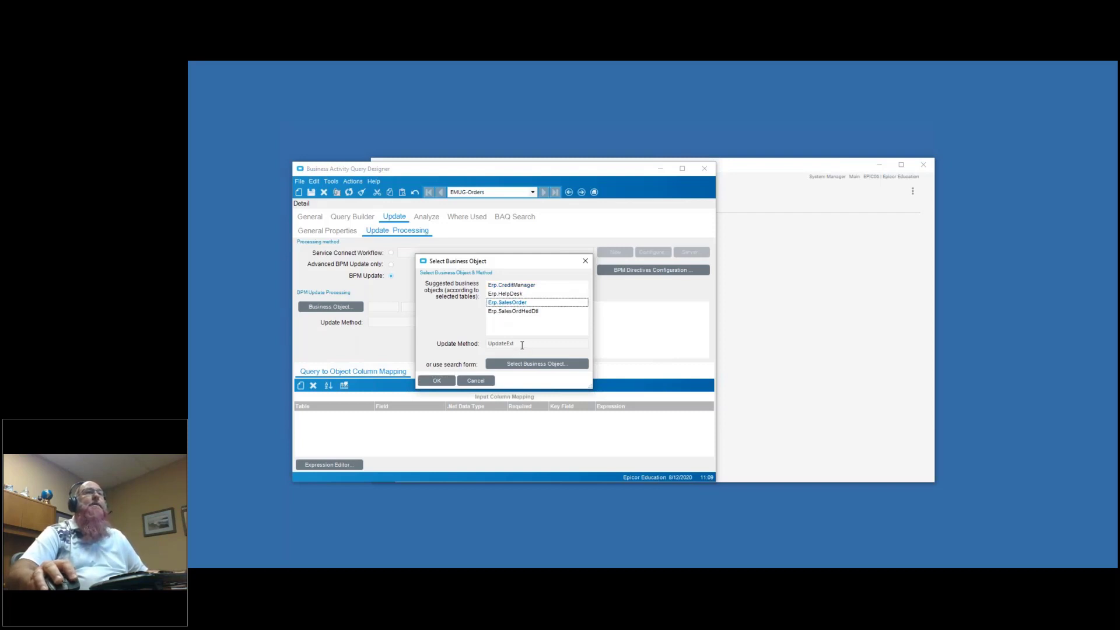
double_click(523, 344)
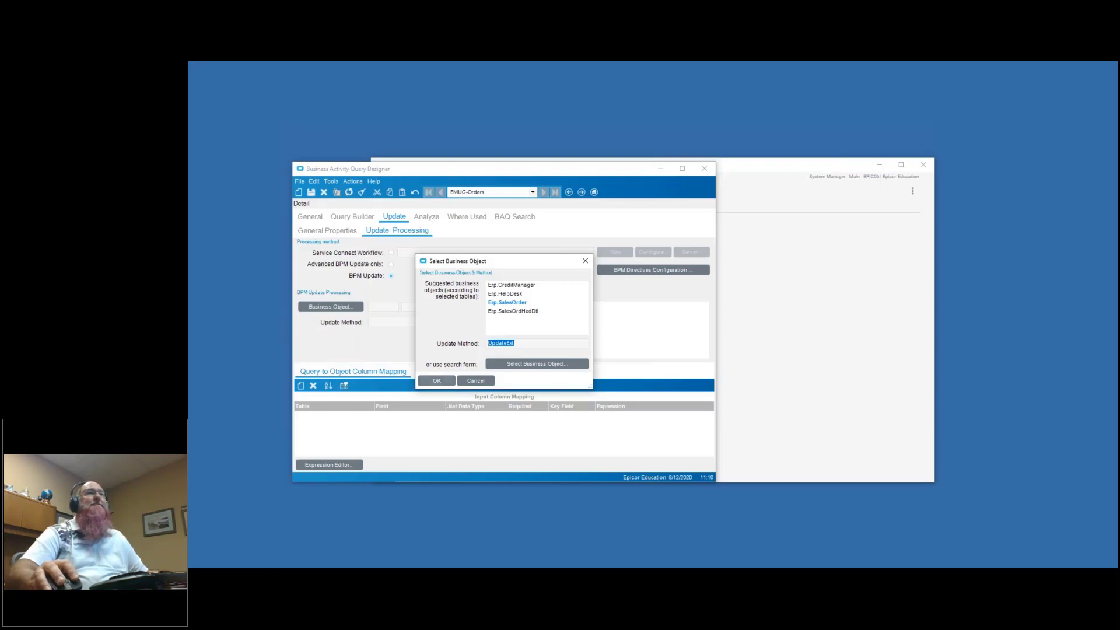
click(435, 382)
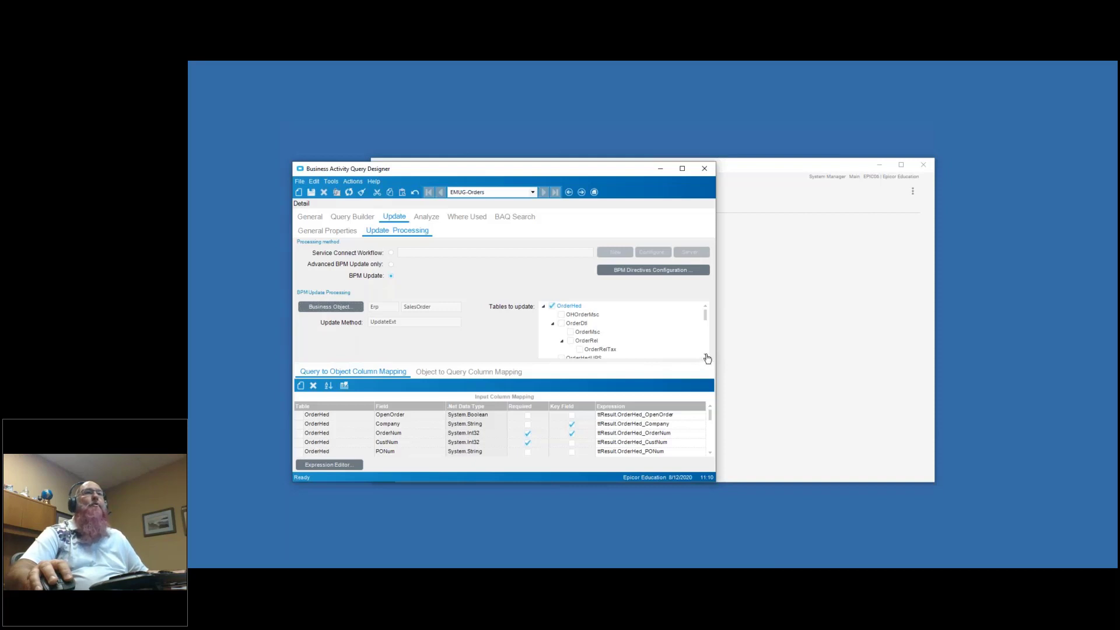
drag(707, 357, 706, 357)
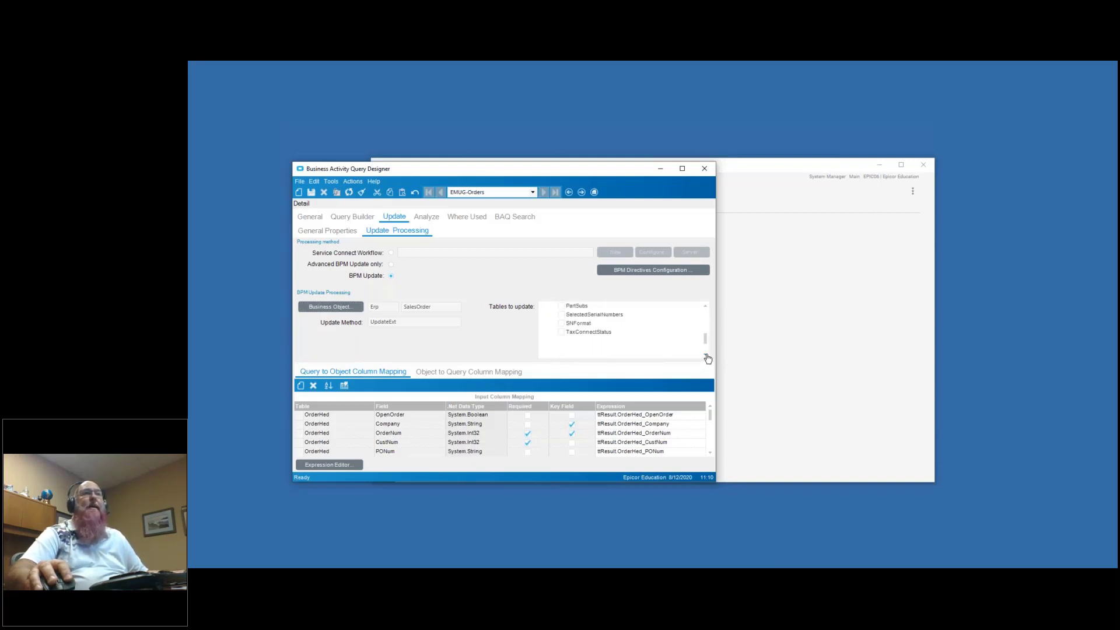
click(706, 317)
click(706, 315)
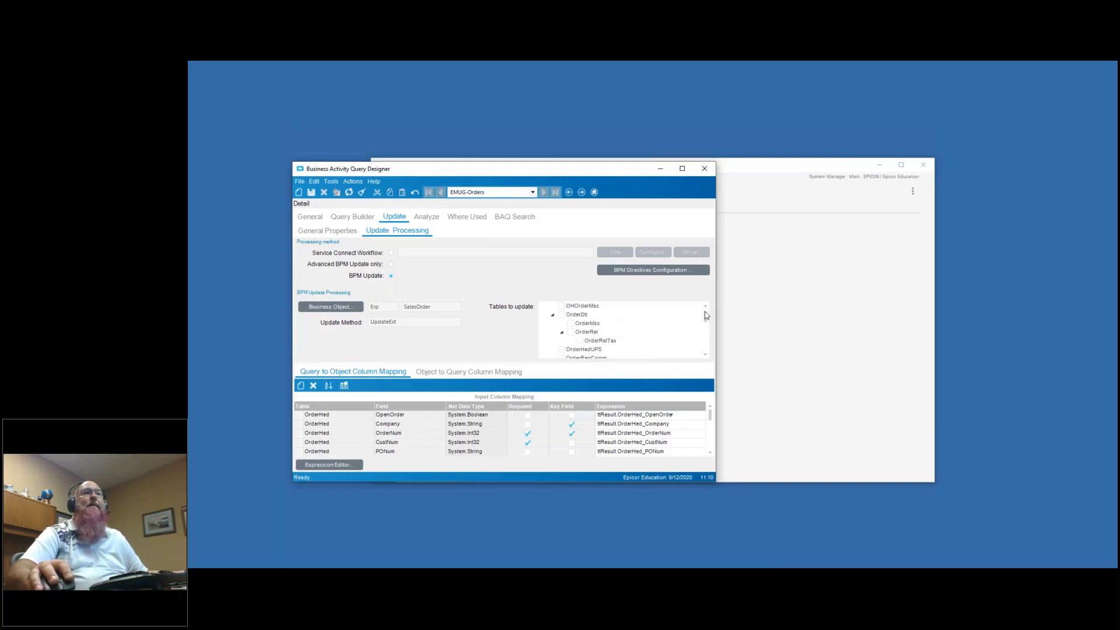
click(706, 313)
click(552, 306)
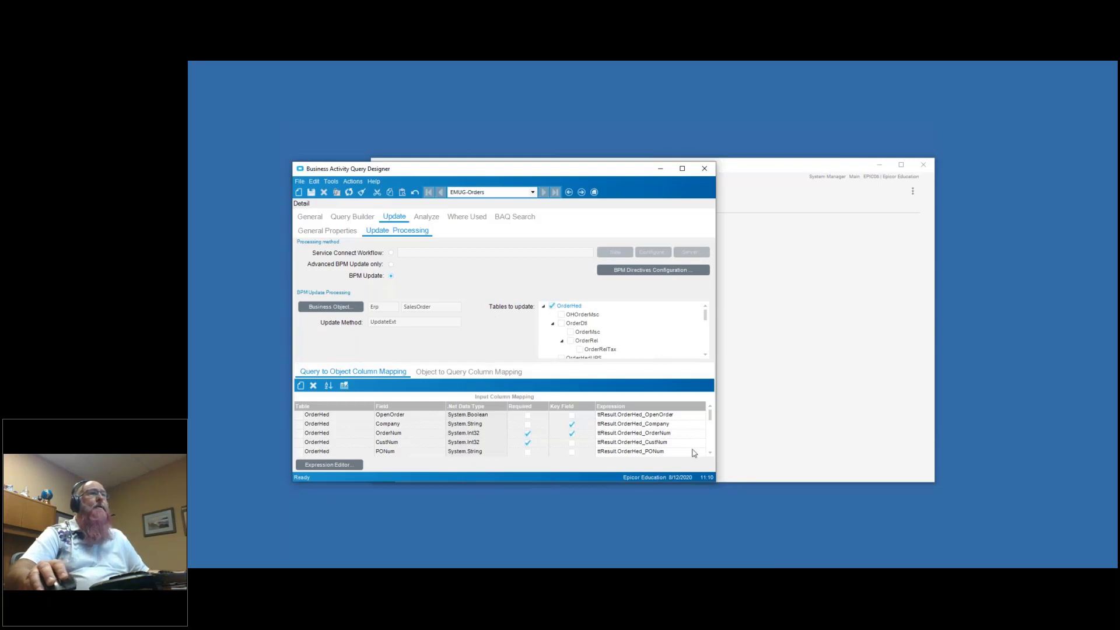
click(710, 454)
click(711, 454)
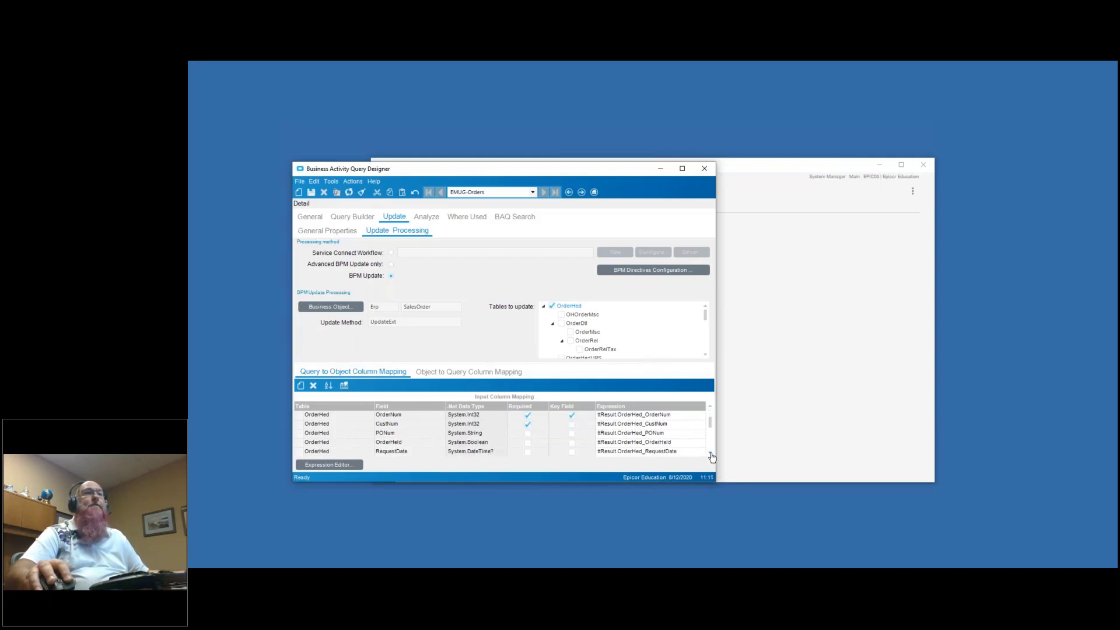
click(710, 454)
click(710, 454)
click(711, 455)
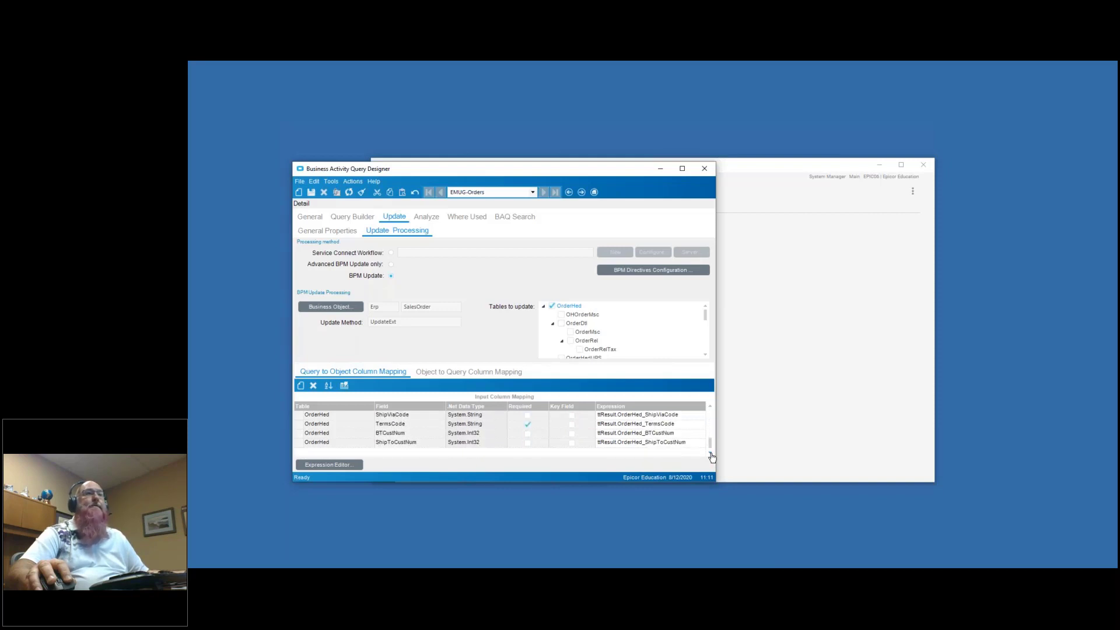
drag(710, 444, 711, 413)
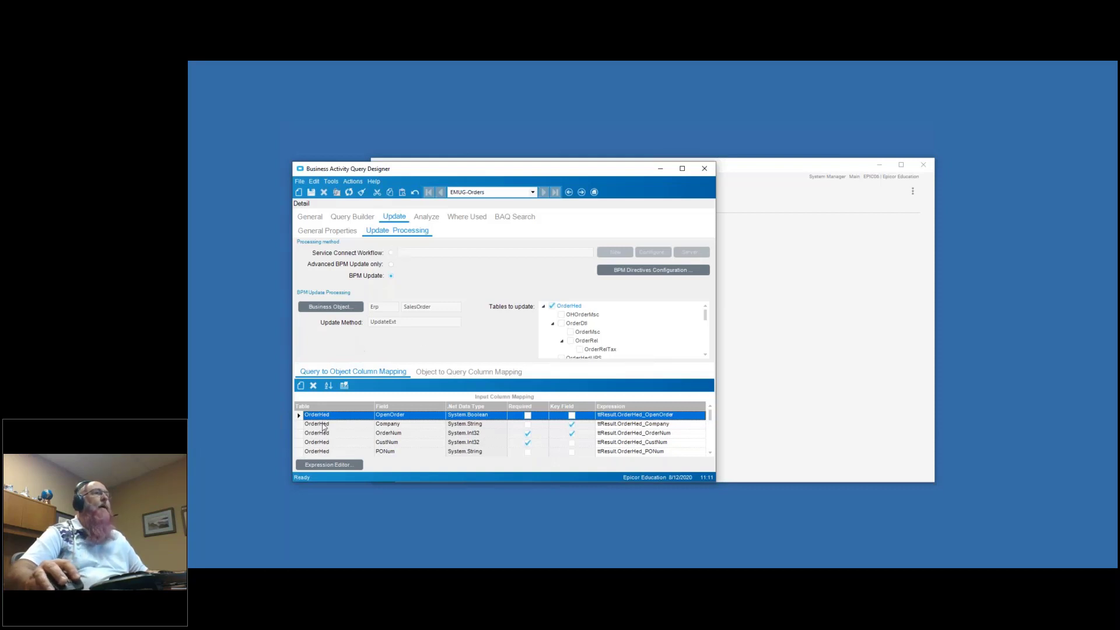
click(330, 466)
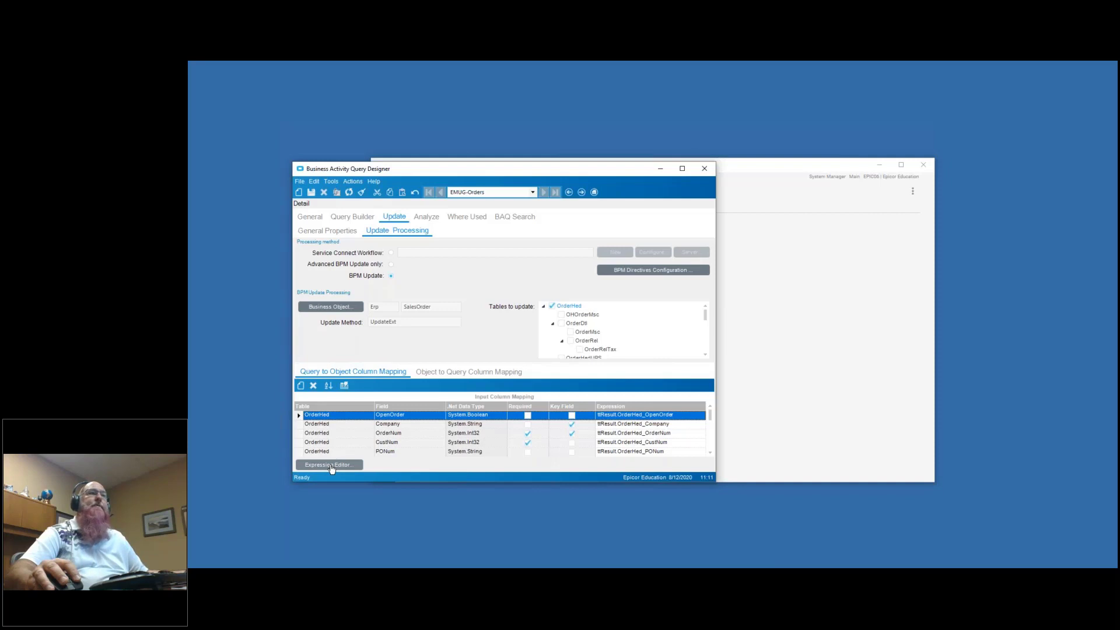
In the mapping expression editor, review CustNum's expression and delete BTCustNum's existing expression.
click(330, 466)
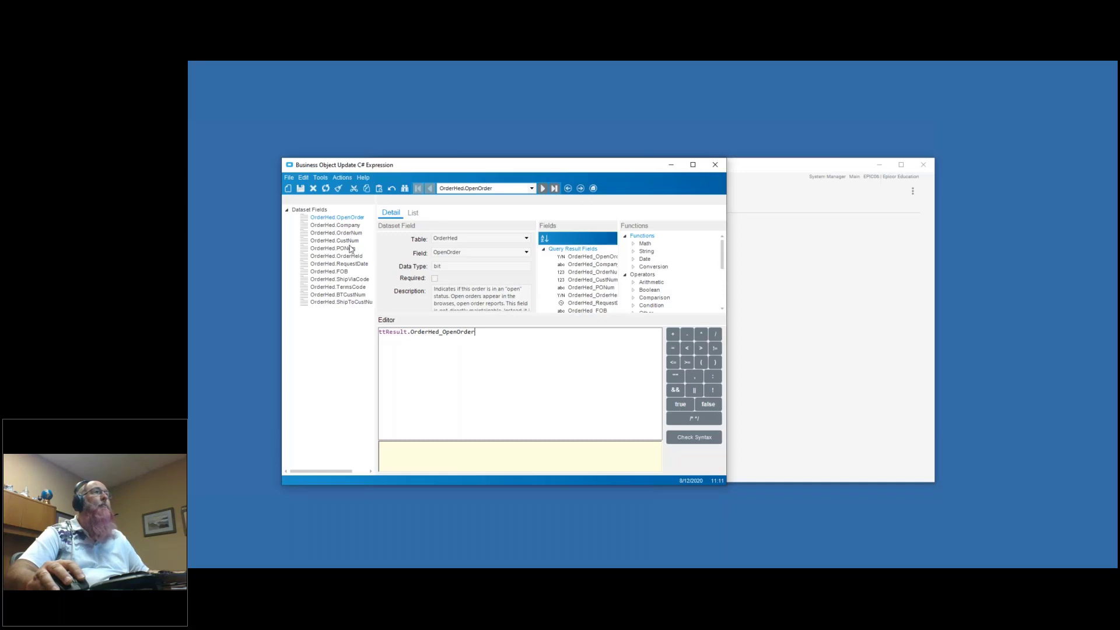
click(348, 242)
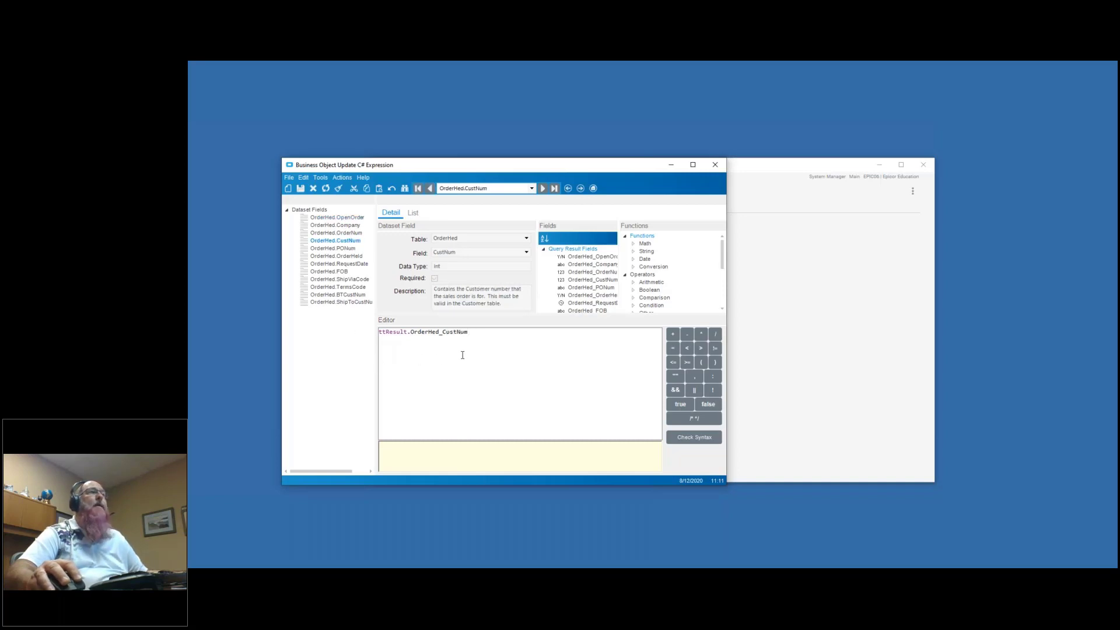
drag(478, 333, 378, 333)
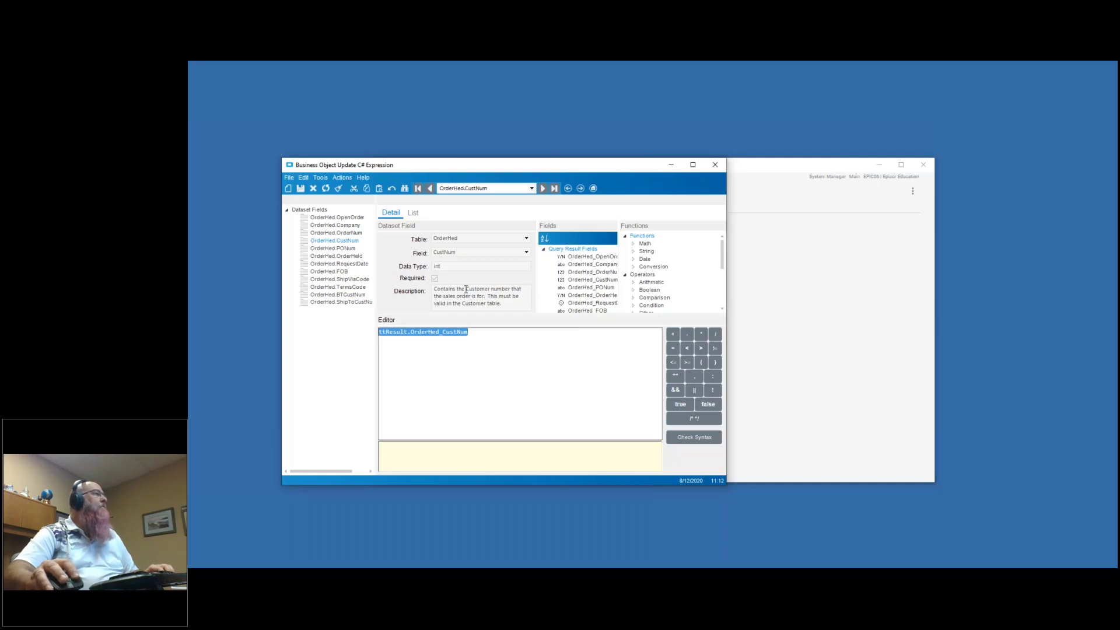
click(351, 298)
click(502, 335)
double_click(395, 332)
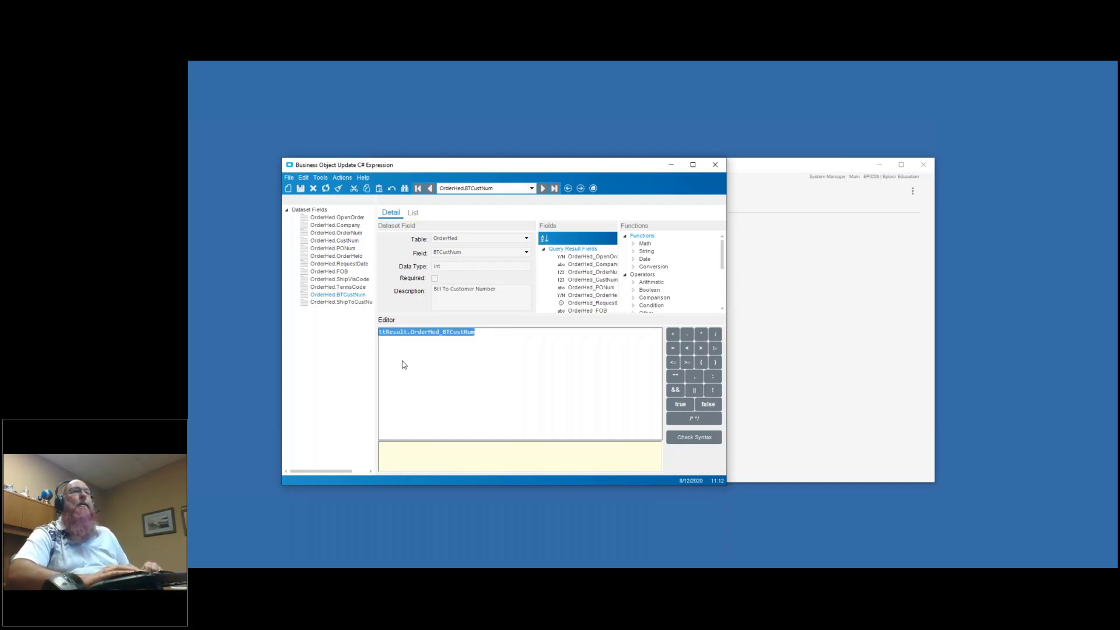
key(BackSpace)
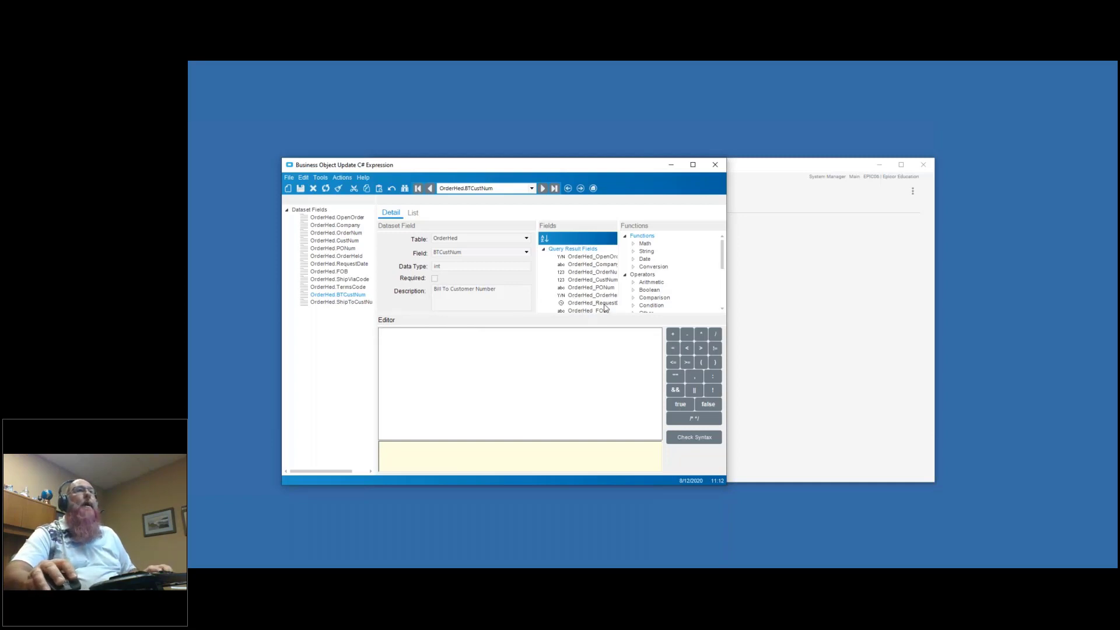
Widen the expression window and set BTCustNum to the OrderHed_CustNum result field.
drag(726, 181, 841, 180)
drag(699, 256, 730, 251)
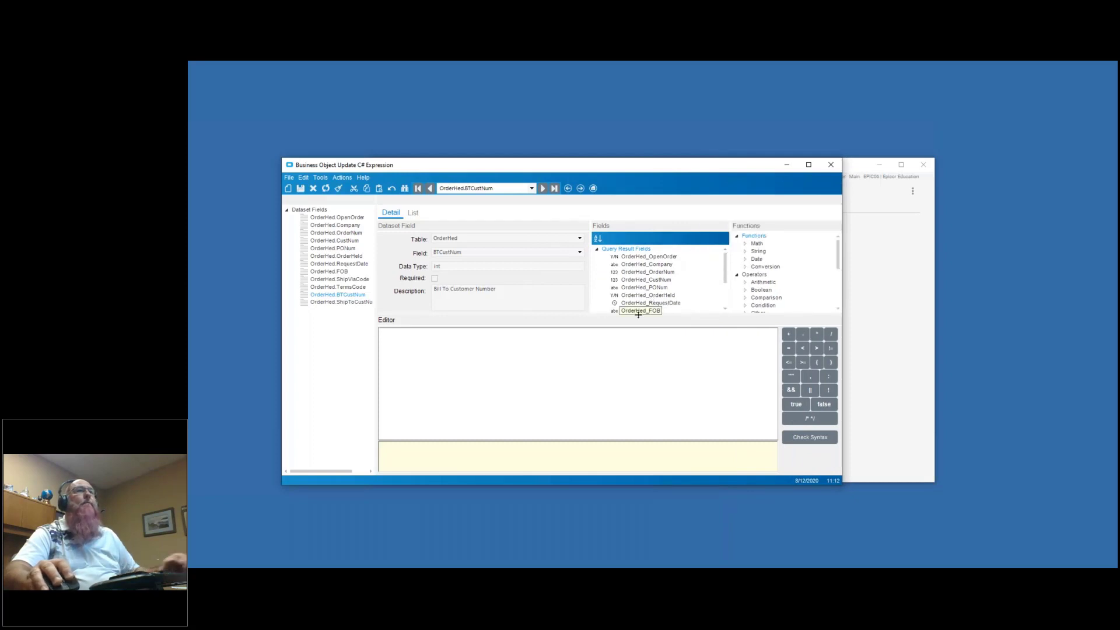
click(663, 281)
double_click(662, 280)
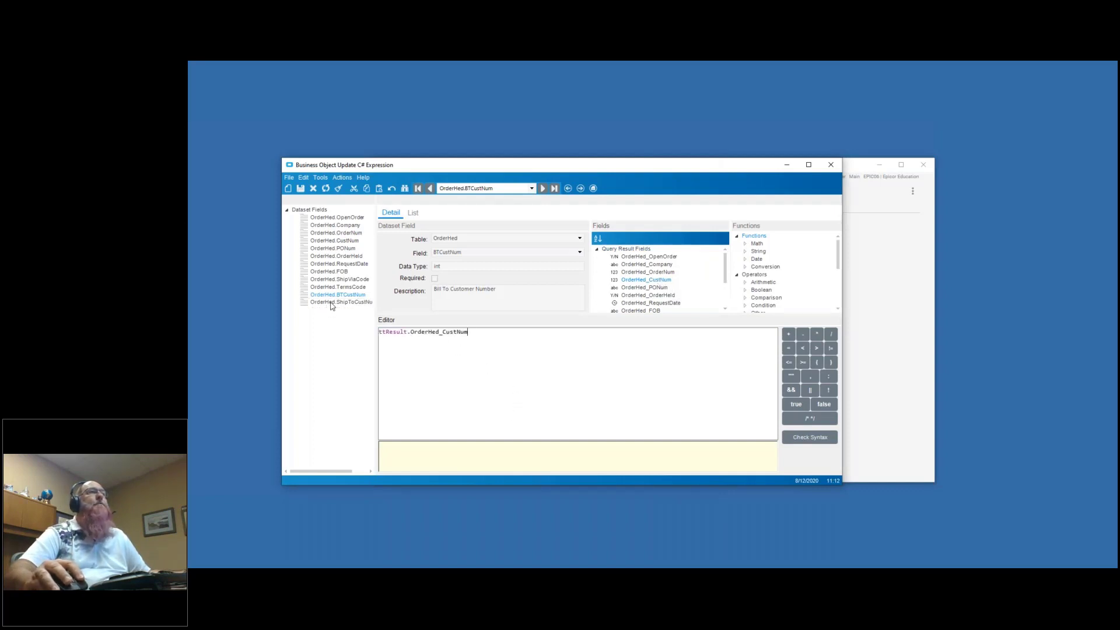
Replace ShipToCustNum's expression with ttResult.OrderHed_CustNum.
click(360, 303)
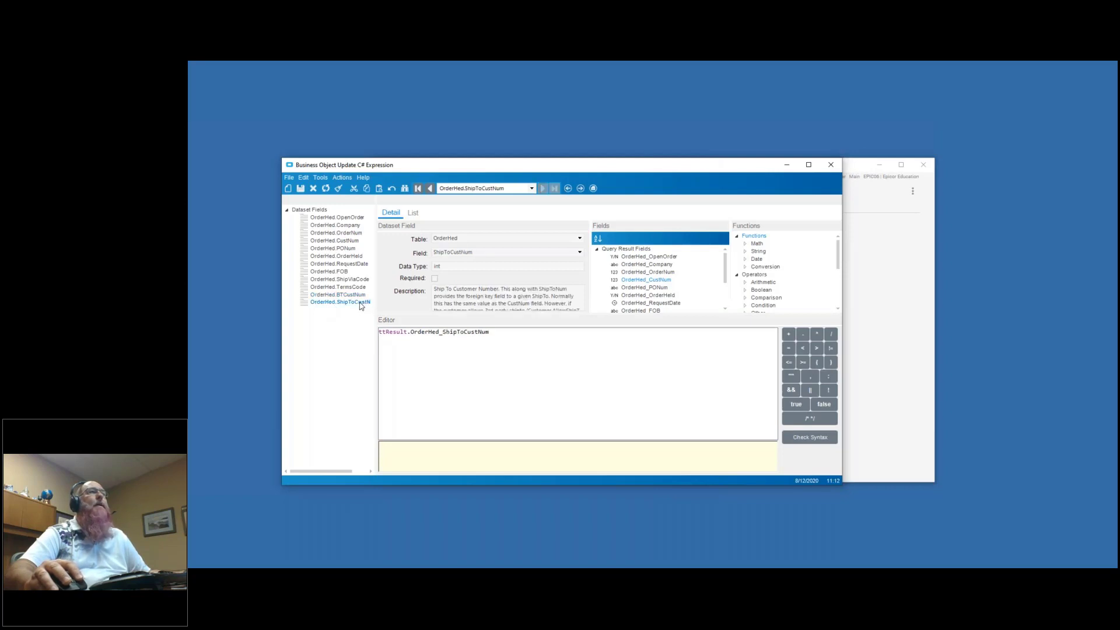
key(ctrl+a)
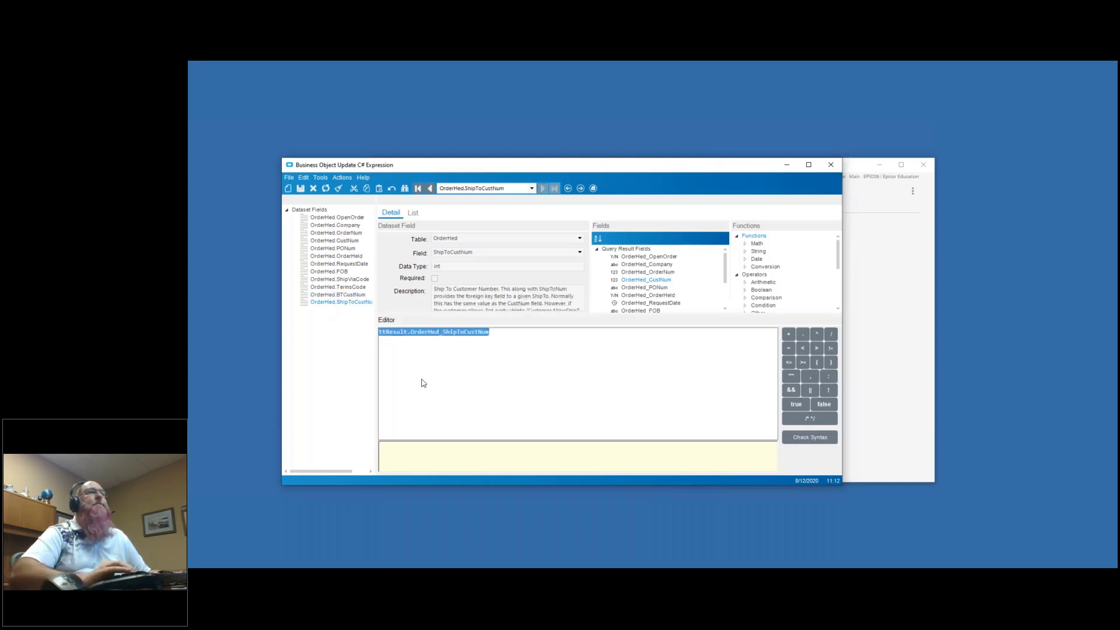
key(Delete)
double_click(646, 280)
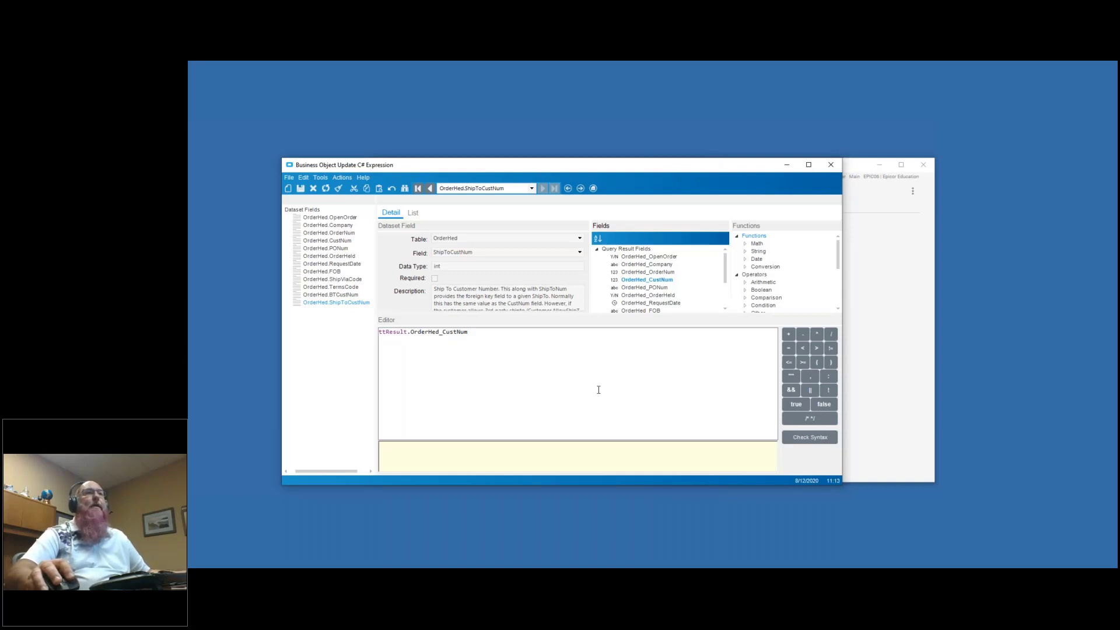
click(809, 437)
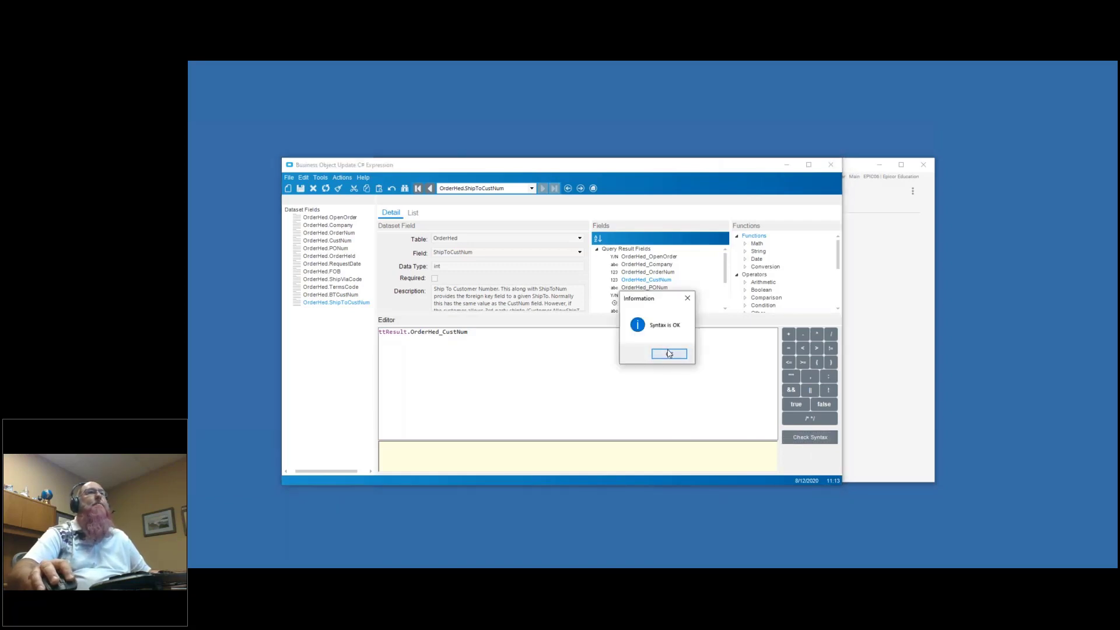
click(669, 354)
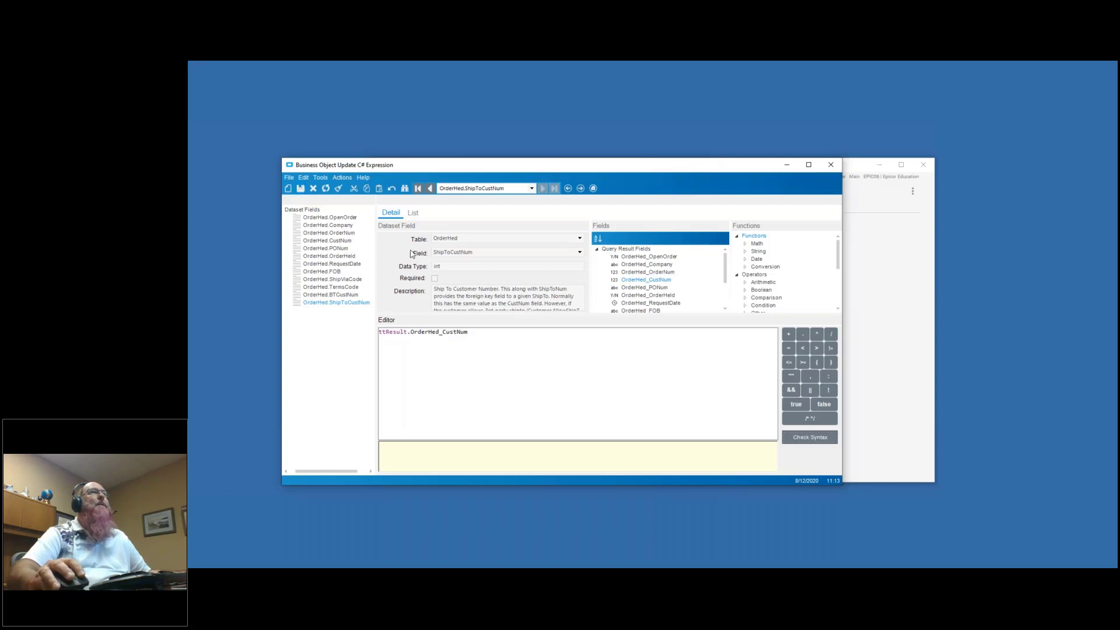
Close the C# Expression editor, review the Input Column Mapping grid, and save EMUG-Orders.
click(831, 166)
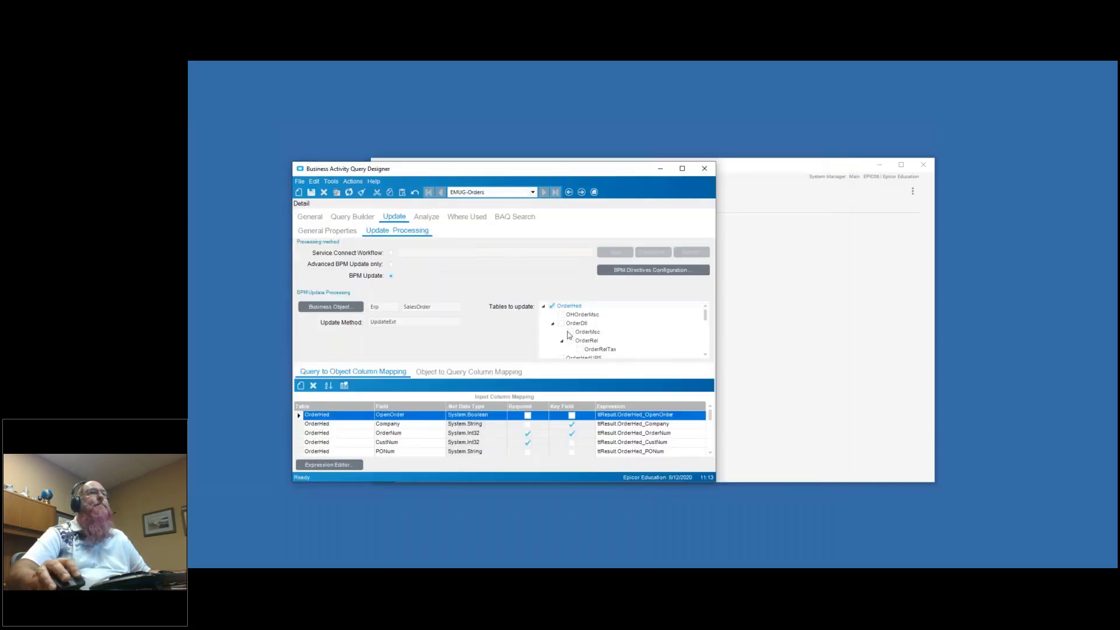
scroll(711, 457, down, 5)
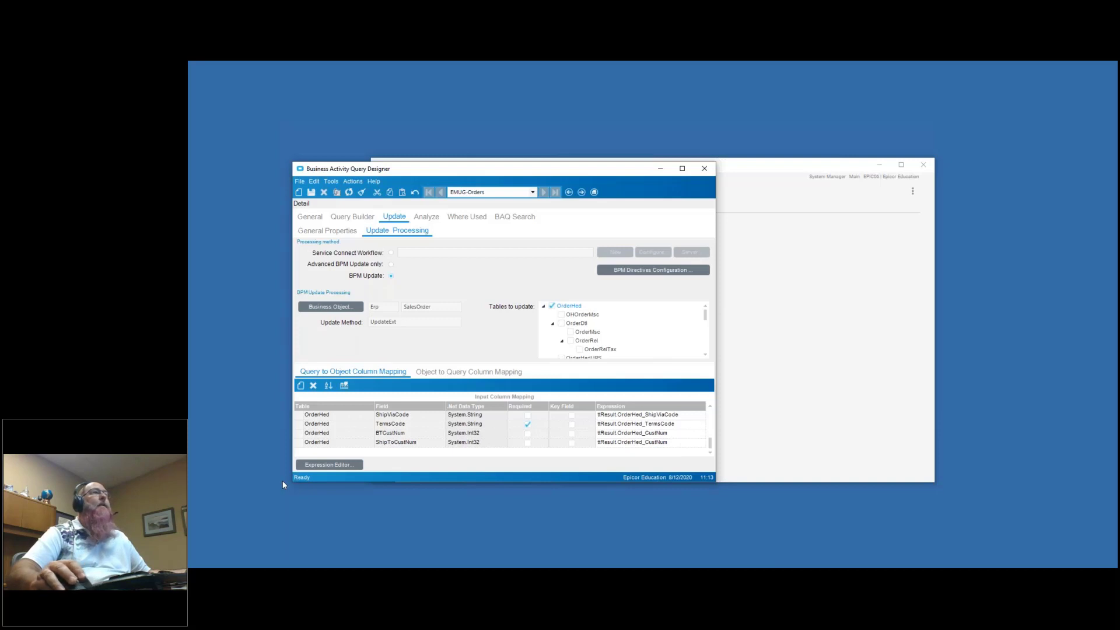
click(310, 193)
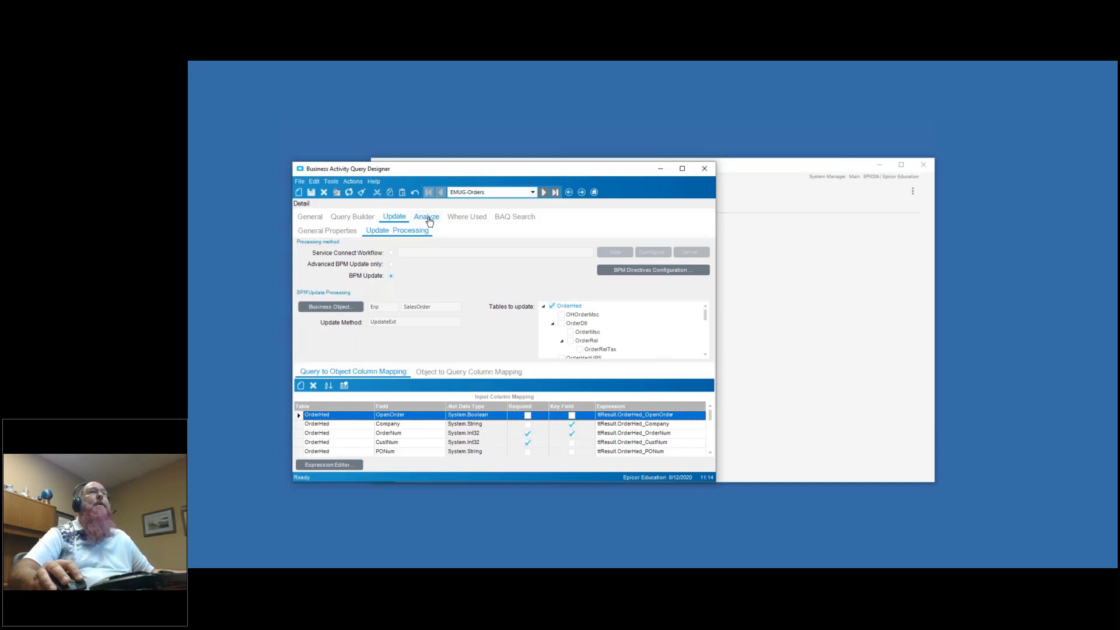
In Analyze, check the query syntax and run Get List to retrieve the 343 orders.
click(427, 217)
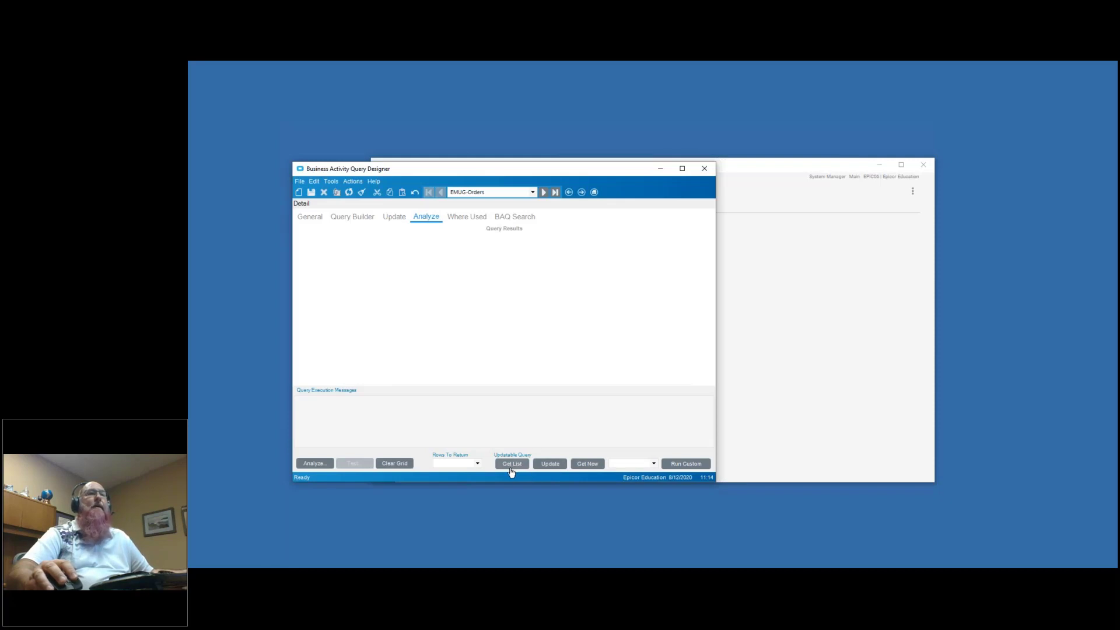
click(318, 465)
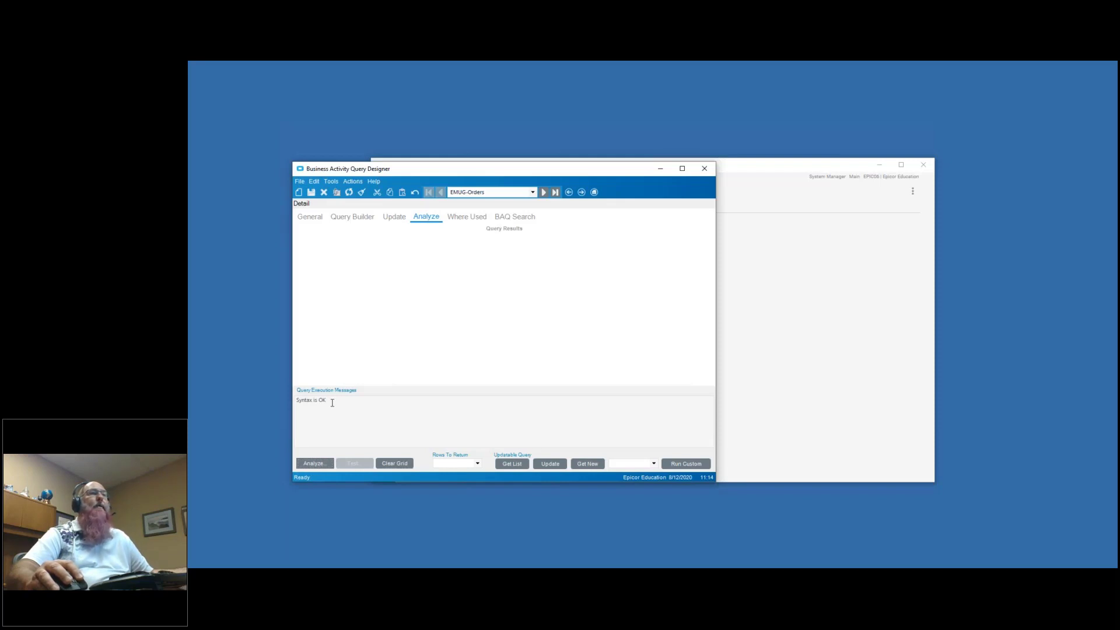
click(513, 465)
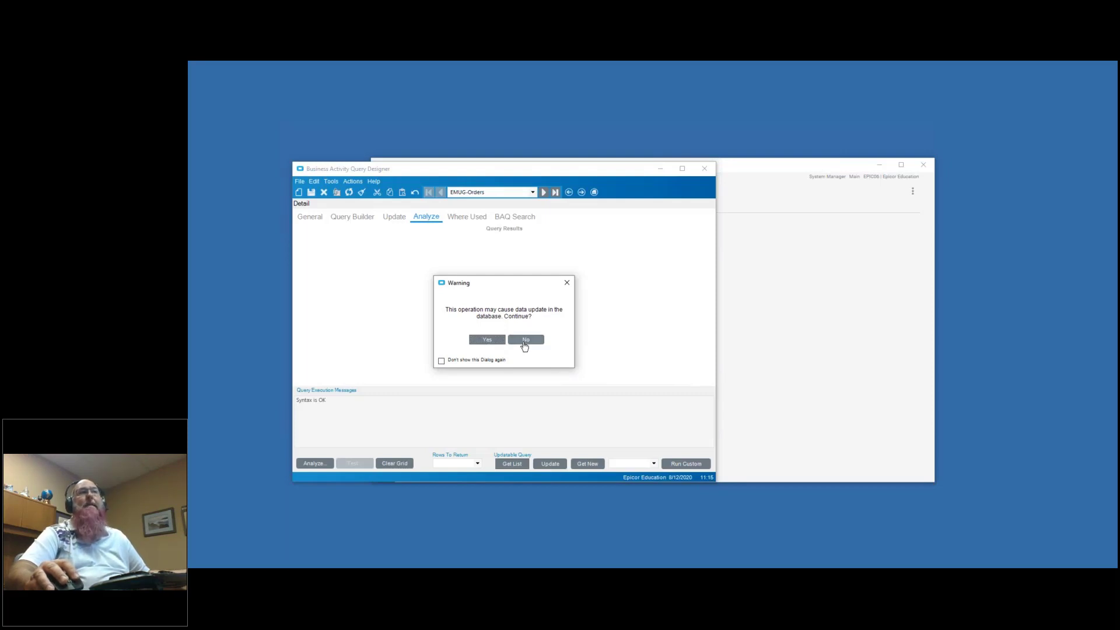
click(487, 340)
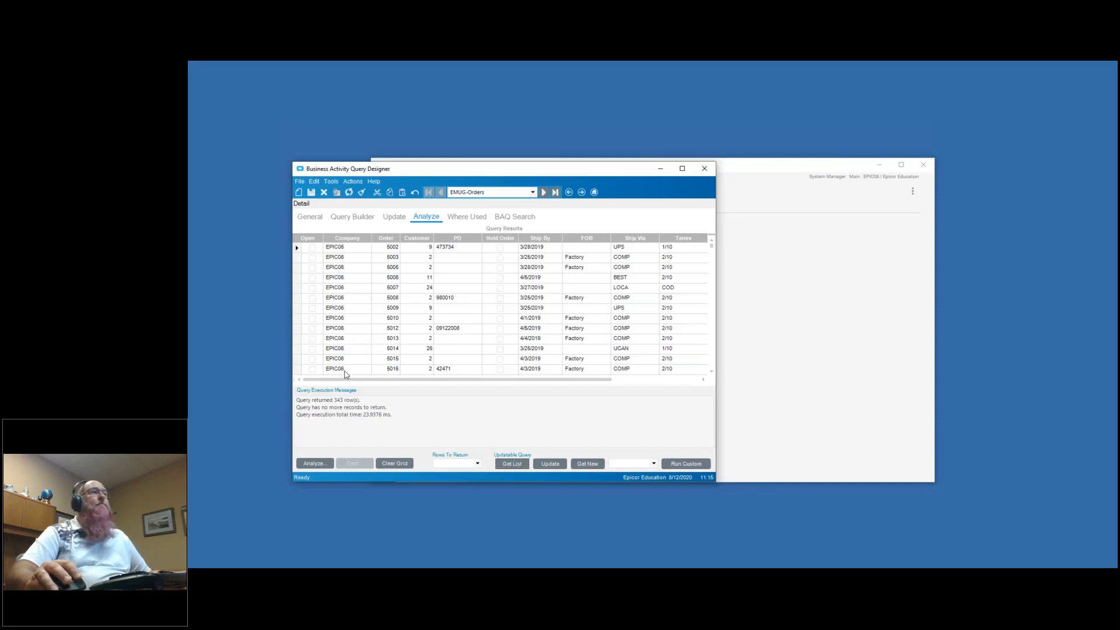
Sort the results by order number and start editing order 5395's PO.
click(384, 239)
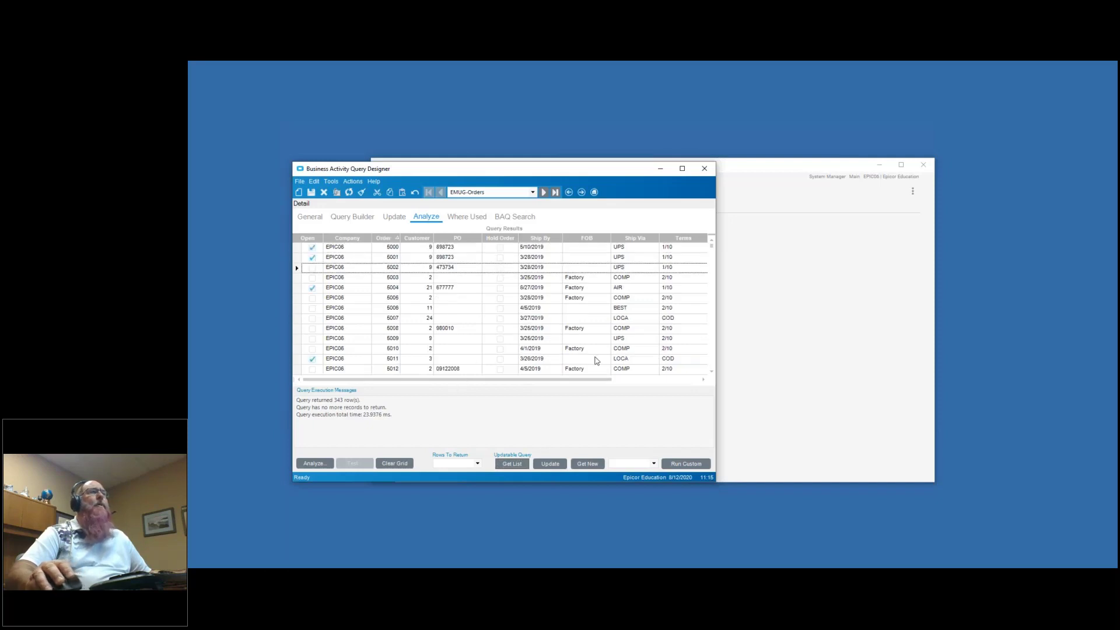
drag(712, 250, 710, 368)
scroll(558, 331, up, 1)
scroll(558, 331, up, 2)
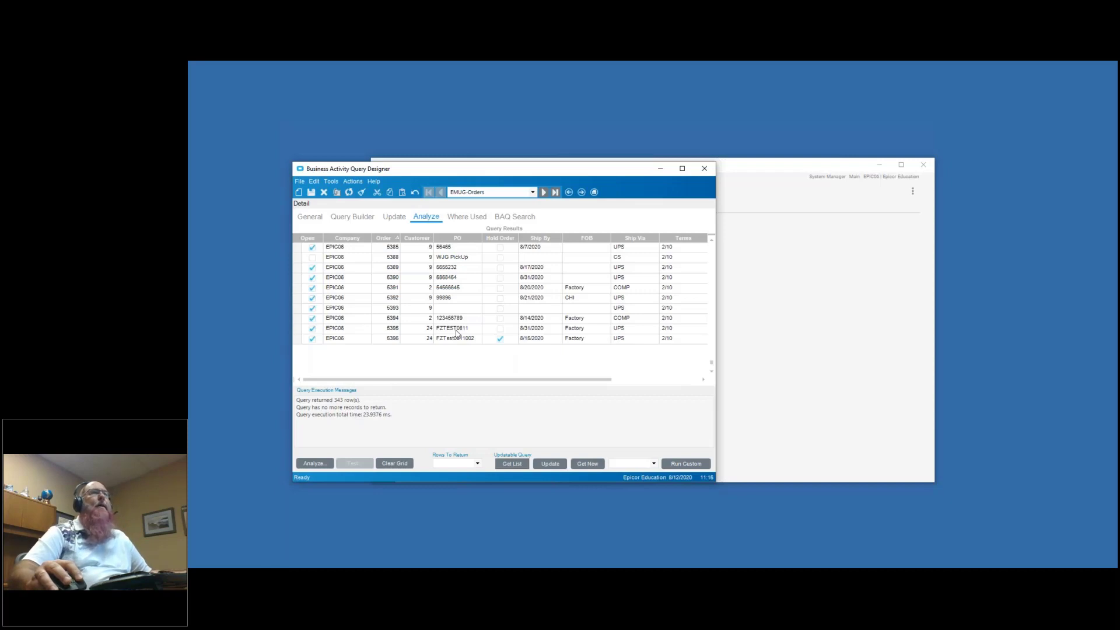
click(457, 333)
drag(473, 330, 443, 328)
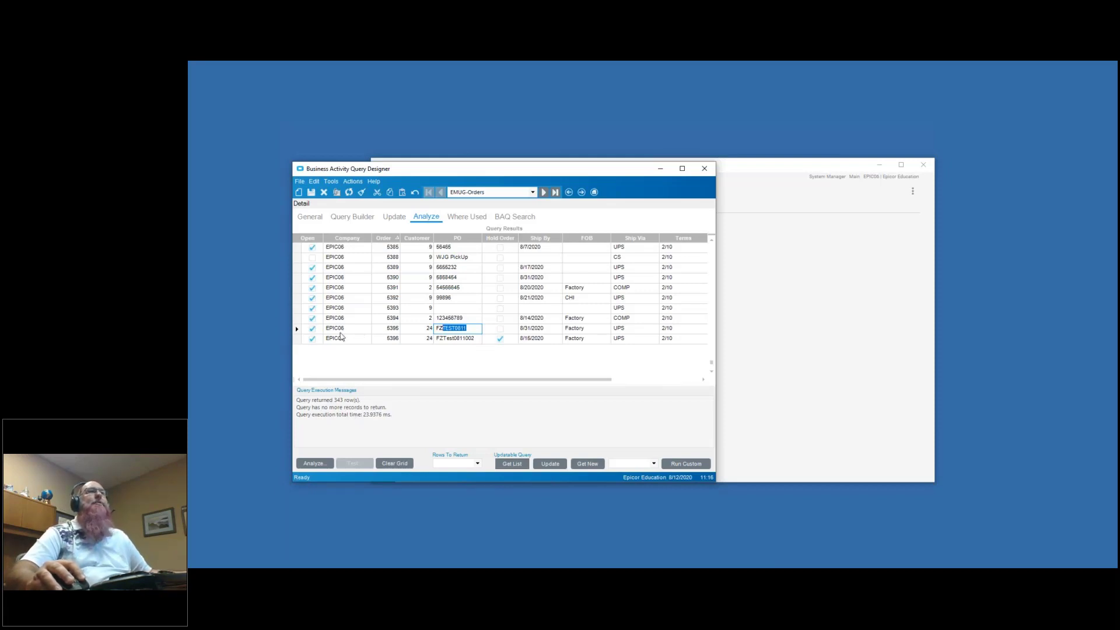
In order 5395's Fields dialog, set Ship By to 8/19/2020 and append 2 to the PO.
double_click(296, 330)
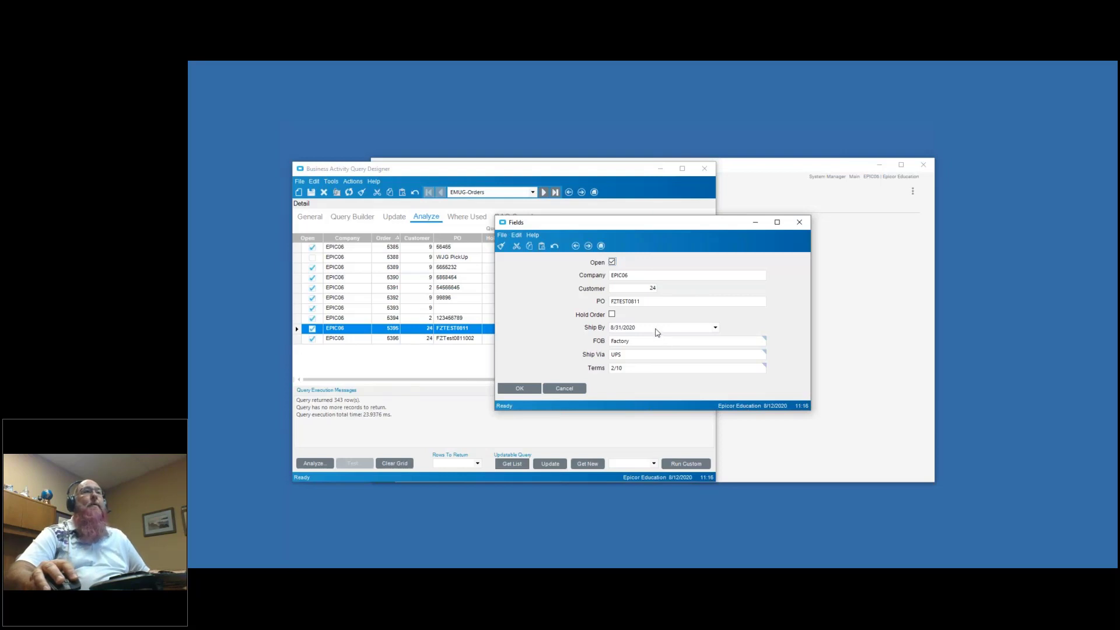
click(716, 329)
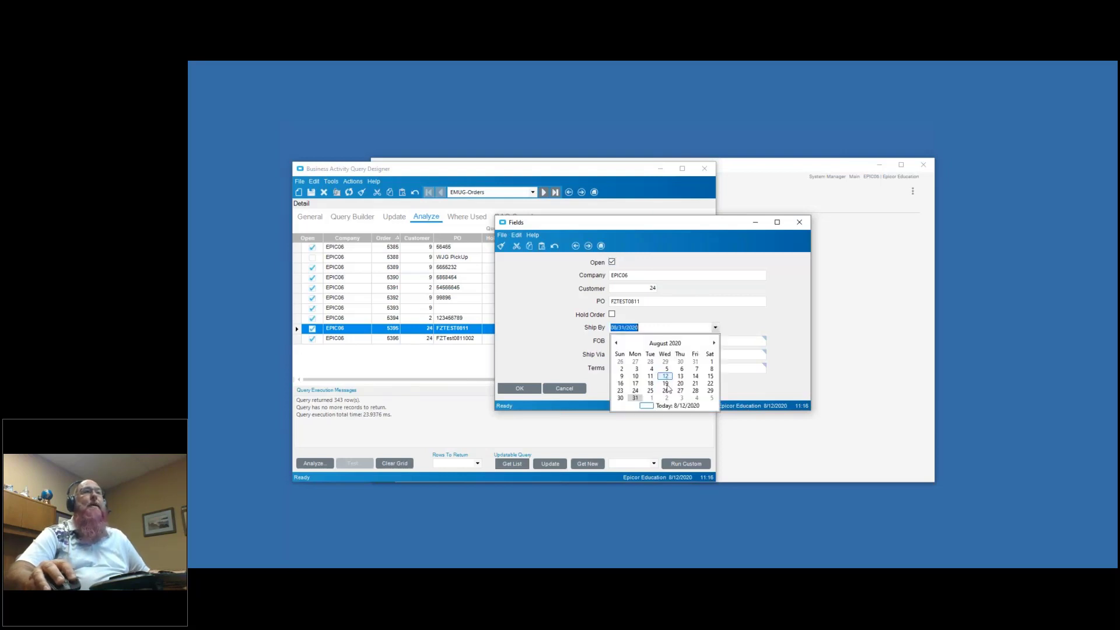
click(665, 384)
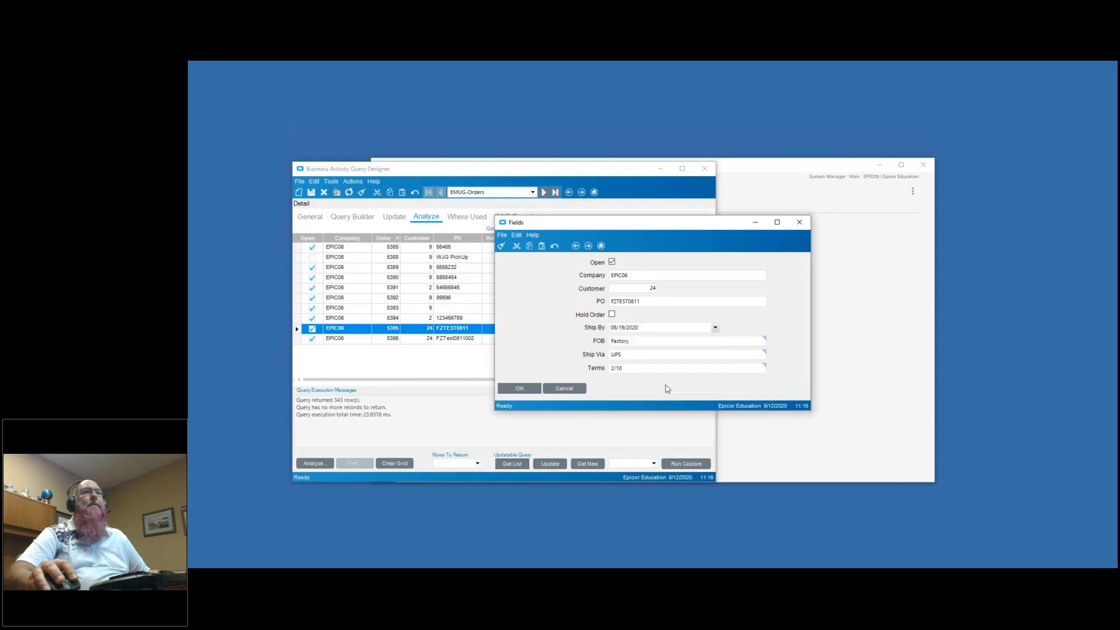
click(662, 302)
text(2)
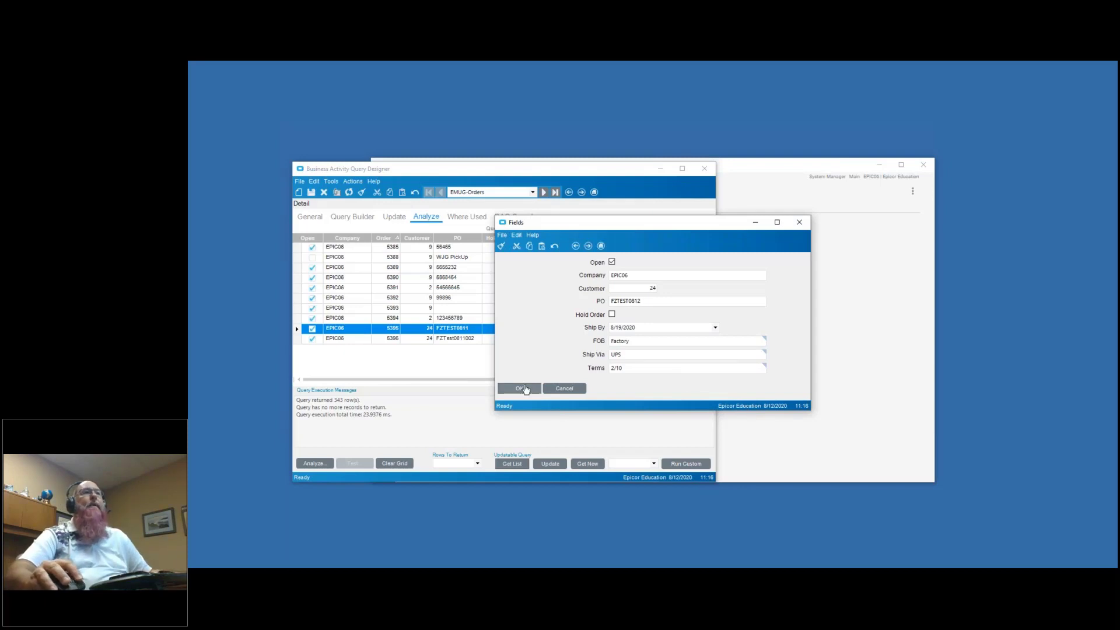
click(522, 389)
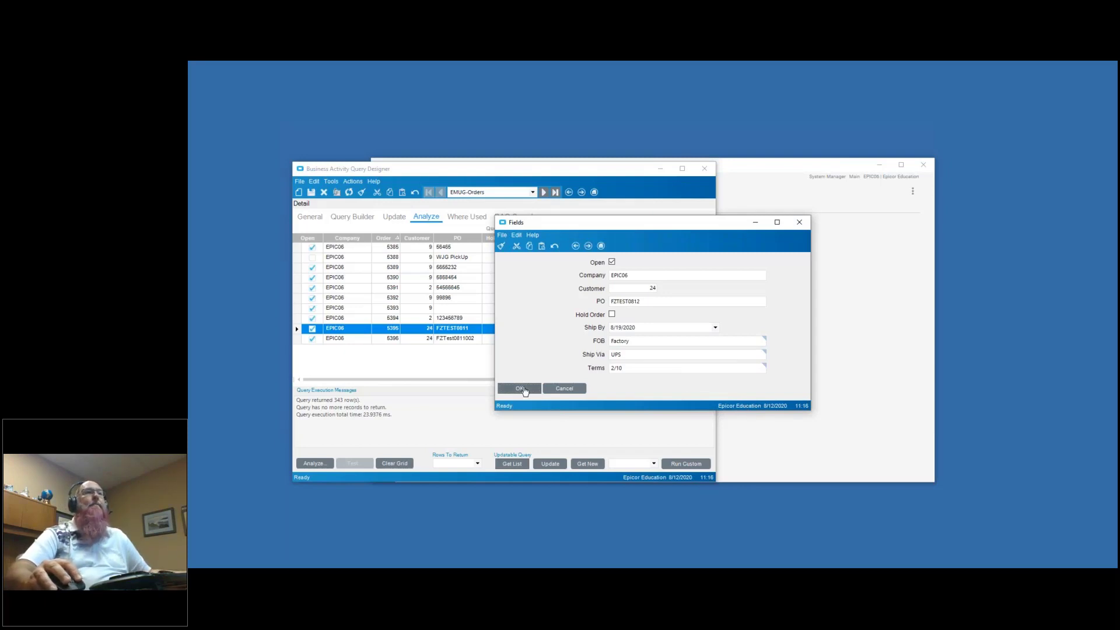
Commit order 5395's edited row and run Update, confirming the database write.
click(348, 320)
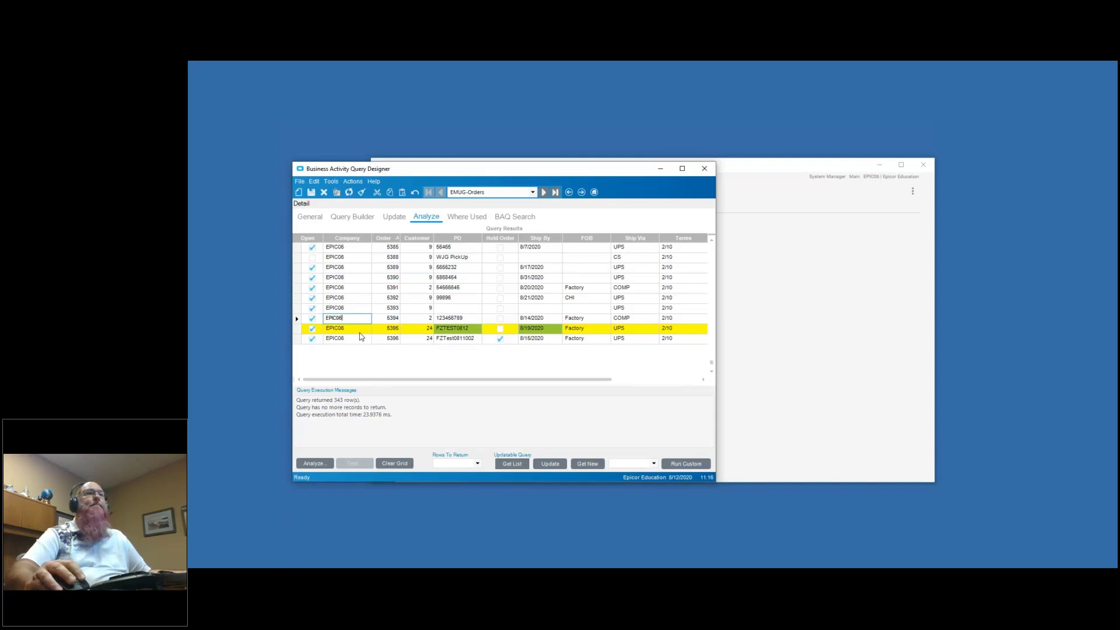
click(550, 464)
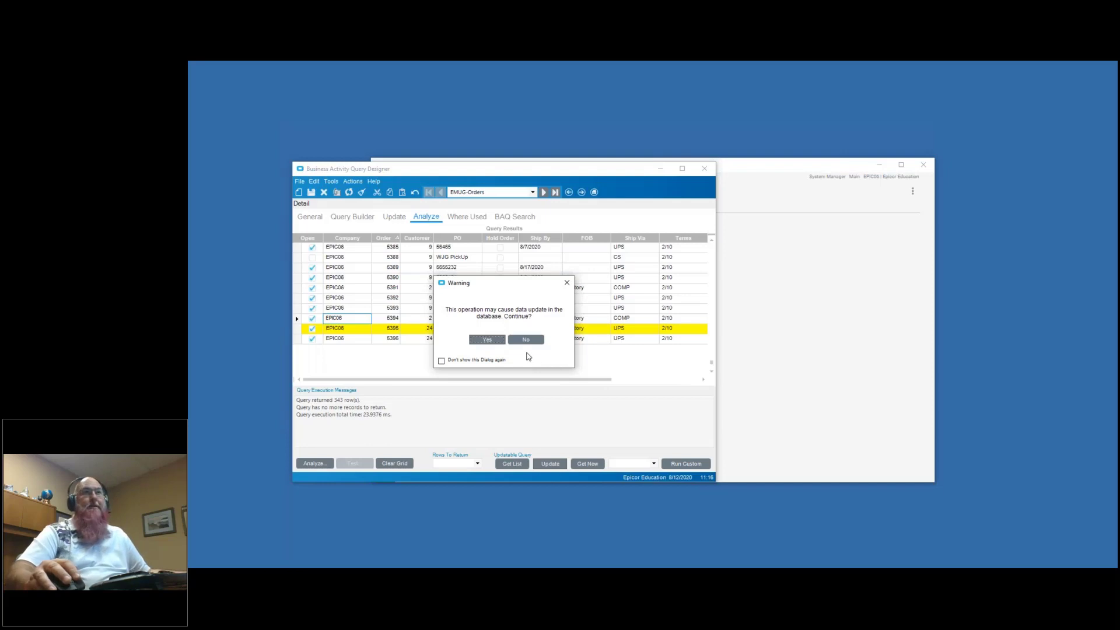
click(487, 342)
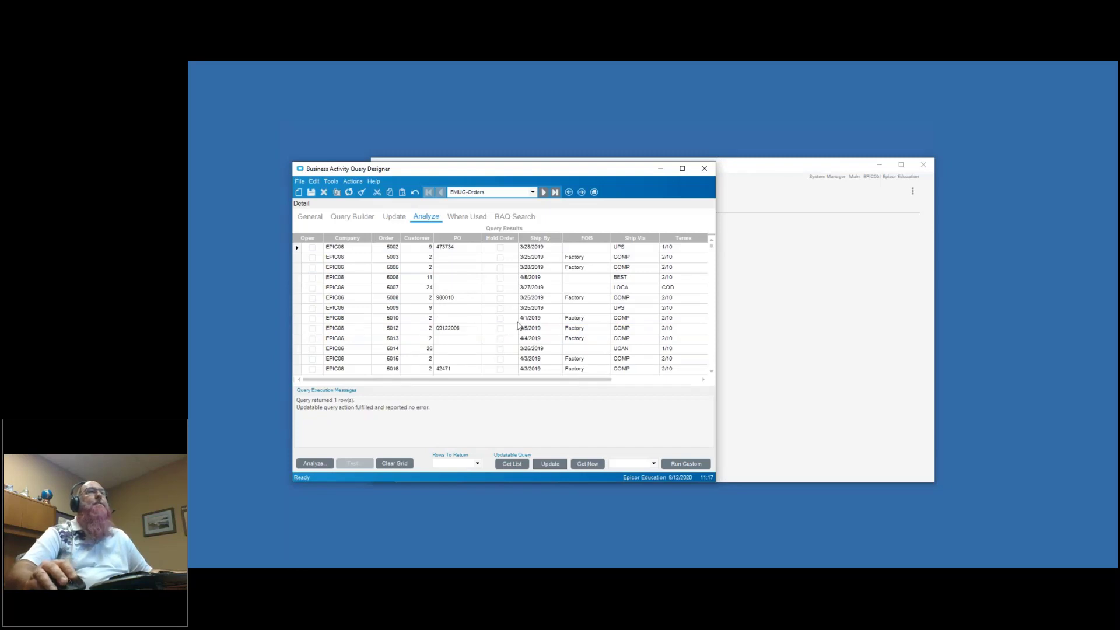
Refresh and rerun Get List, scrolling to order 5395 showing PO FZTEST0812 and Ship By 8/19/2020.
click(348, 193)
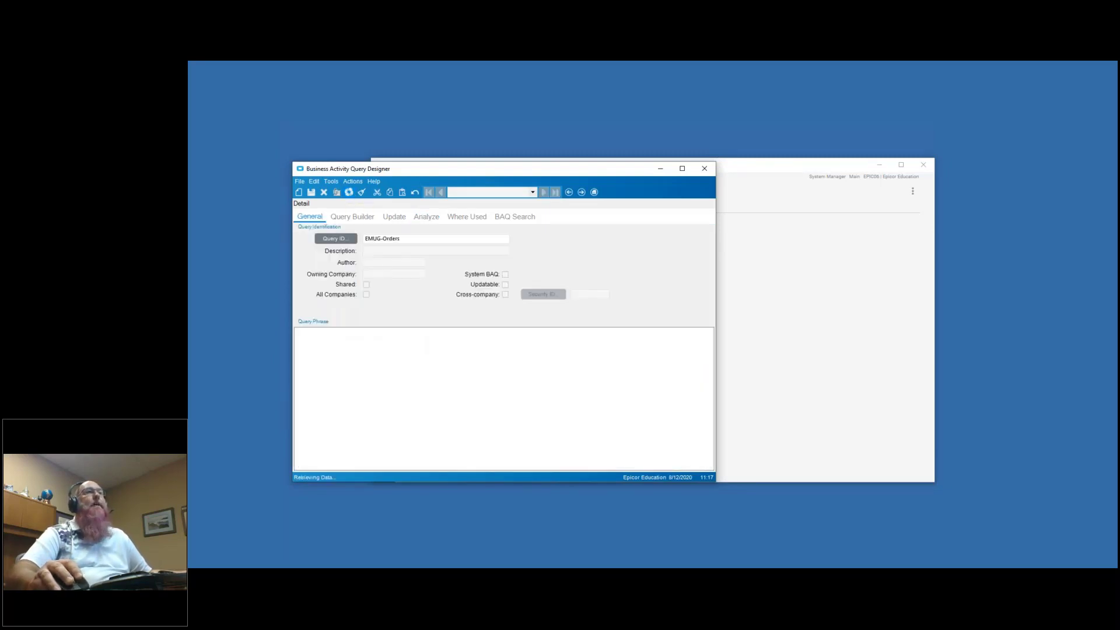
click(426, 216)
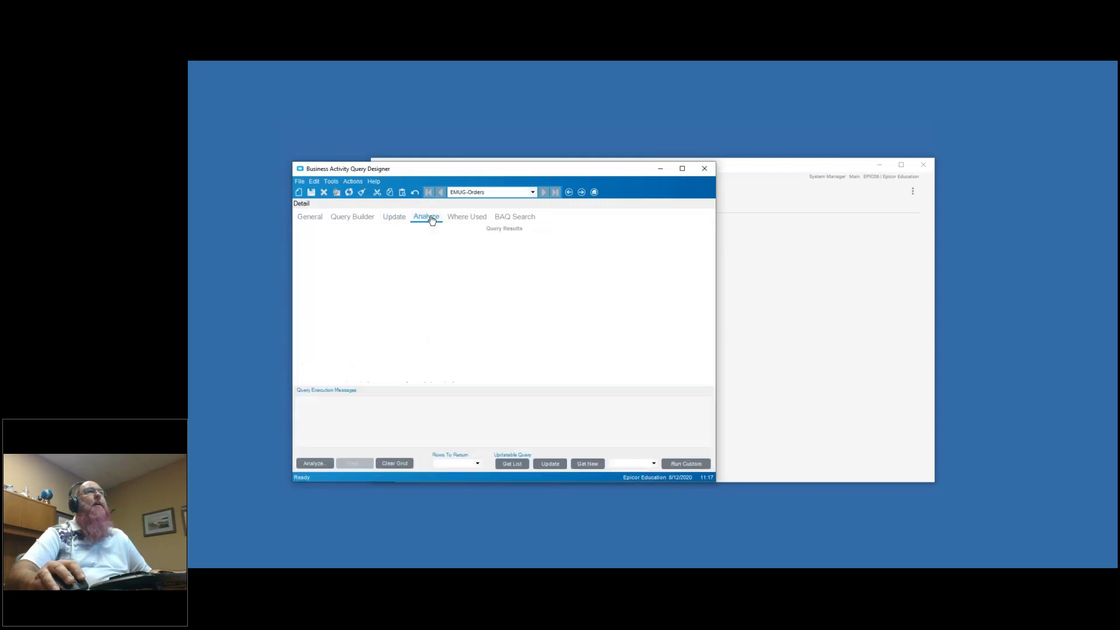
click(512, 465)
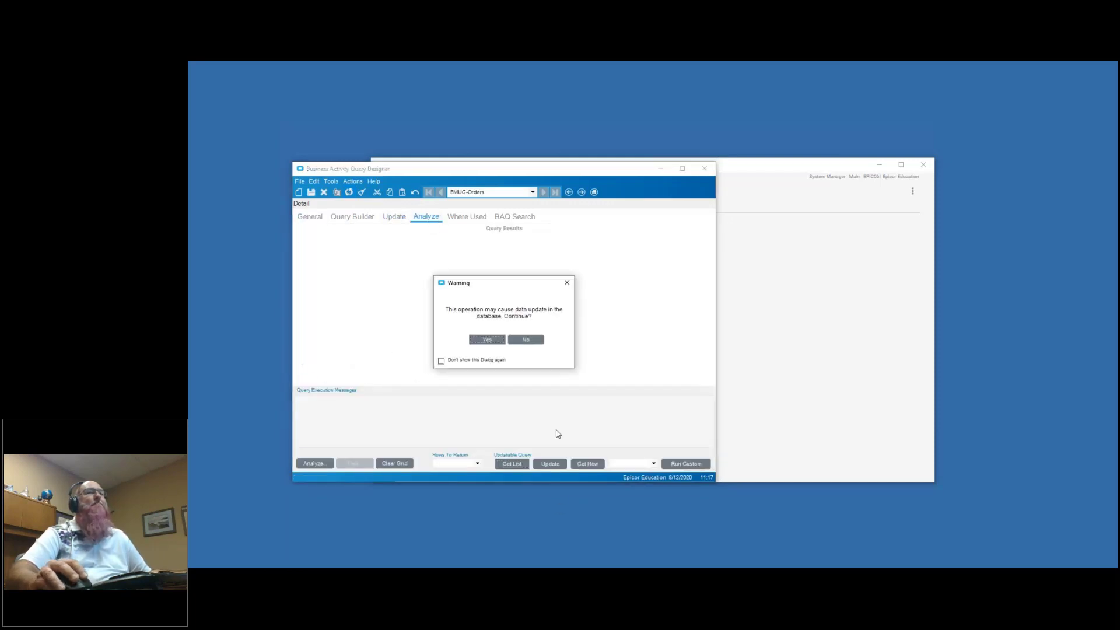
click(479, 341)
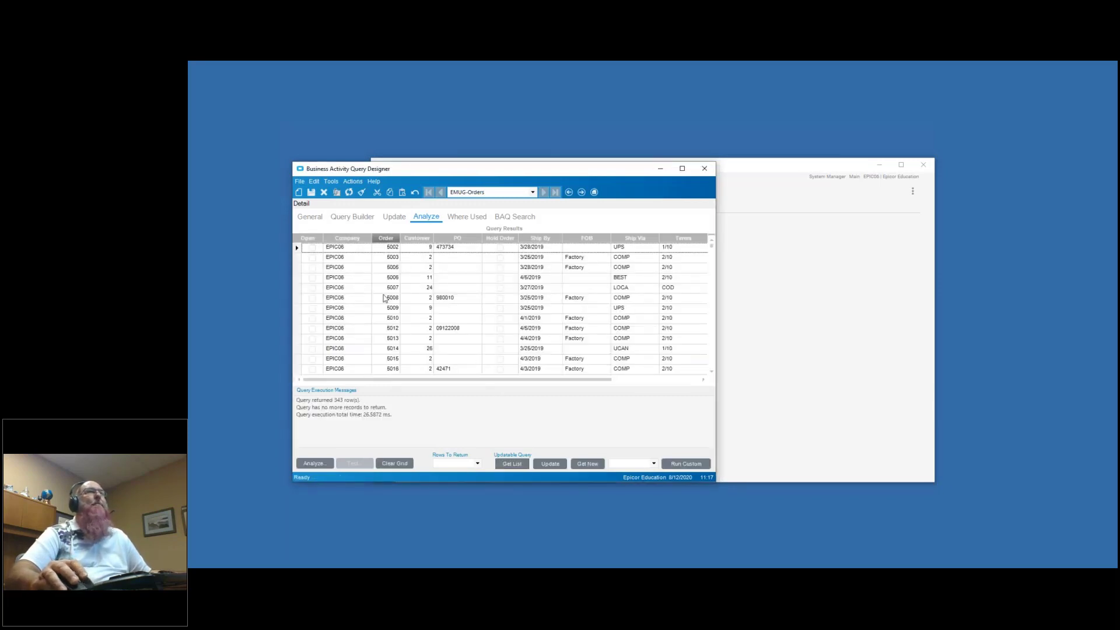
scroll(406, 328, down, 12)
scroll(406, 328, down, 20)
drag(712, 313, 712, 363)
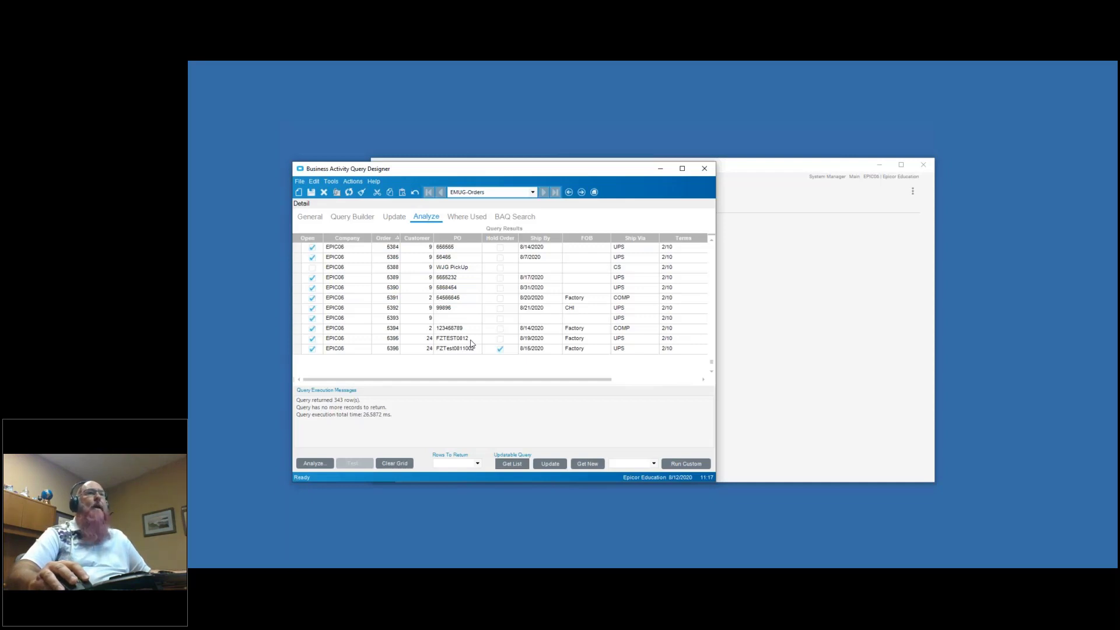
Create a blank EPIC06 order row with Get New and open its Fields editor.
click(590, 464)
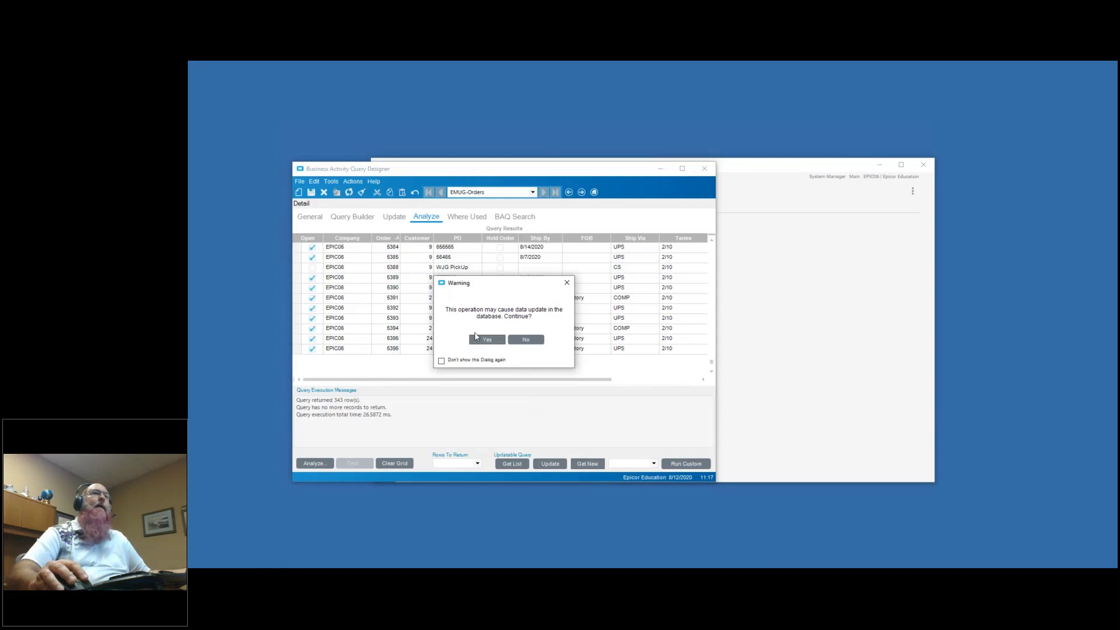
click(478, 343)
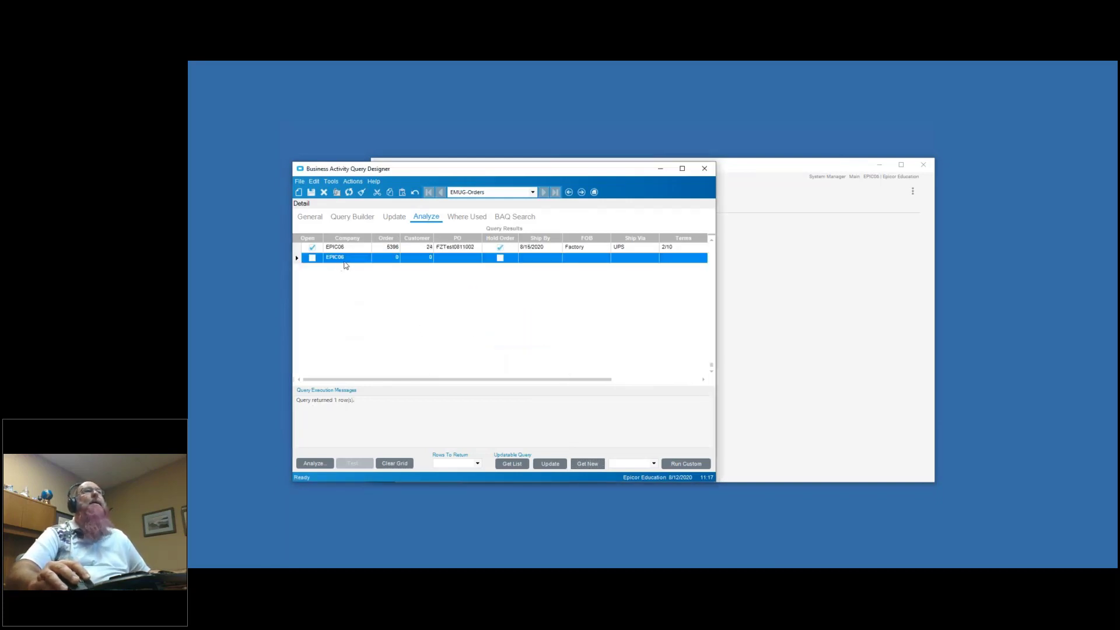
click(465, 260)
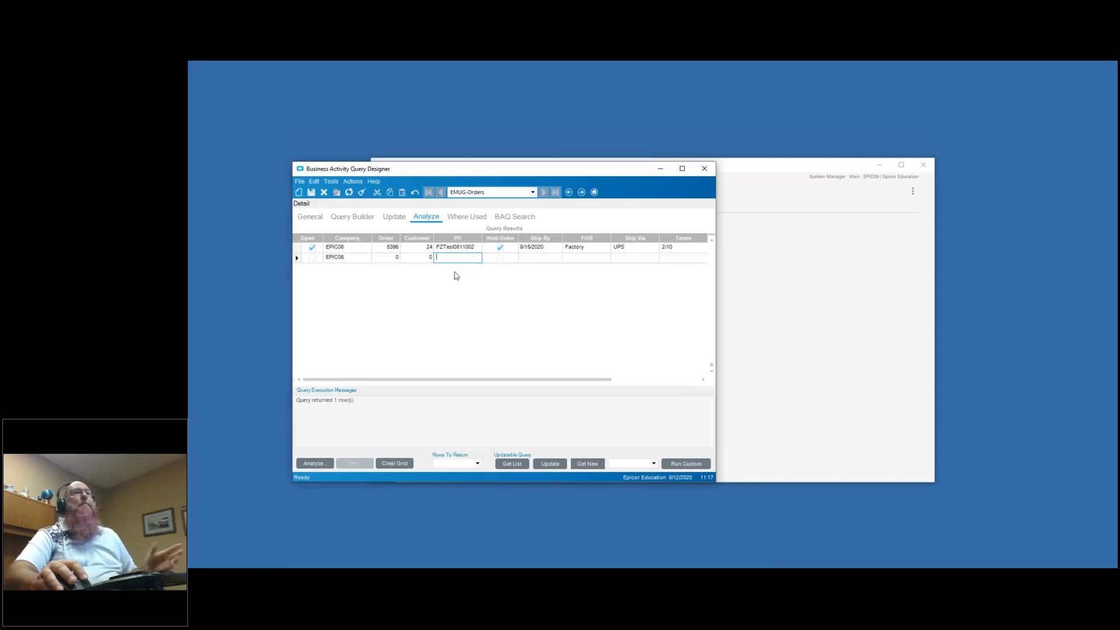
double_click(295, 260)
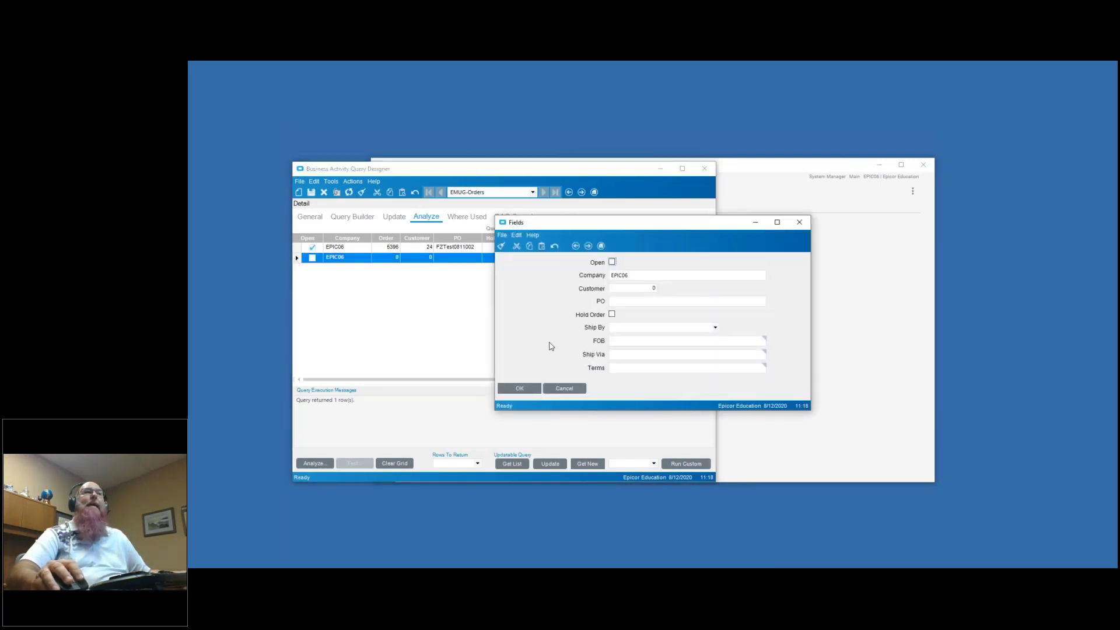
Mark the new order open and enter its customer number and PO number.
click(612, 262)
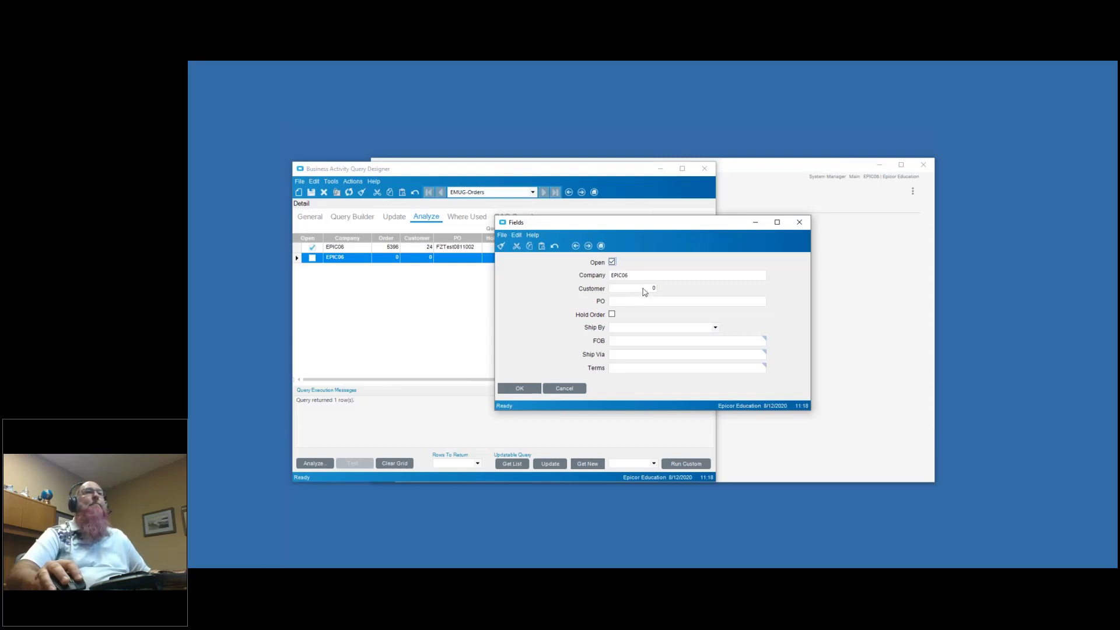
double_click(648, 288)
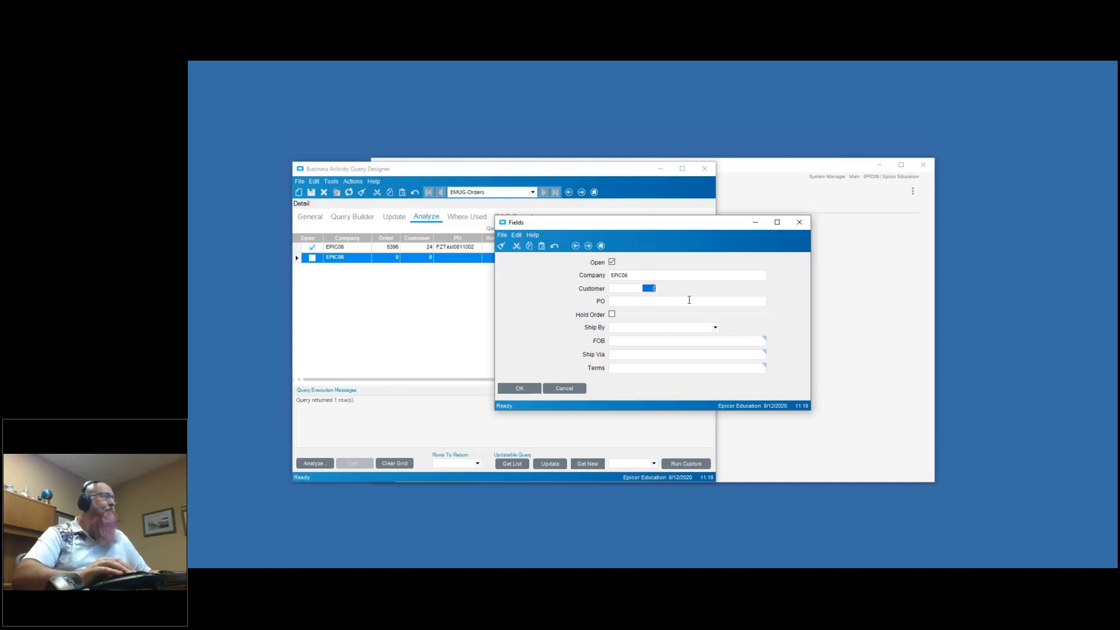
text(24)
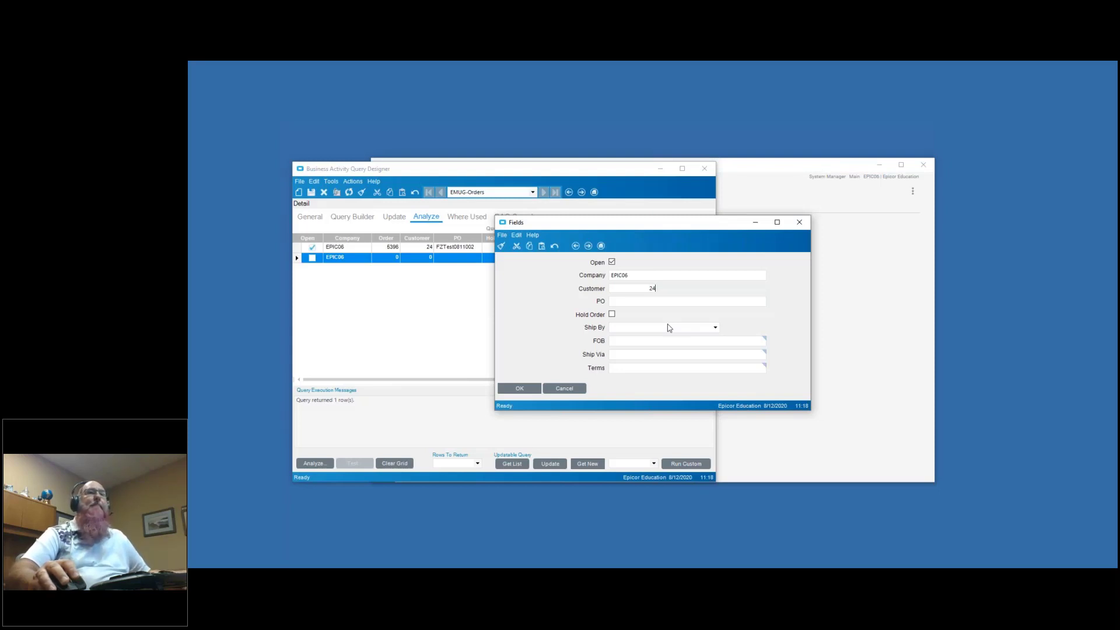
click(645, 300)
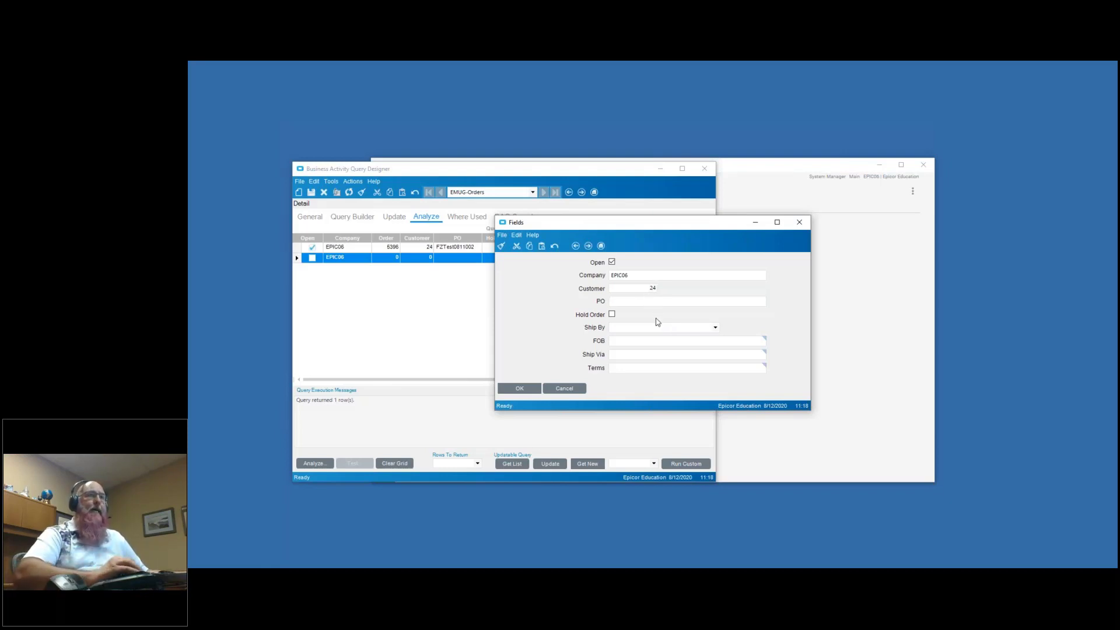
text(EMUG20)
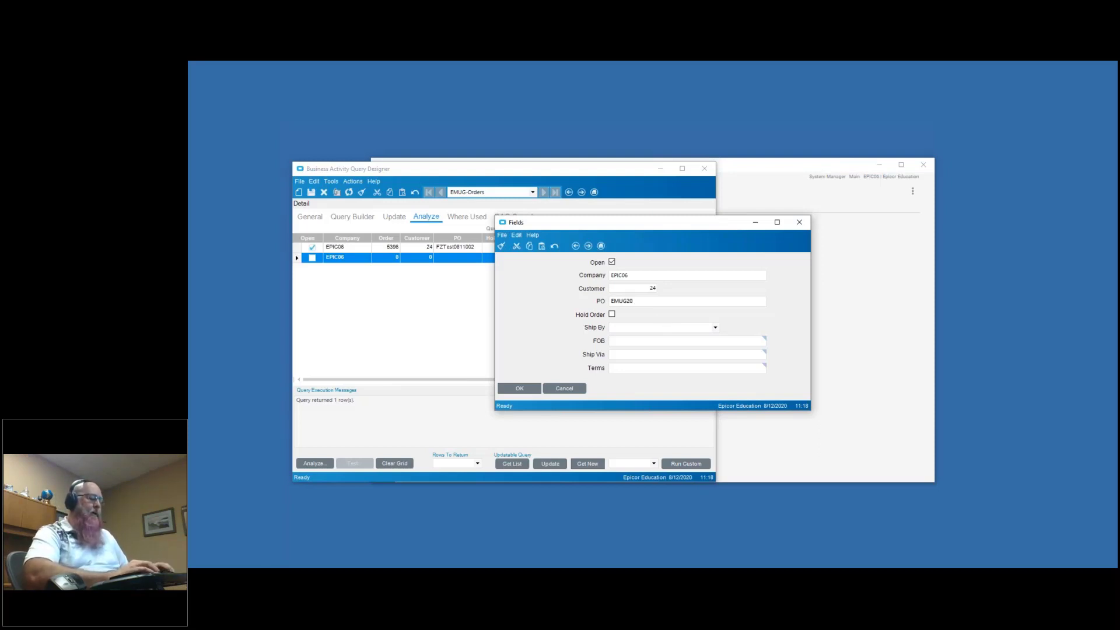
text(0812)
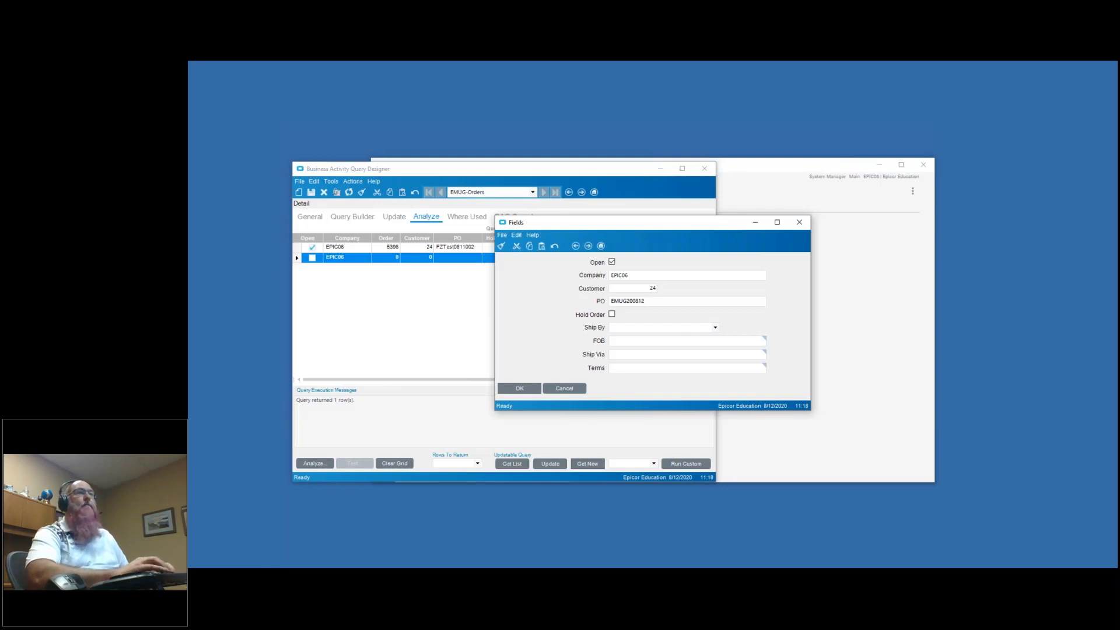
text(_001)
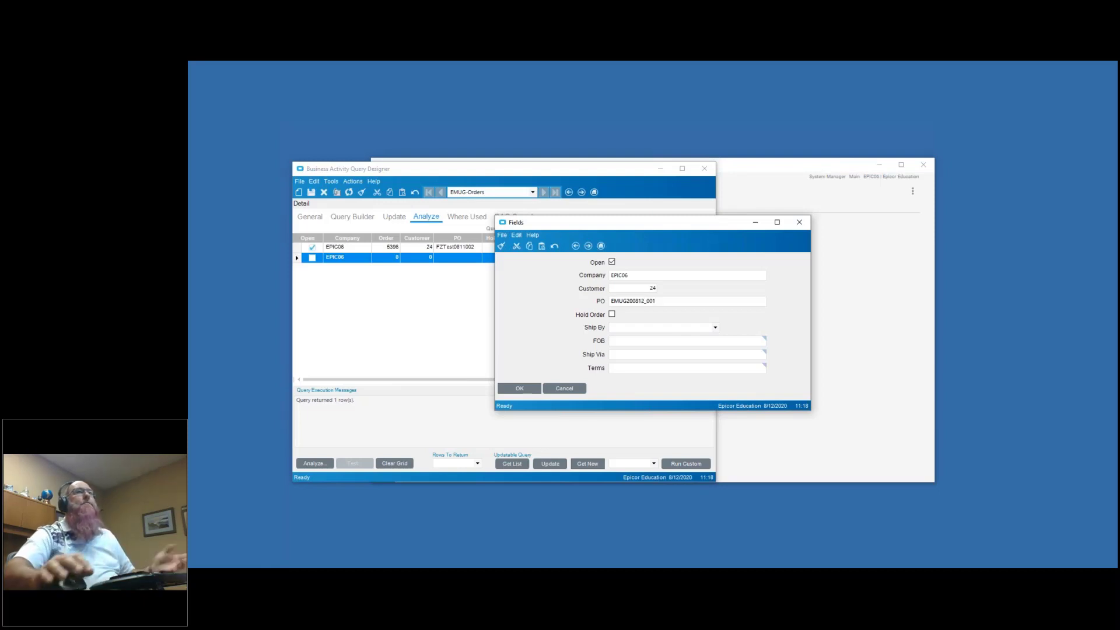
Put the order on hold, ship by 9/3/2020, FOB Factory, via UPS, terms 2/10.
click(611, 314)
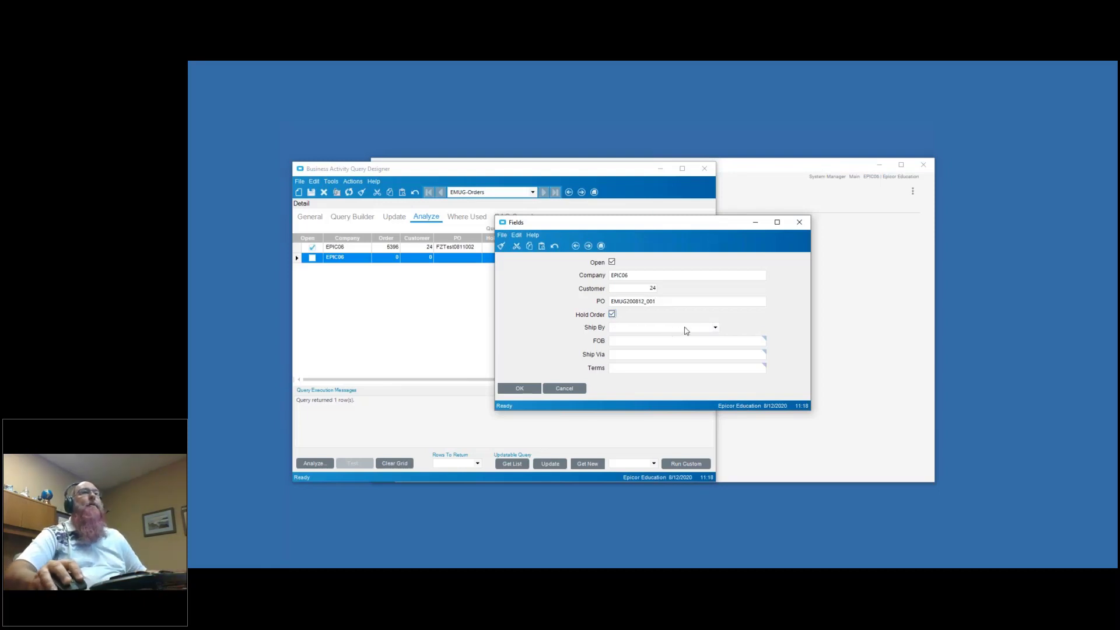
click(715, 327)
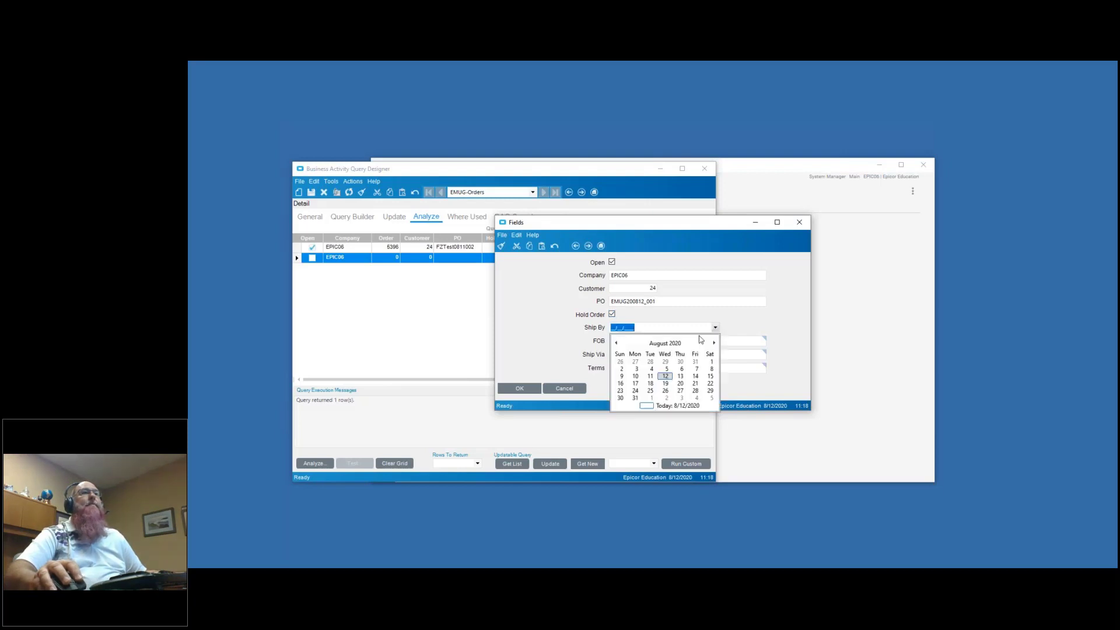
click(679, 398)
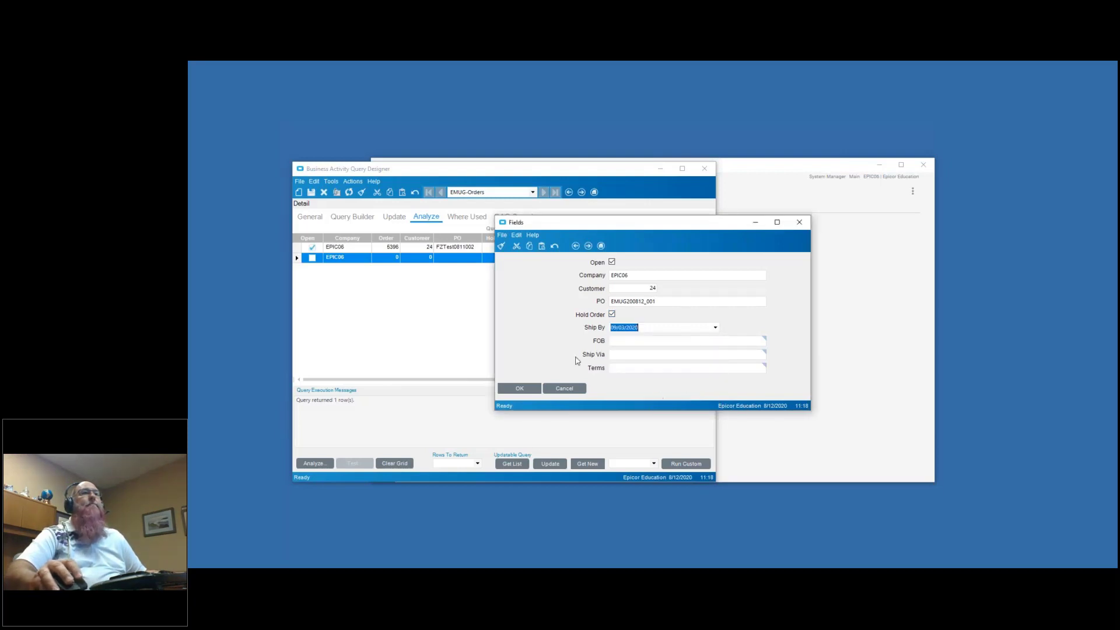
click(672, 340)
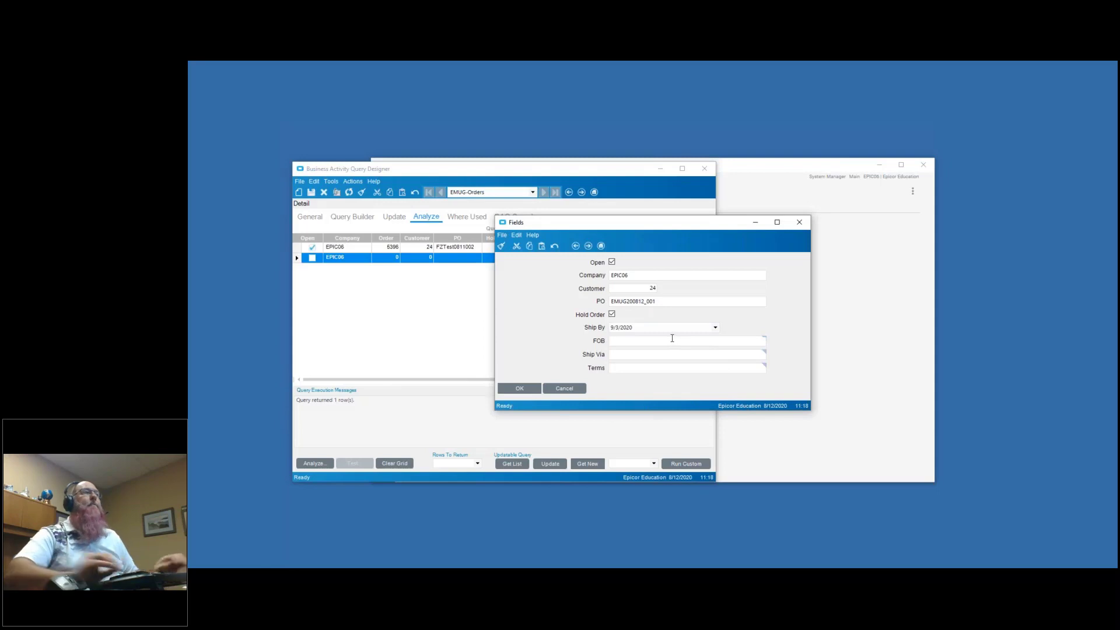
text(Factory)
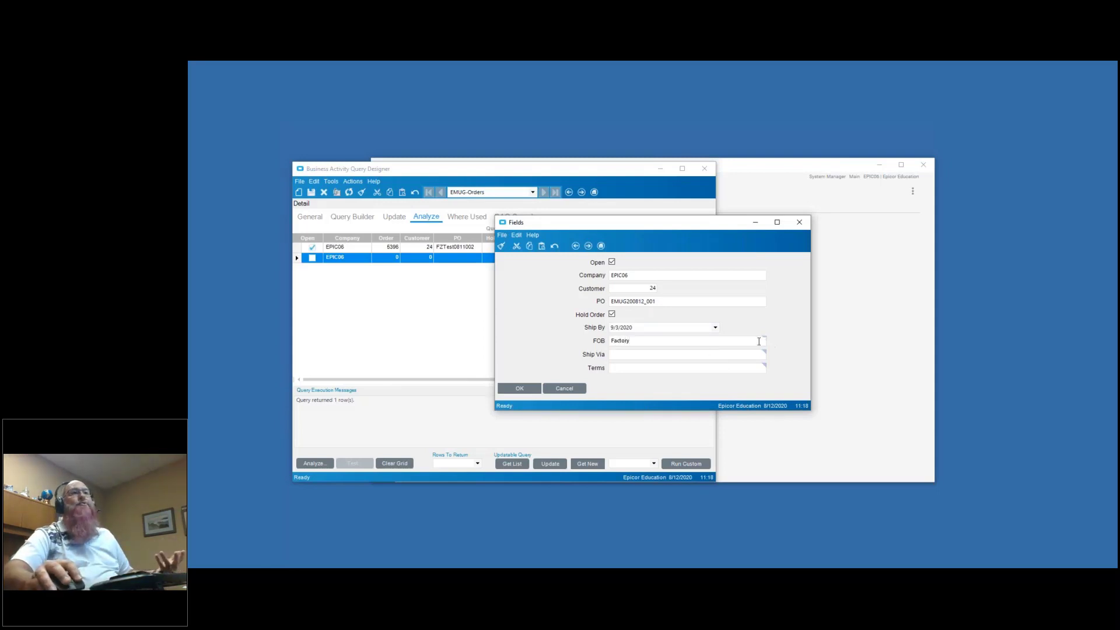
click(693, 355)
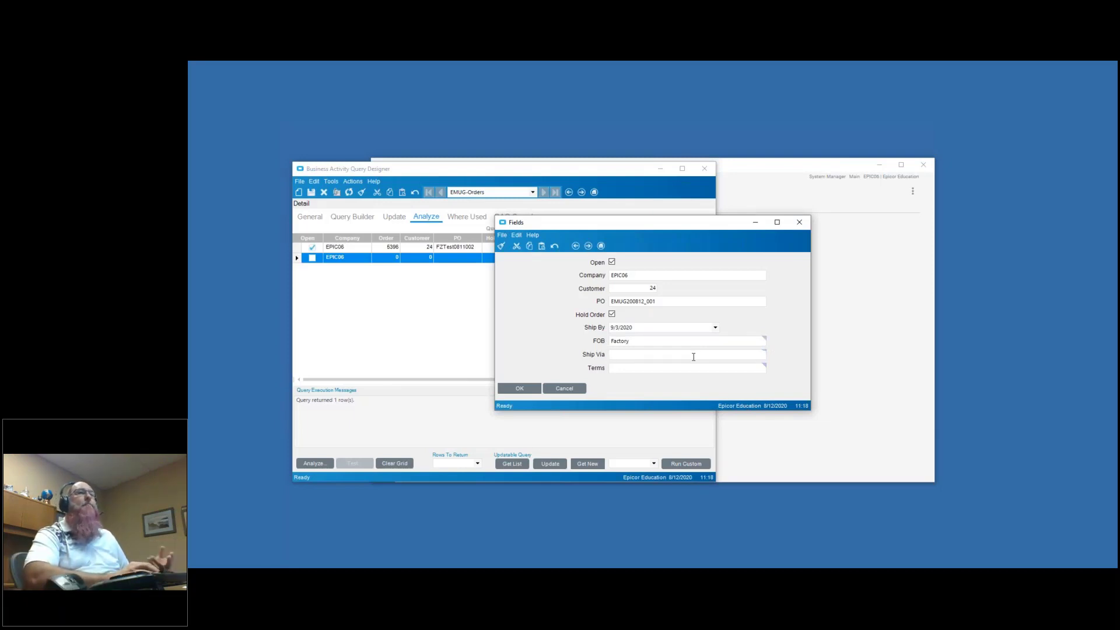
text(UPS)
click(706, 368)
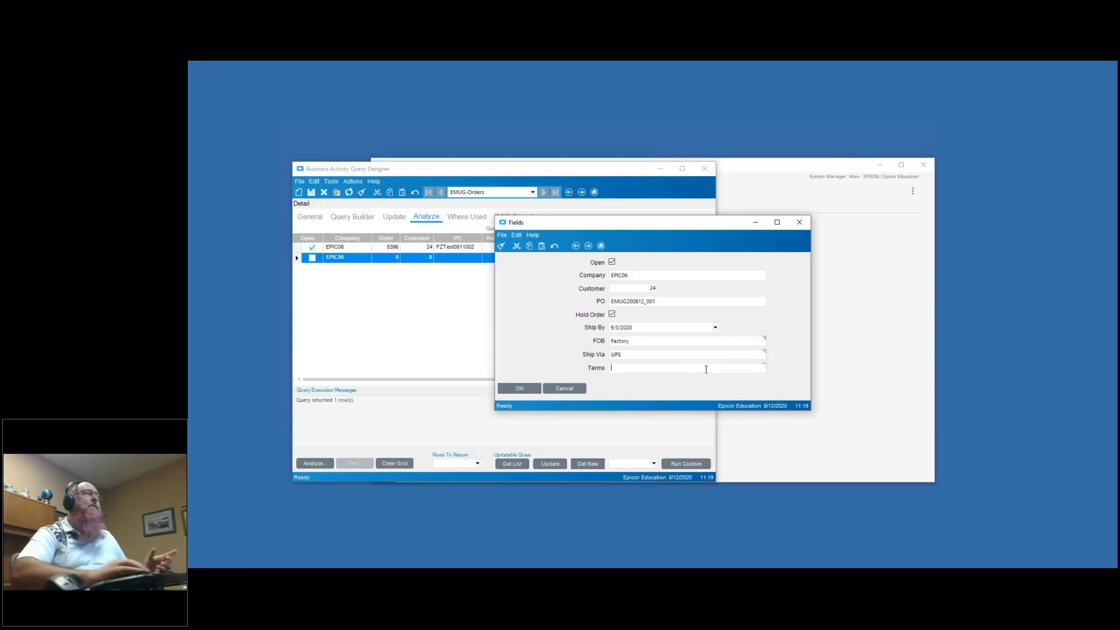
text(2/10)
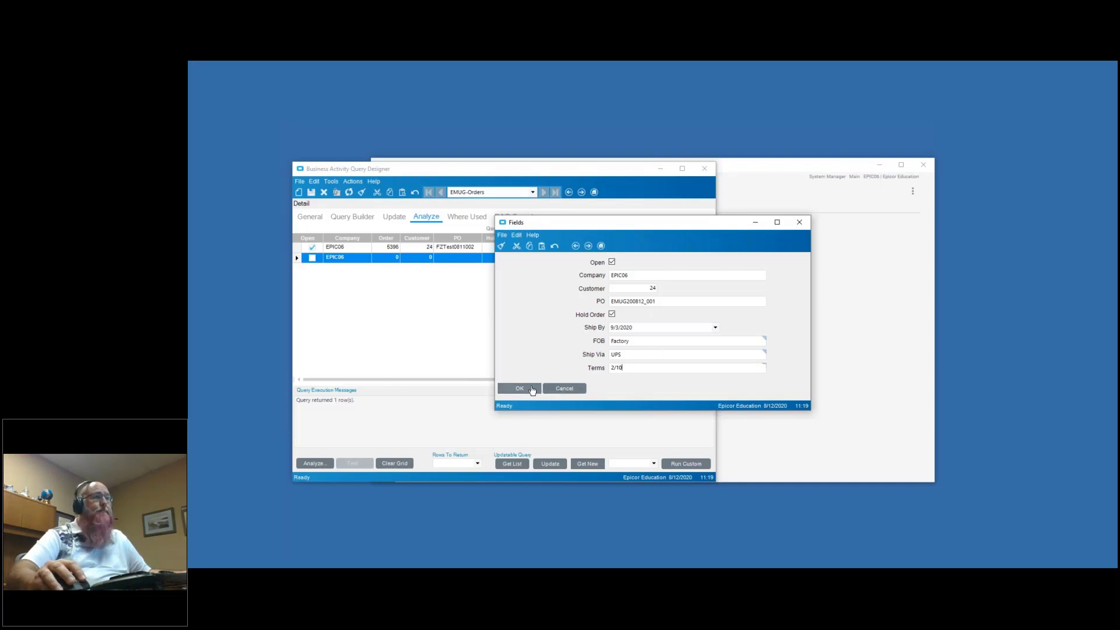
click(532, 389)
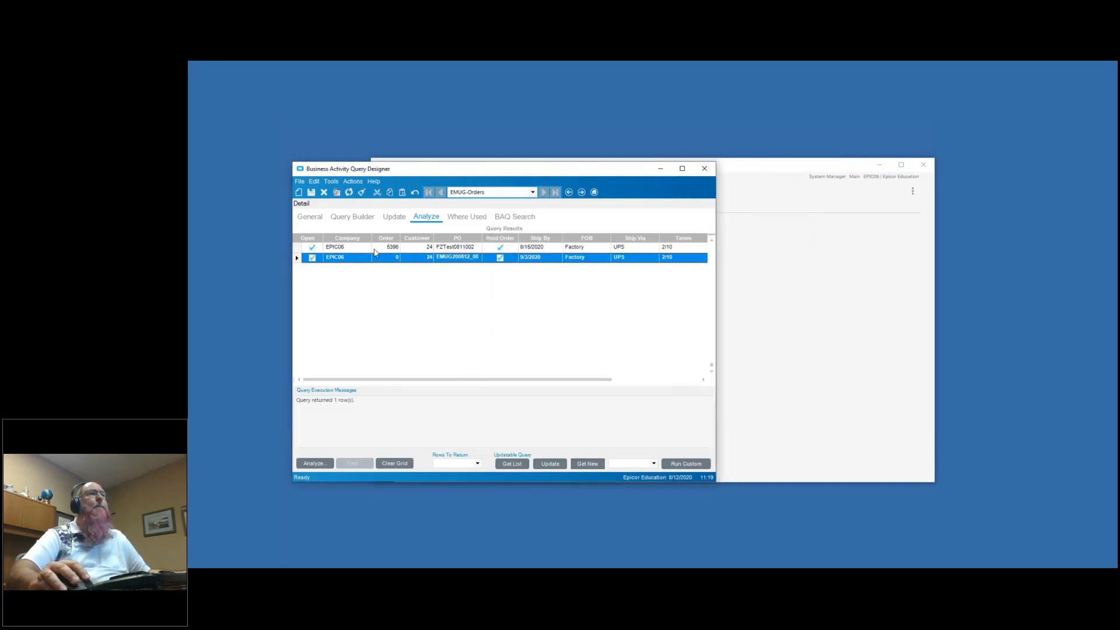
click(349, 249)
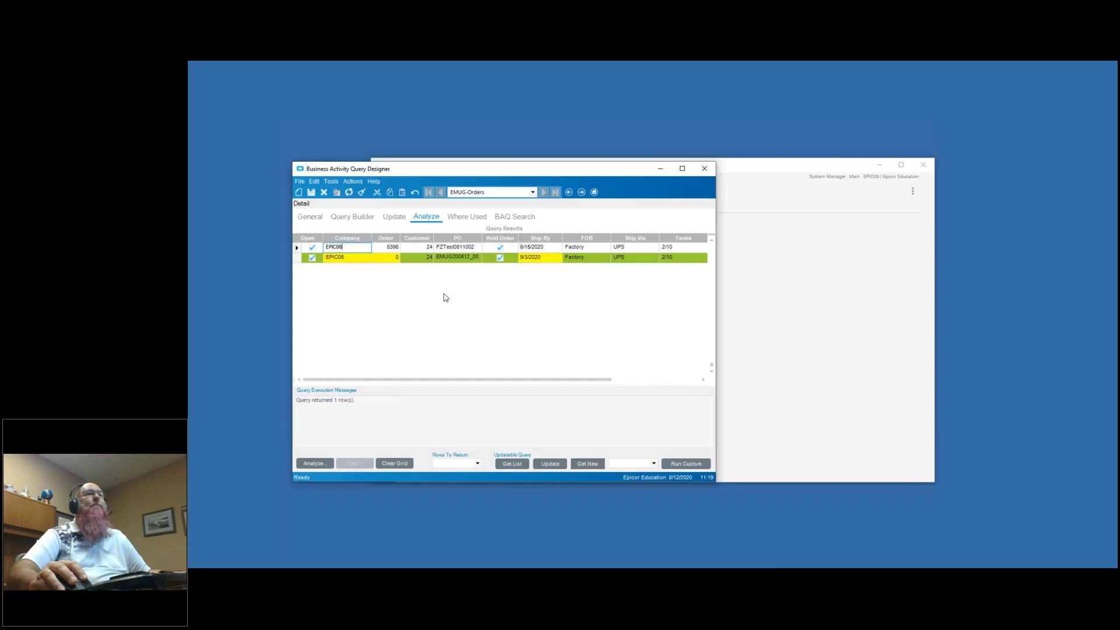
Write the new order to the database, reload all orders, and sort by Order number.
click(555, 465)
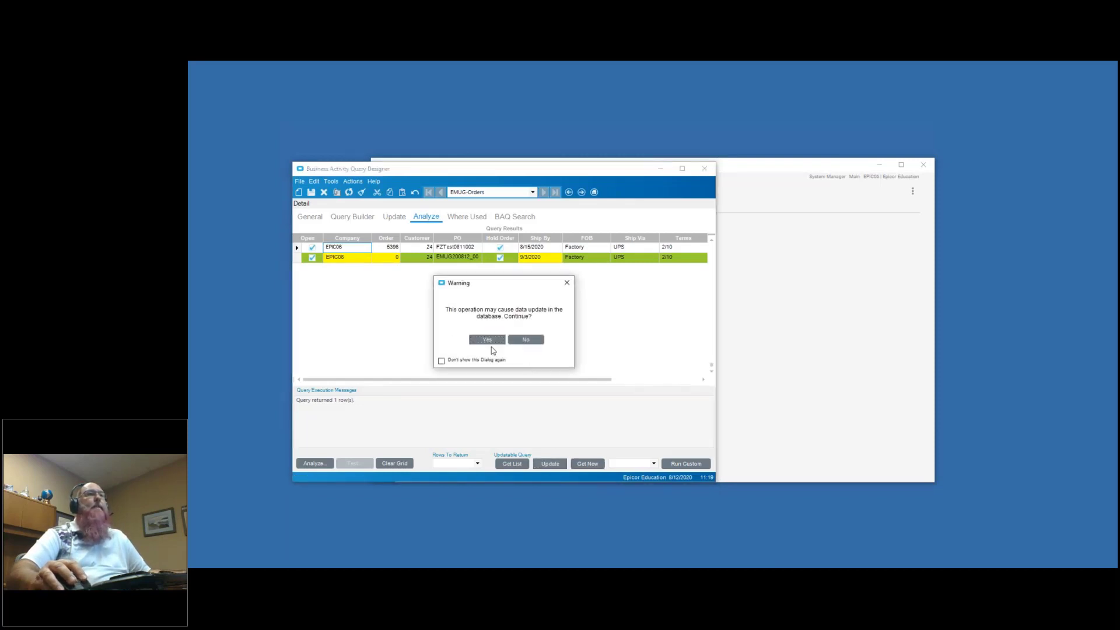
click(487, 340)
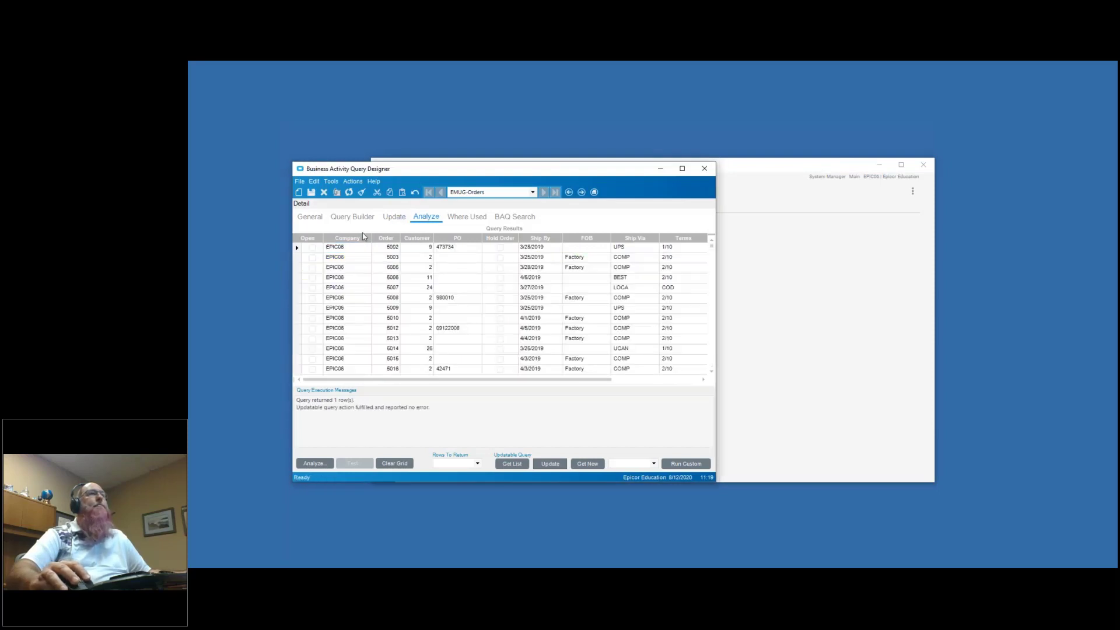
click(512, 464)
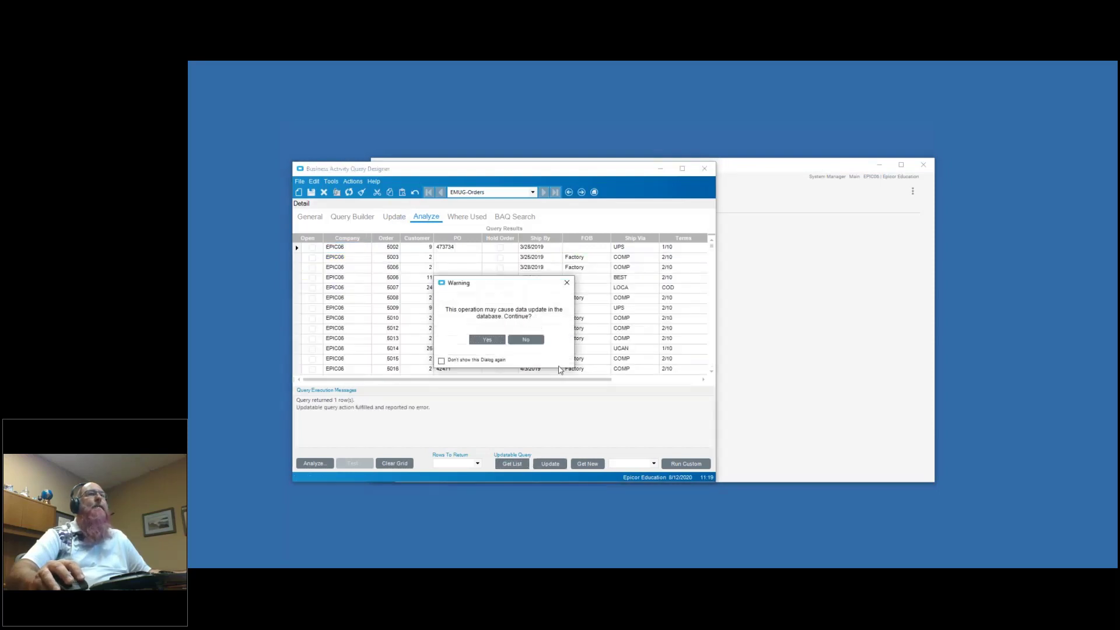
click(485, 341)
click(386, 238)
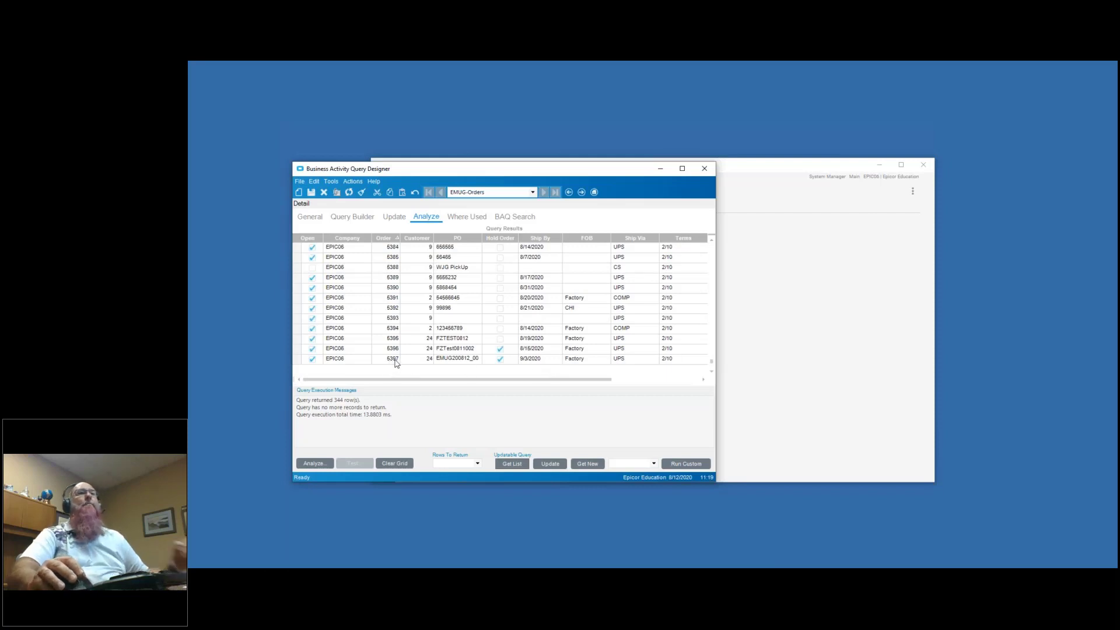
click(674, 380)
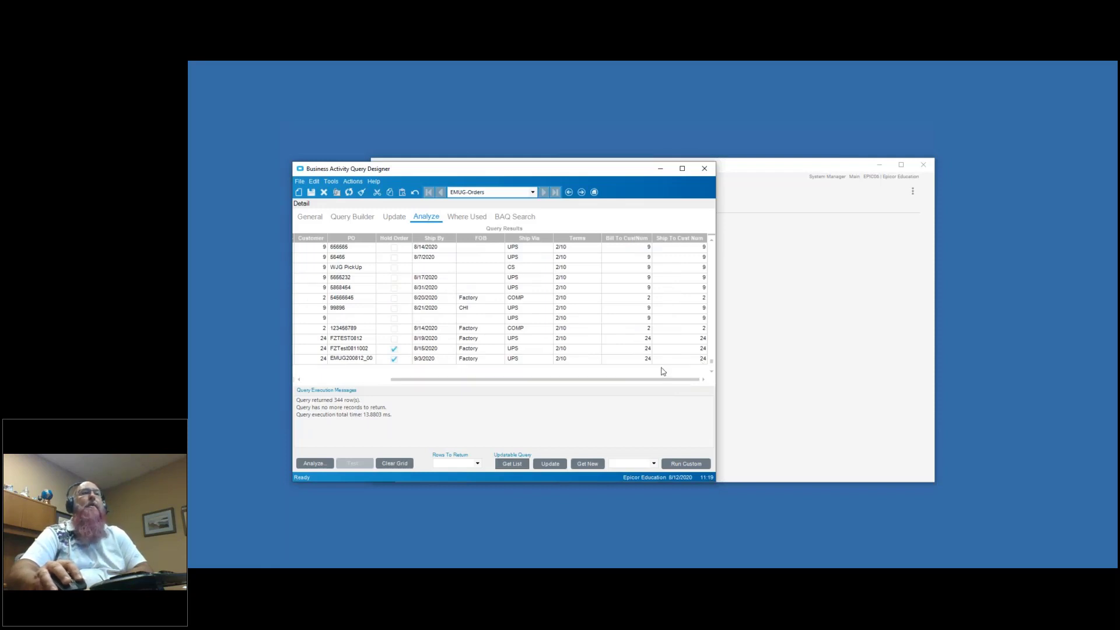
click(376, 380)
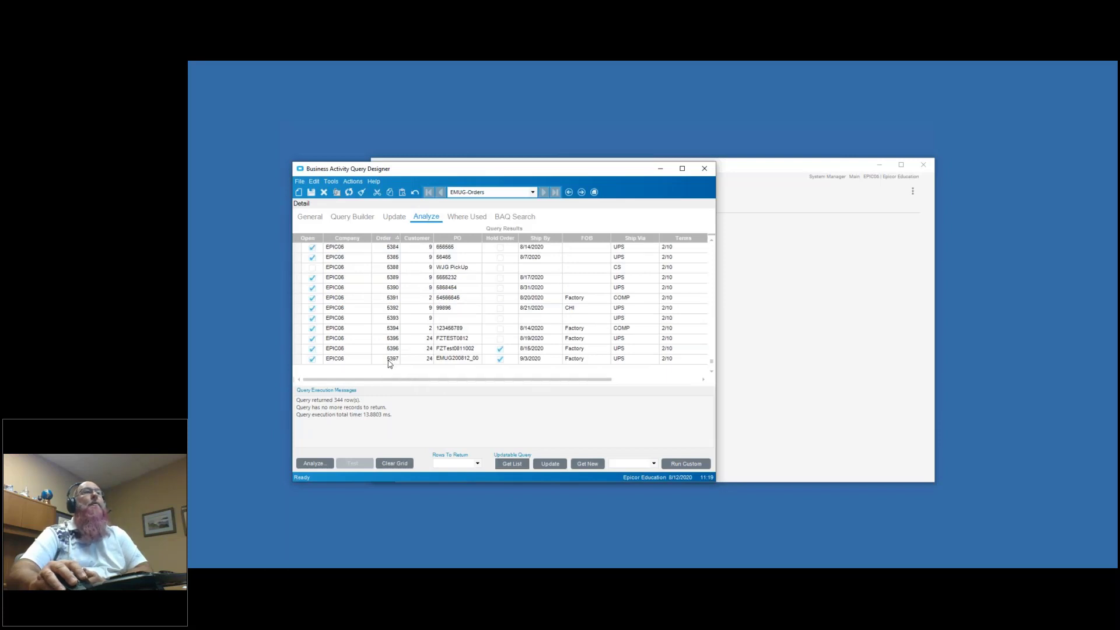
Review the new order in Sales Order Tracker, then return to the query results.
right_click(390, 362)
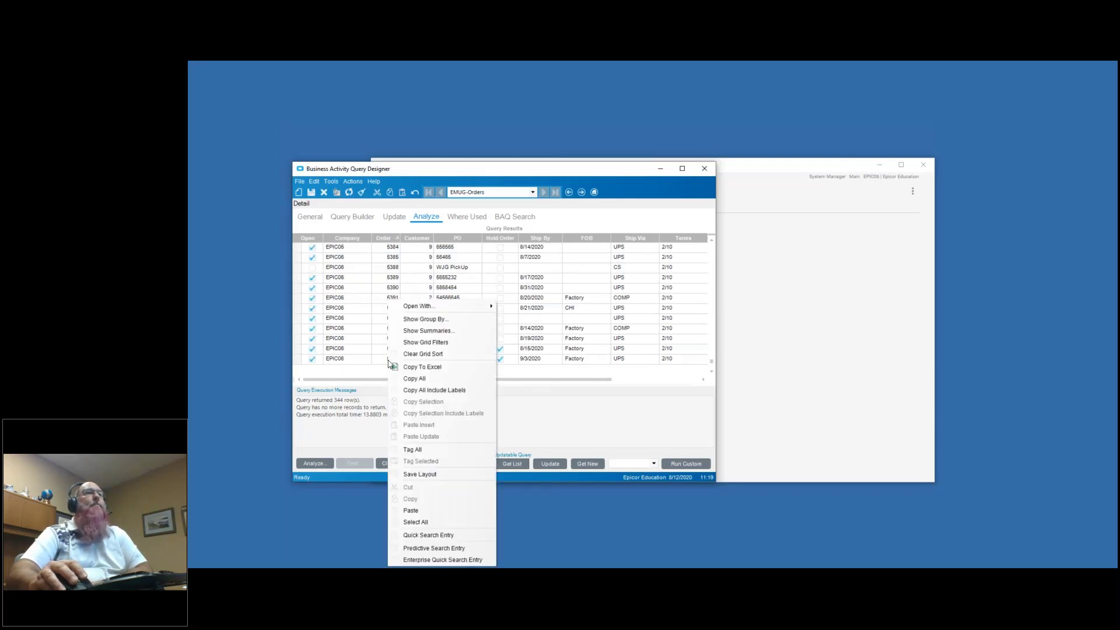
mouse_move(444, 309)
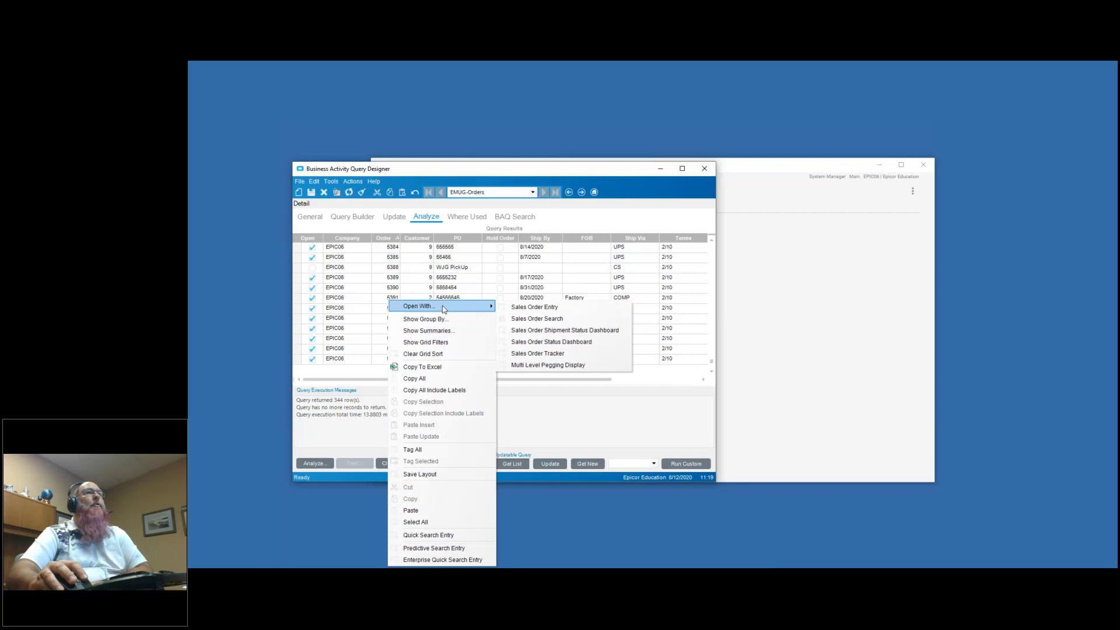
click(563, 354)
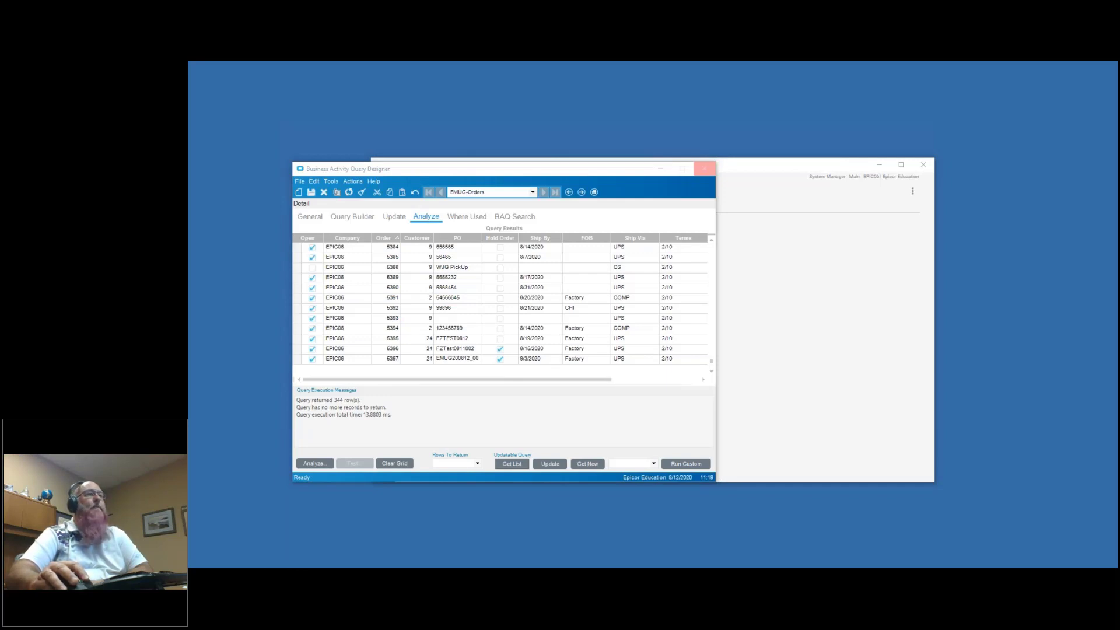
mouse_move(574, 574)
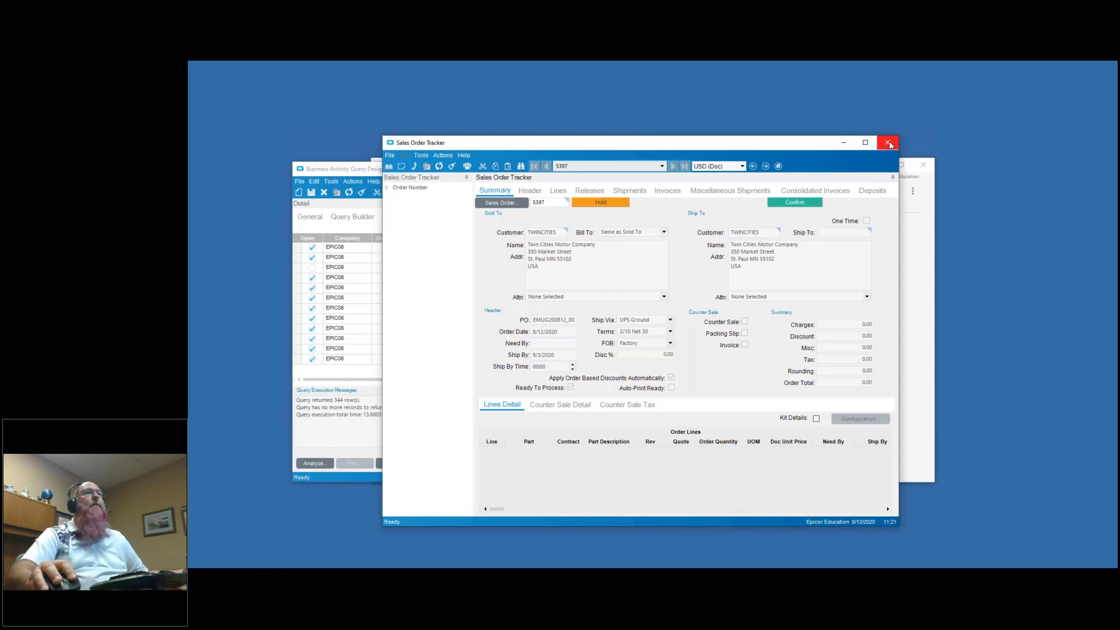
click(366, 170)
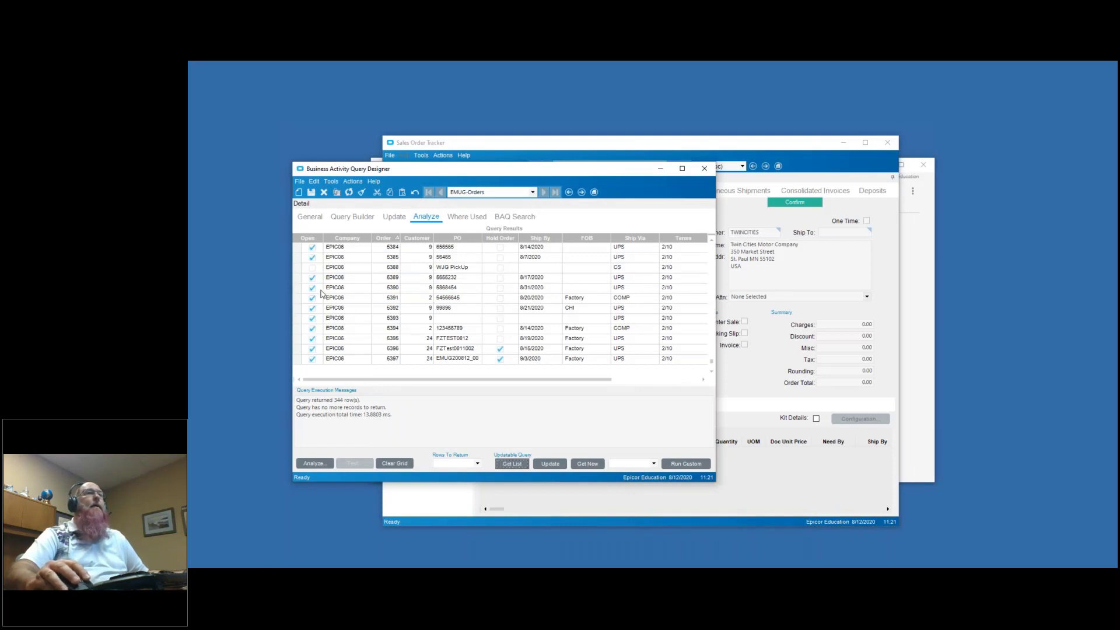
Flag three existing orders as Hold Order and save the edits to the database.
double_click(302, 289)
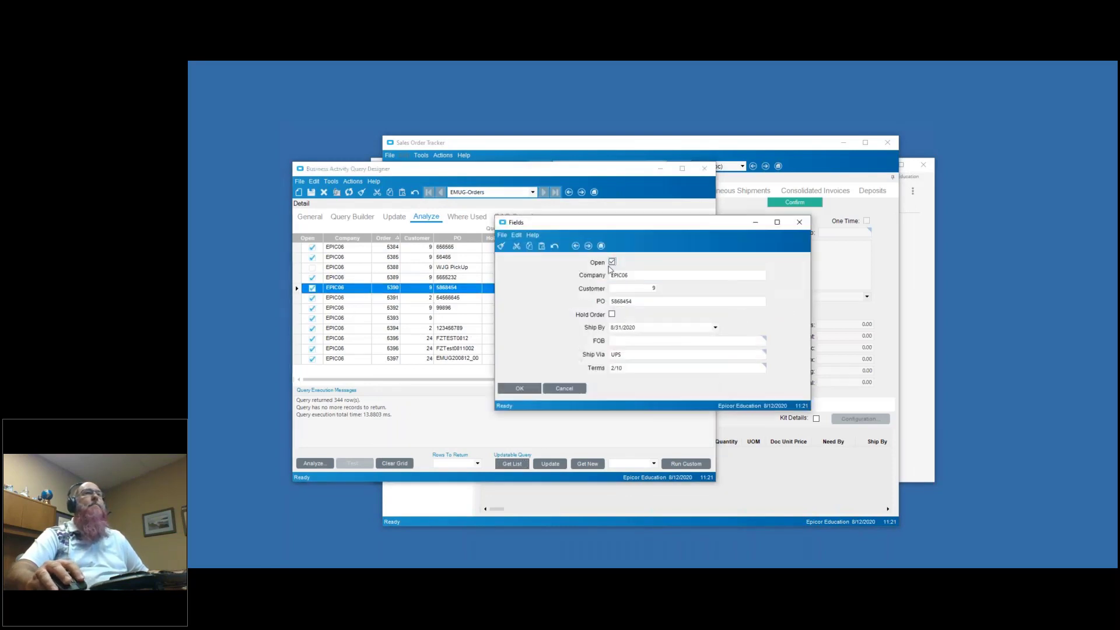
click(611, 314)
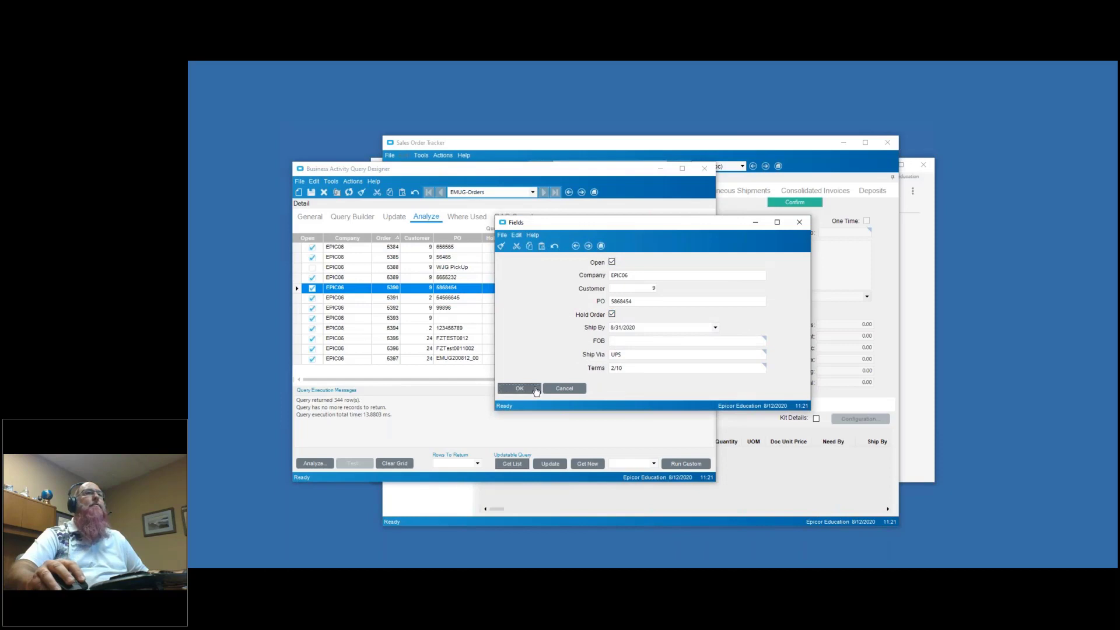
click(519, 389)
click(298, 299)
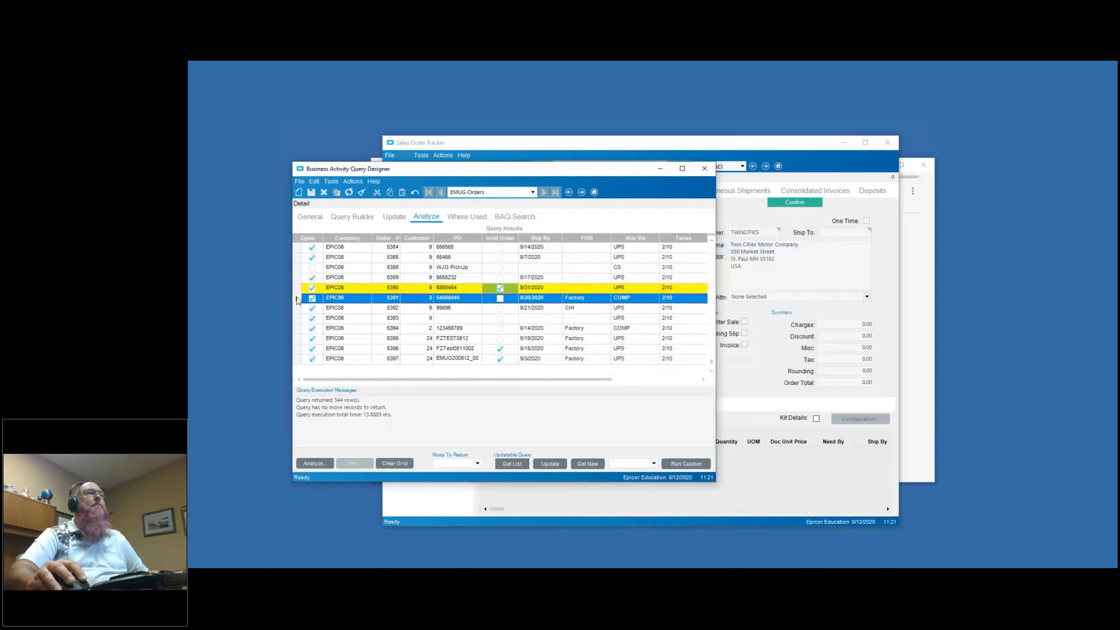
click(612, 313)
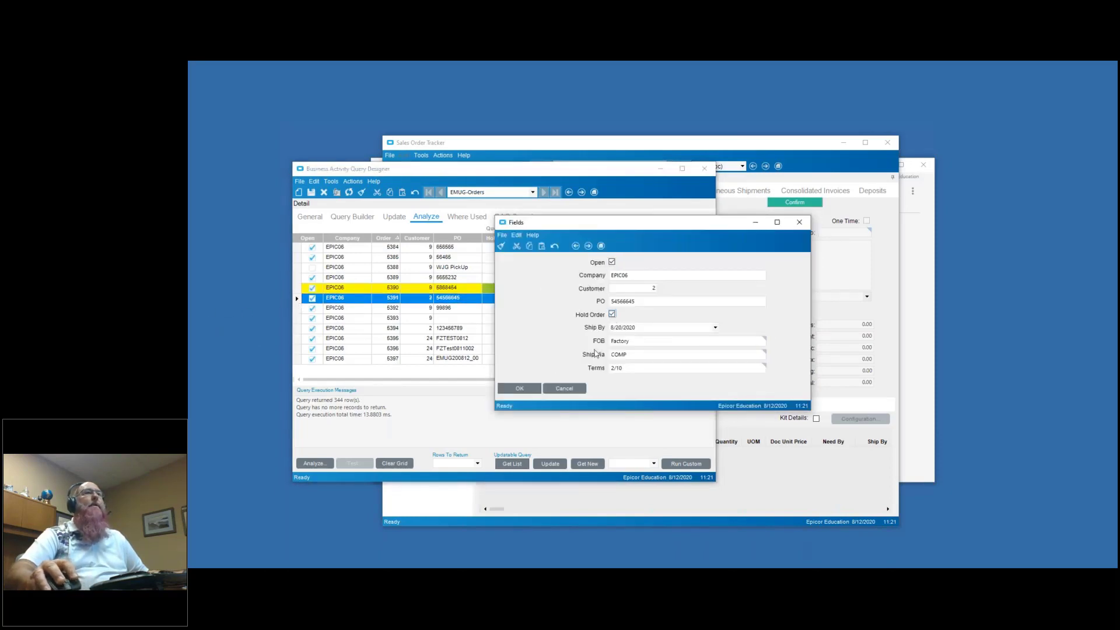
click(524, 393)
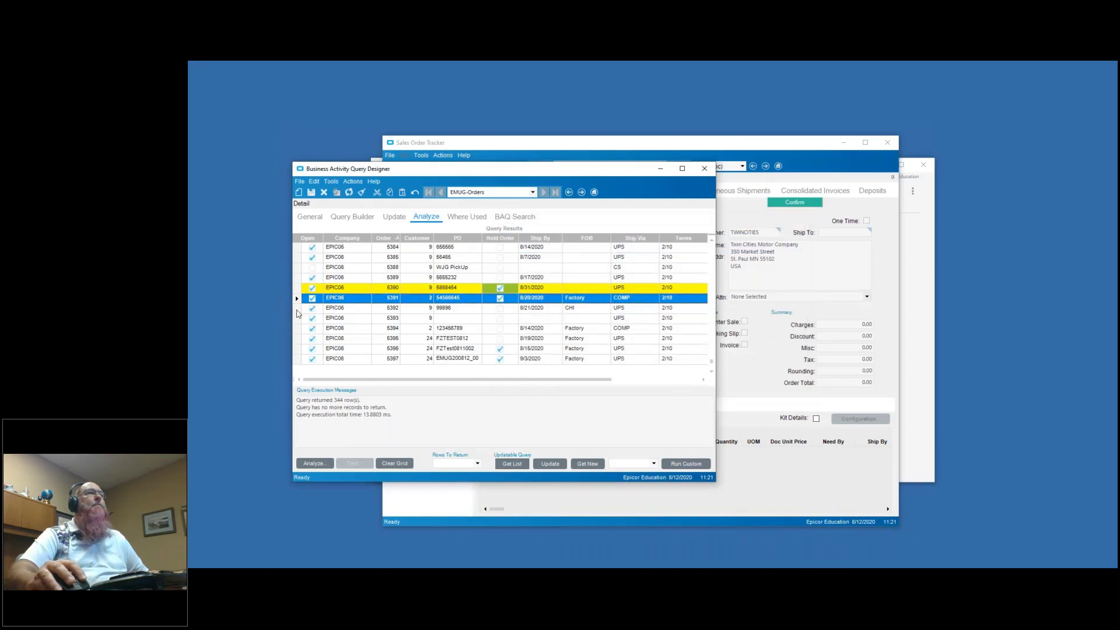
click(297, 309)
click(612, 314)
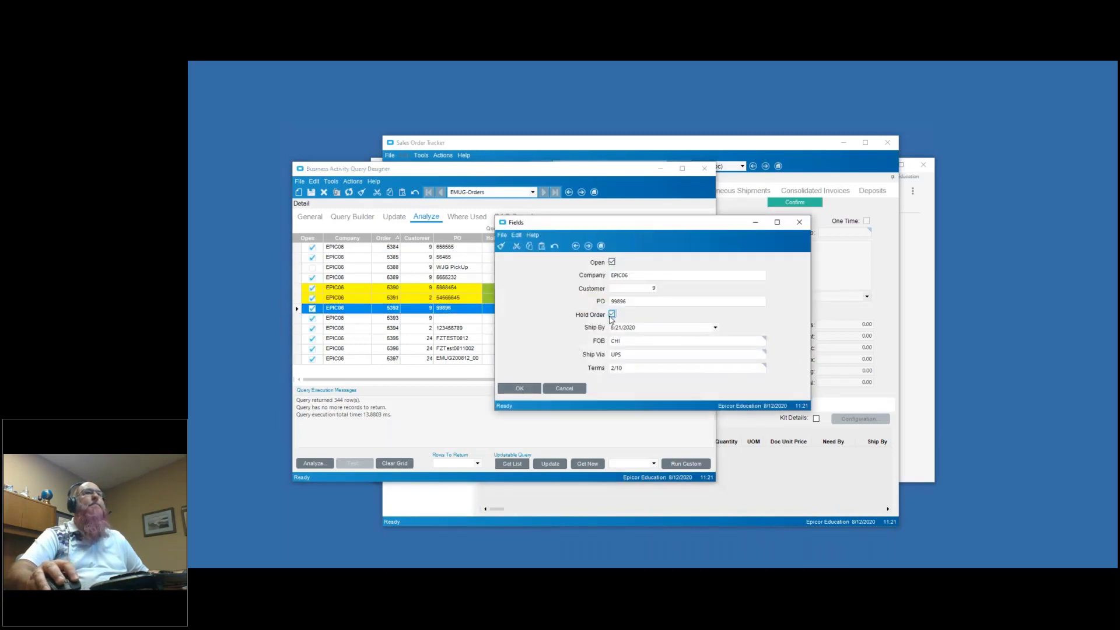
click(519, 388)
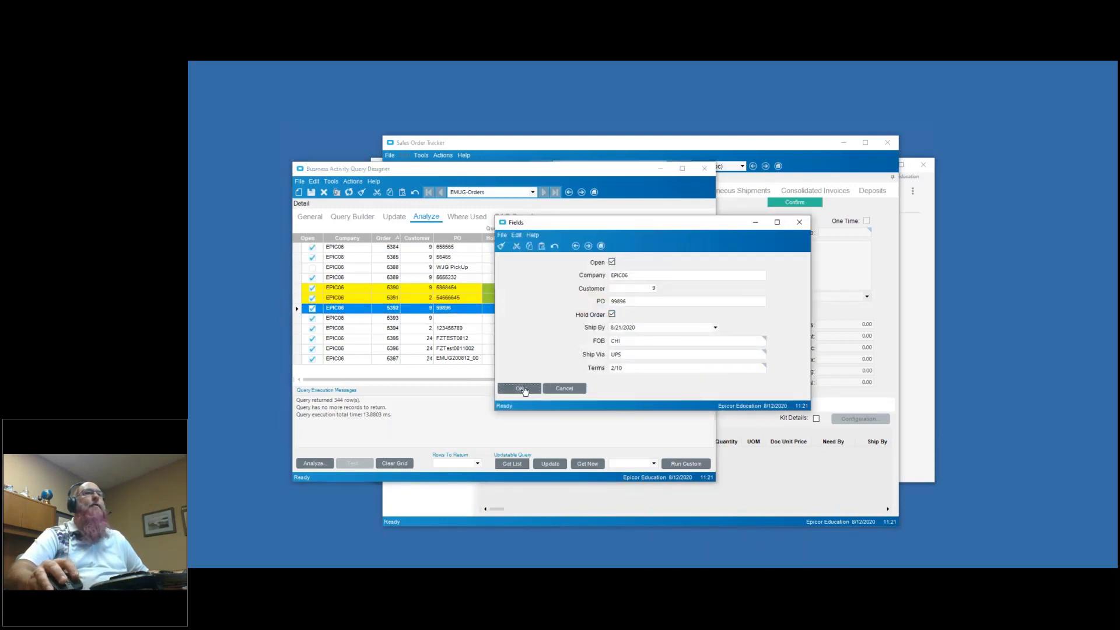
click(550, 464)
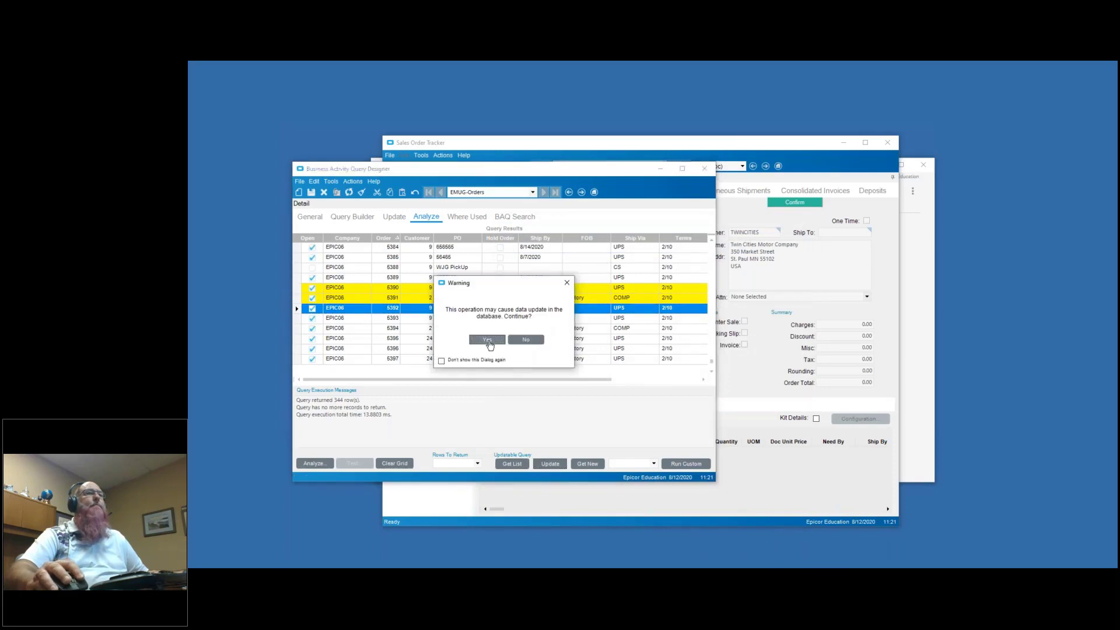
click(490, 339)
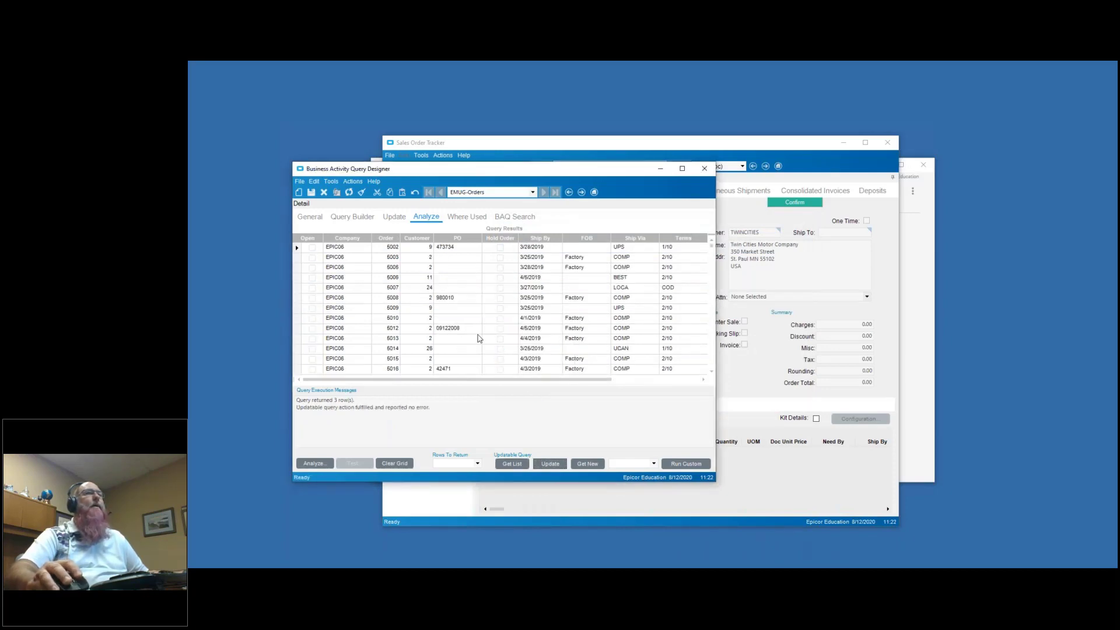
Reload all 344 orders and scroll down to check the rows now on hold.
scroll(461, 303, down, 20)
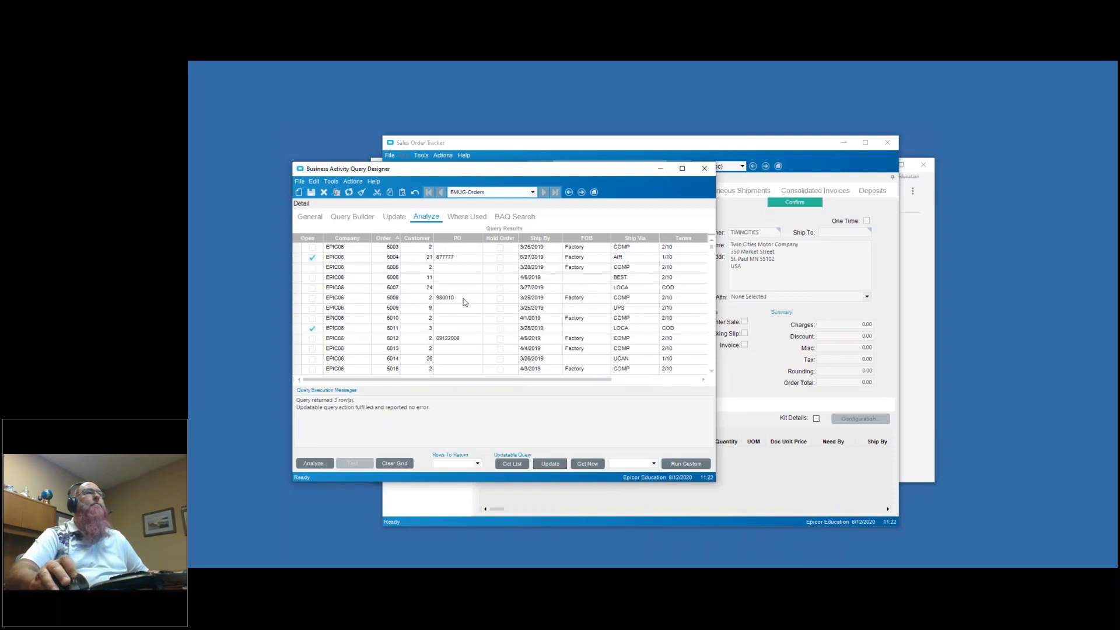
scroll(472, 330, down, 20)
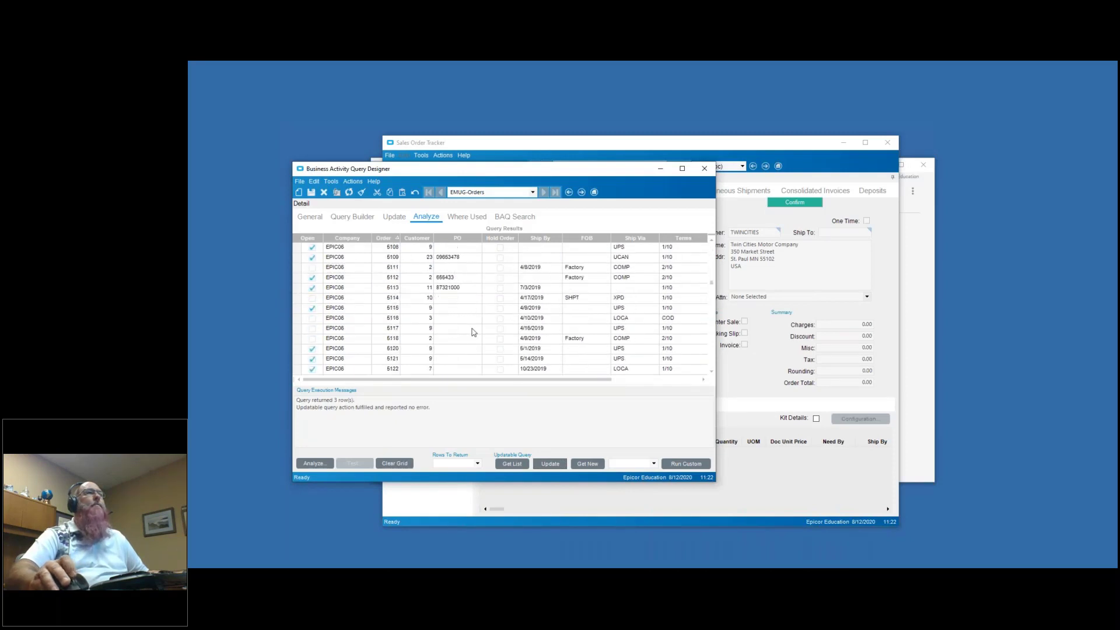
scroll(473, 332, up, 3)
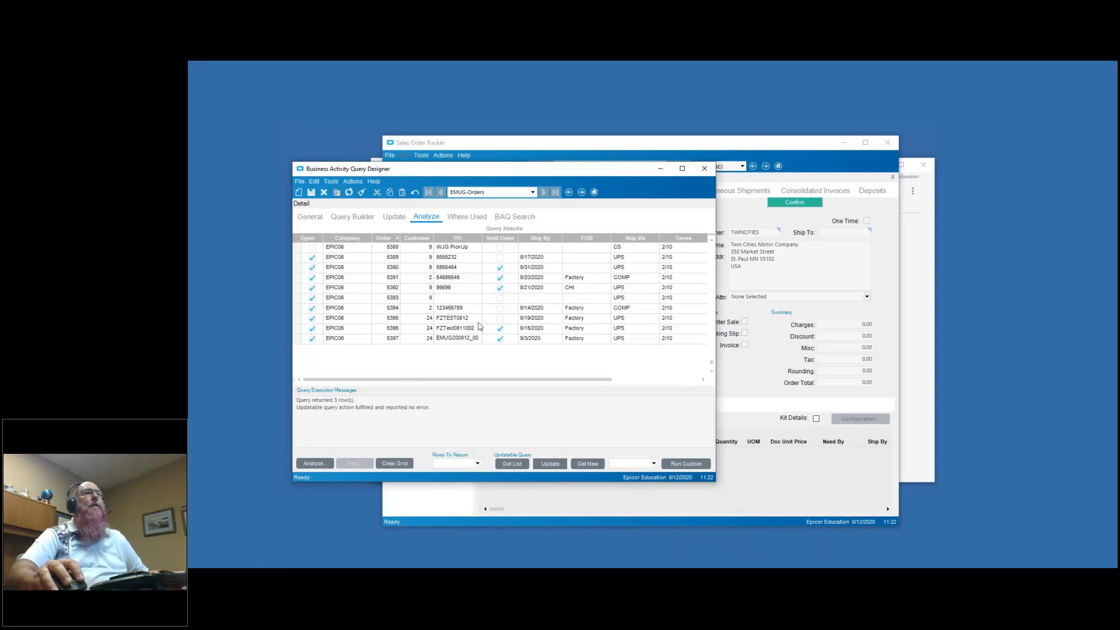
click(517, 467)
click(484, 337)
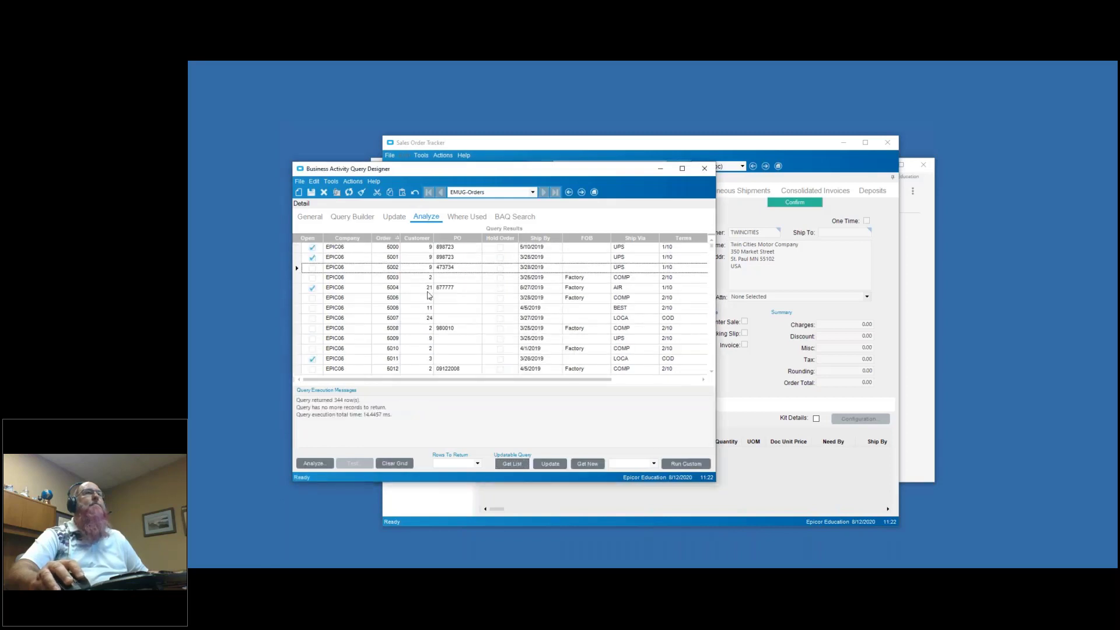
scroll(456, 315, down, 20)
scroll(457, 317, down, 7)
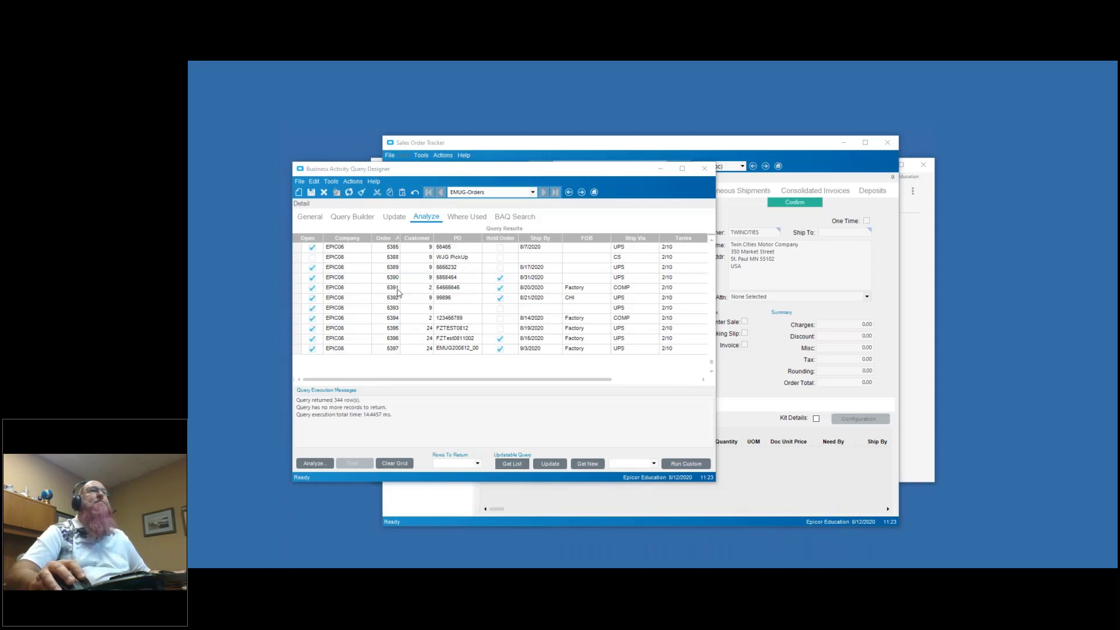
Browse the query actions without choosing one, then show the EMUG-Orders general details.
click(303, 183)
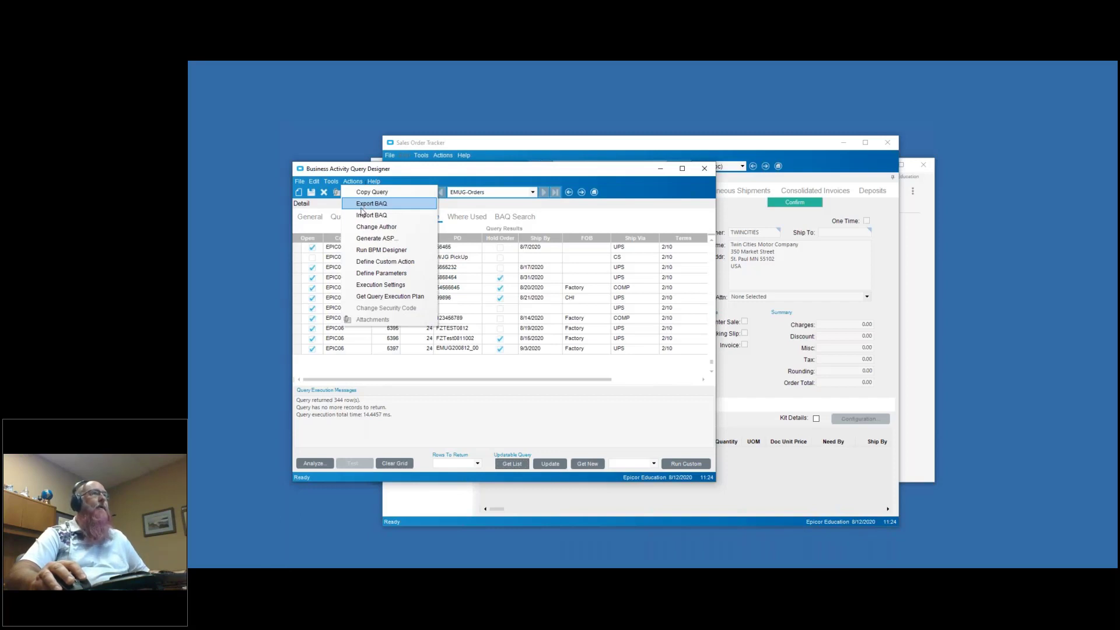
click(474, 411)
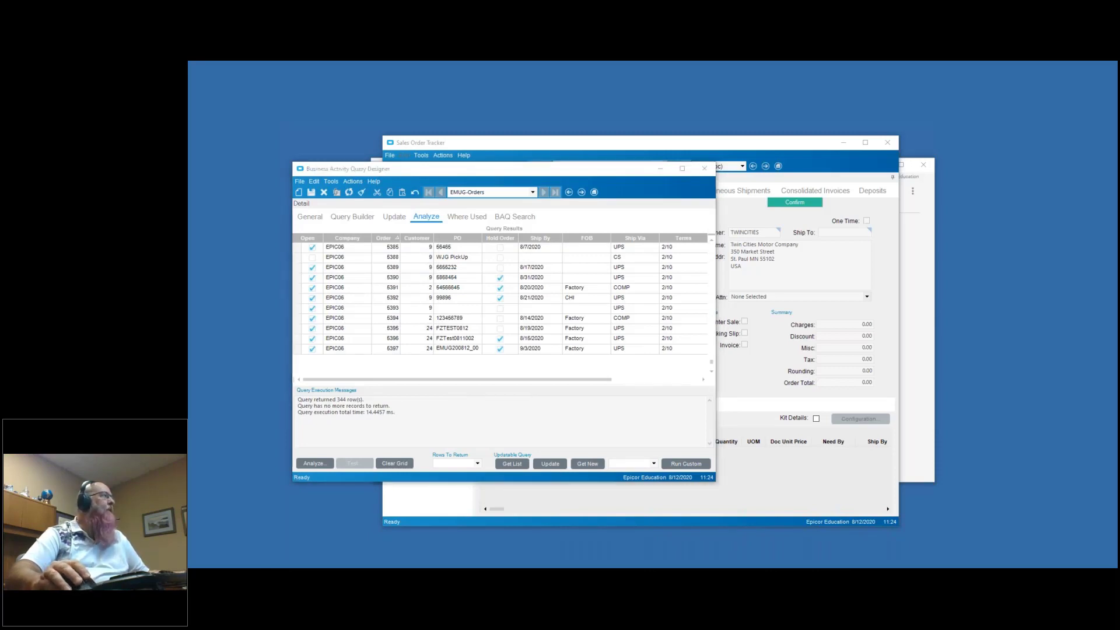
click(310, 216)
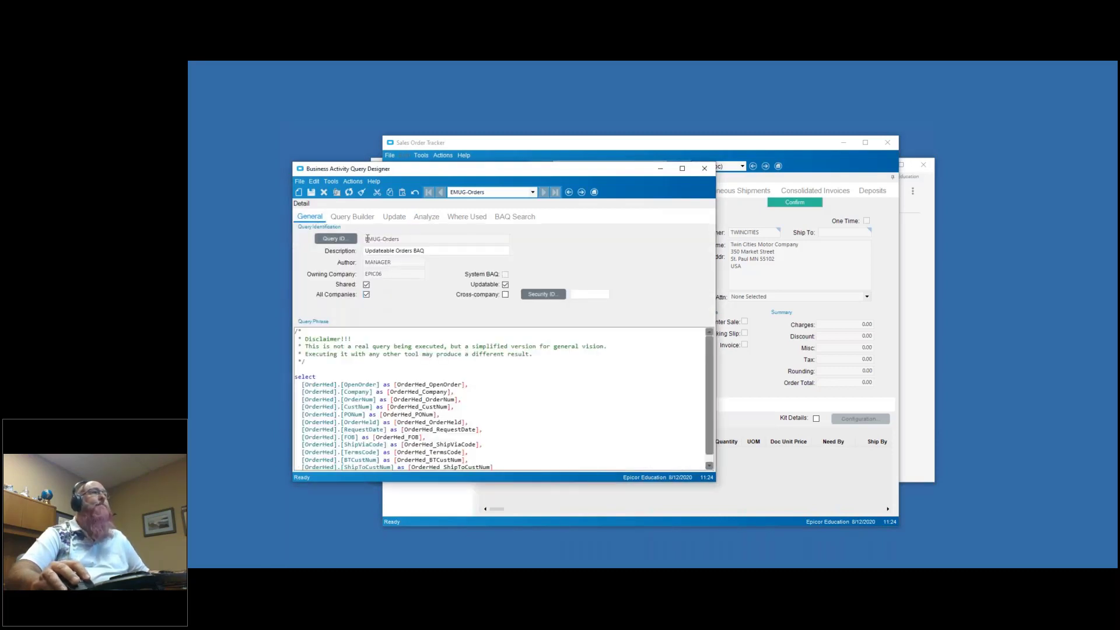
Create query EMUG-OrderDtl, 'Updateable OrderDtl', marked Shared, All Companies and Updatable.
click(298, 193)
text(EMUG-OP)
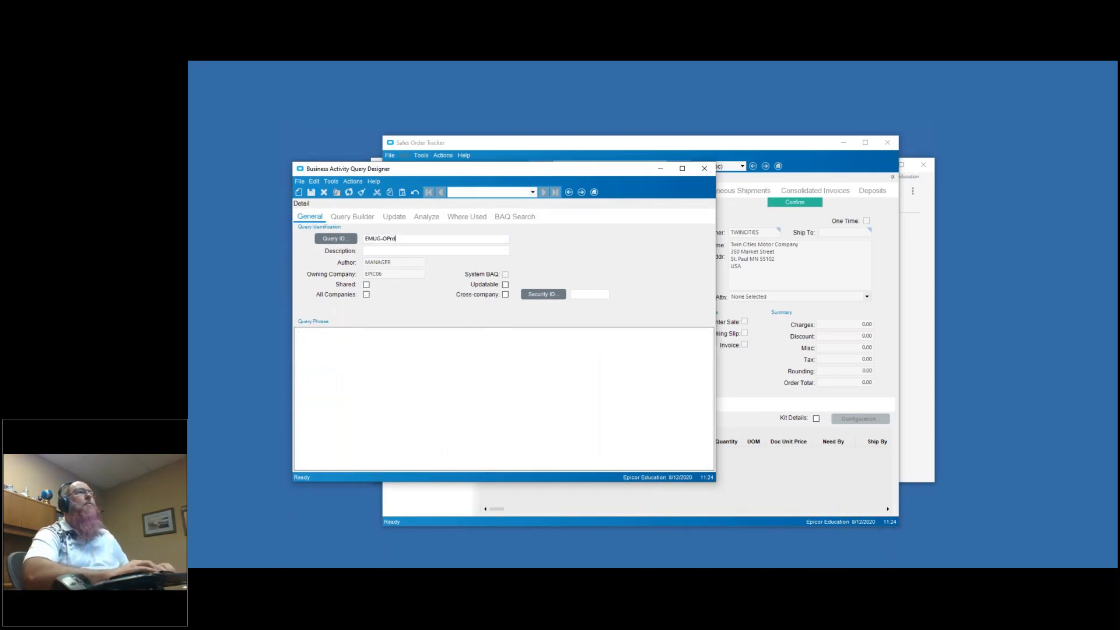
text(derDtl)
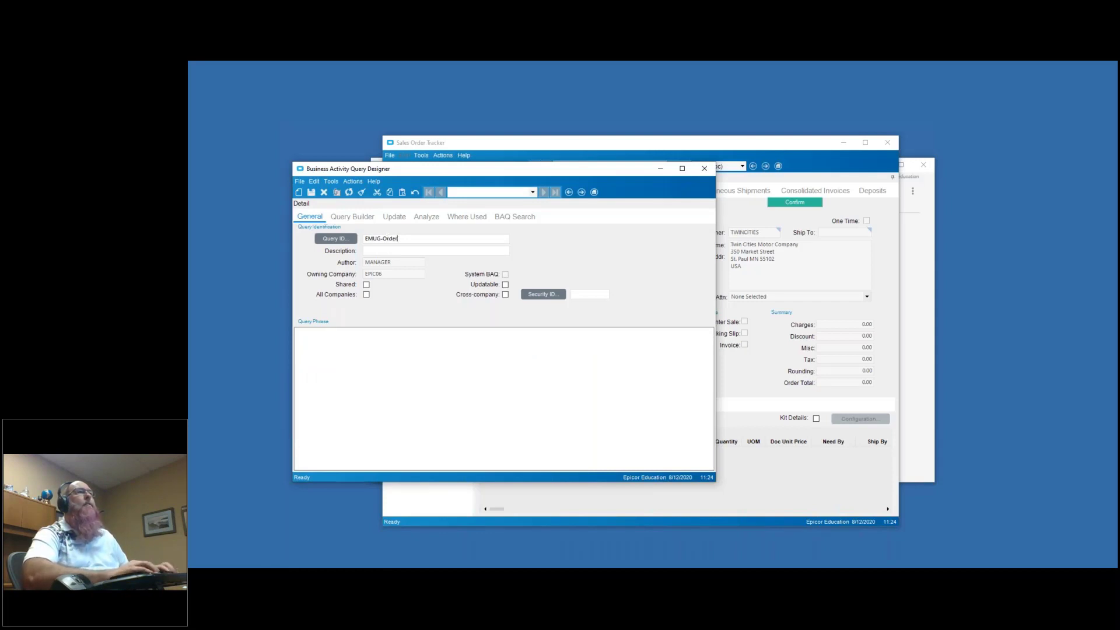
key(Tab)
text(Or)
key(BackSpace)
text(Updateable )
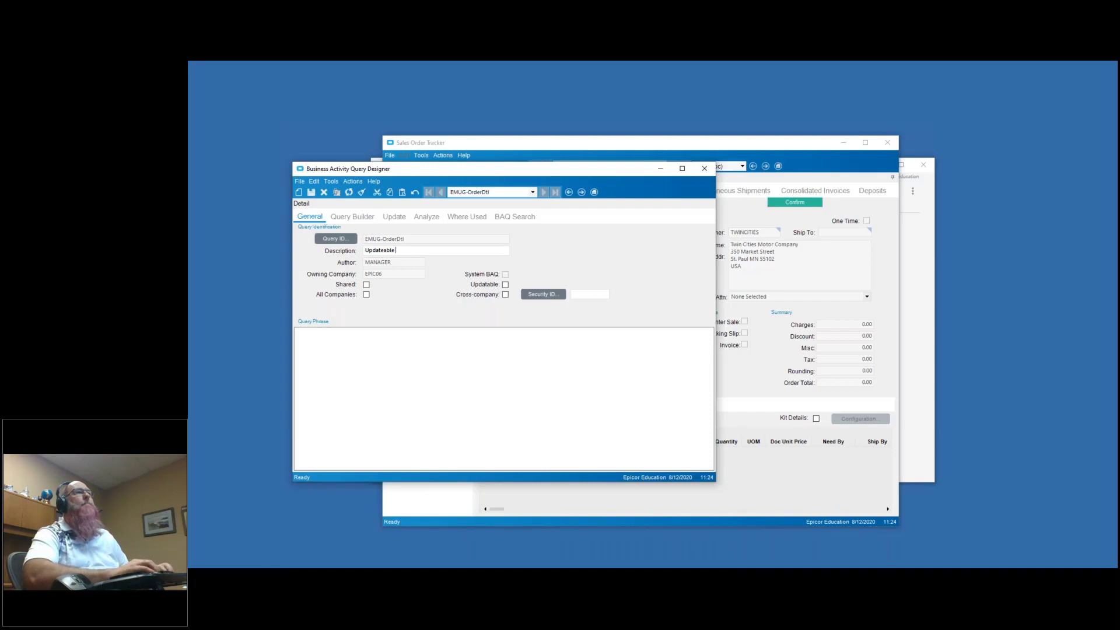
text(OrderDtl)
click(366, 285)
click(367, 295)
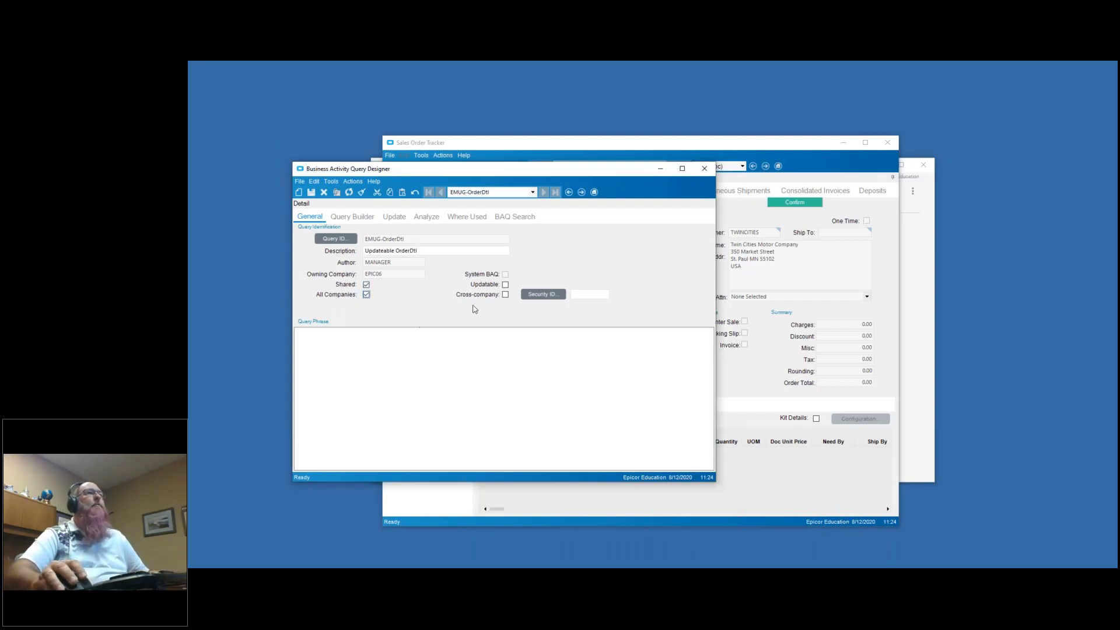
click(504, 284)
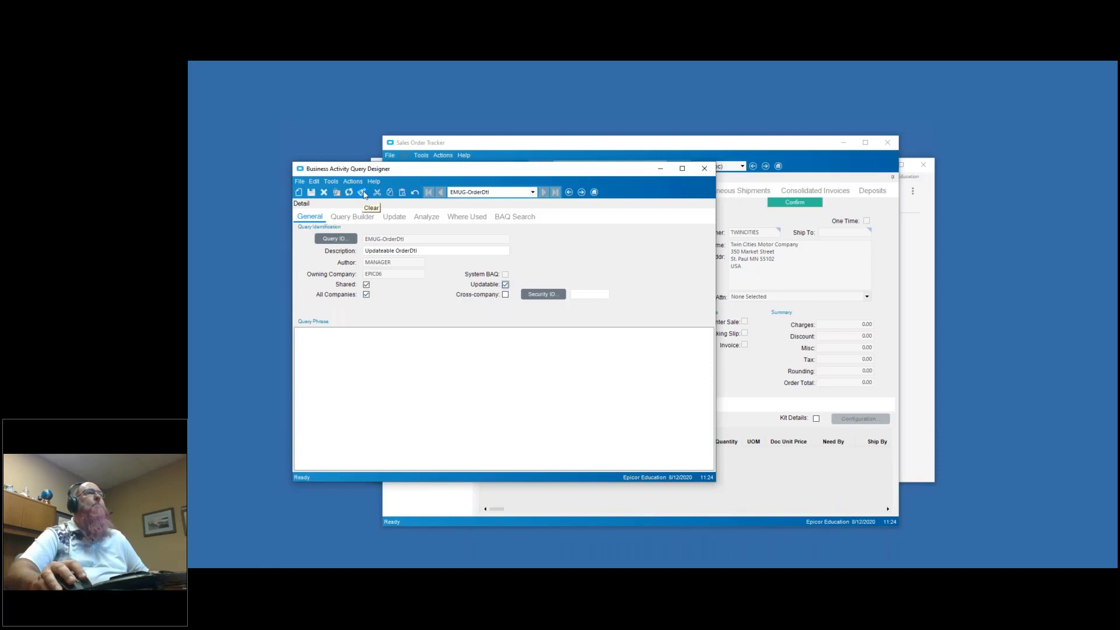
click(352, 217)
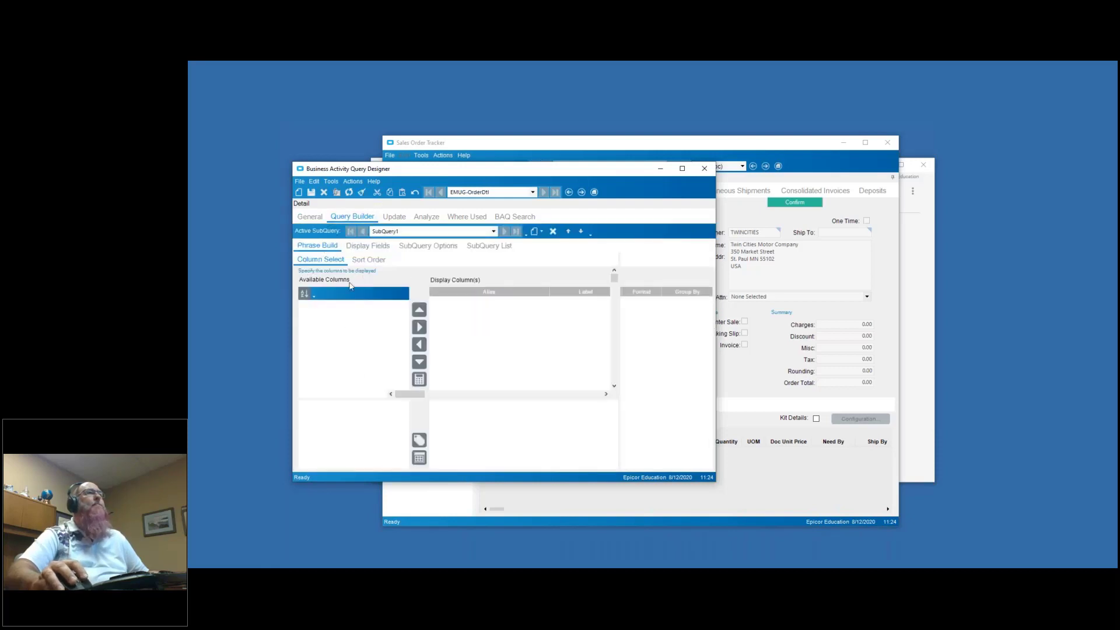
Add Erp.OrderHed and Erp.OrderDtl to the subquery and inspect their Company/OrderNum join.
text(order)
double_click(335, 291)
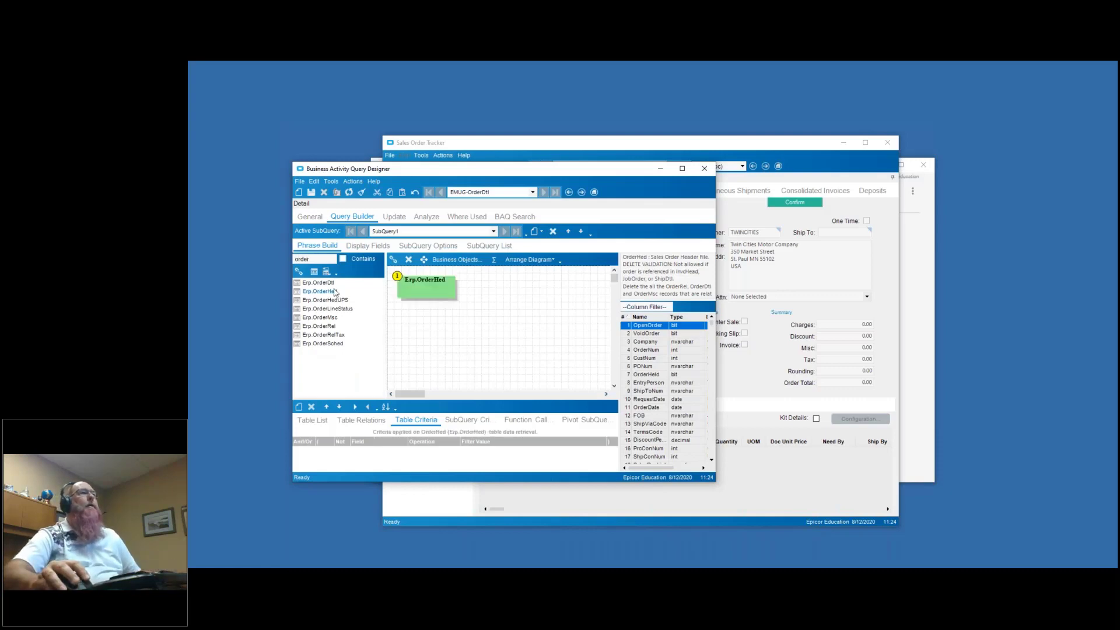
double_click(331, 283)
click(498, 287)
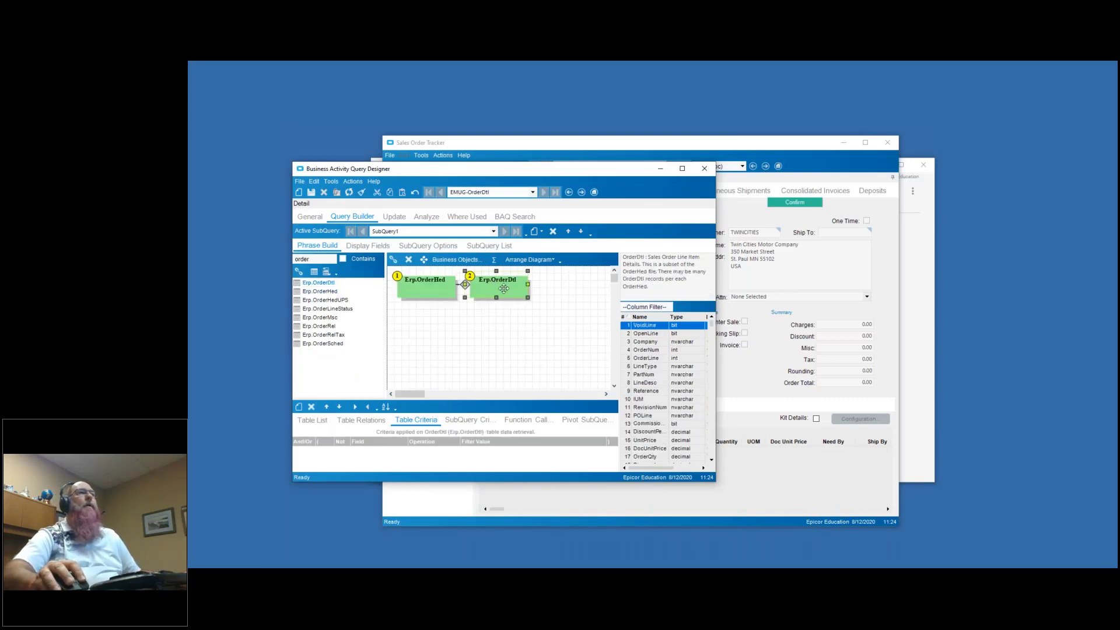
drag(498, 287, 536, 289)
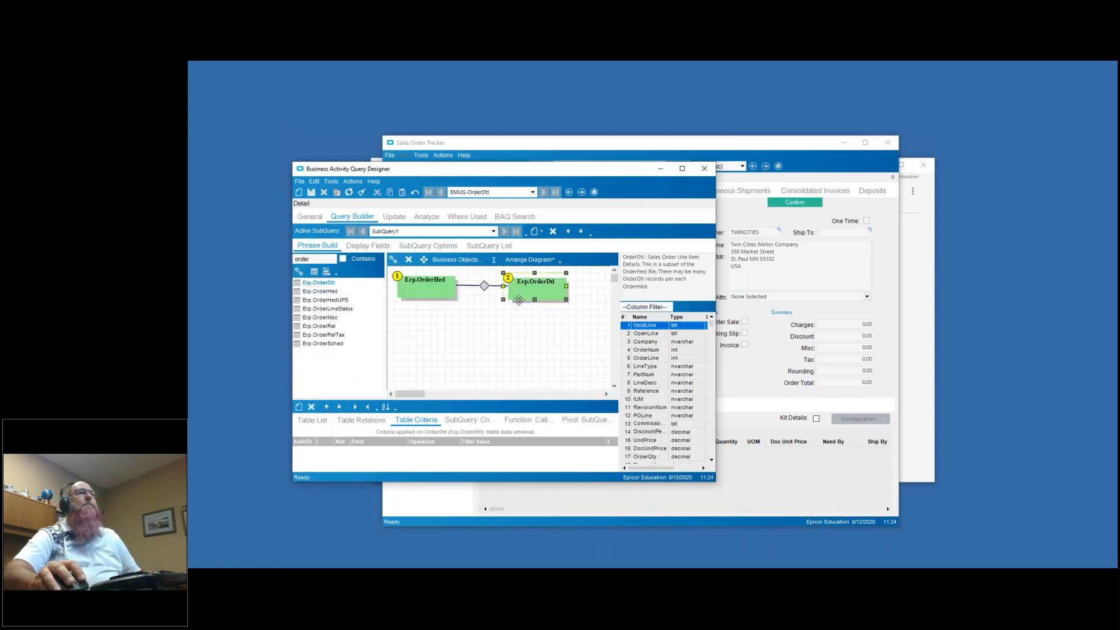
click(484, 285)
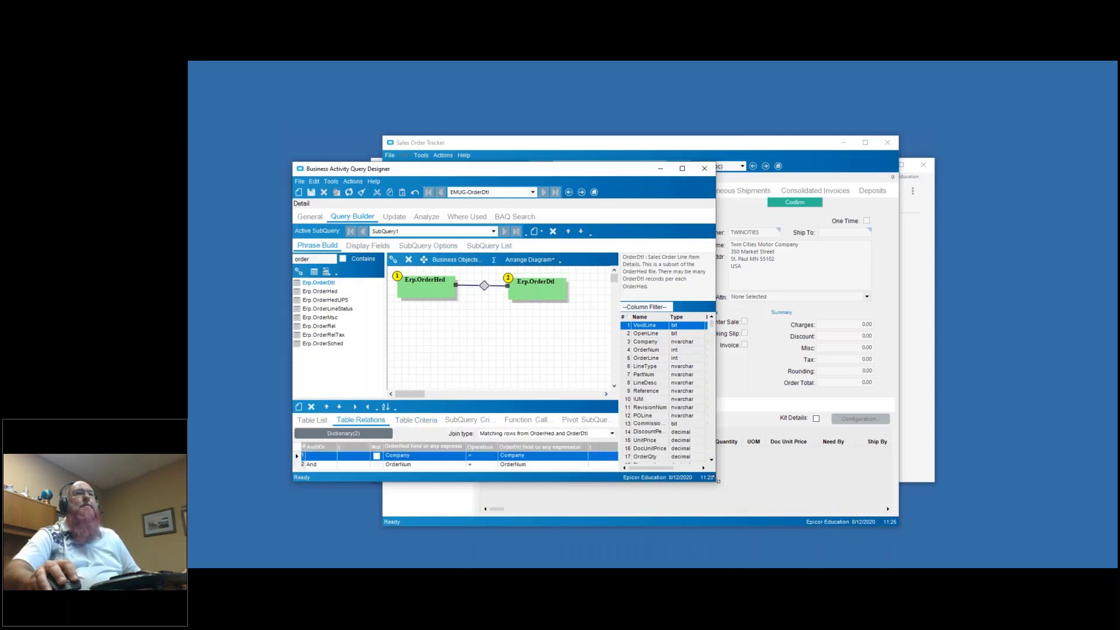
drag(715, 479, 885, 549)
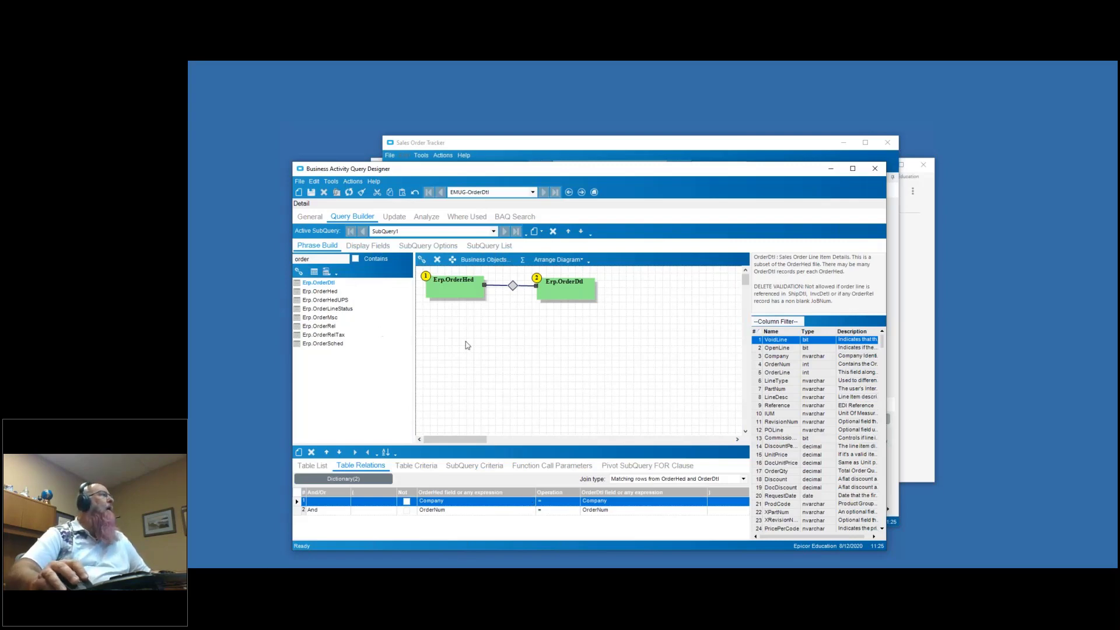
Add OrderHed Company and OrderNum as display columns.
click(379, 247)
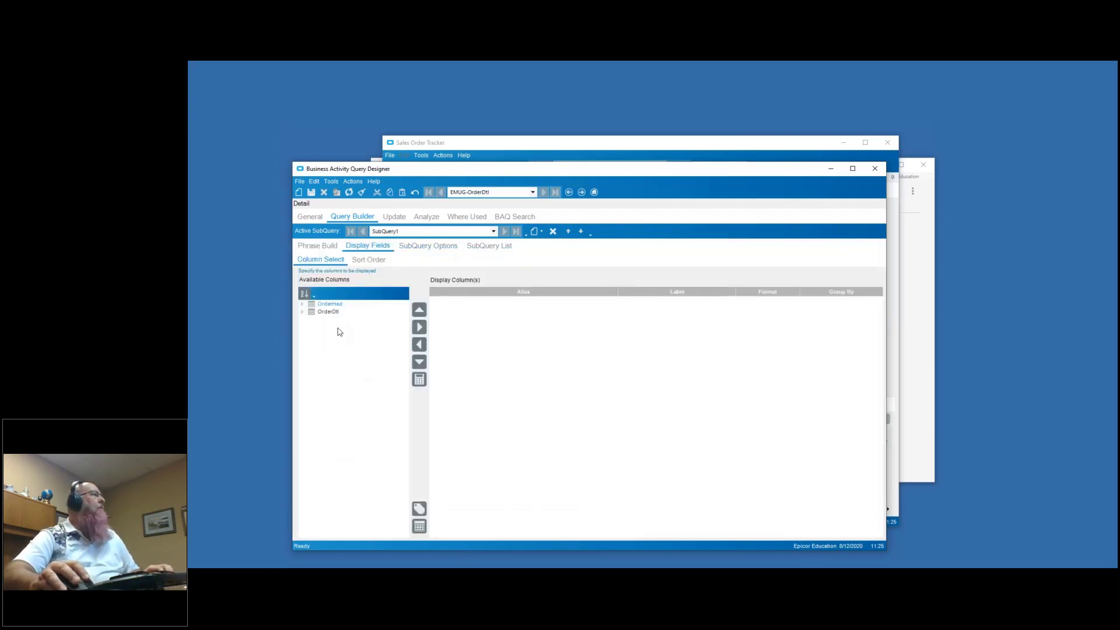
click(303, 304)
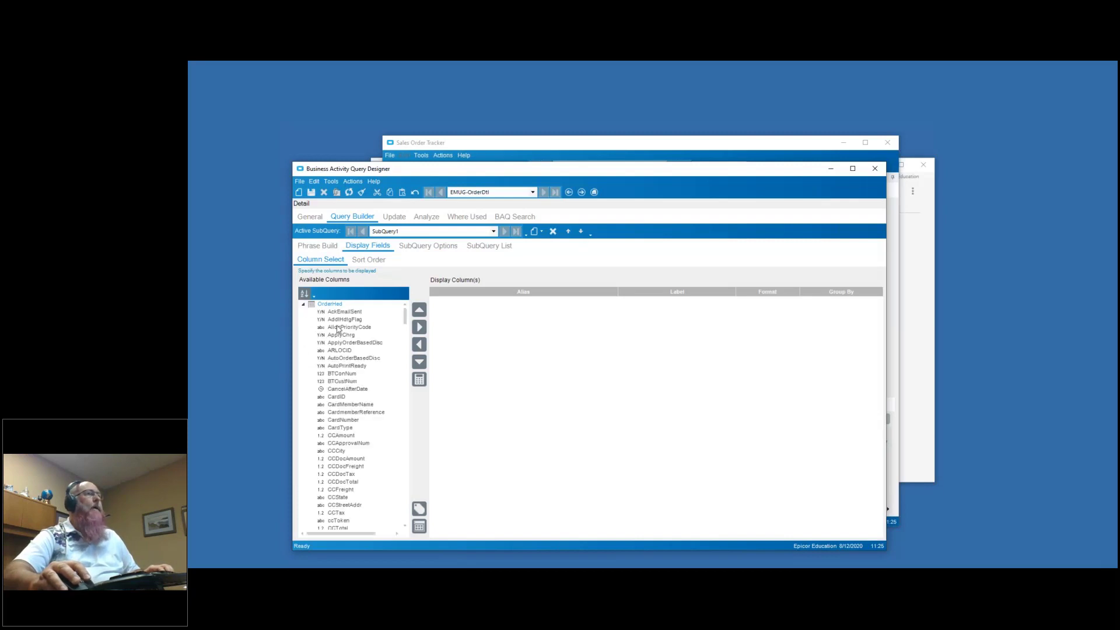
click(302, 304)
click(303, 304)
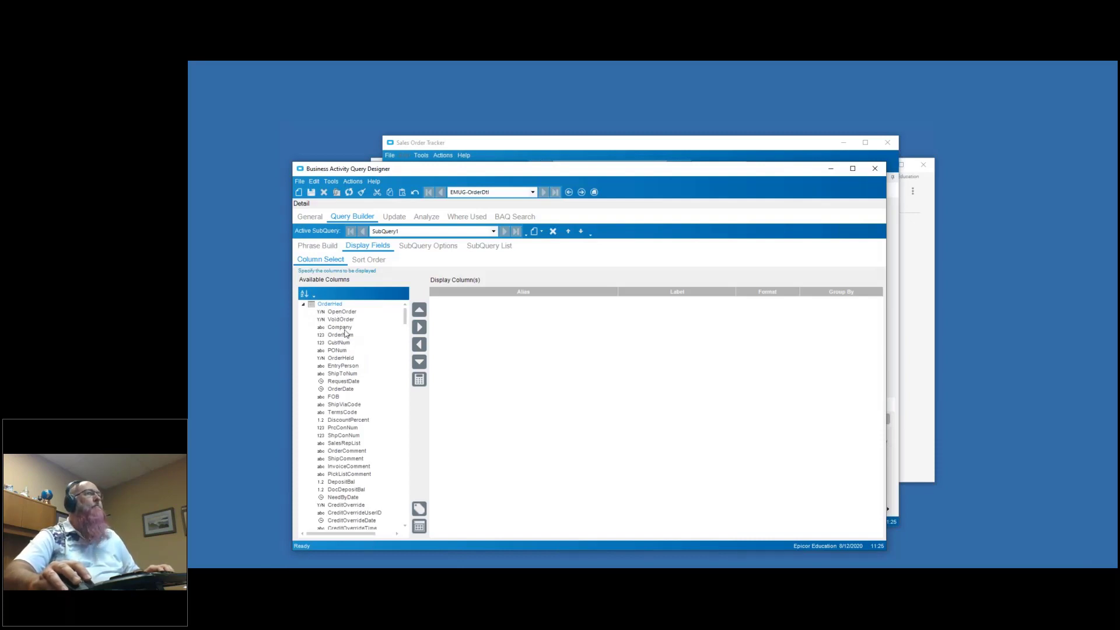
double_click(342, 327)
double_click(341, 327)
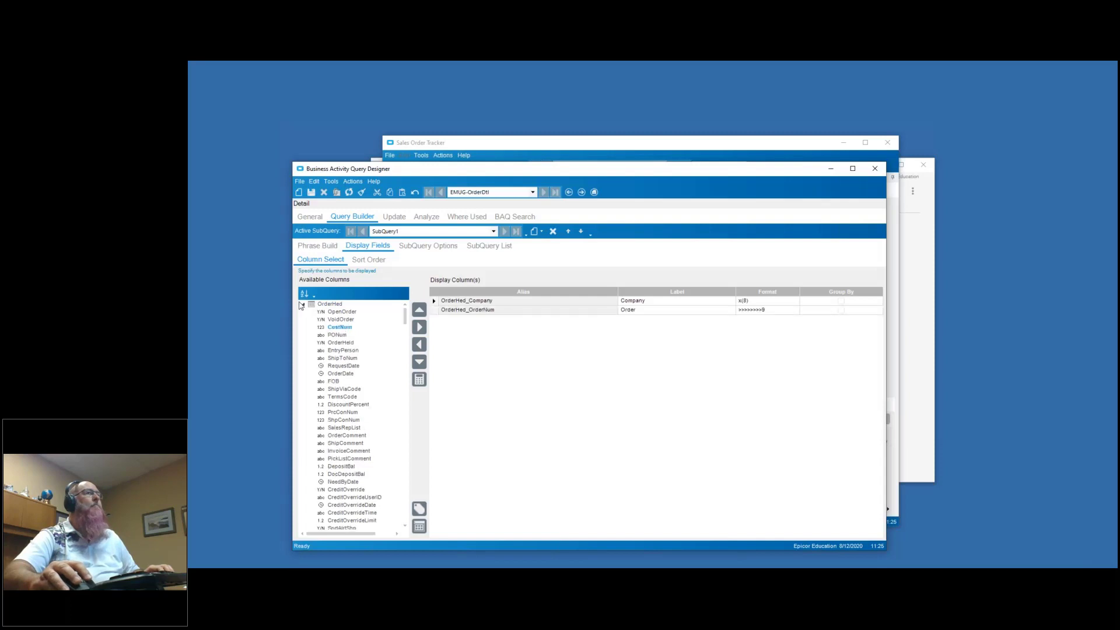
click(303, 304)
Add OrderDtl Company, OrderNum, OrderLine, PartNum, LineDesc, IUM, DocUnitPrice and OrderQty columns.
click(303, 312)
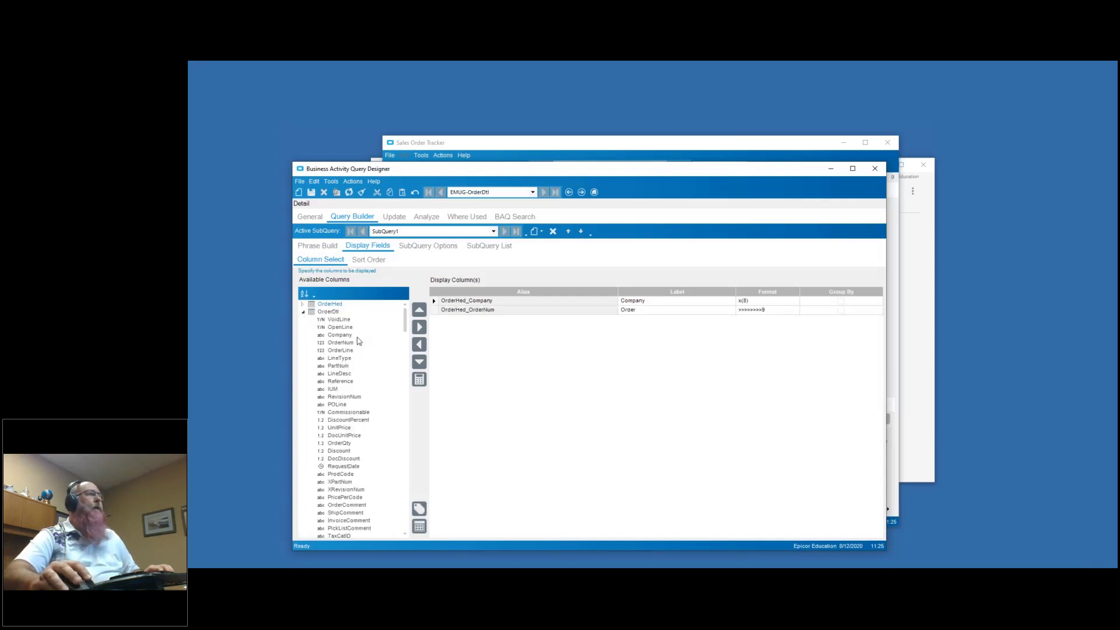
double_click(343, 336)
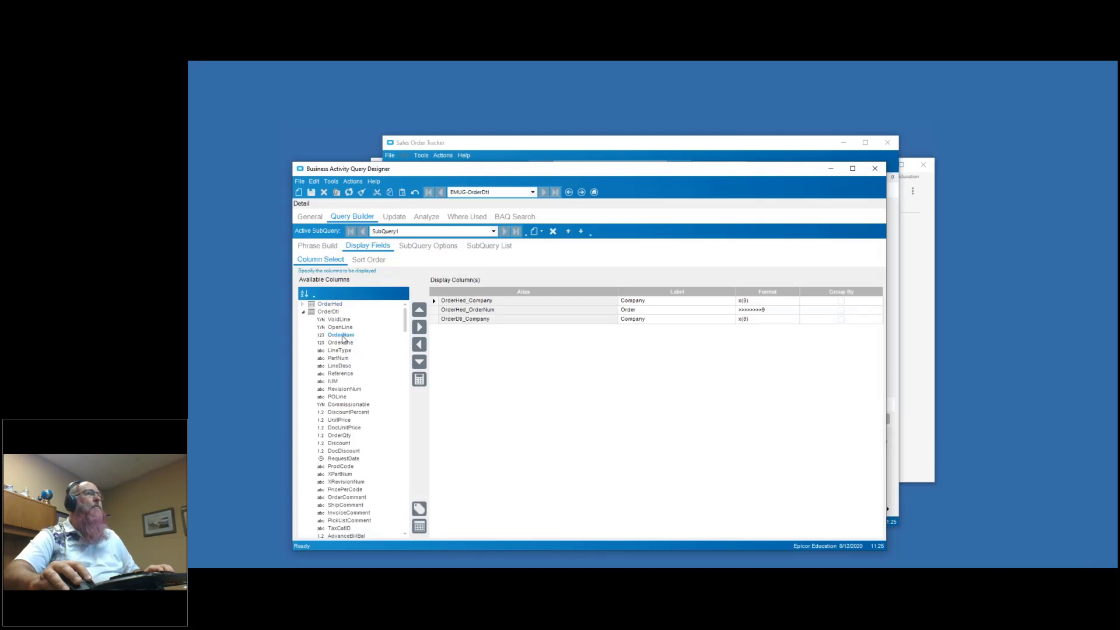
double_click(342, 336)
double_click(343, 336)
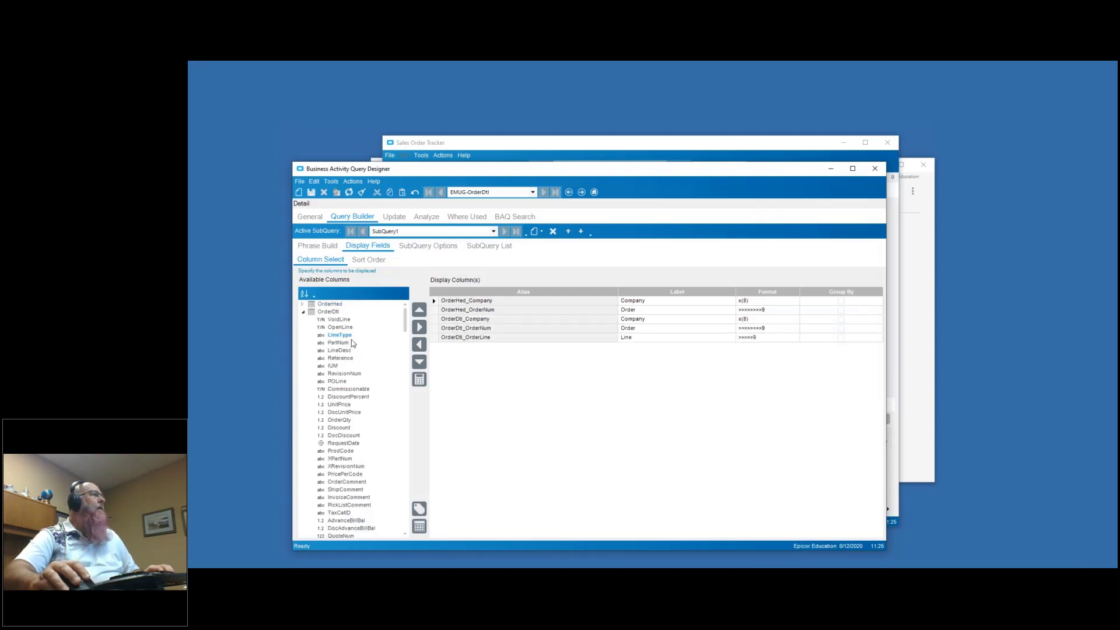
double_click(340, 343)
double_click(340, 343)
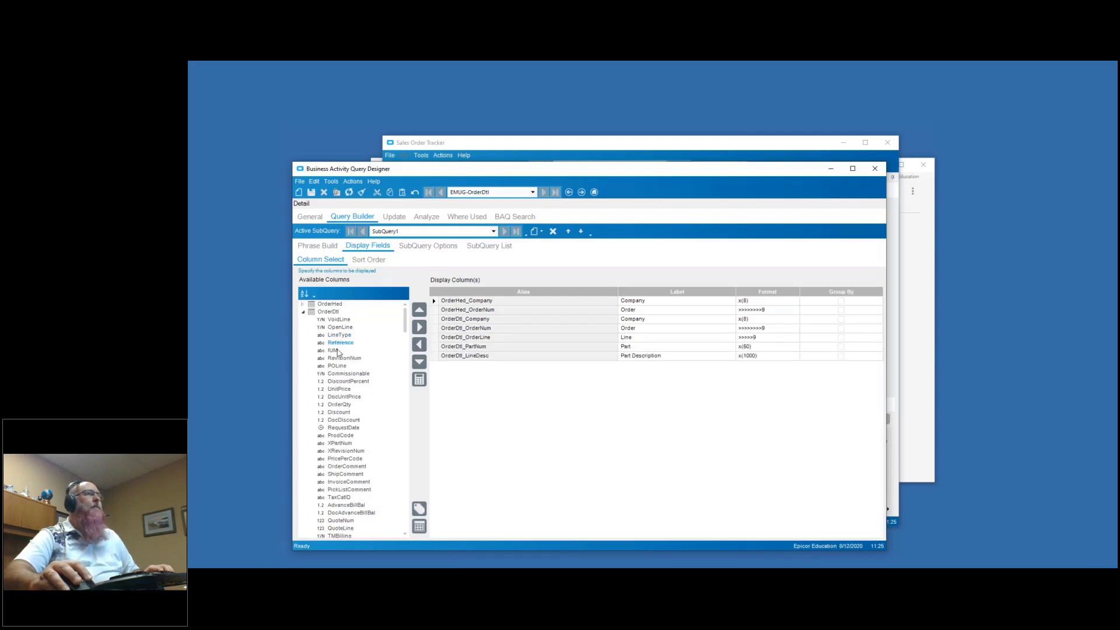
double_click(337, 351)
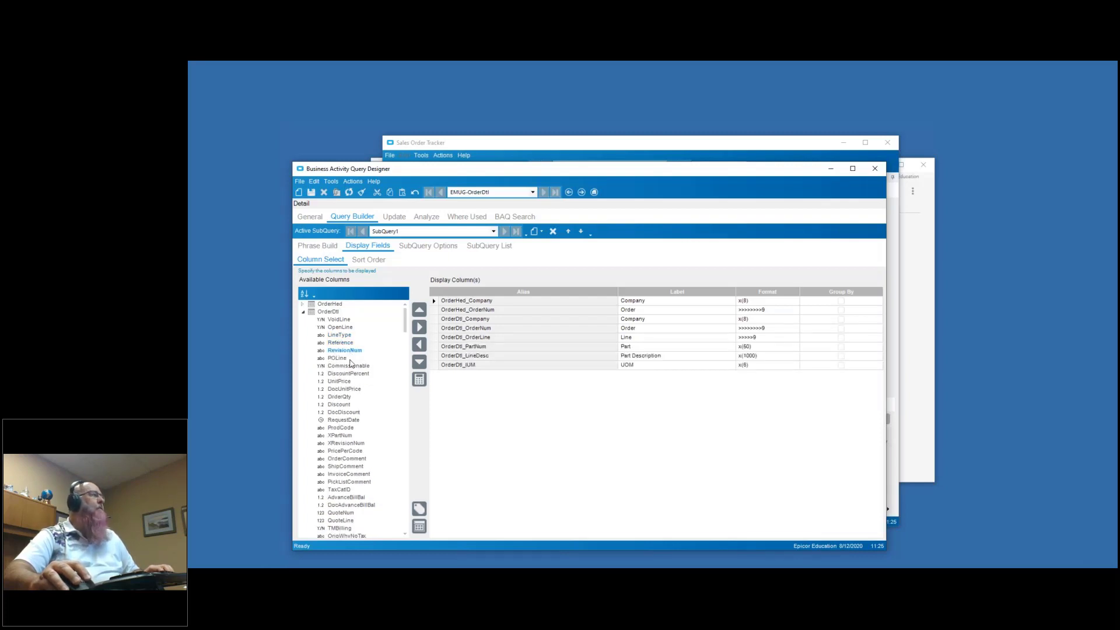
double_click(348, 389)
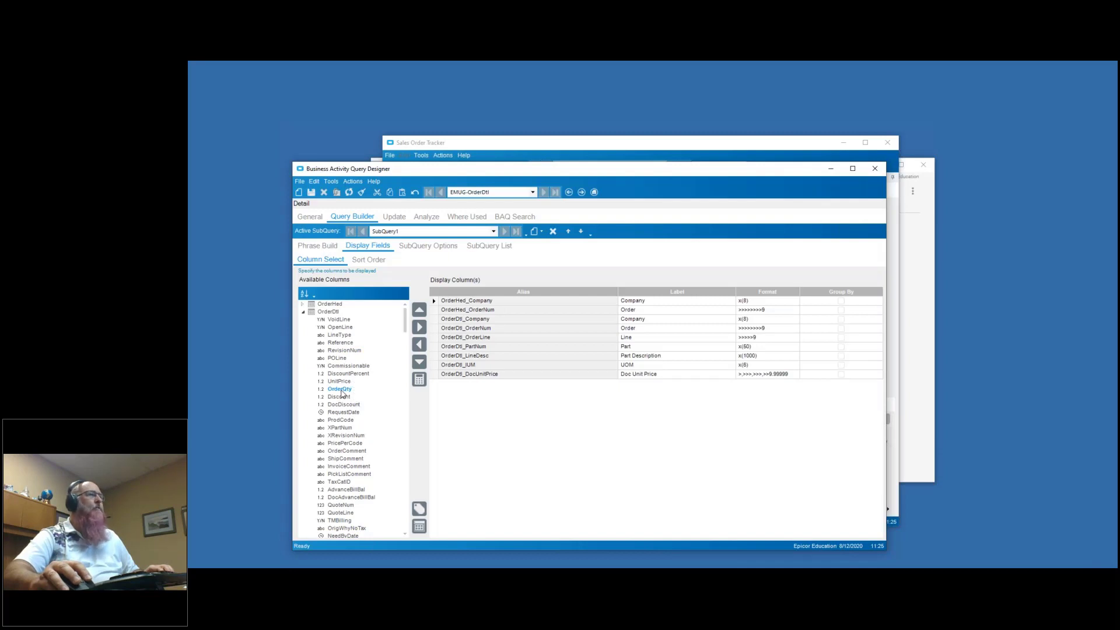
double_click(341, 389)
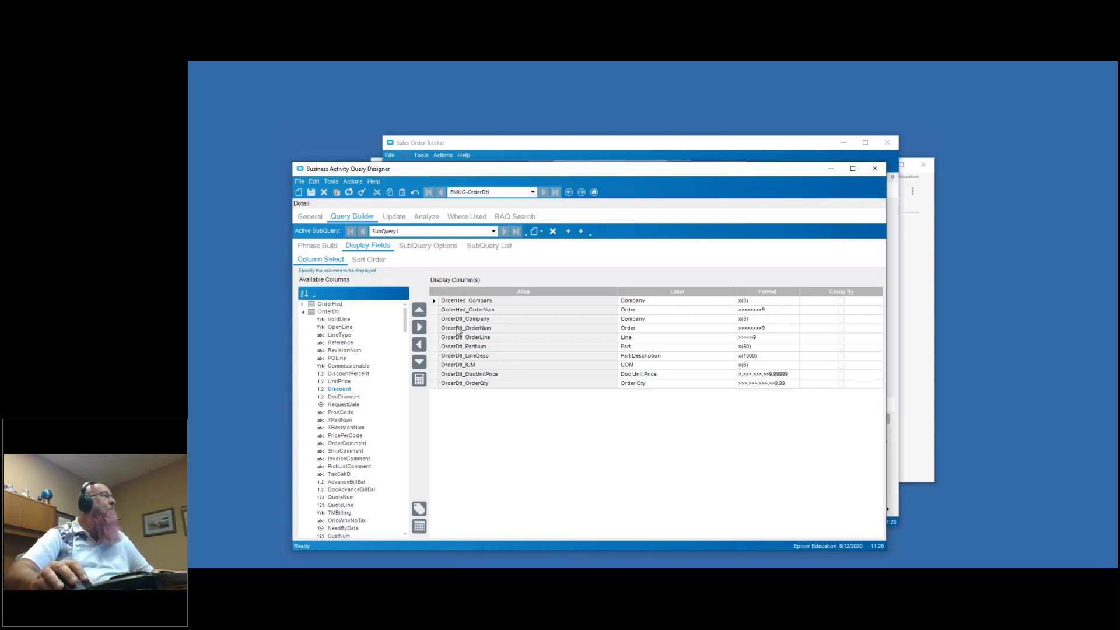
Enable BPM Update through the Erp.SalesOrder business object.
click(395, 218)
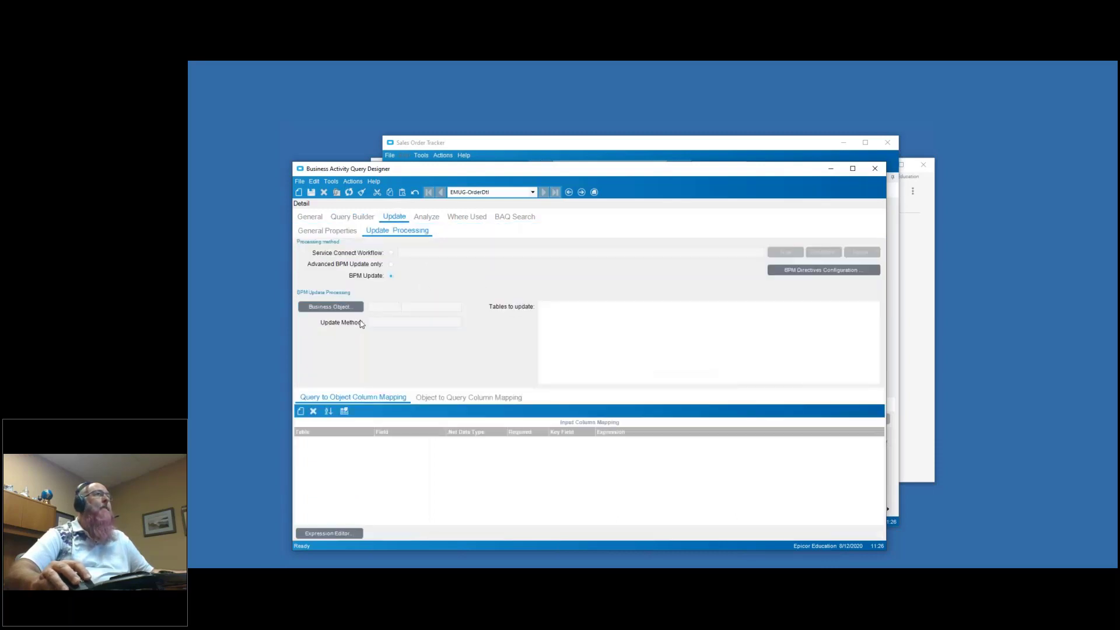
click(391, 275)
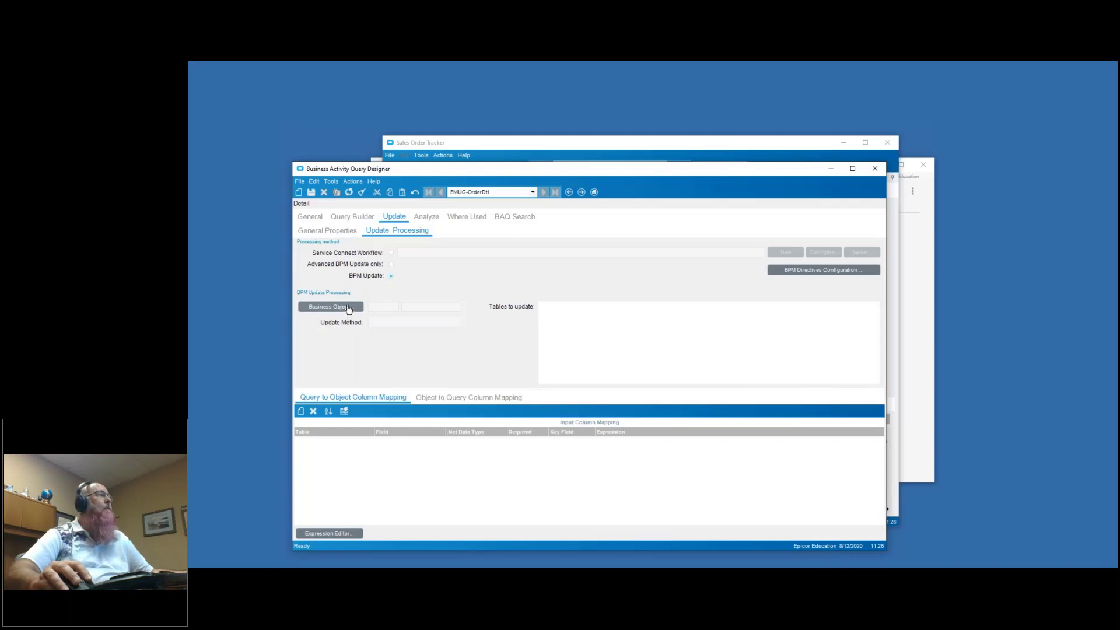
click(349, 308)
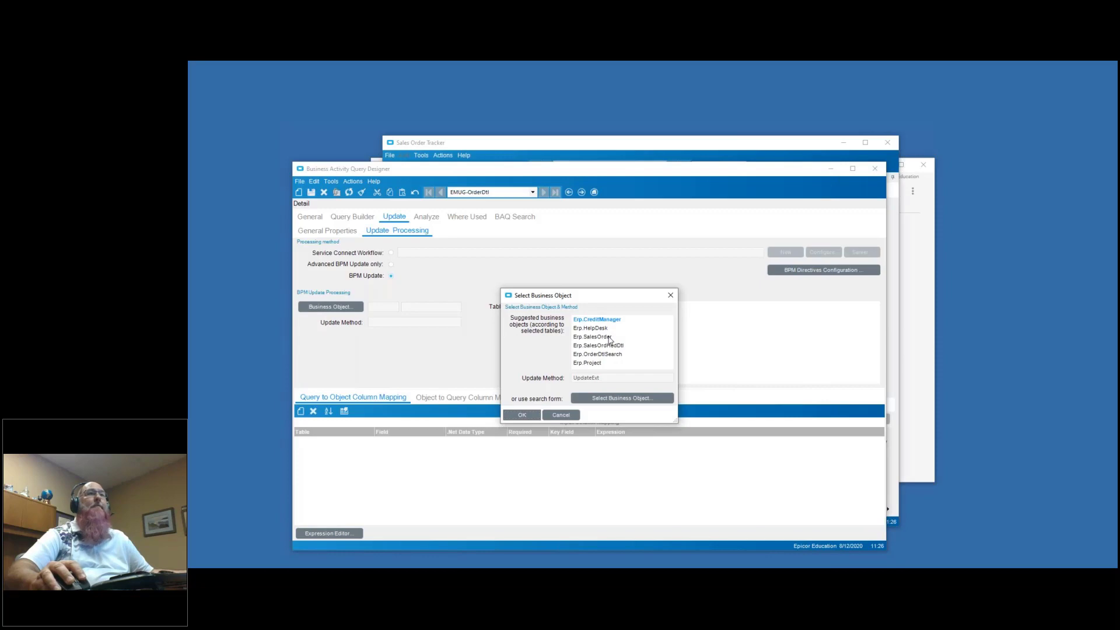
click(602, 337)
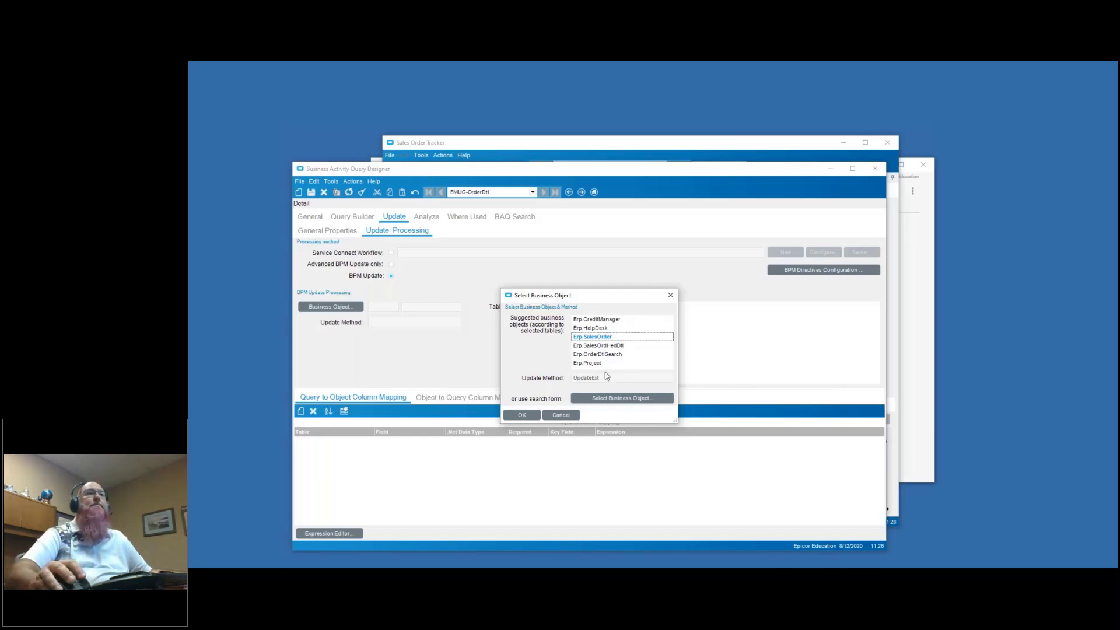
click(523, 415)
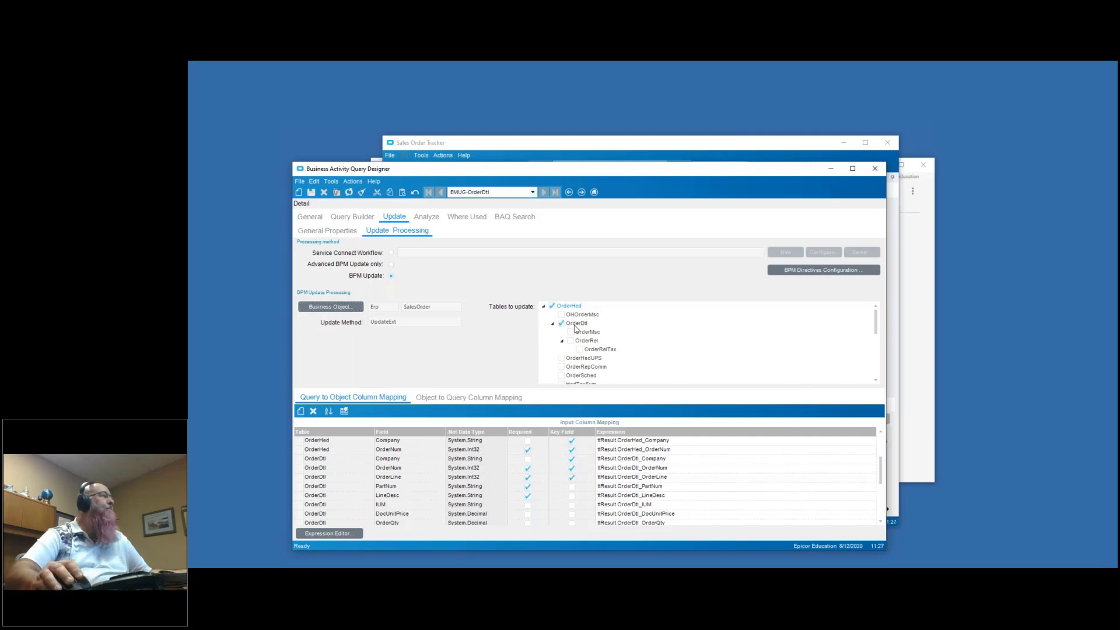
click(340, 233)
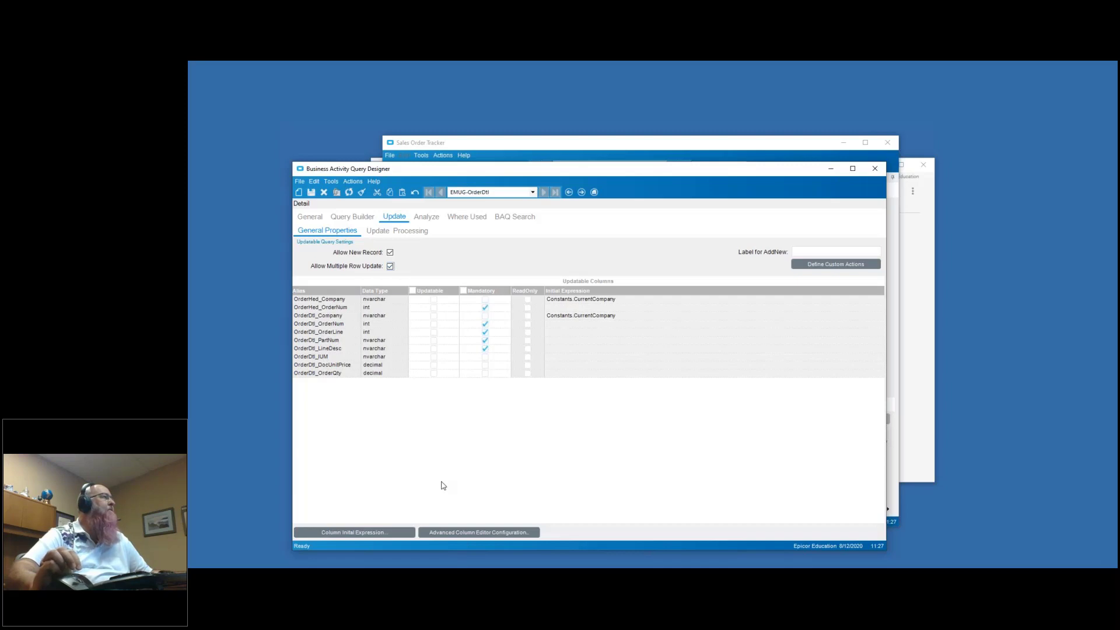
Mark all query columns updatable and open the Update Processing C# expression editor.
click(412, 290)
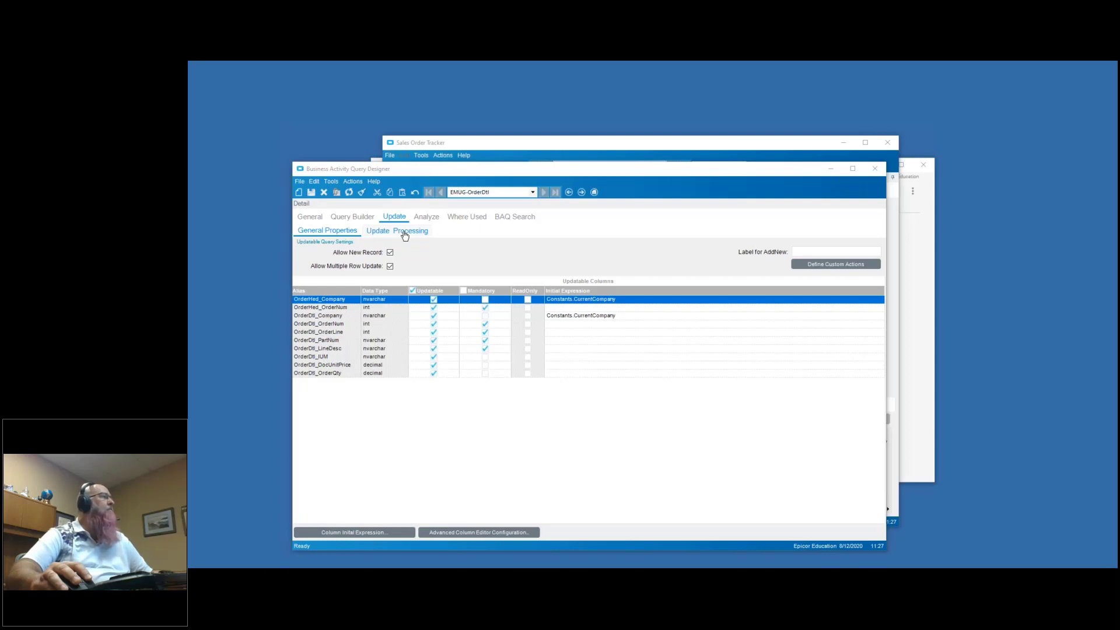
click(348, 308)
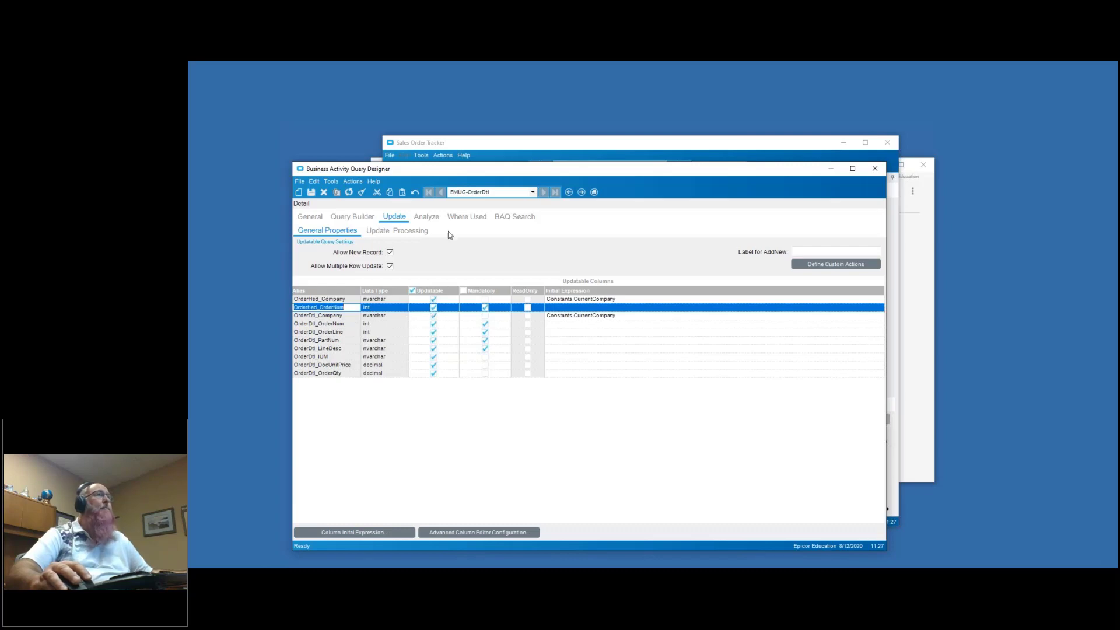
click(408, 231)
click(342, 538)
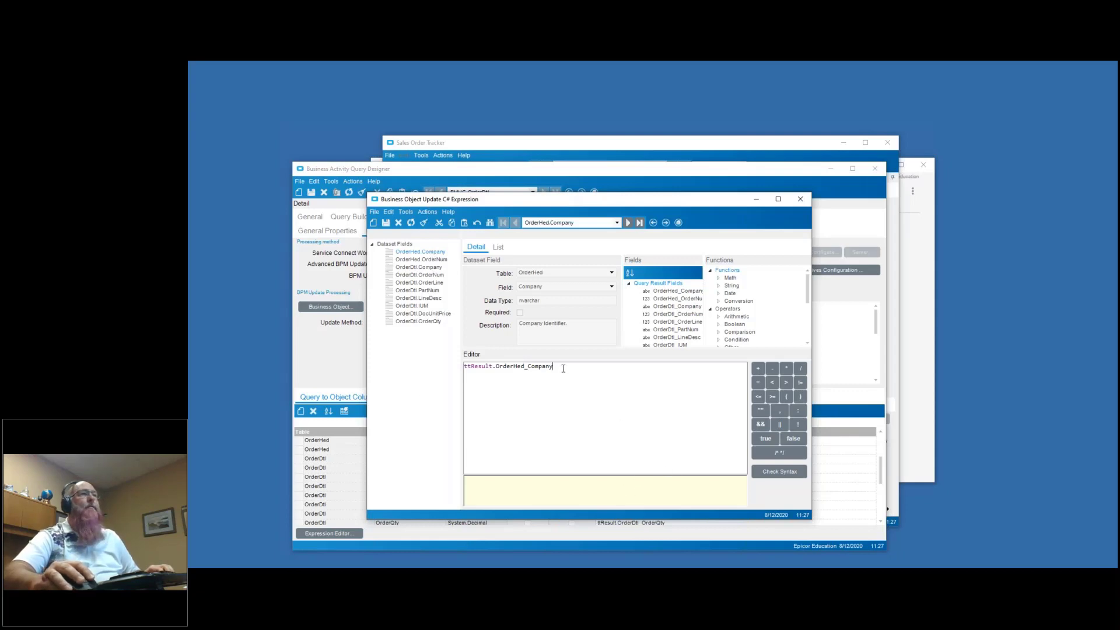
Replace the OrderHed Company and OrderNum expressions with ttResult.OrderDtl_Company and ttResult.OrderDtl_OrderNum.
key(ctrl+a)
key(Delete)
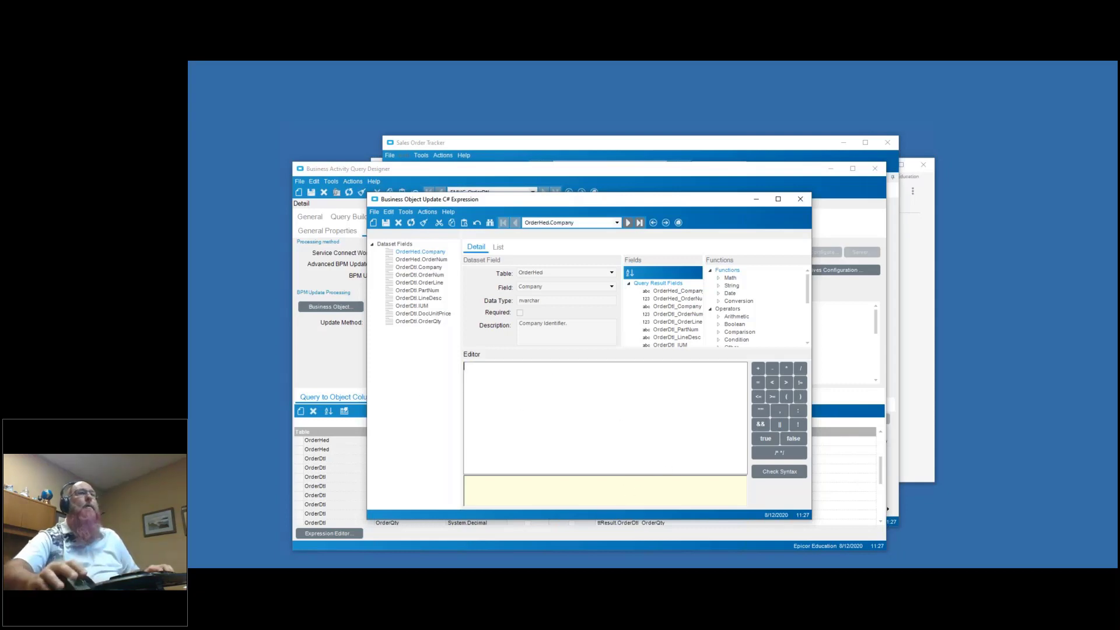
double_click(688, 306)
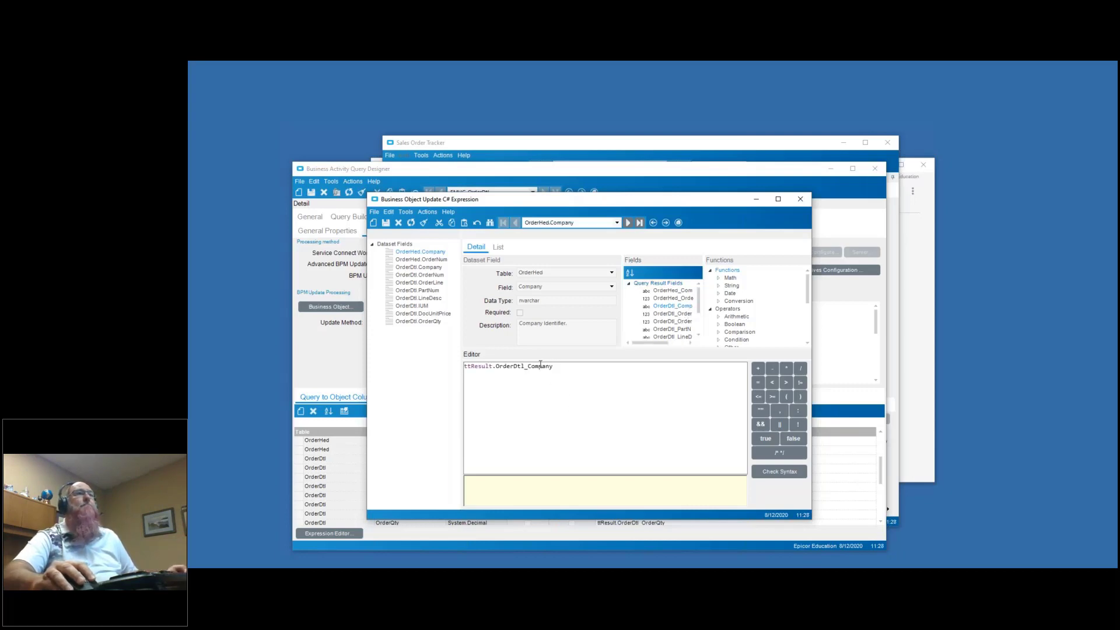
click(438, 260)
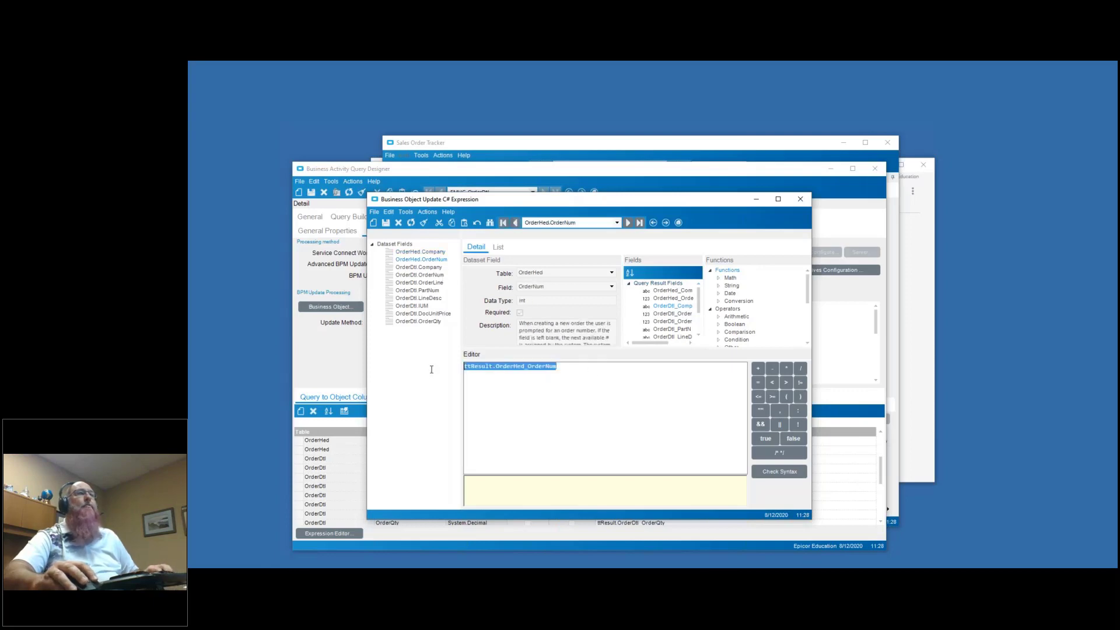
key(BackSpace)
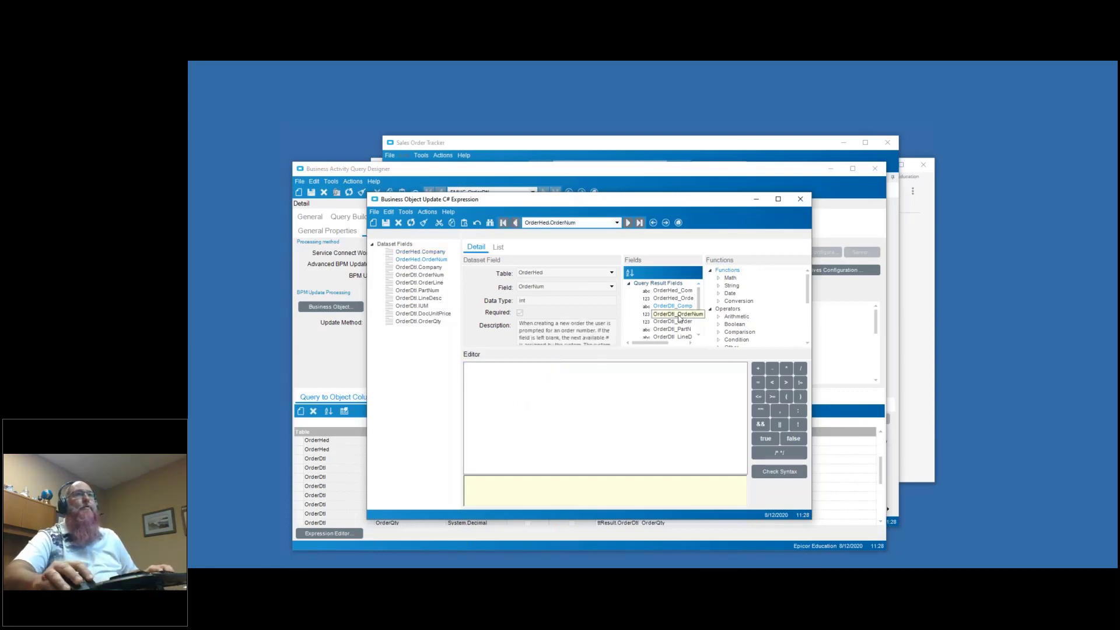
double_click(685, 314)
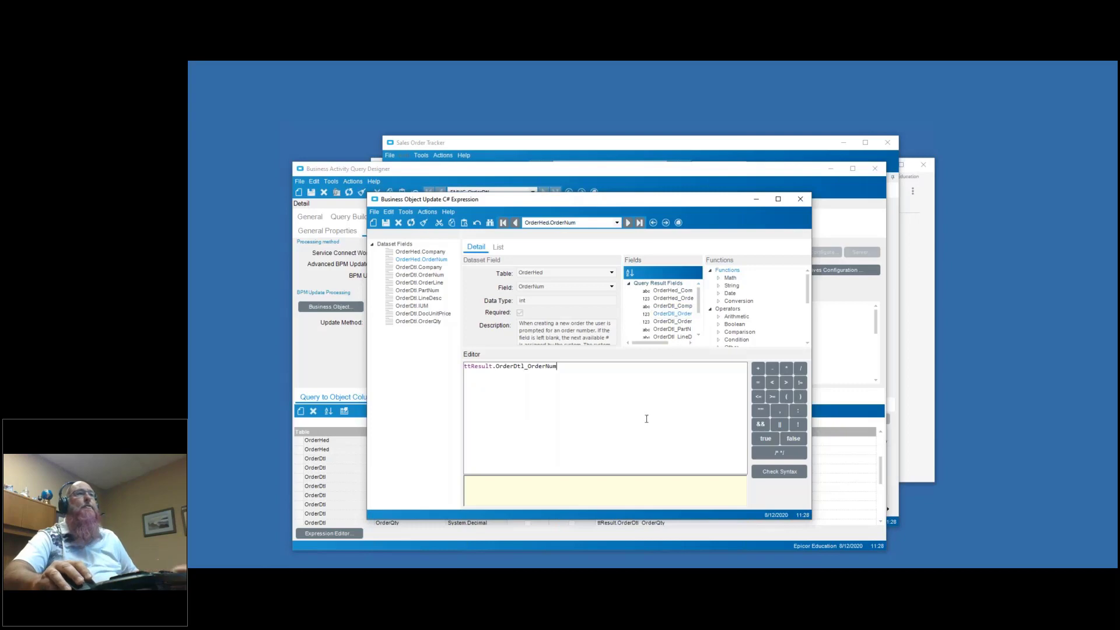
Verify the expression syntax, save and close the editor, then untick Updatable for OrderHed_Company.
click(779, 471)
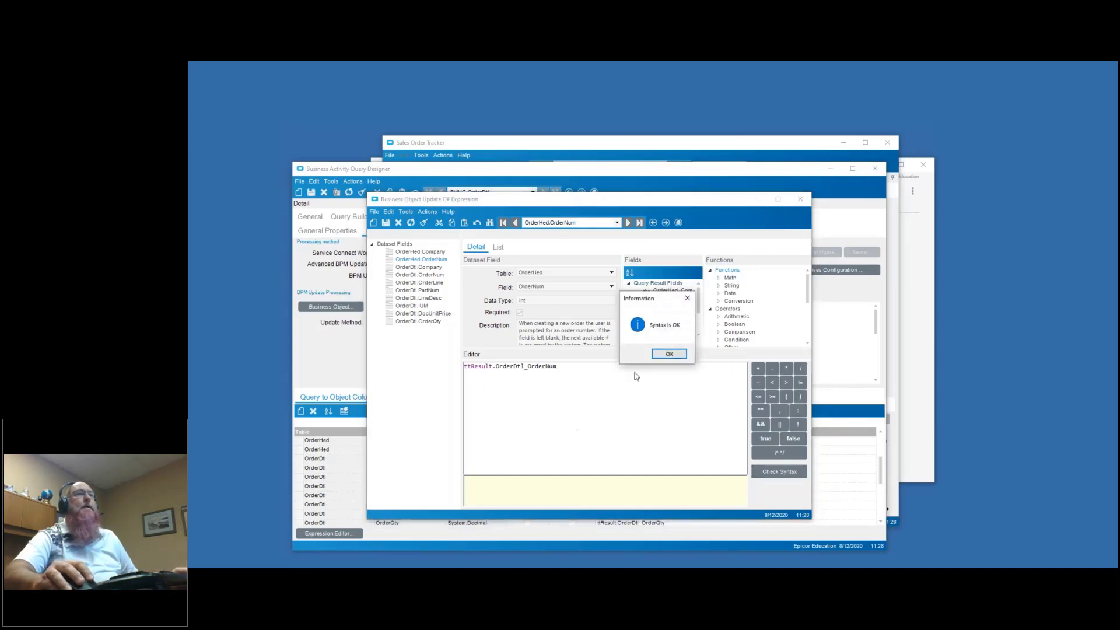
click(669, 356)
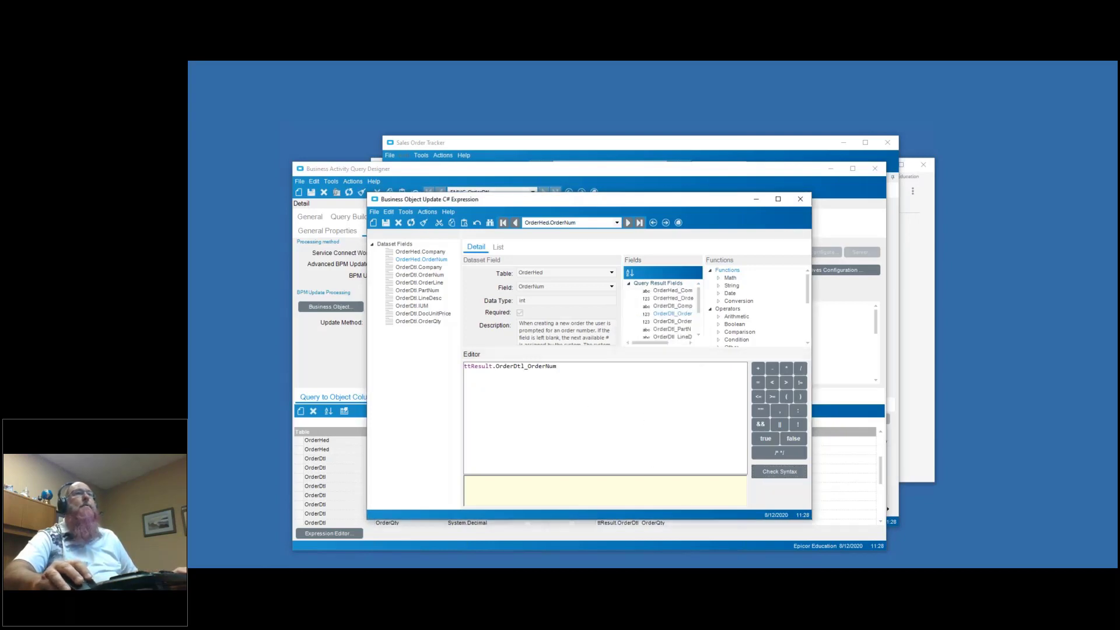
click(387, 226)
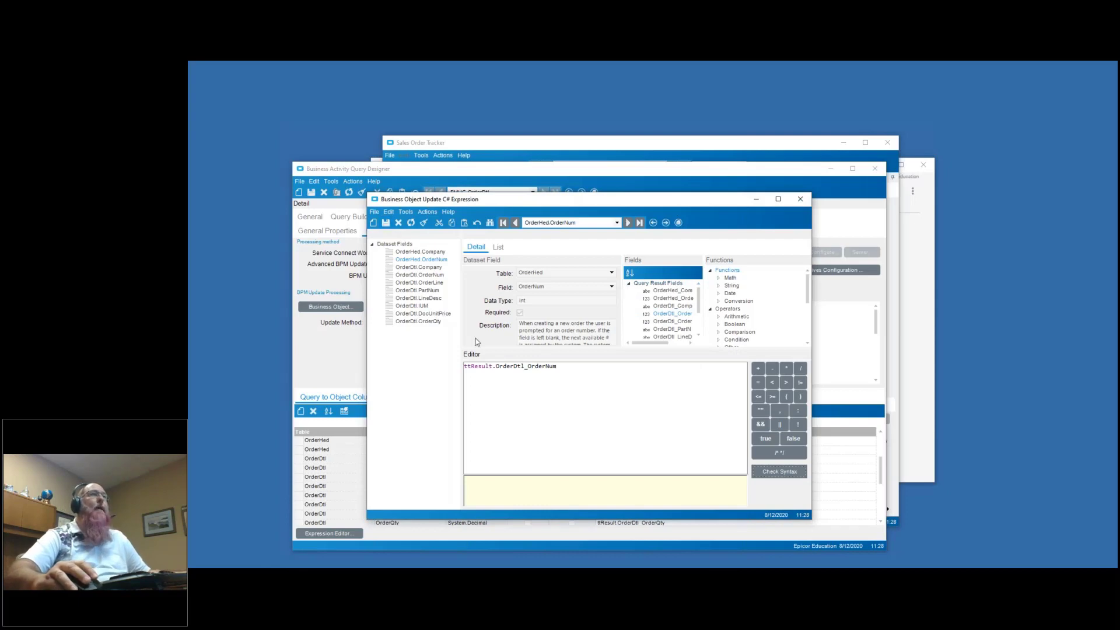
click(799, 201)
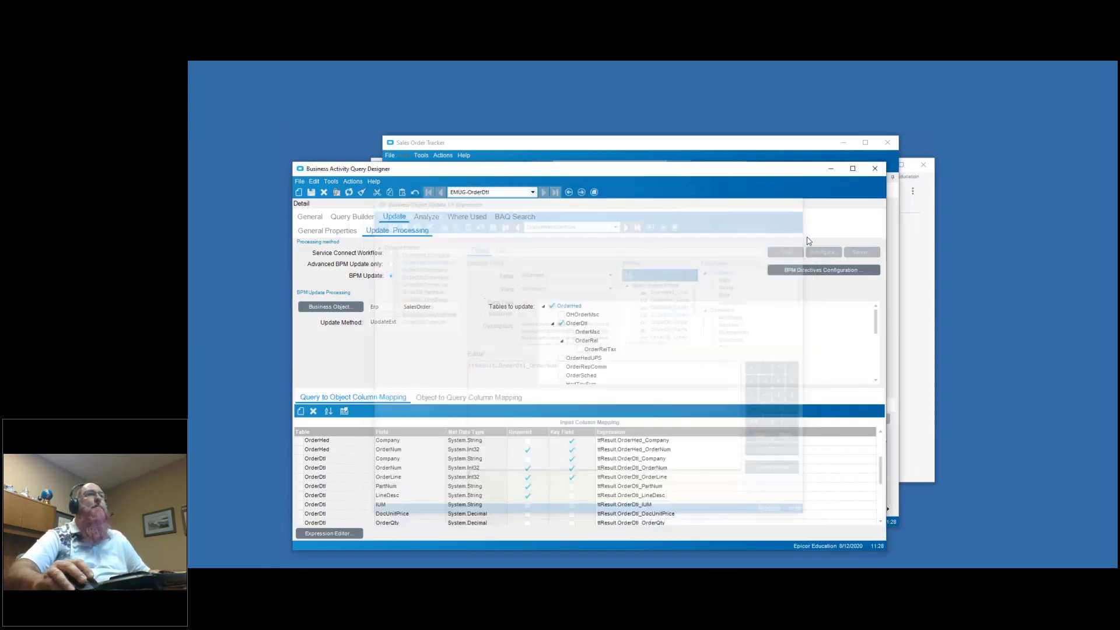
click(332, 231)
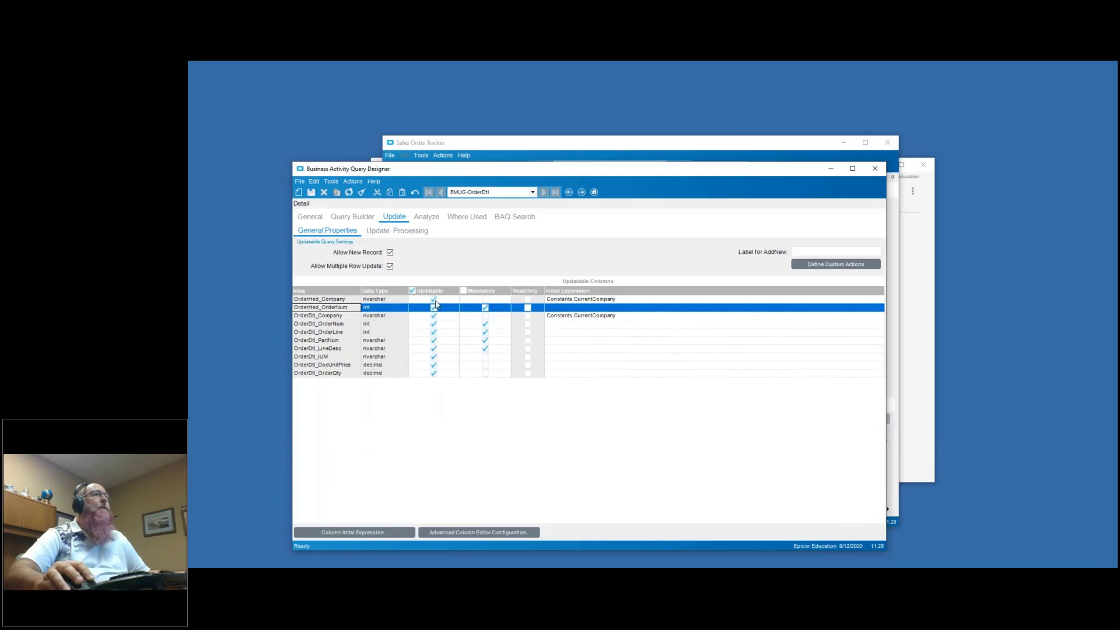
click(434, 299)
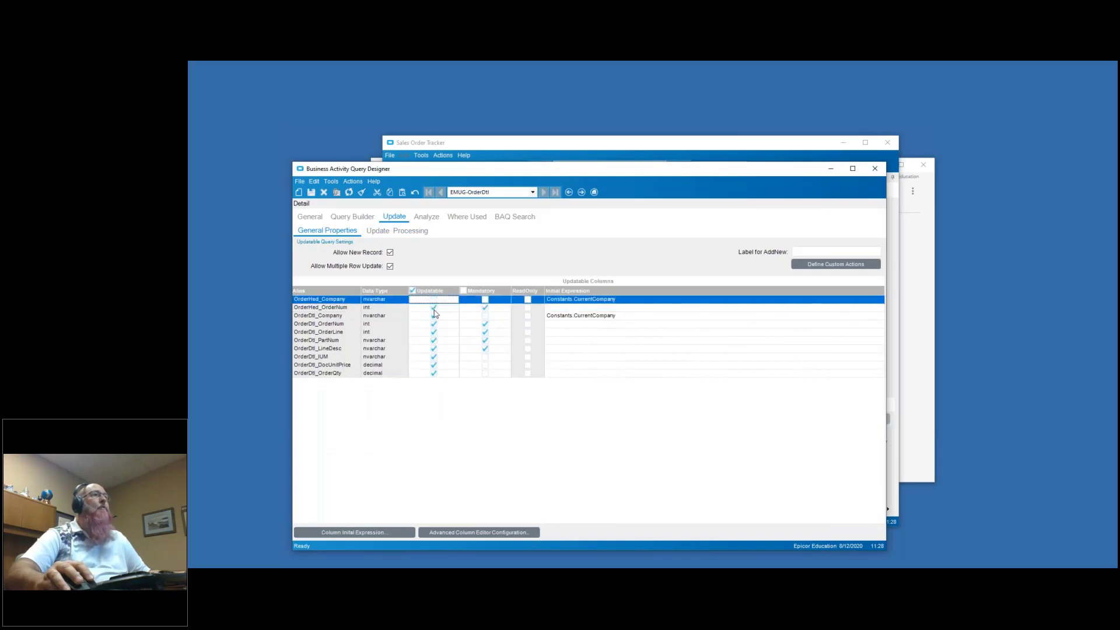
Untick Updatable for OrderHed_OrderNum, save EMUG-OrderDtl, and run the Analyze syntax check.
click(434, 307)
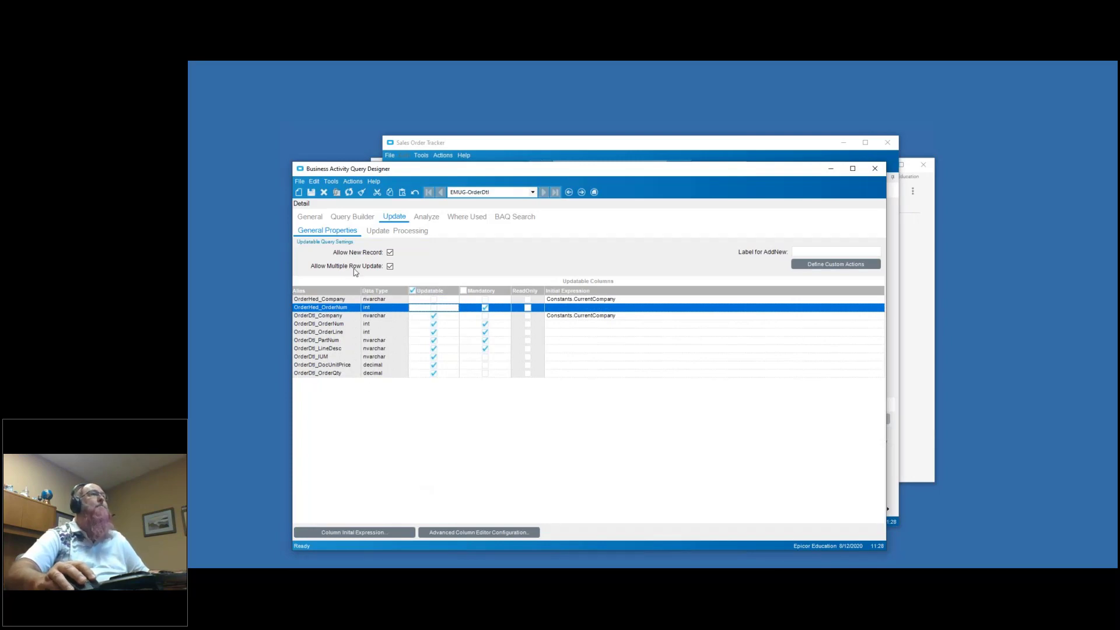
click(312, 193)
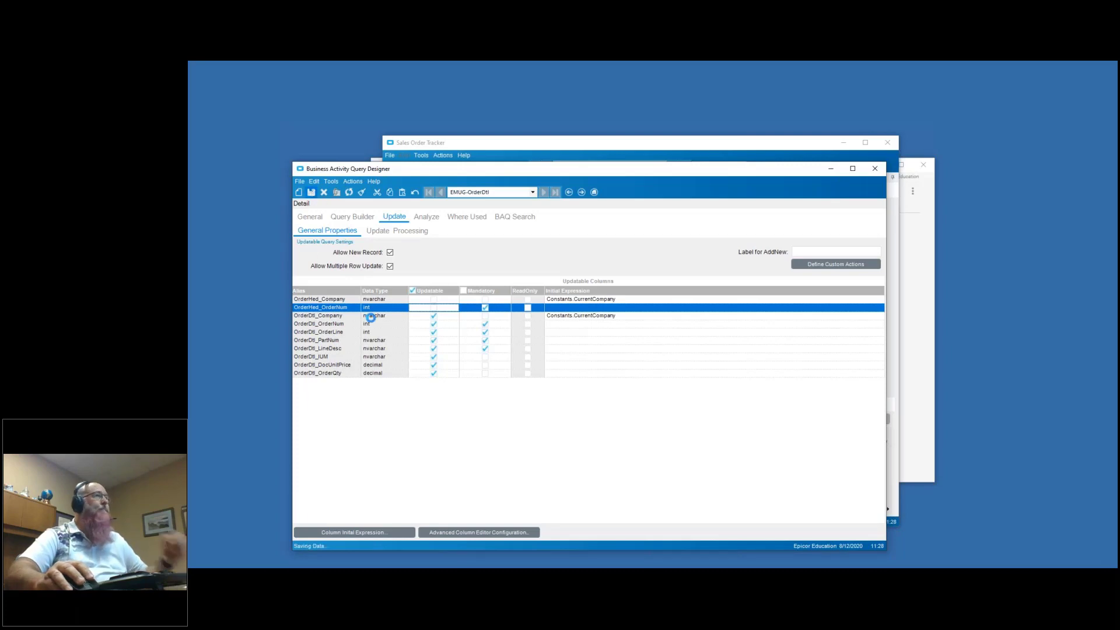
click(426, 217)
click(315, 532)
Run Get List, accept the database warning, and scroll the 545 results to an order 5322 line.
triple_click(373, 470)
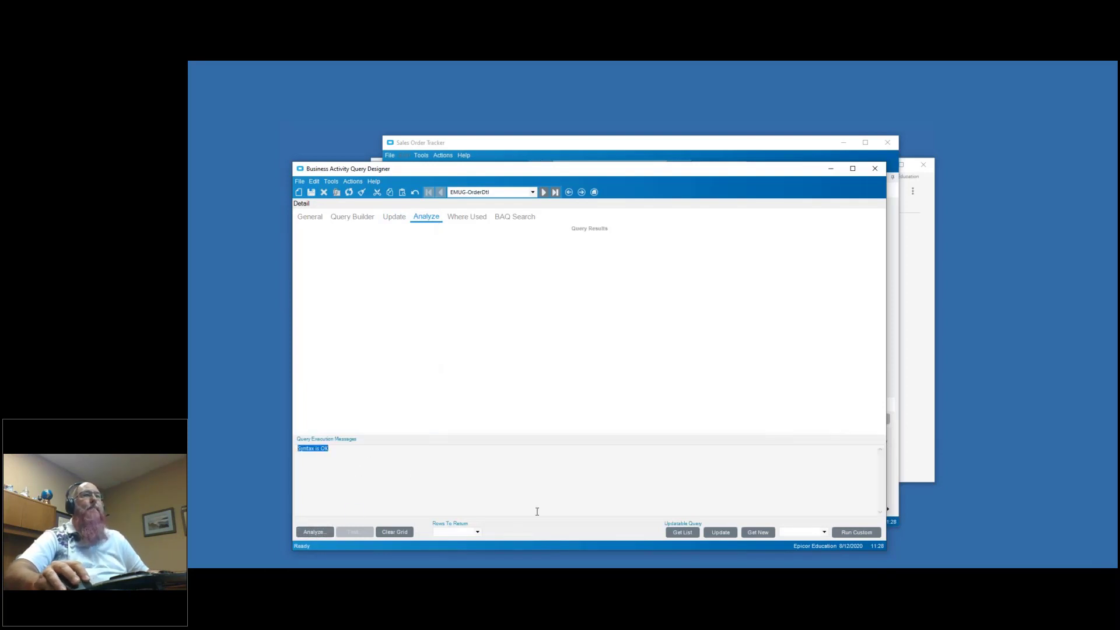
click(672, 533)
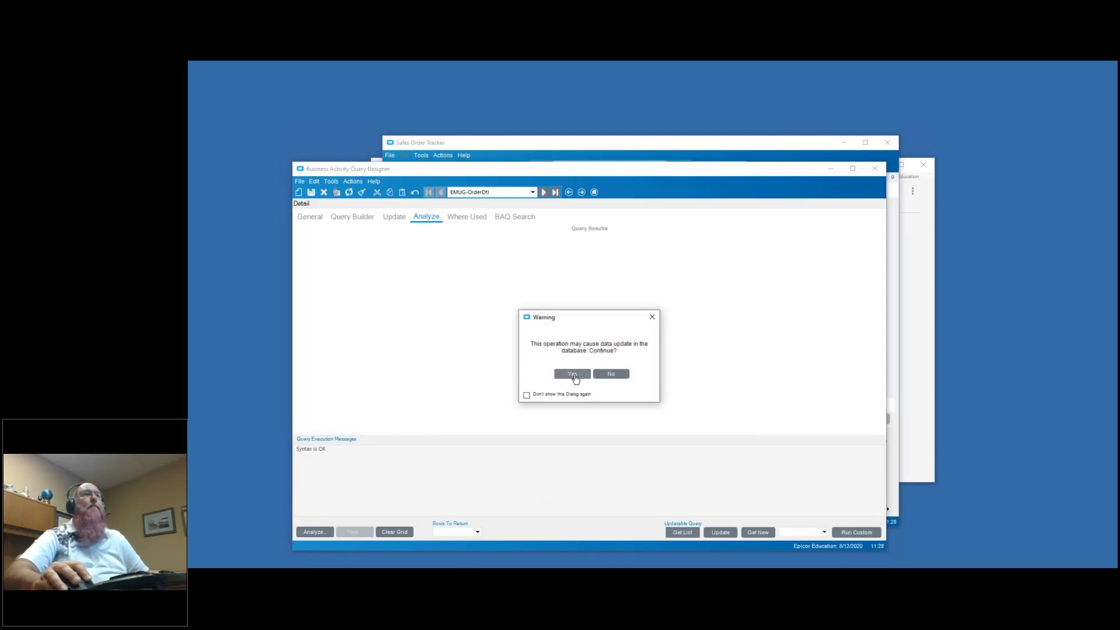
click(574, 376)
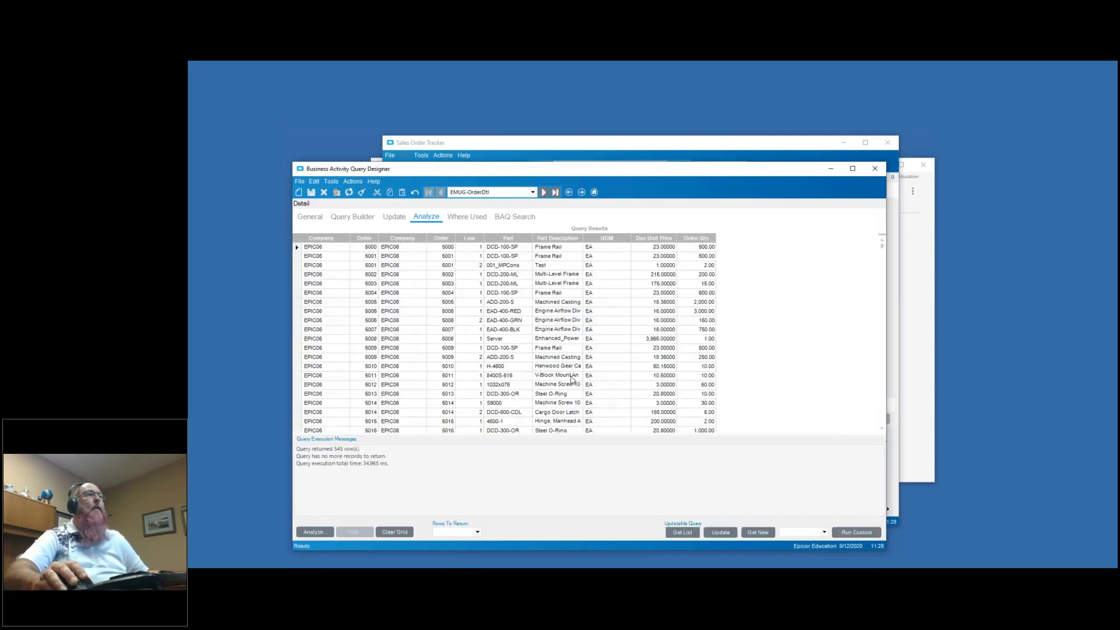
drag(879, 251, 880, 390)
scroll(811, 383, down, 10)
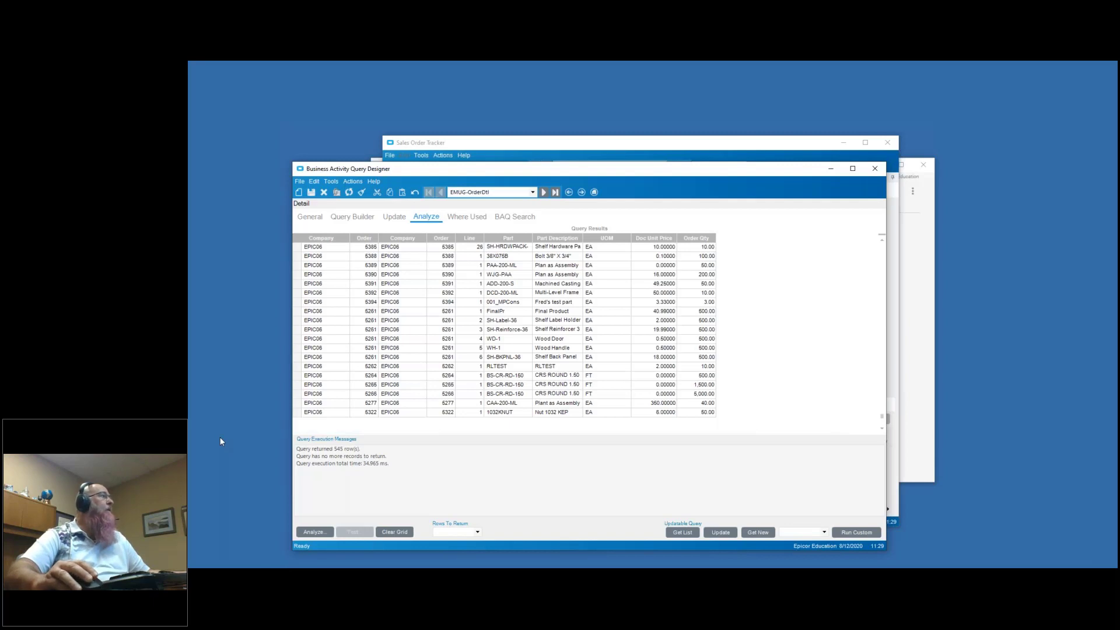
click(367, 412)
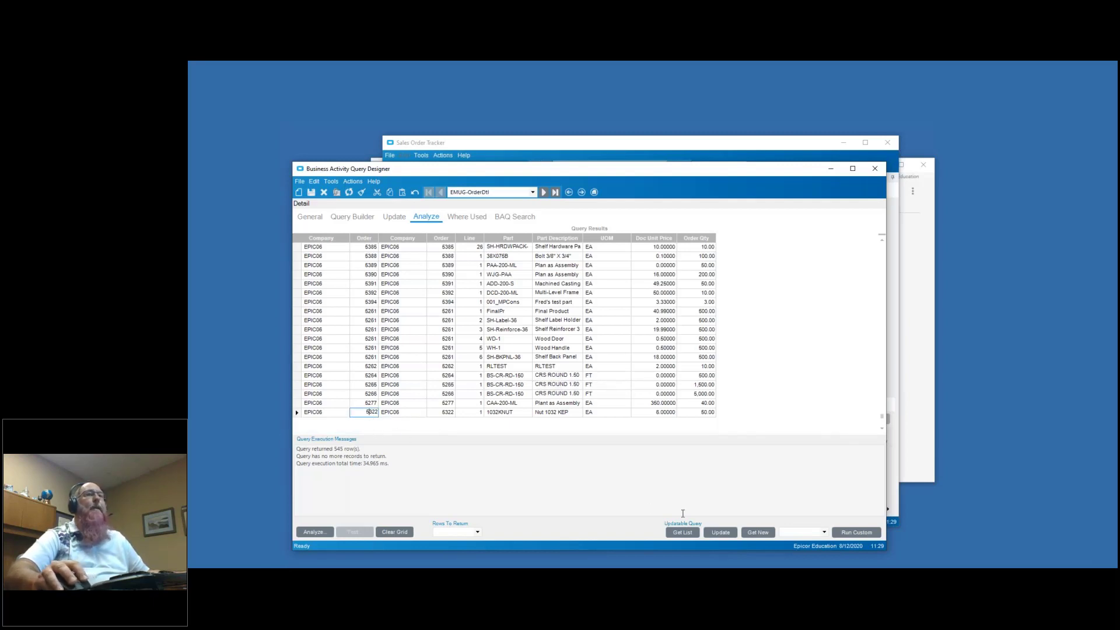
Add a new blank row to the results and open its field form to enter the order number.
click(755, 534)
click(586, 375)
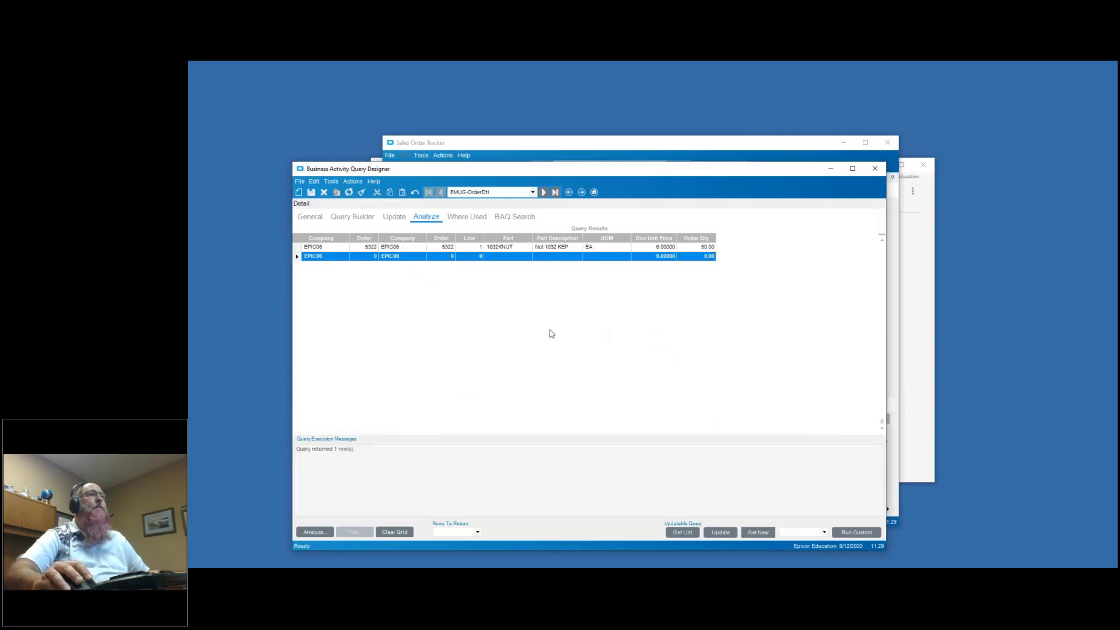
double_click(298, 256)
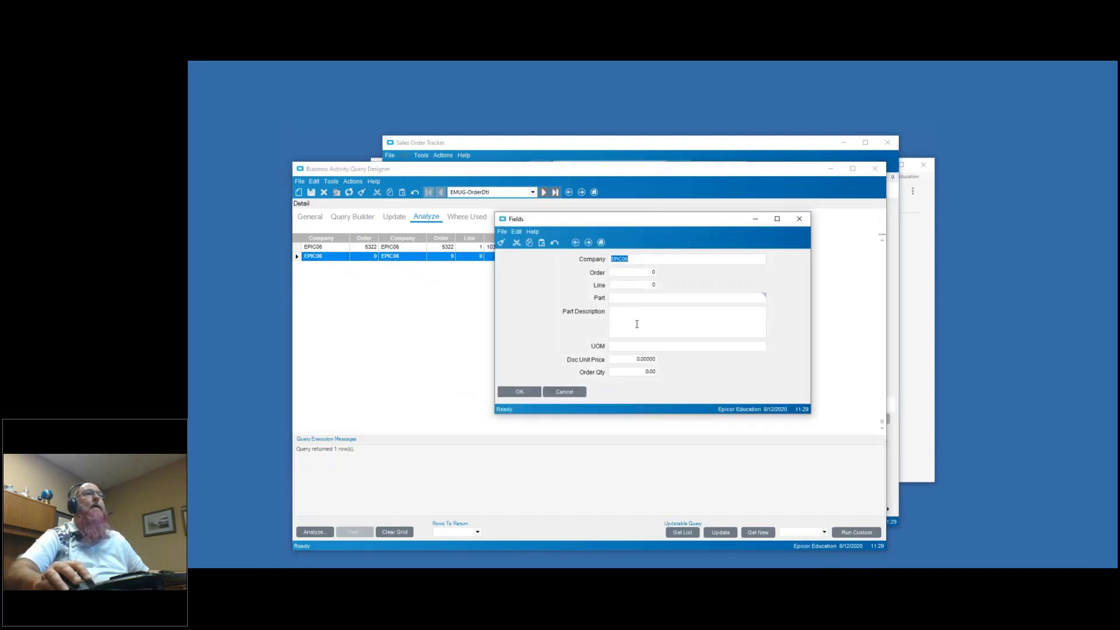
click(650, 272)
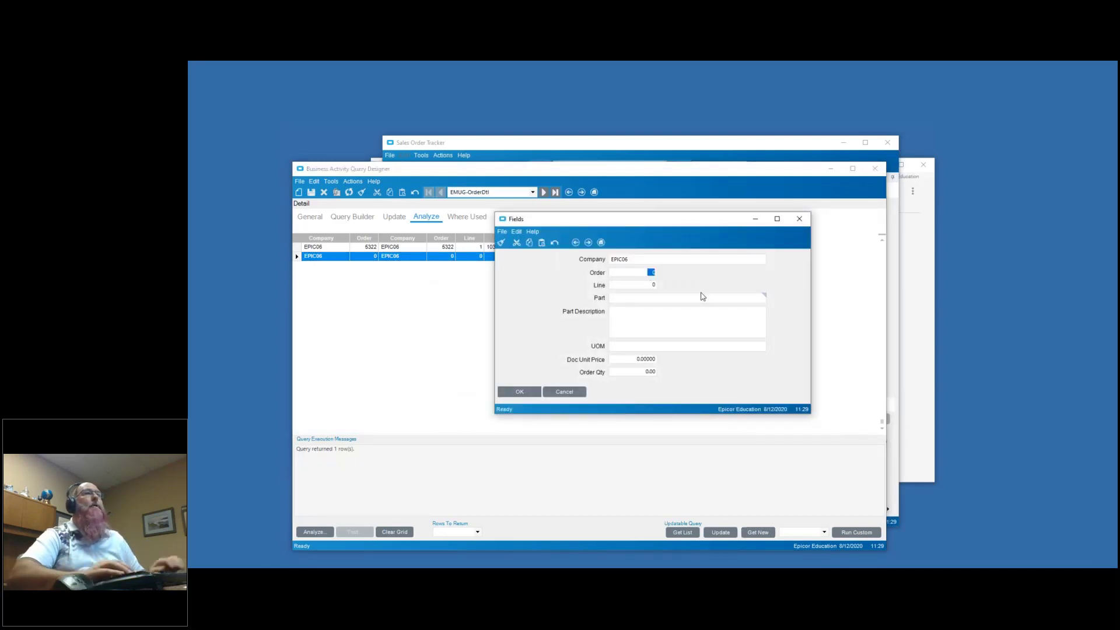
text(5322)
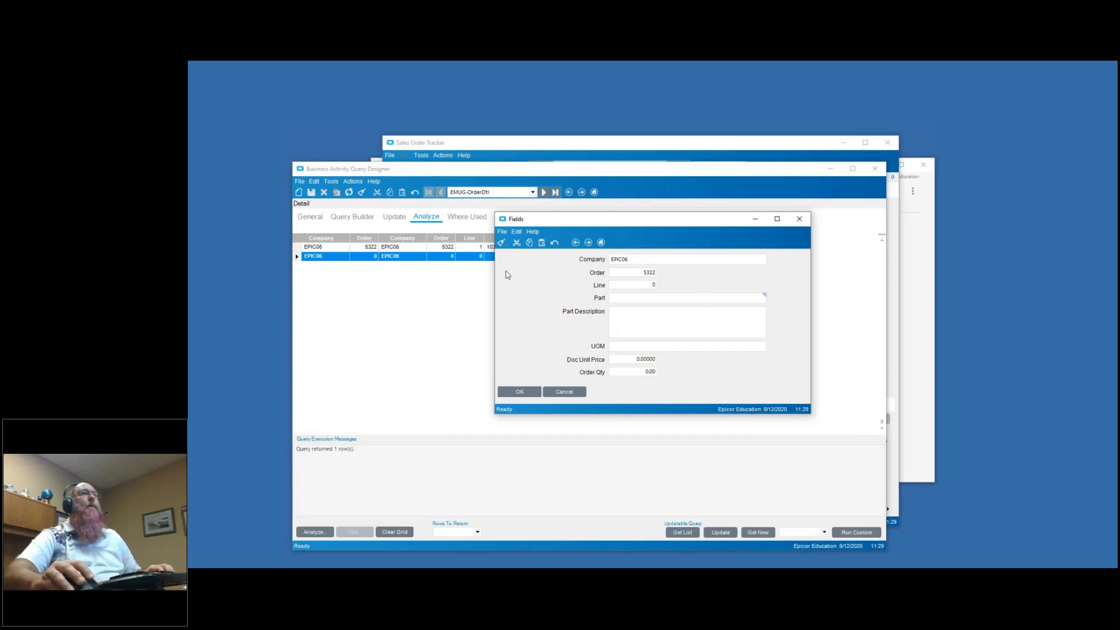
Enter line 2, part 001_MPCons, description 'Fred's Test Part', UOM EA, price 3.50, quantity 5.
click(641, 286)
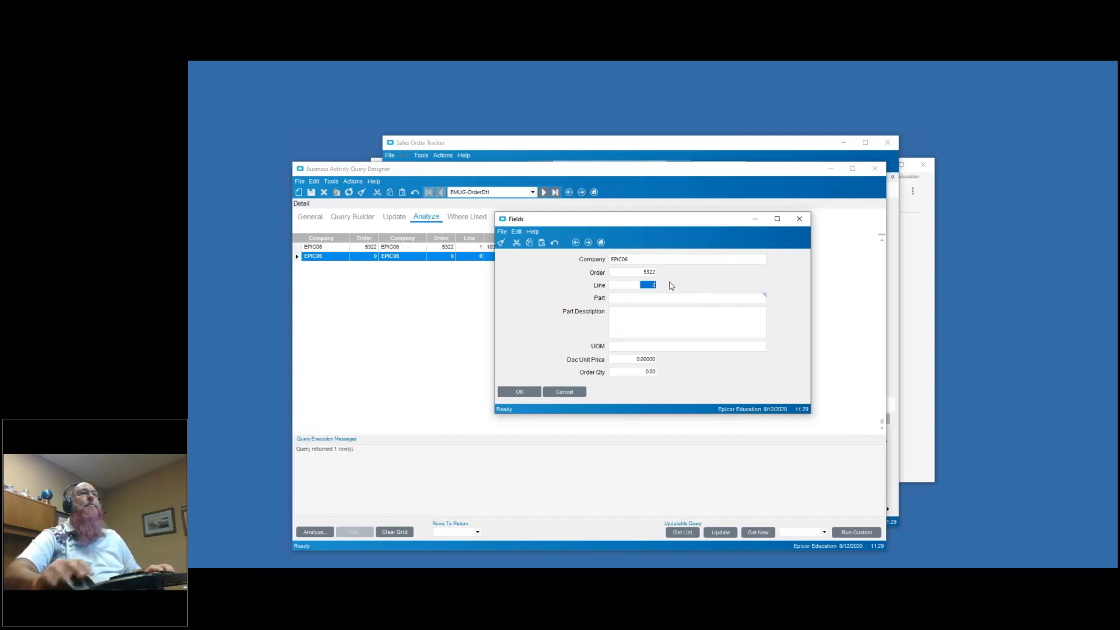
text(2)
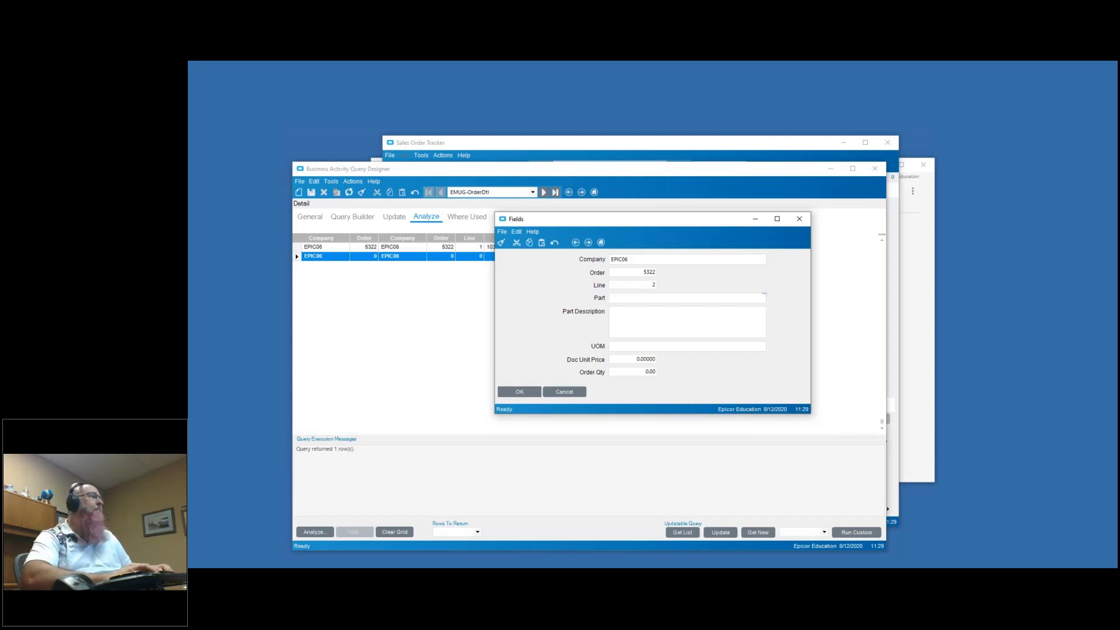
text(001_MPCons)
key(Tab)
text(Fre)
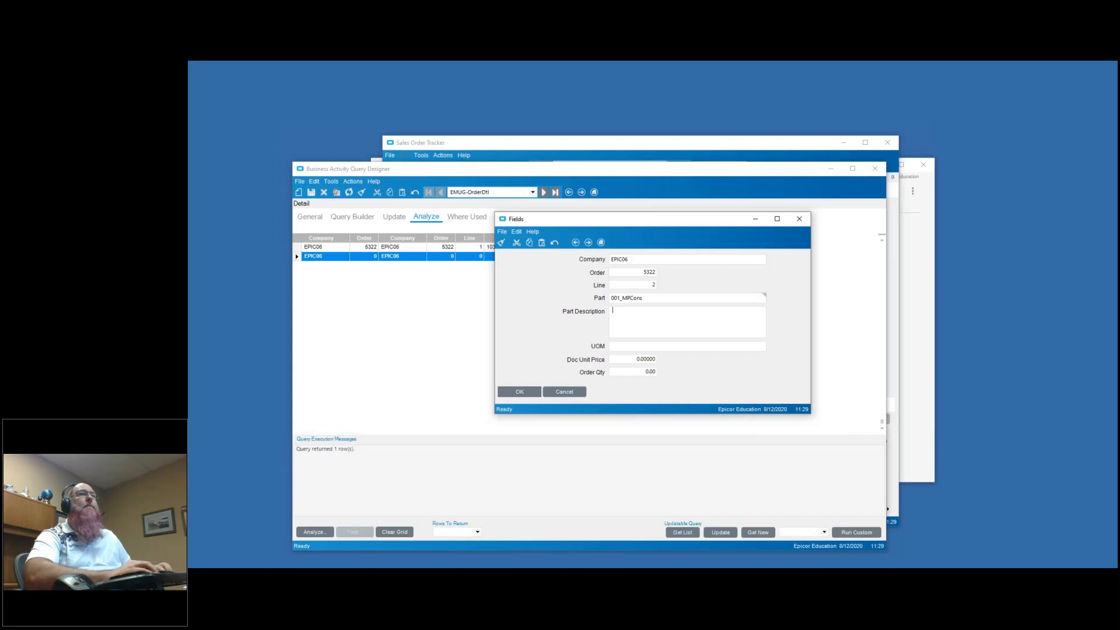
text(d's Test Part)
key(Tab)
text(EA)
key(Tab)
text(3)
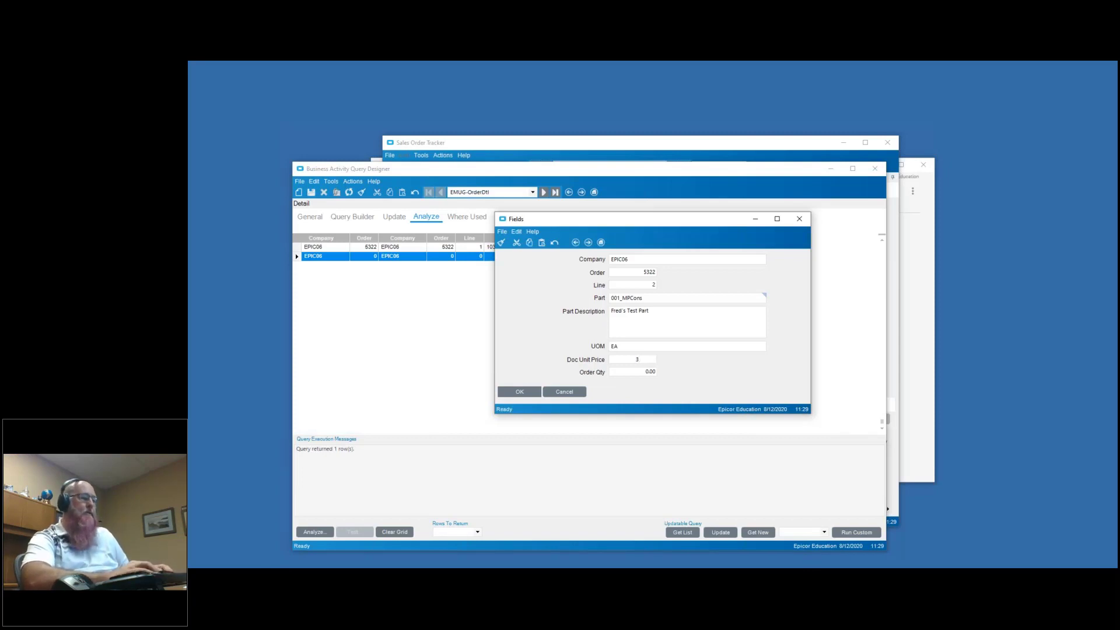
text(.5)
key(Tab)
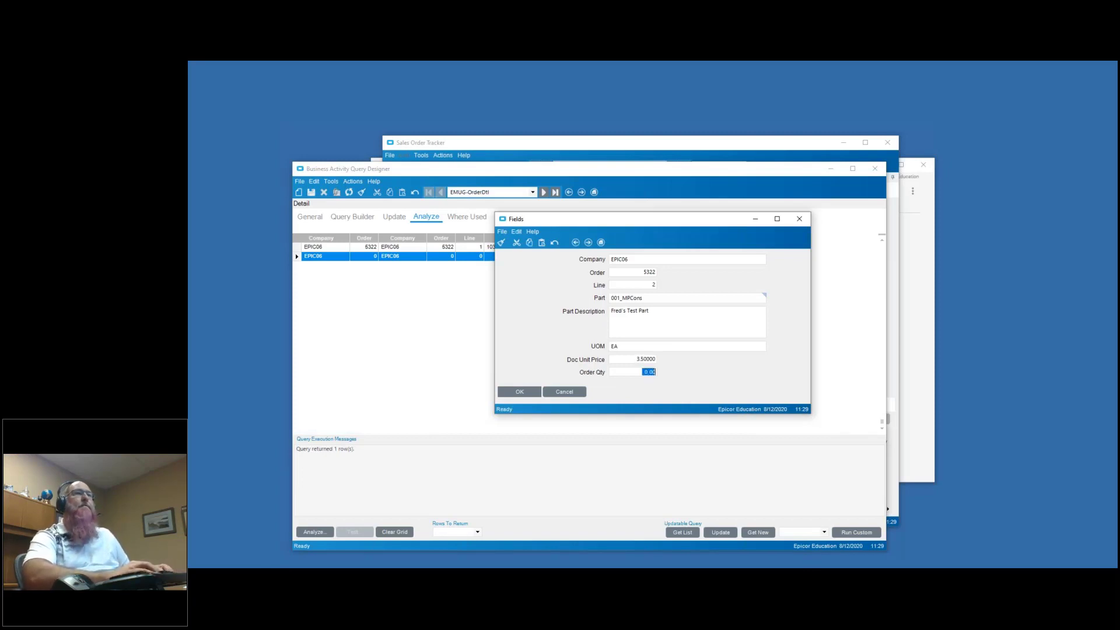
text(5)
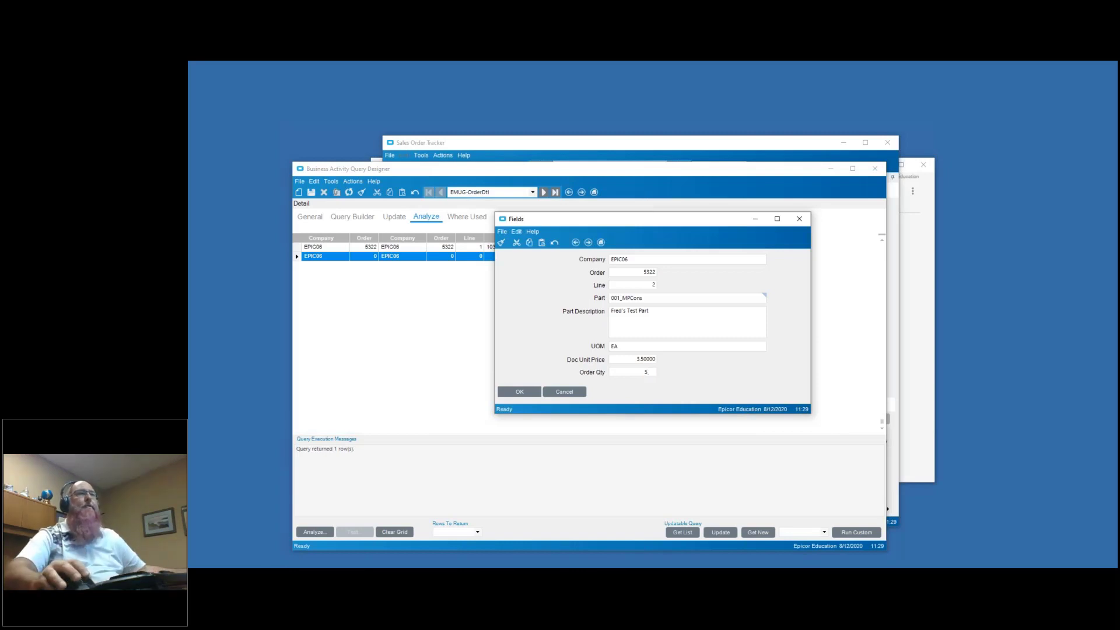
Accept the new line's values, commit the row, and submit the update.
click(519, 391)
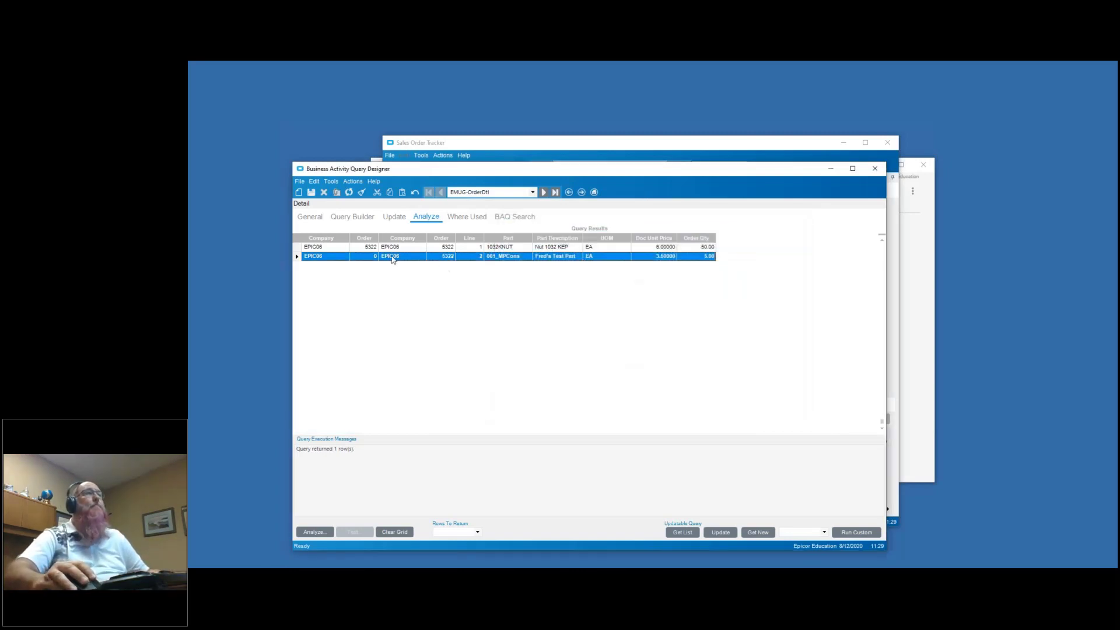
click(333, 247)
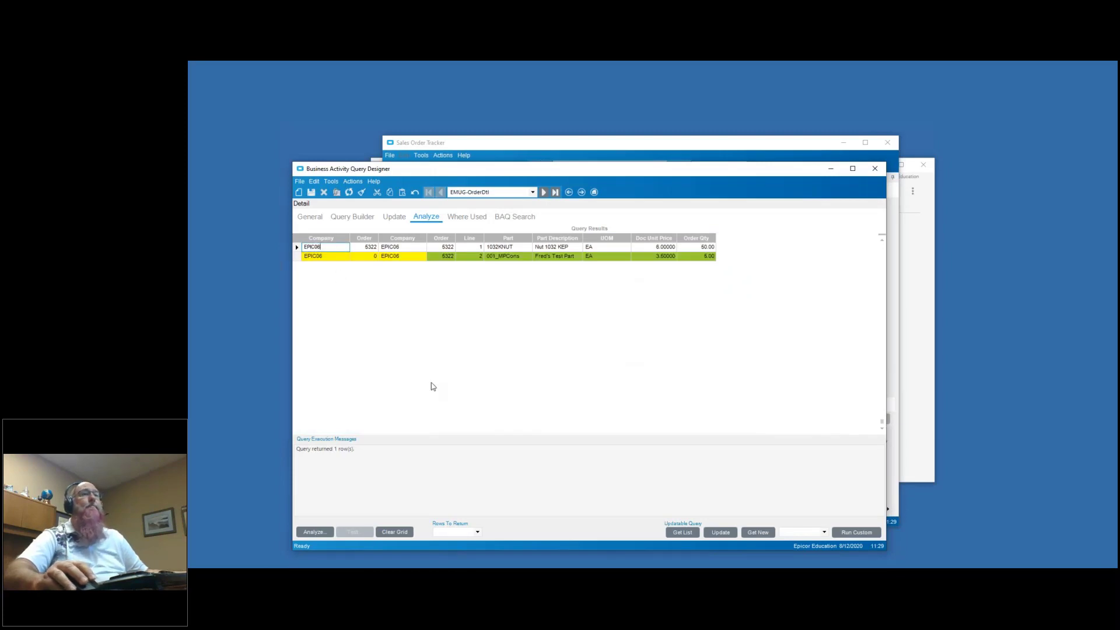
click(712, 530)
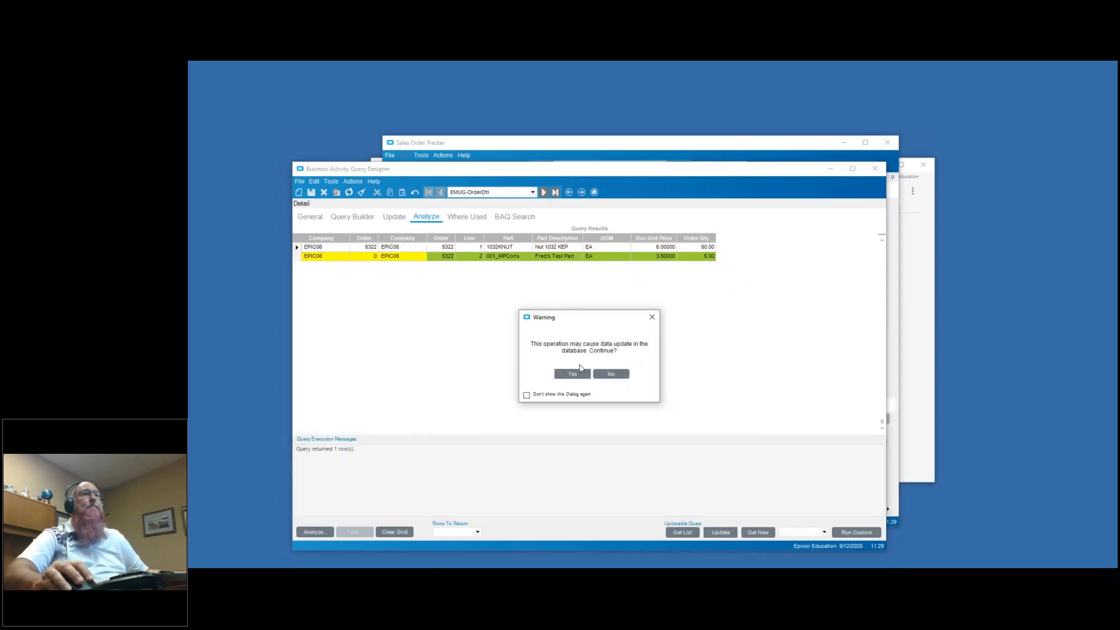
Confirm the update and view order 5322's line 2 in Sales Order Tracker.
click(572, 375)
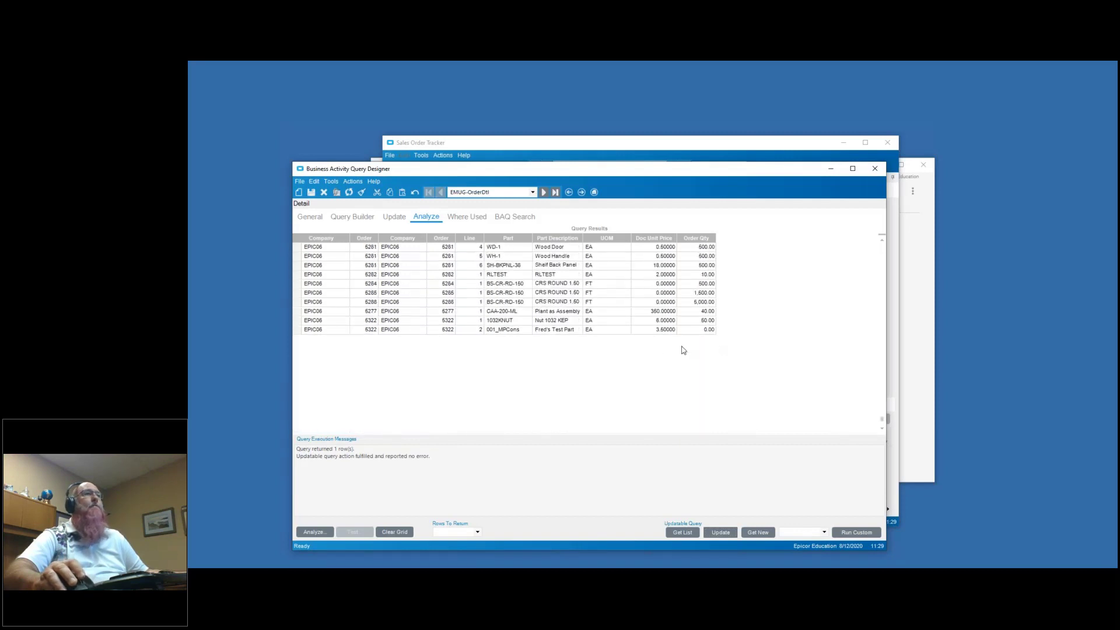
right_click(368, 321)
mouse_move(408, 305)
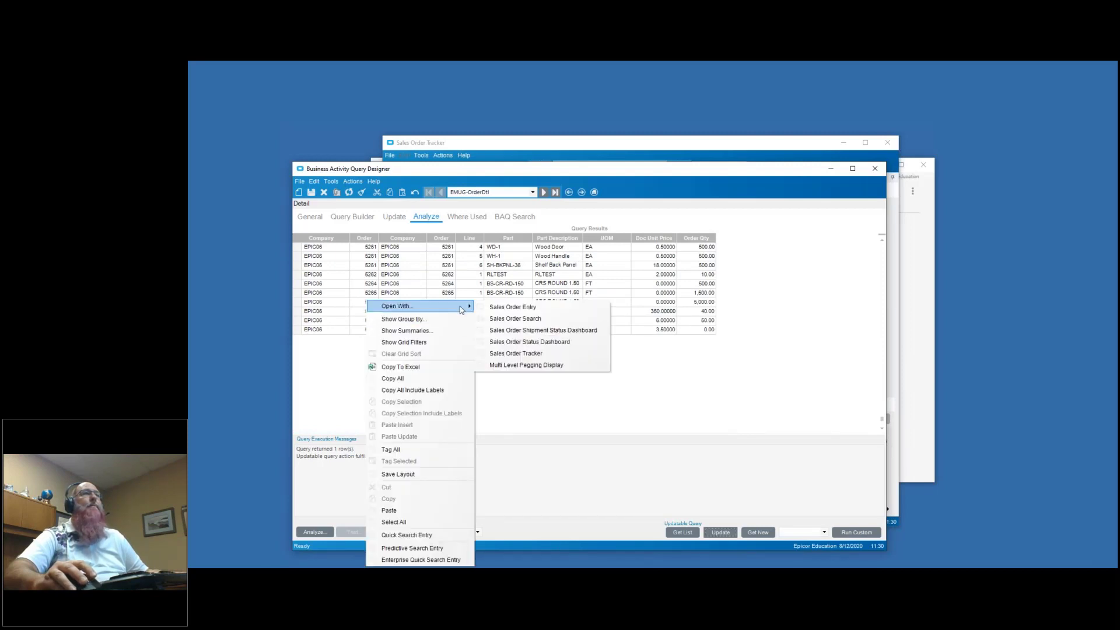
click(515, 354)
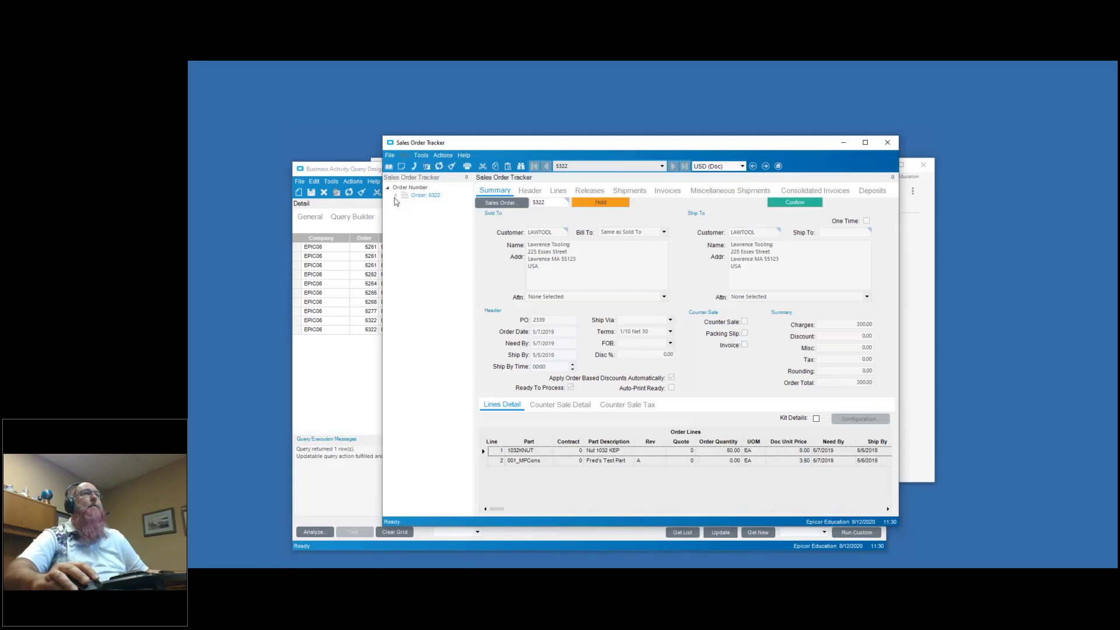
click(405, 204)
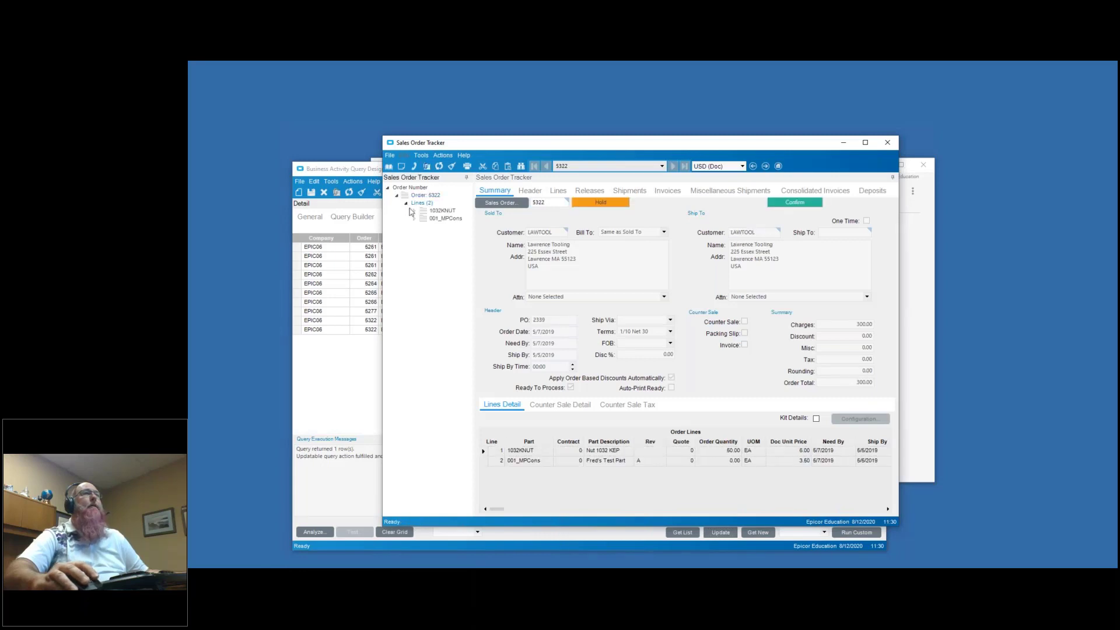
click(446, 220)
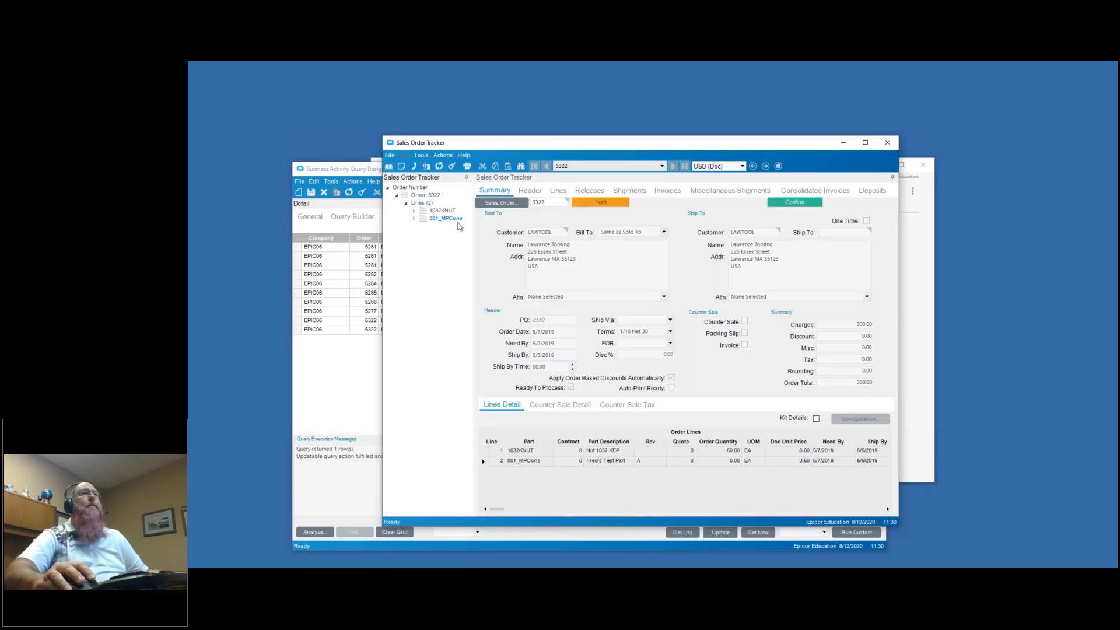
click(558, 191)
Check line 2's part description, then select its order quantity back in the query results.
drag(583, 274, 546, 274)
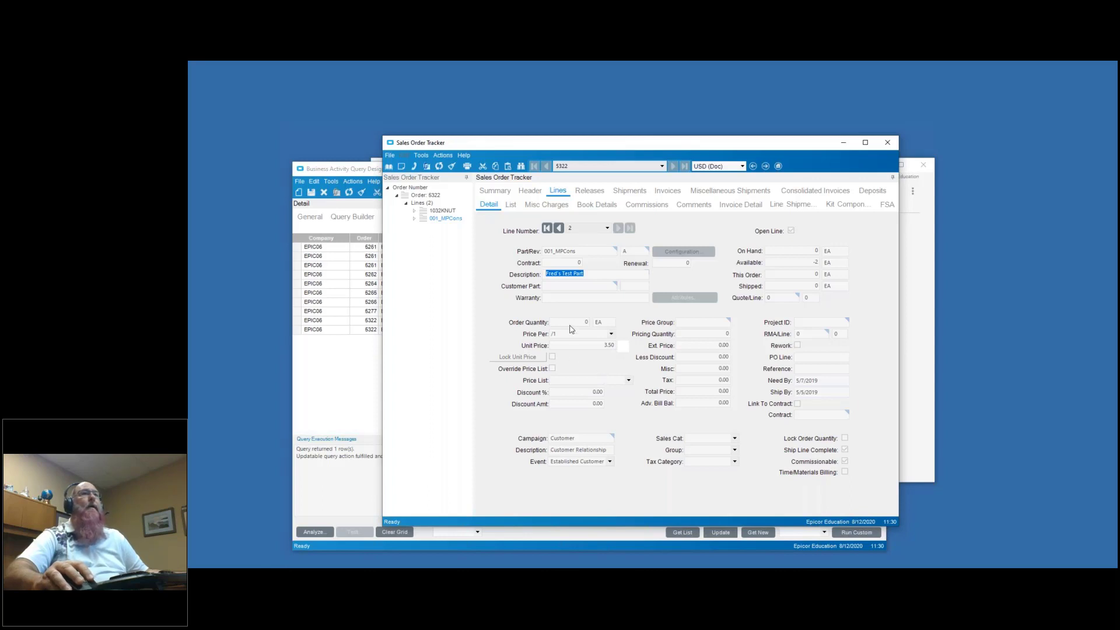
drag(718, 146, 873, 130)
click(532, 357)
click(694, 330)
Change order 5322 line 2's order quantity to 4 and commit it to the database.
double_click(298, 329)
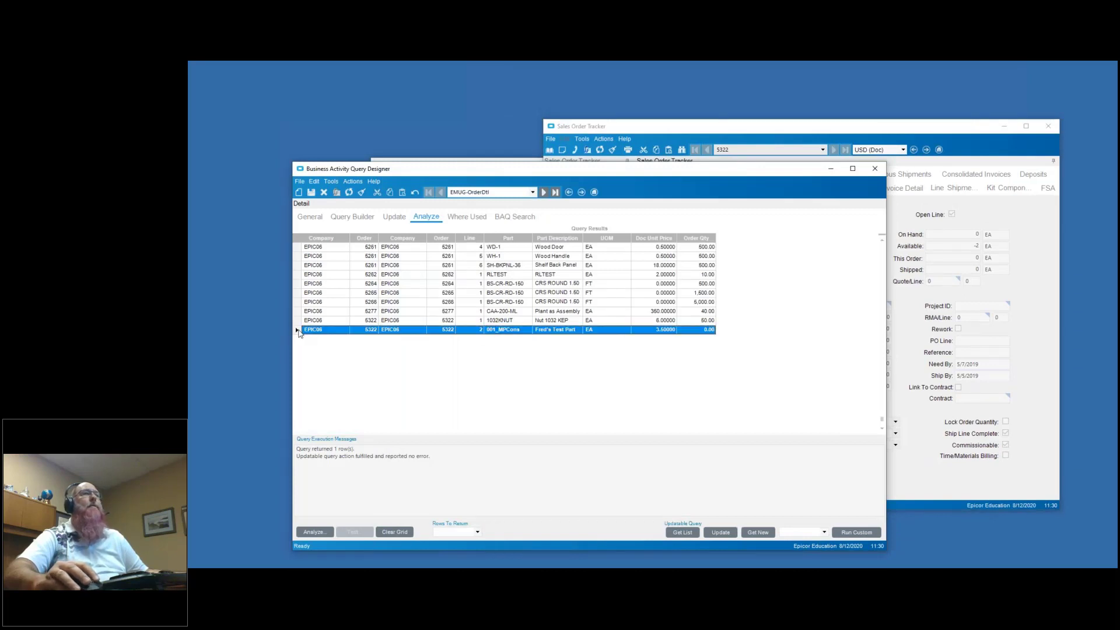
click(636, 372)
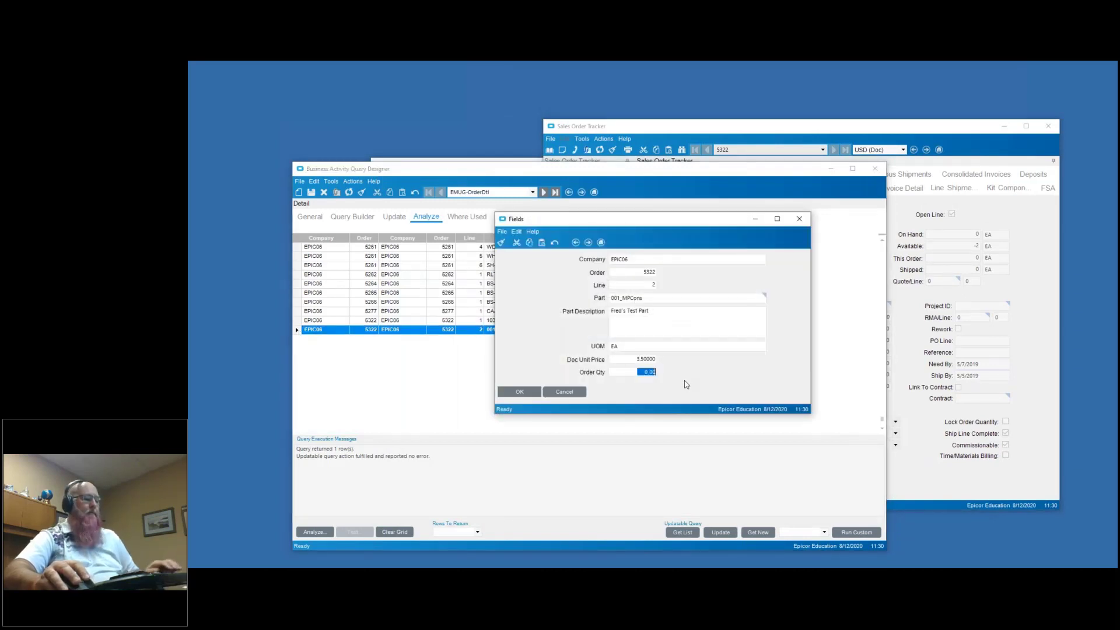
text(4)
click(521, 392)
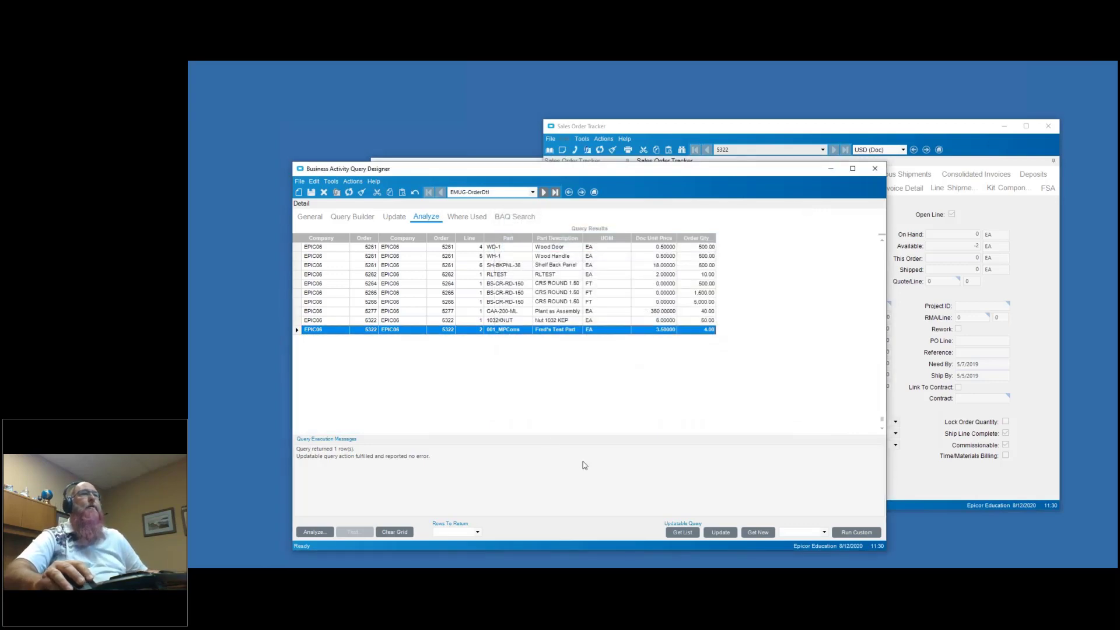
click(720, 532)
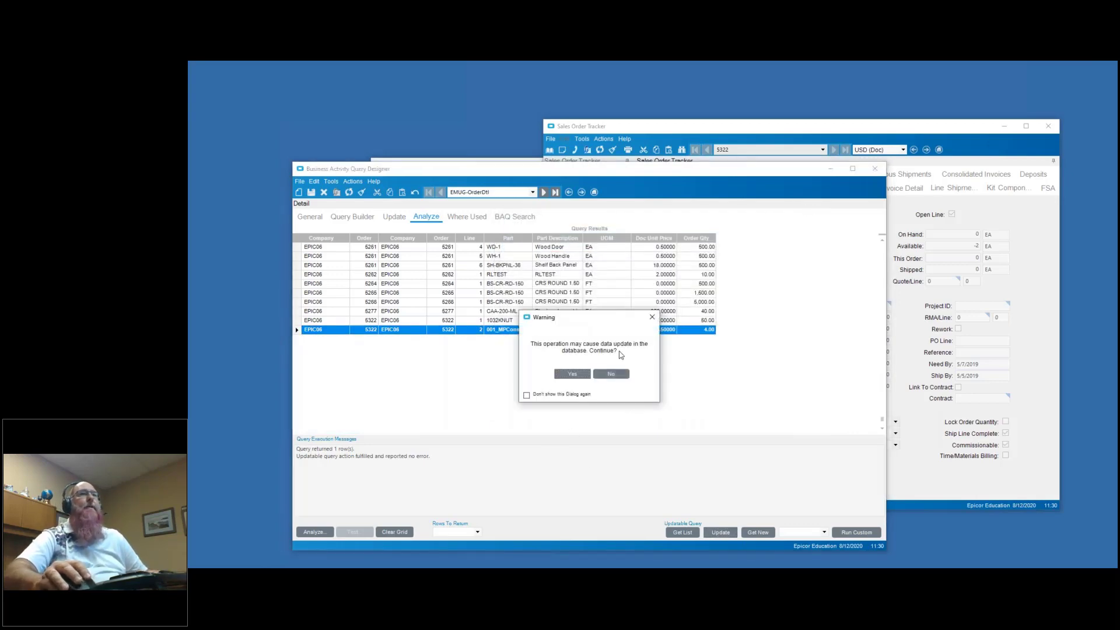
click(571, 374)
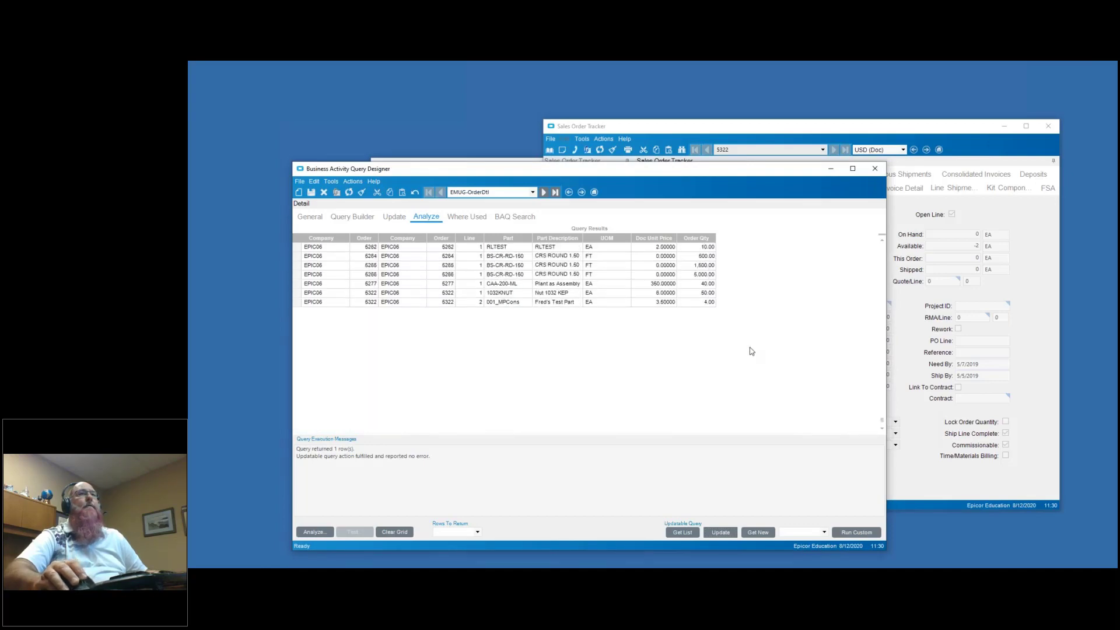
Refresh the order in Sales Order Tracker, then minimize the designer and close the tracker.
click(396, 310)
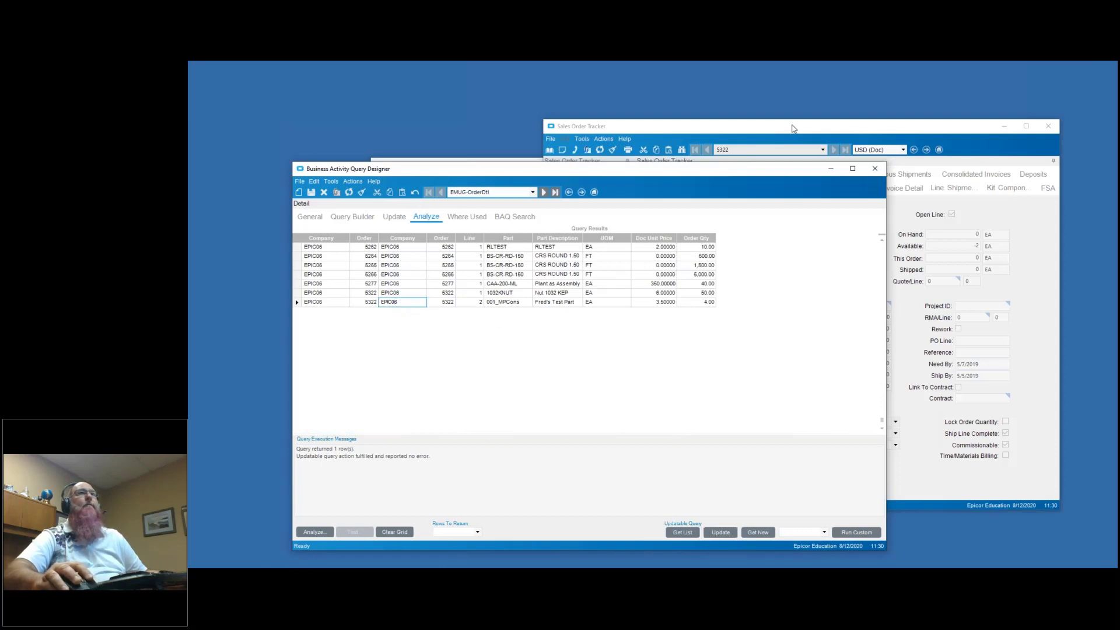
click(599, 150)
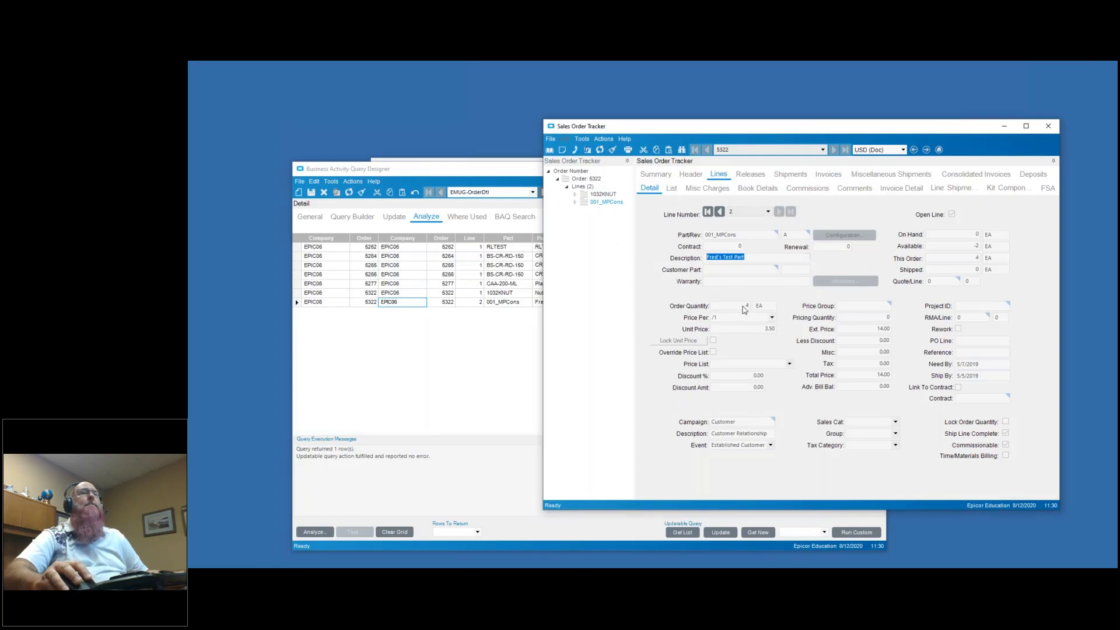
click(470, 332)
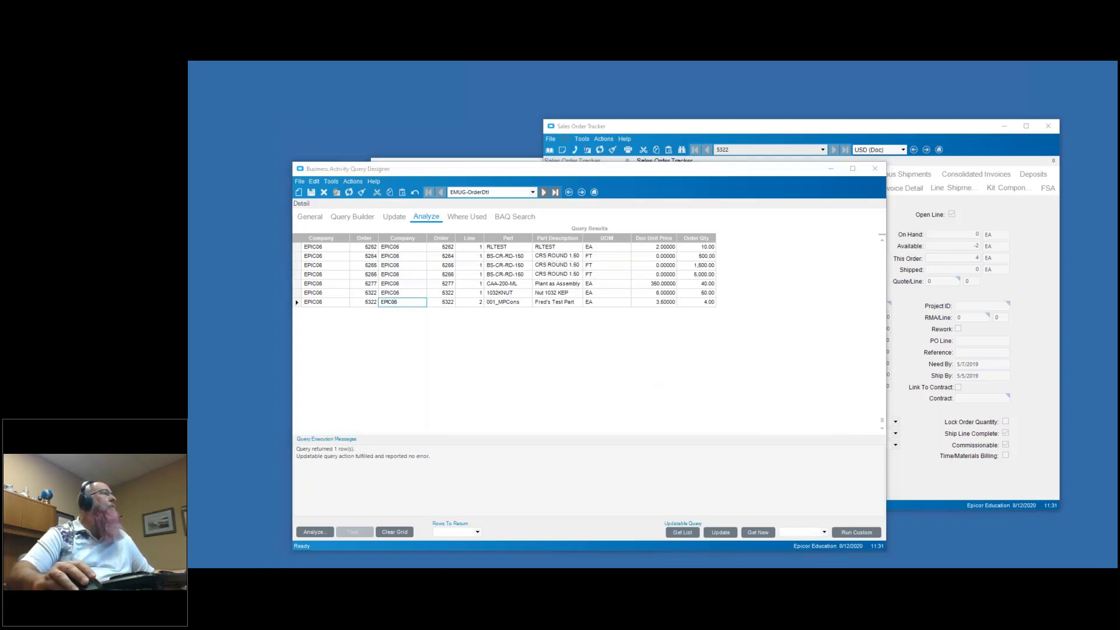
click(834, 171)
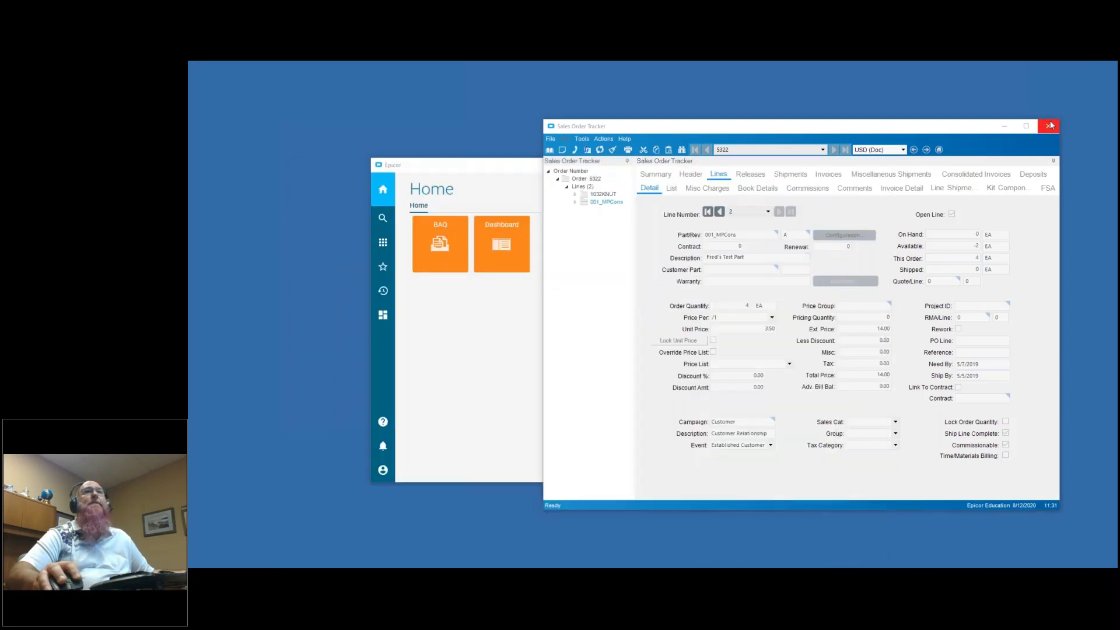
click(1049, 127)
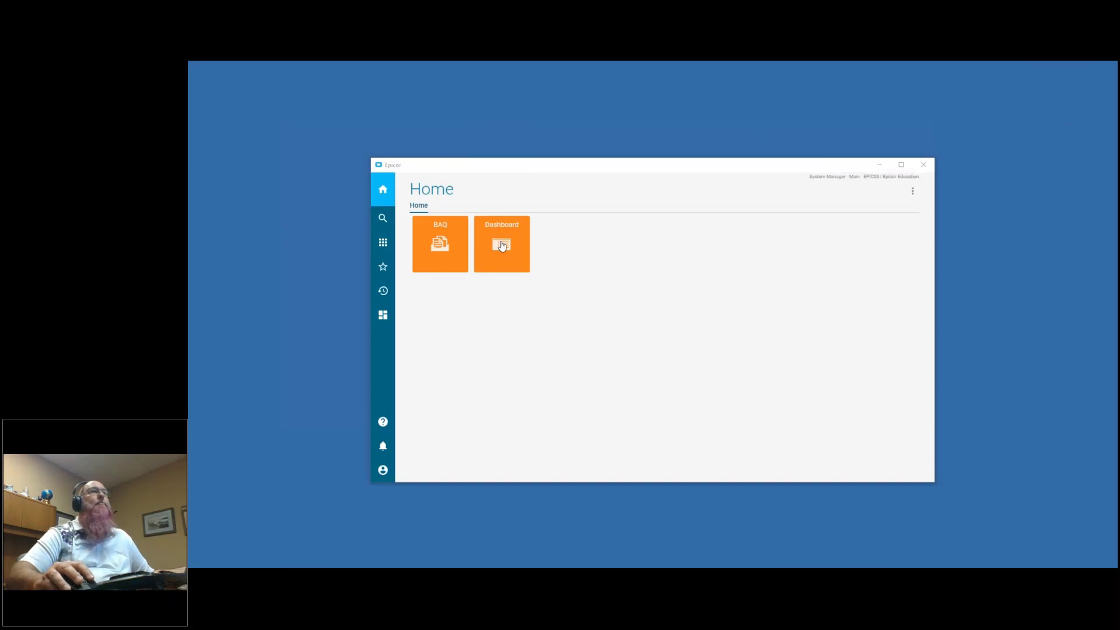
Create the new dashboard EMUG-Orders with caption Updateable Orders and a description.
click(502, 246)
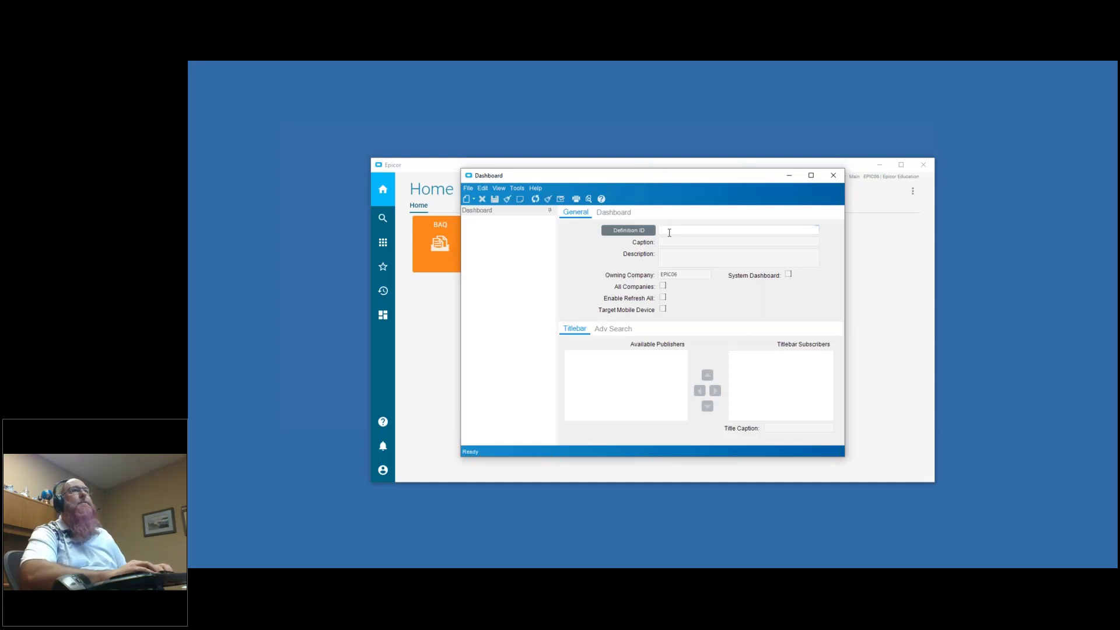
text(EMUG-Update)
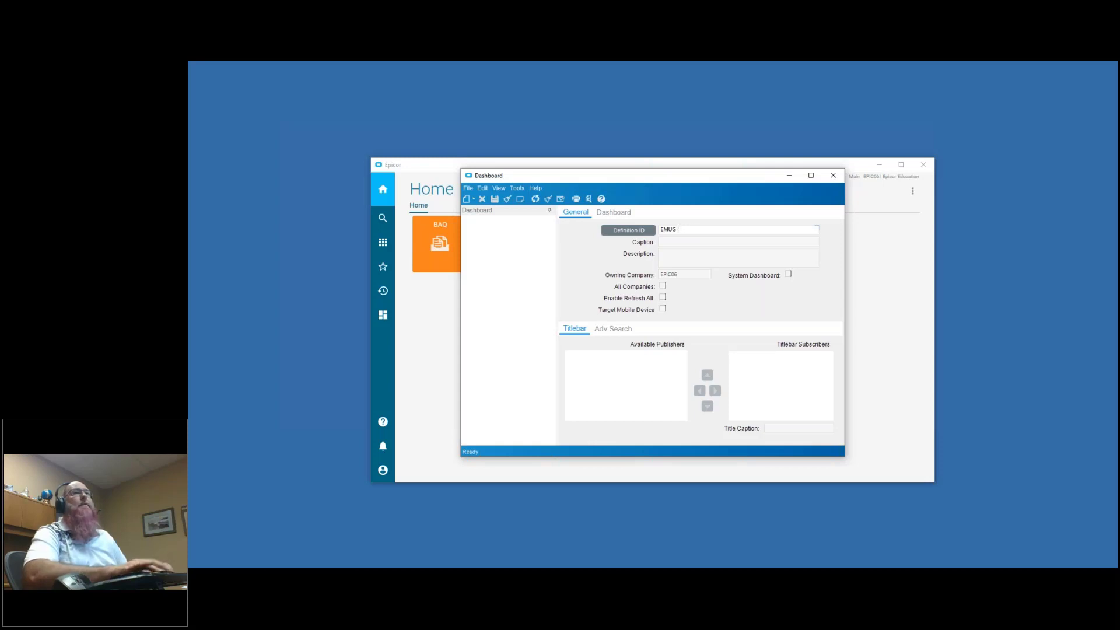
key(Tab)
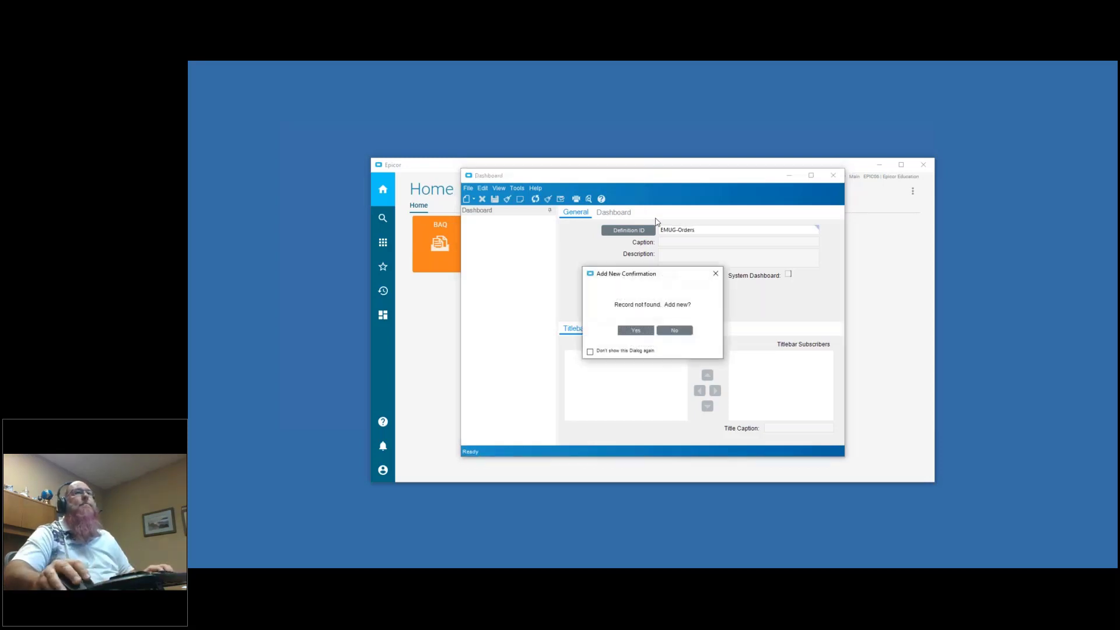
click(637, 331)
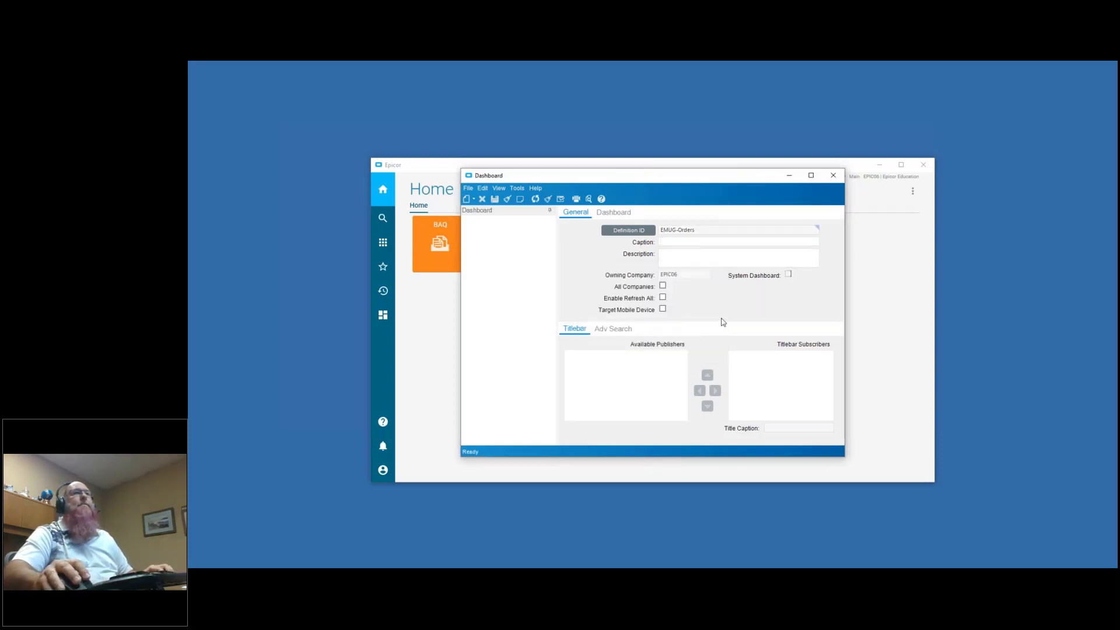
text(Updateable Orders)
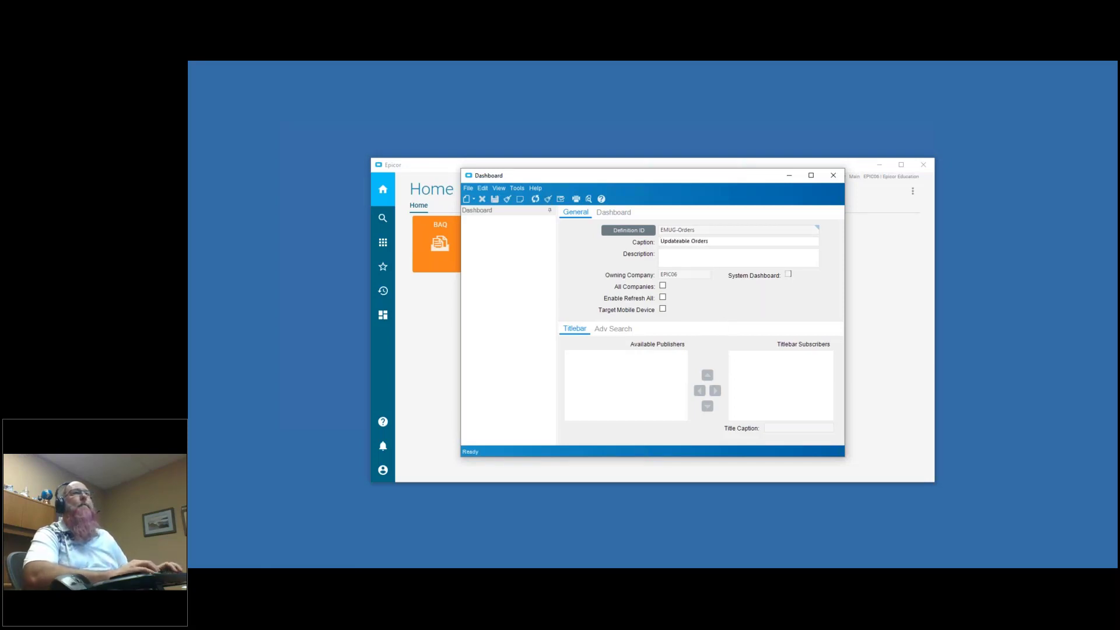
key(Tab)
text(Opdateable Ordre)
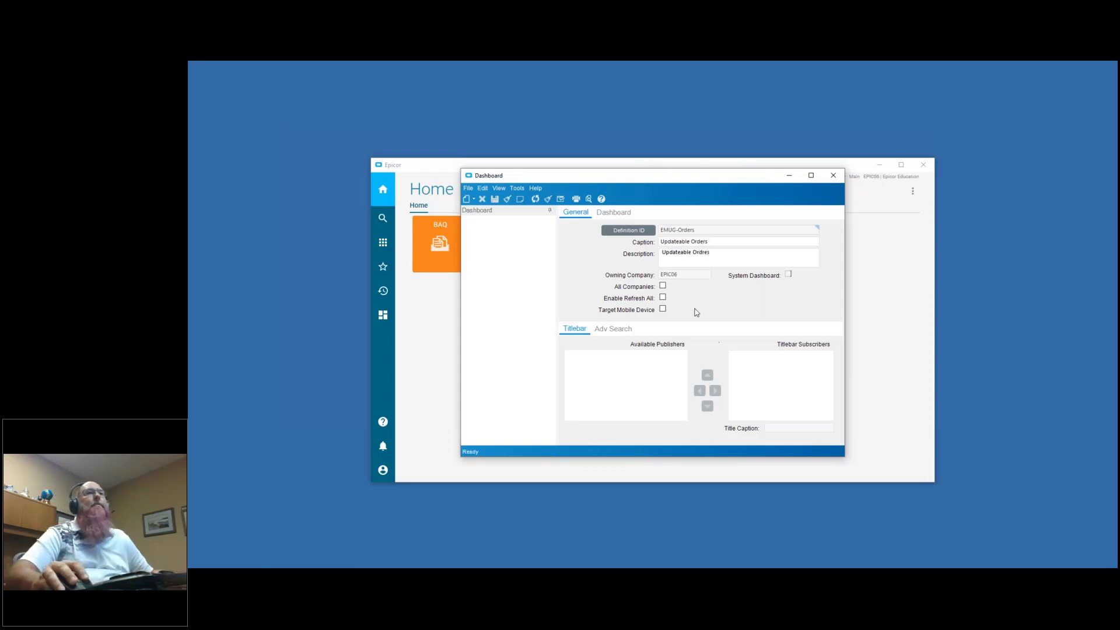
Turn on All Companies and Enable Refresh All, and show the empty dashboard layout.
click(663, 286)
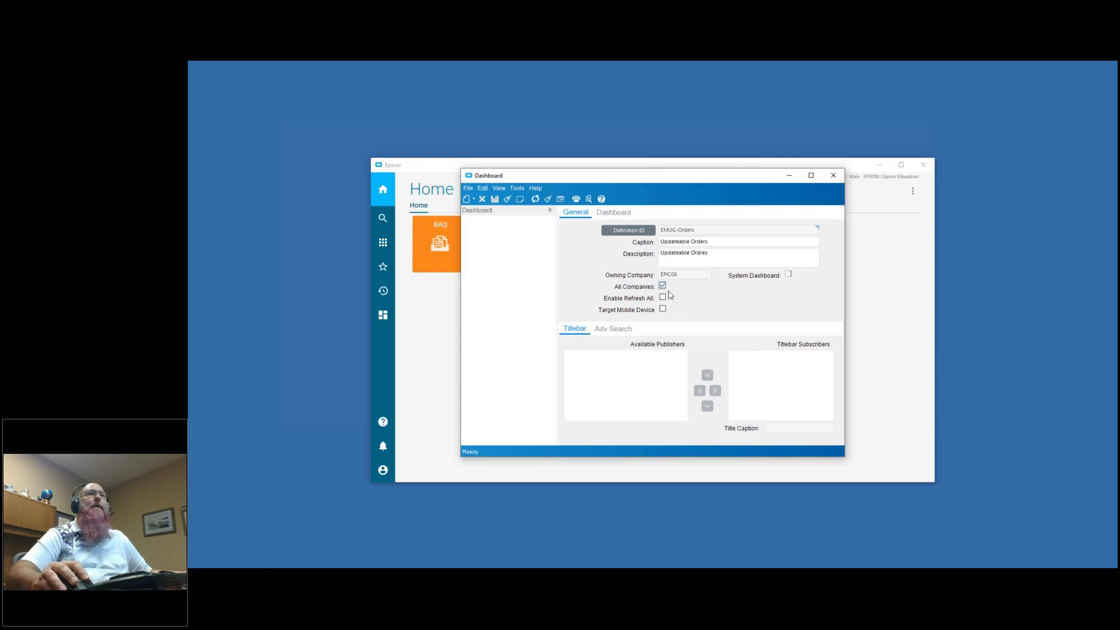
click(662, 297)
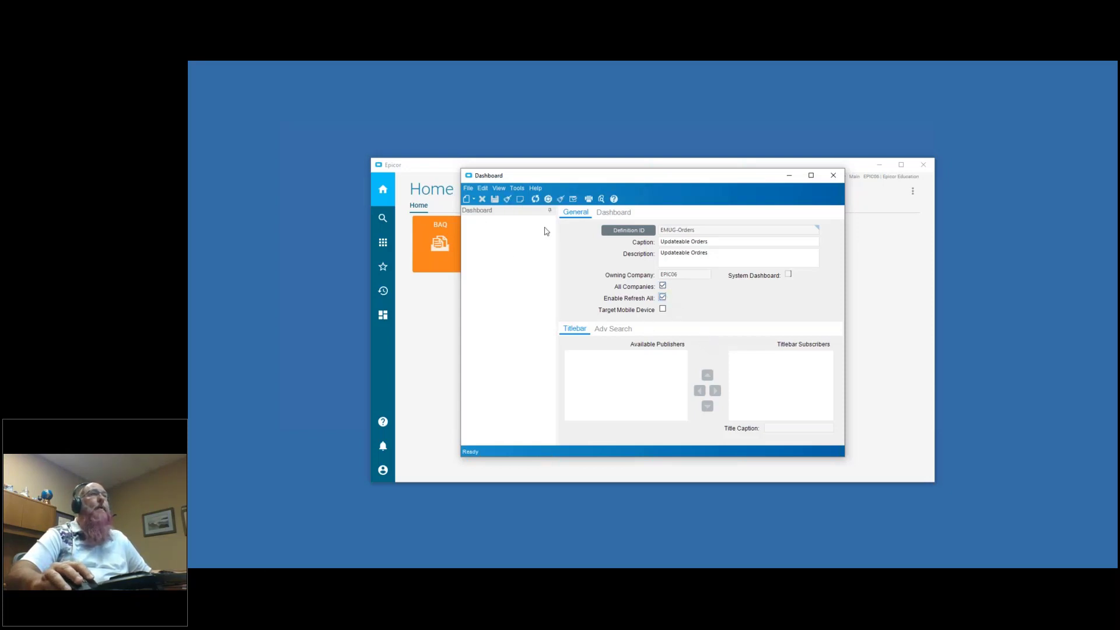
click(624, 215)
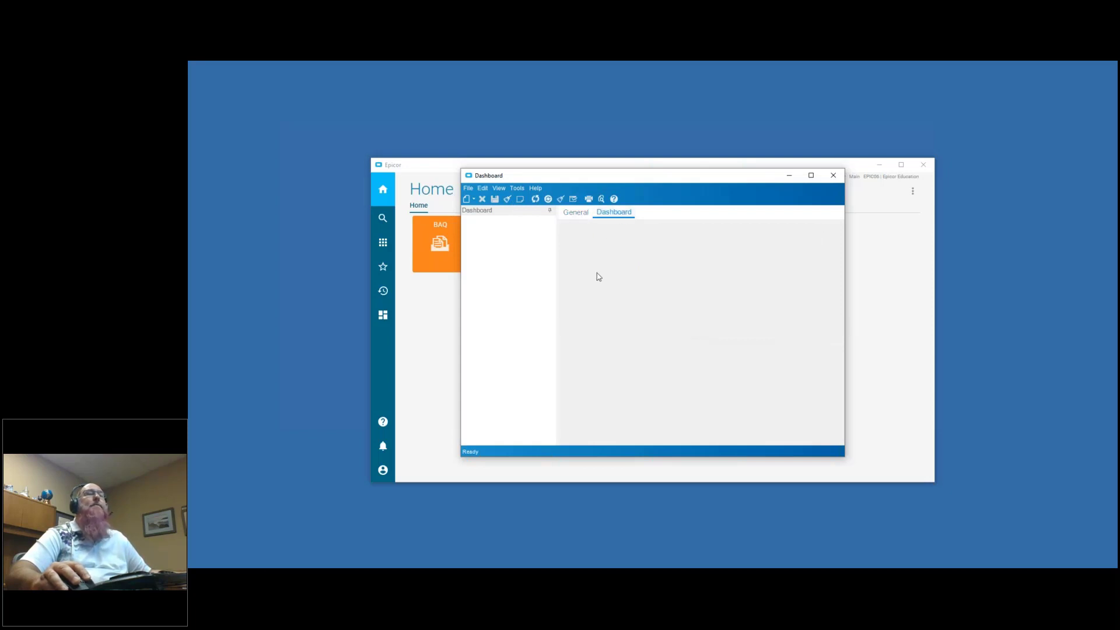
Add a new query panel to the dashboard using the EMUG-Orders query.
click(473, 199)
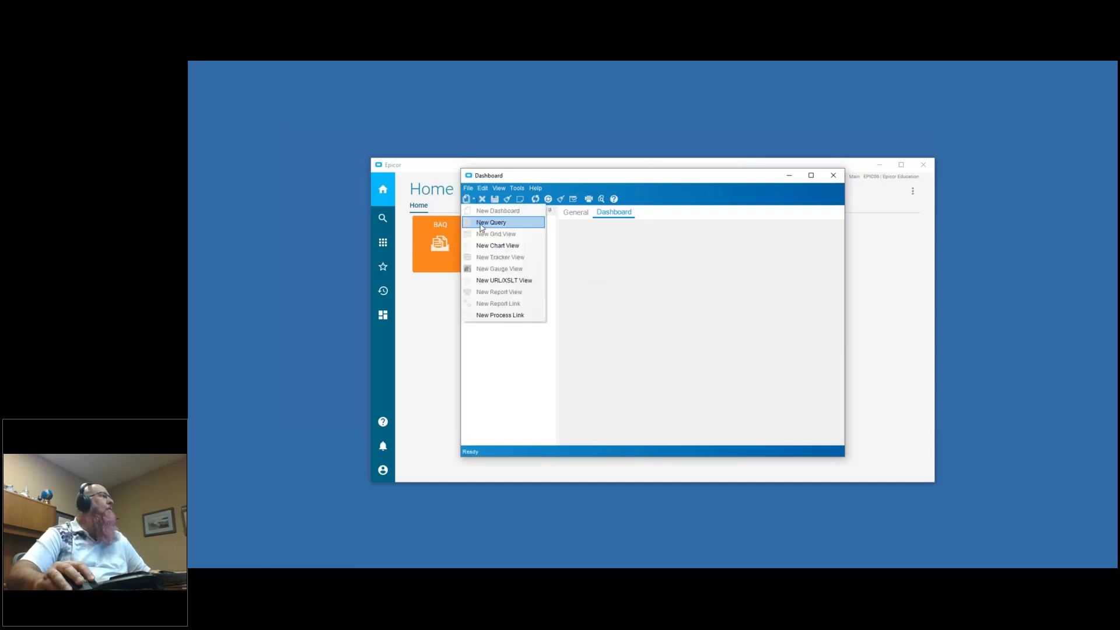
click(491, 223)
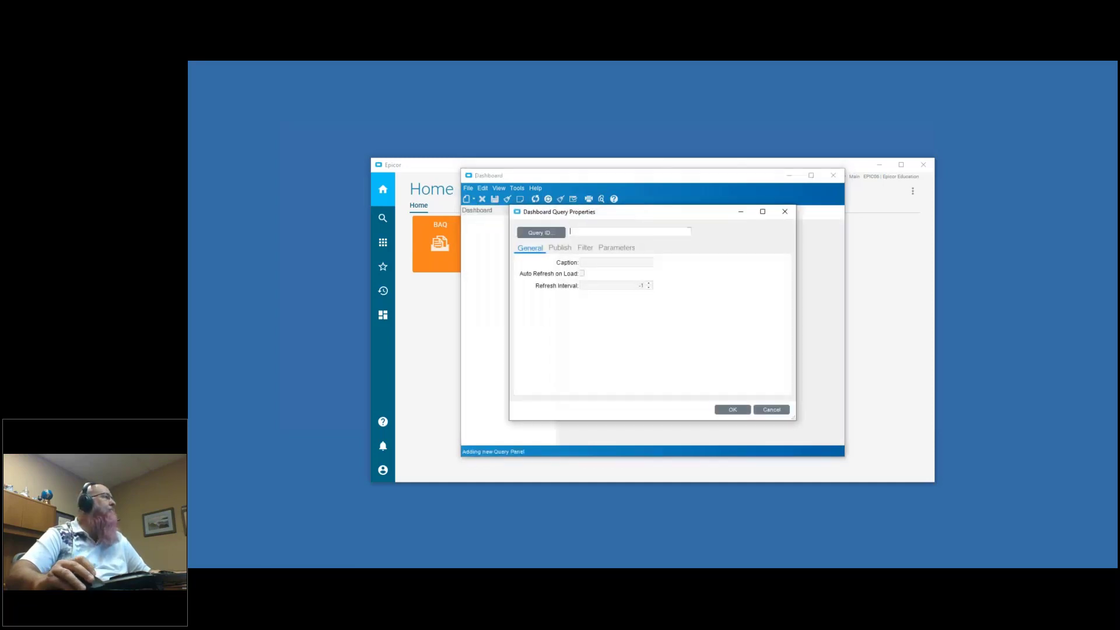
click(535, 232)
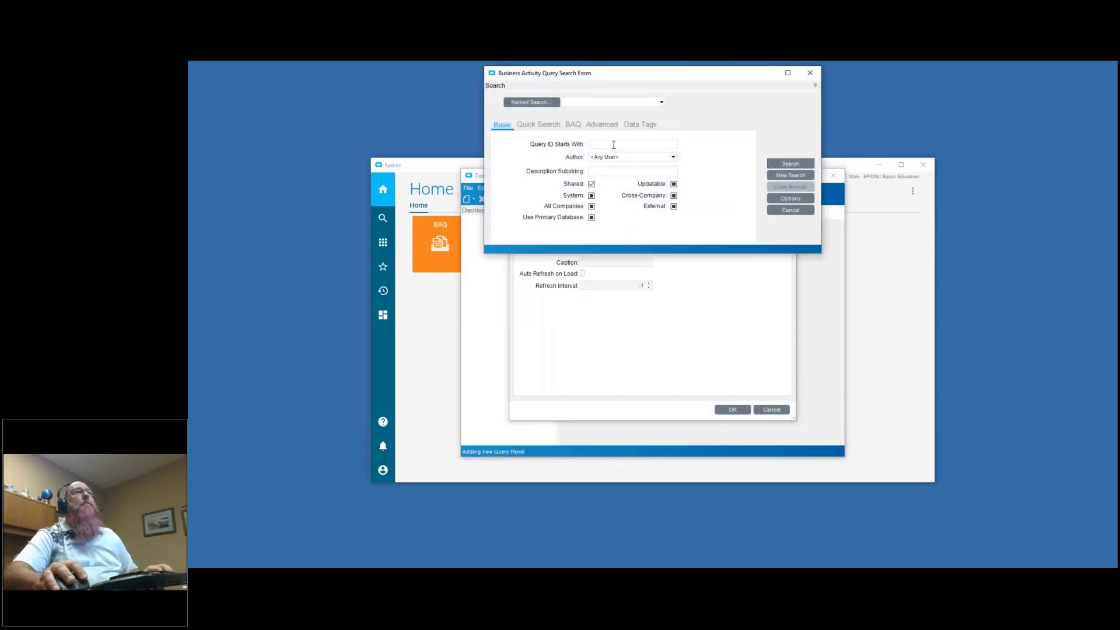
text(EMUG)
key(Return)
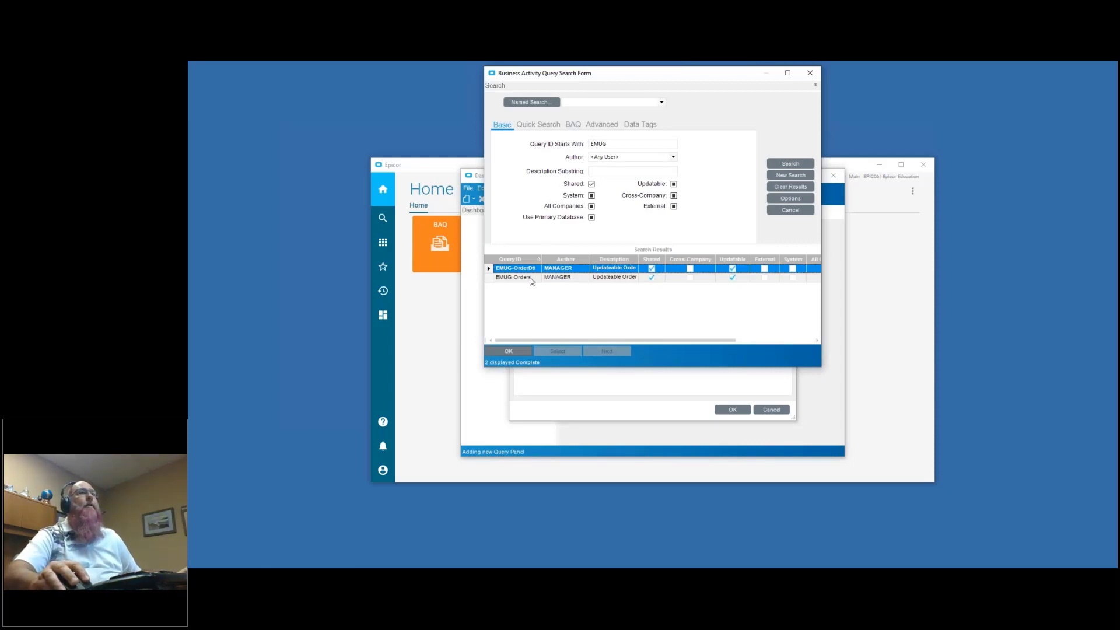
double_click(530, 278)
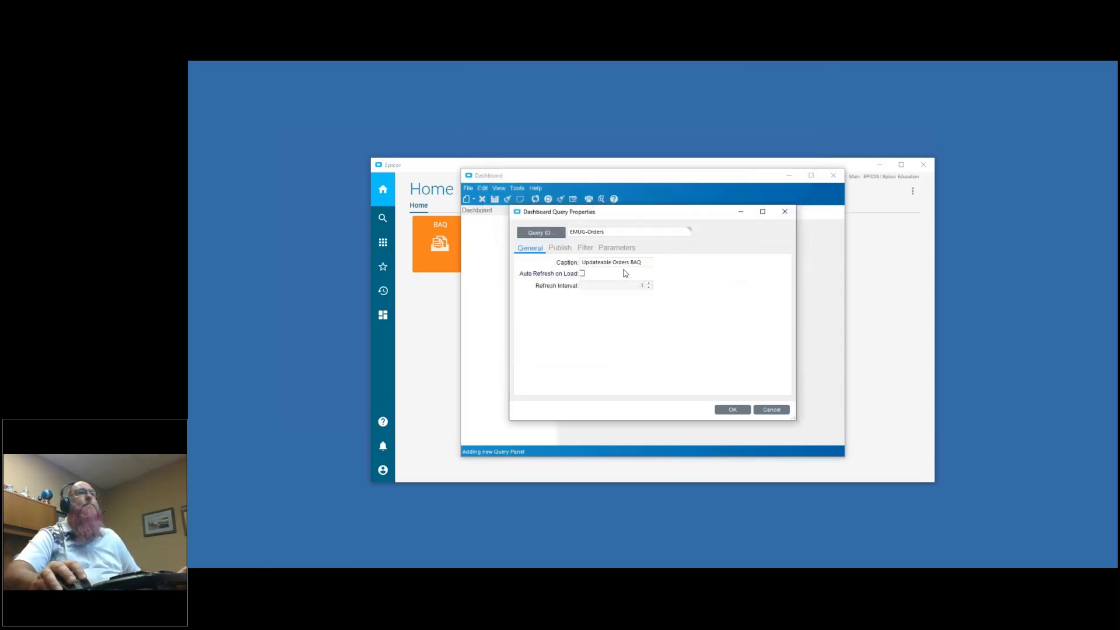
Shorten the panel caption to Orders and set it to auto-refresh on load.
click(647, 263)
key(ctrl+shift+Left)
key(BackSpace)
key(shift+Home)
key(BackSpace)
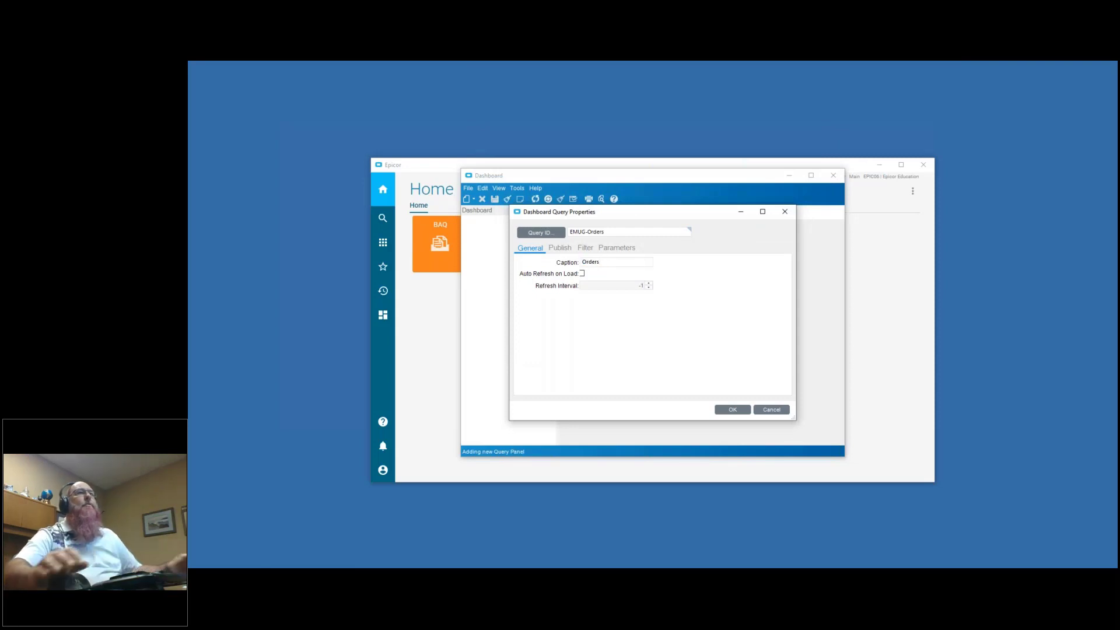
click(582, 274)
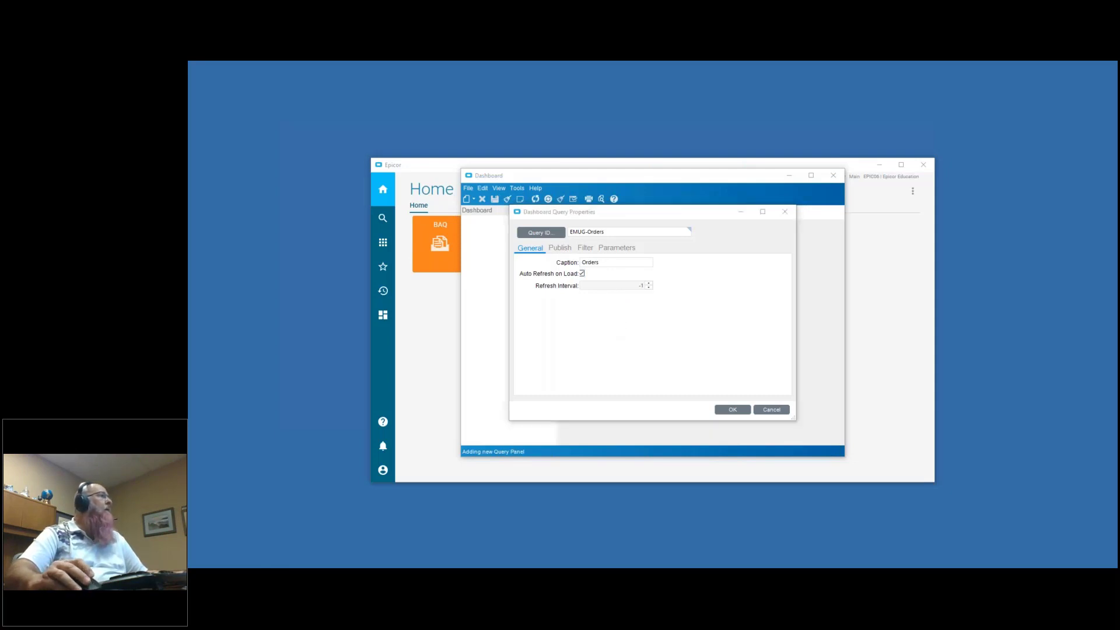
click(559, 247)
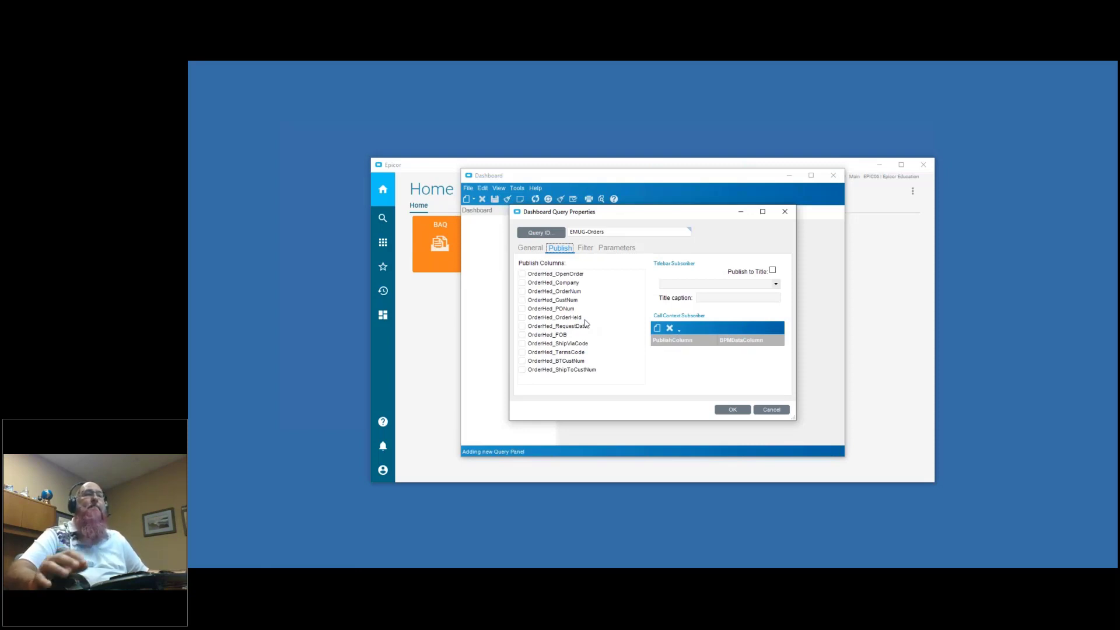
Publish OrderHed_Company and OrderHed_OrderNum, title the panel by OrderNum as 'Order #', and confirm.
click(574, 285)
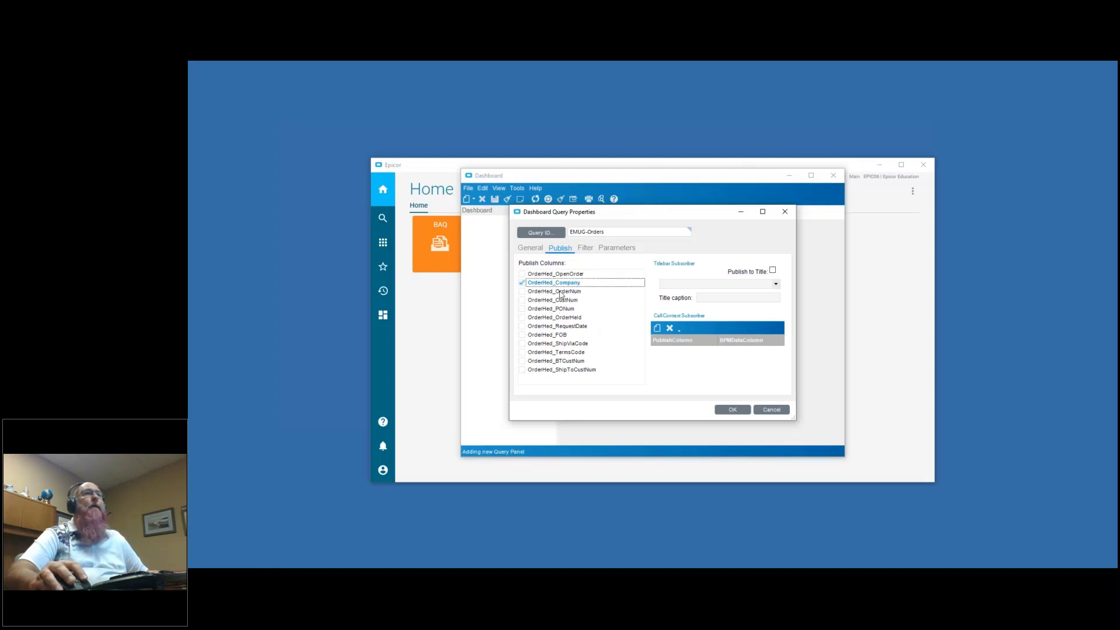
click(522, 291)
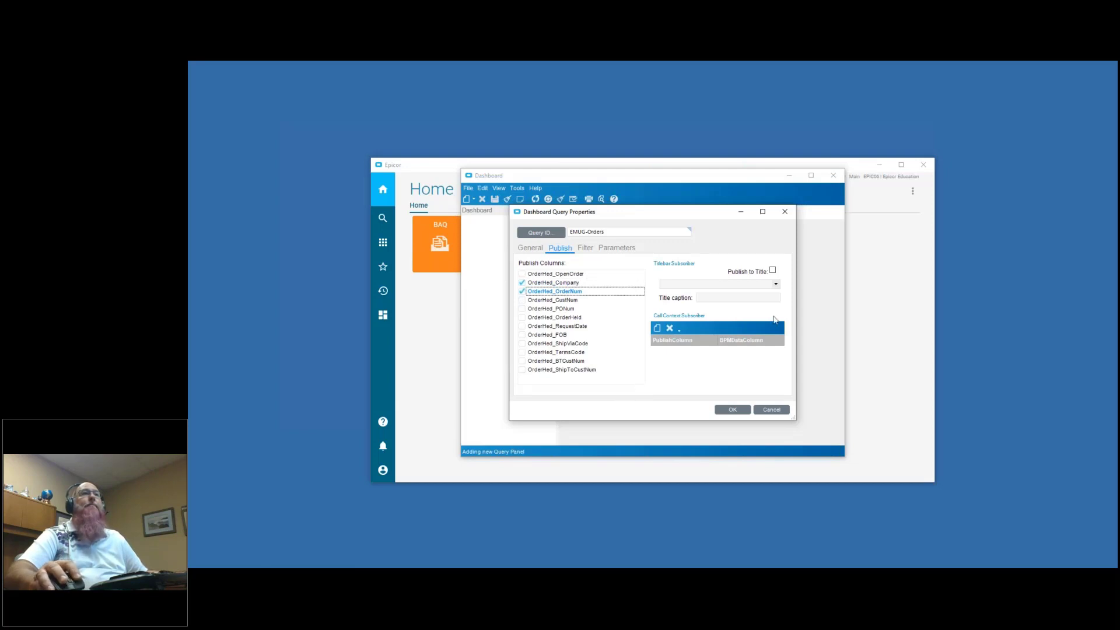
click(772, 270)
click(776, 284)
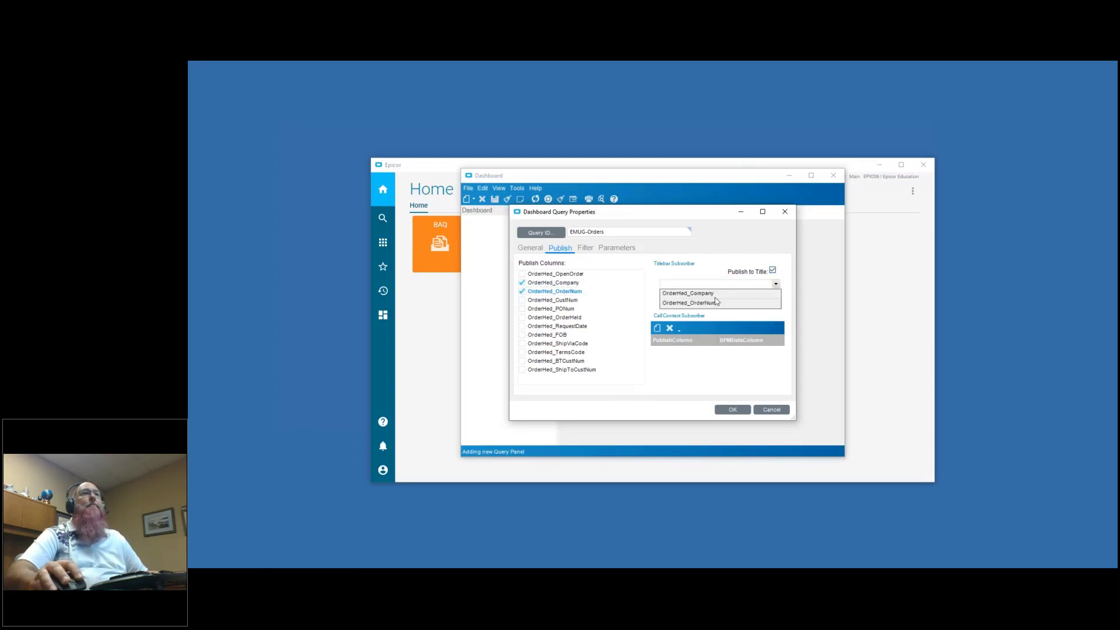
click(715, 302)
click(723, 297)
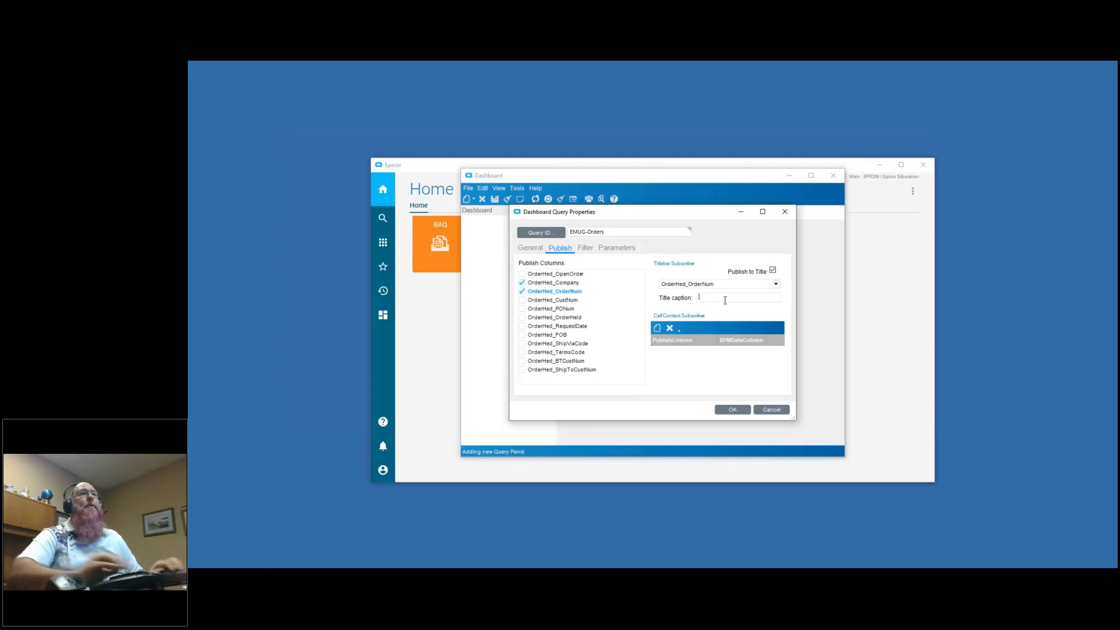
text(Order #)
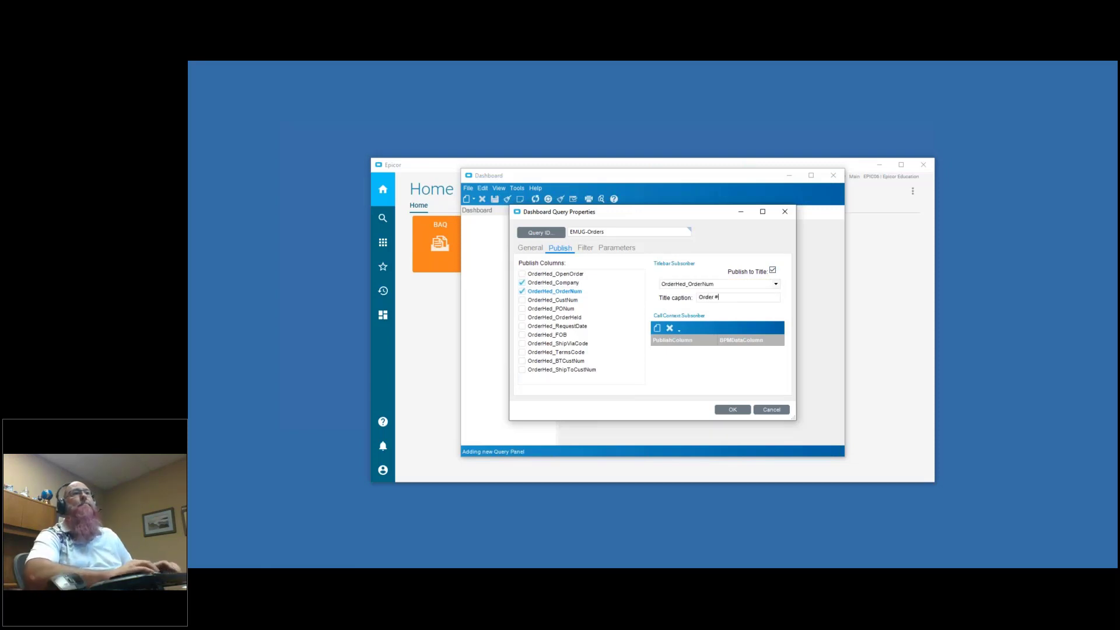
click(732, 410)
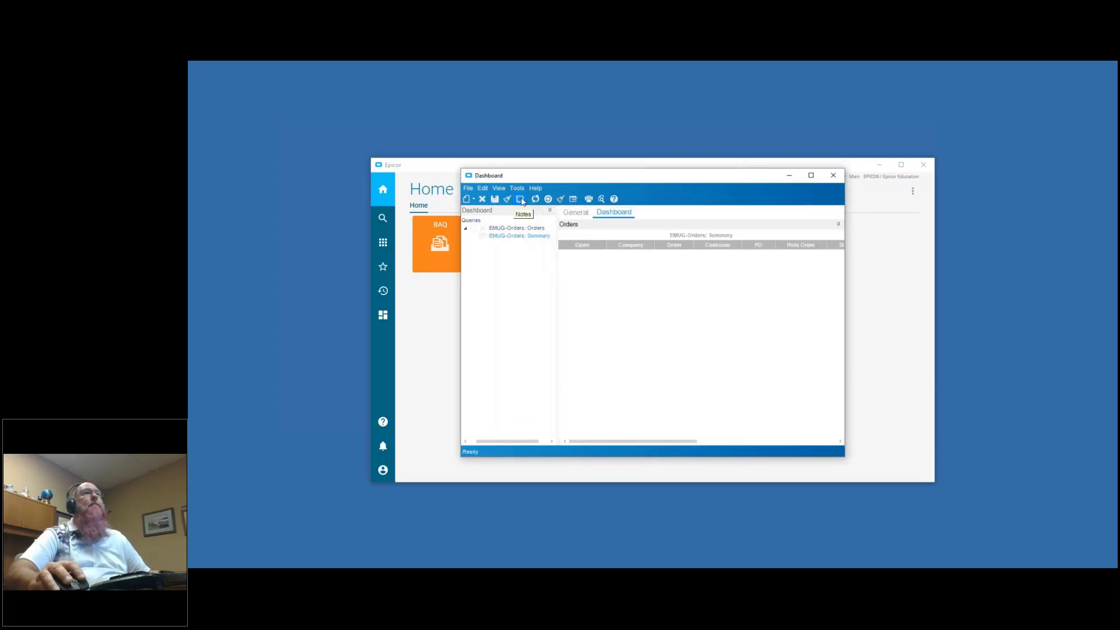
Refresh the Orders grid, then select order 5002 and then order 5006.
click(548, 199)
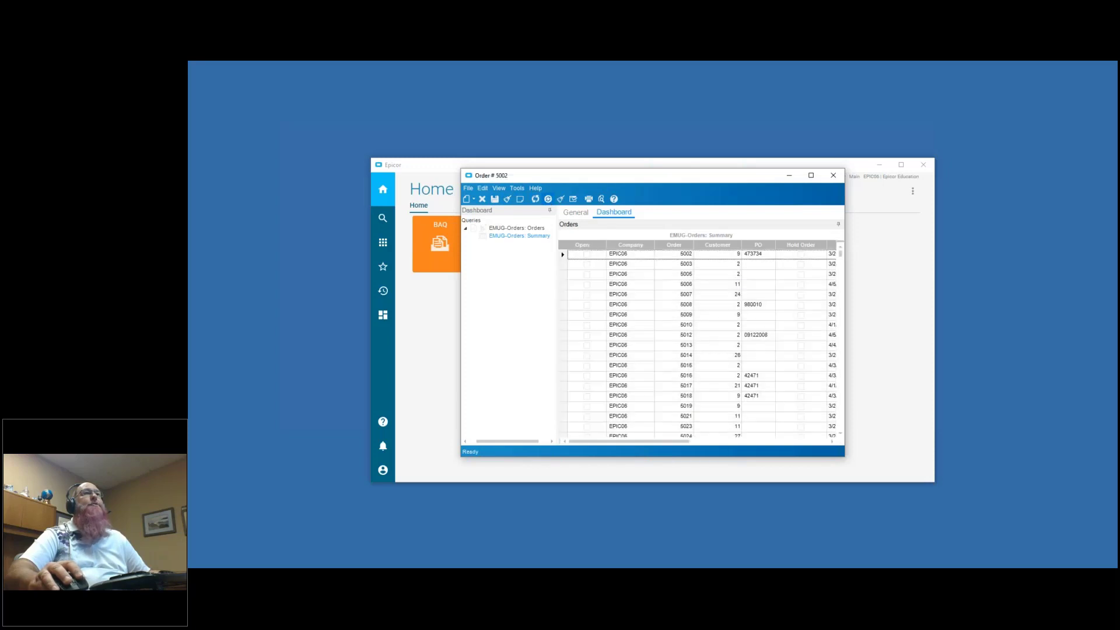
click(679, 255)
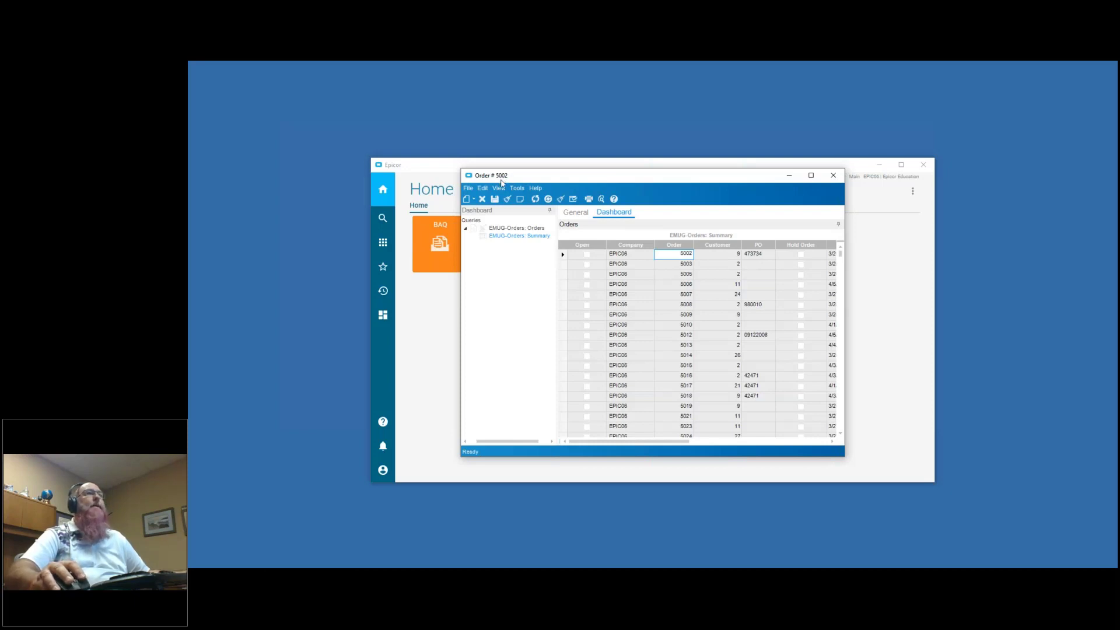
click(675, 284)
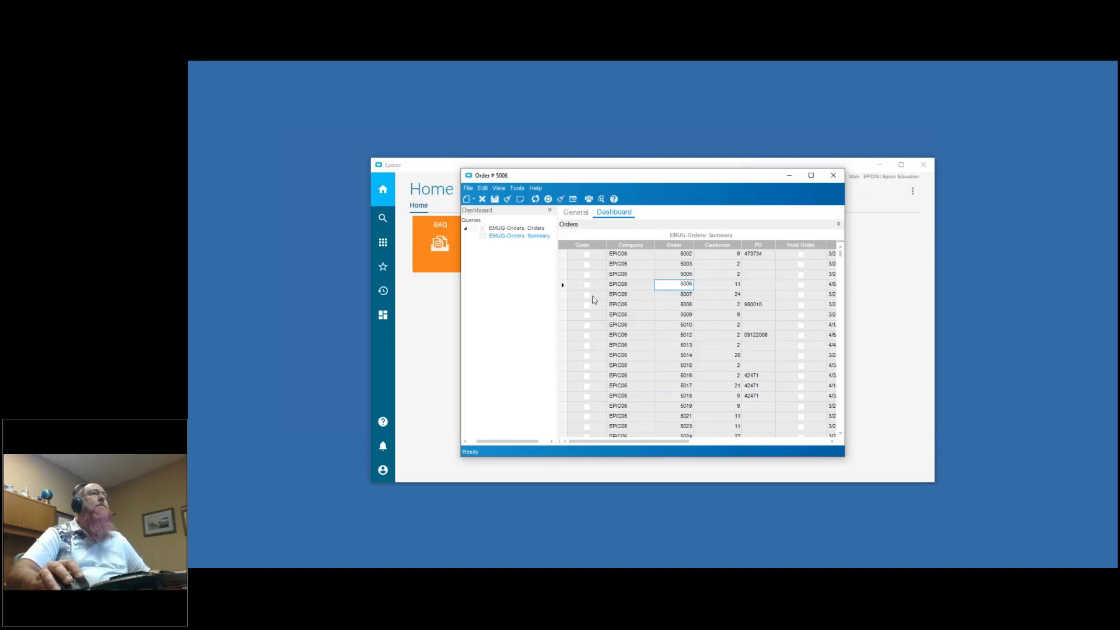
click(473, 202)
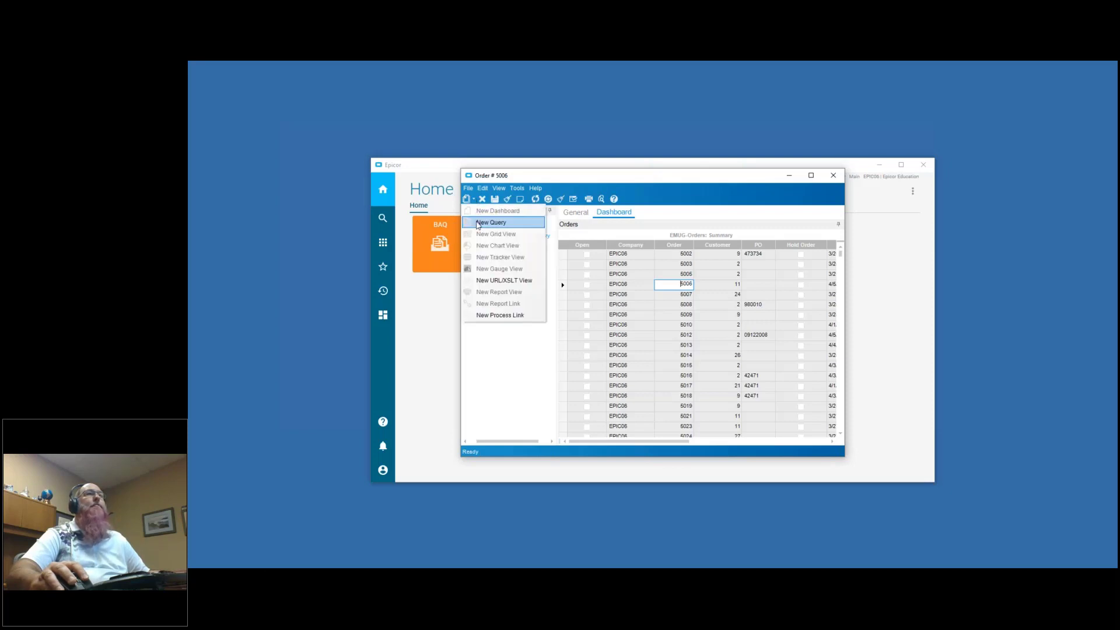
Add a panel running the EMUG-OrderDtl query, captioned OrderDtl, set to load on open.
click(478, 223)
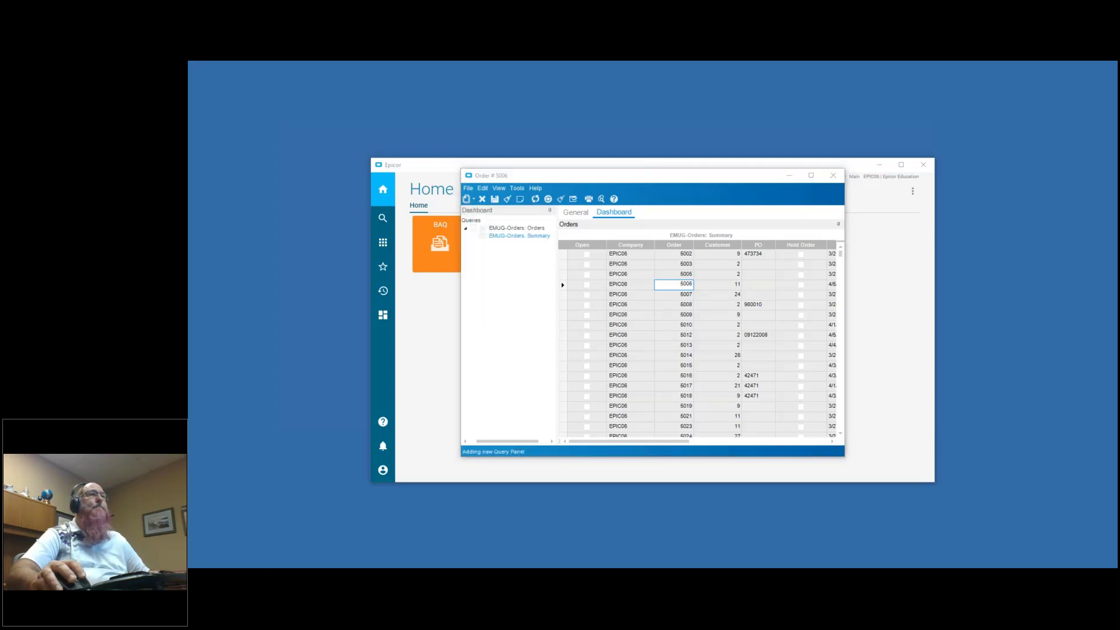
click(548, 233)
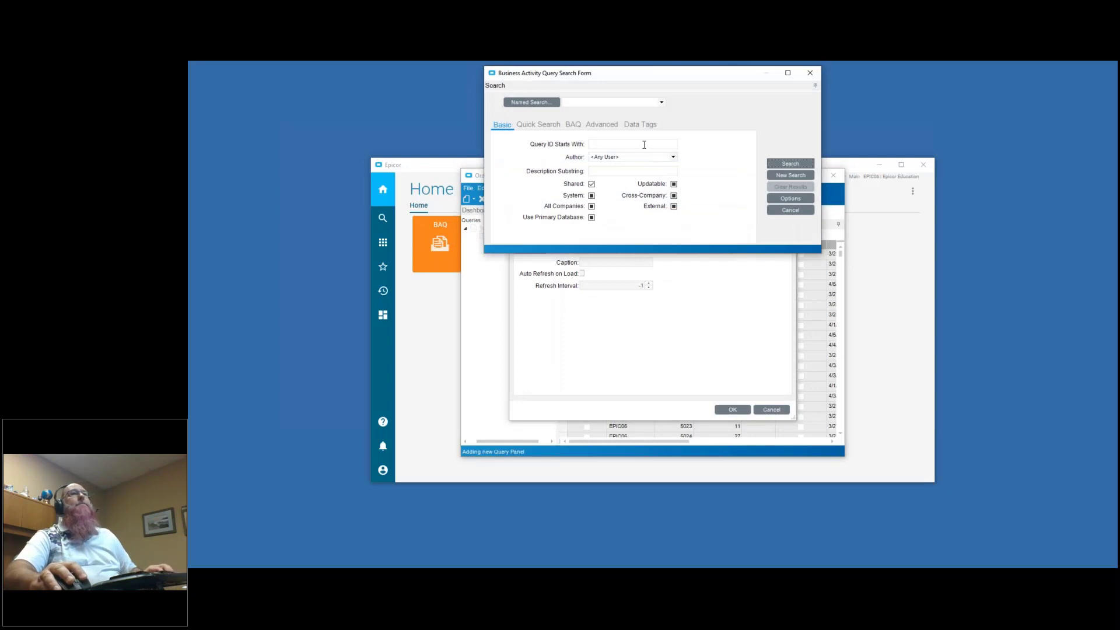
text(emug)
key(Return)
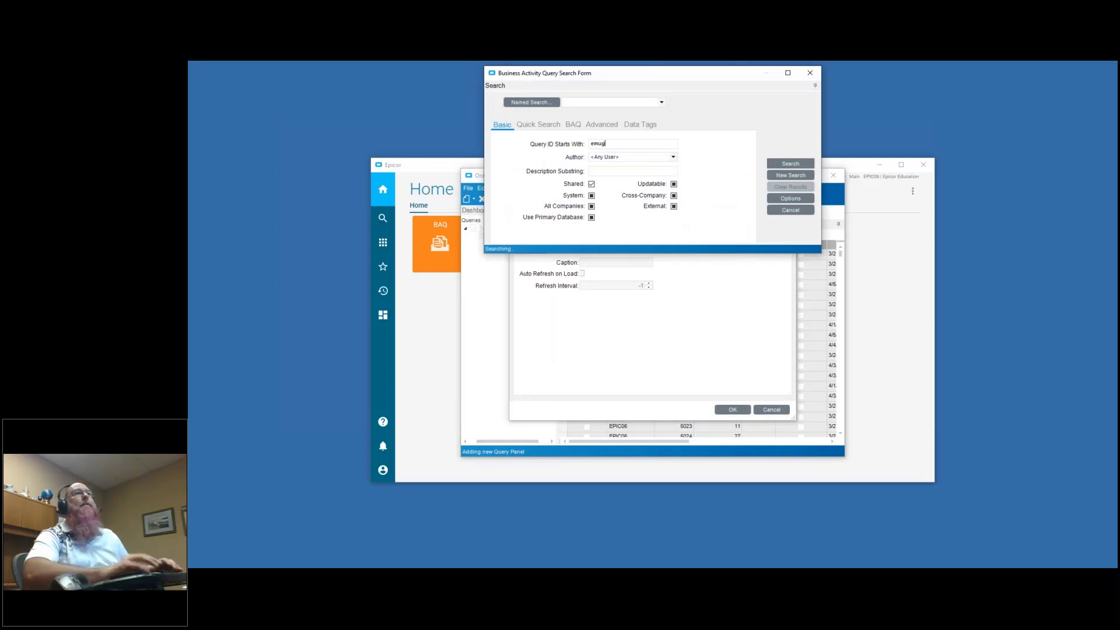
double_click(525, 269)
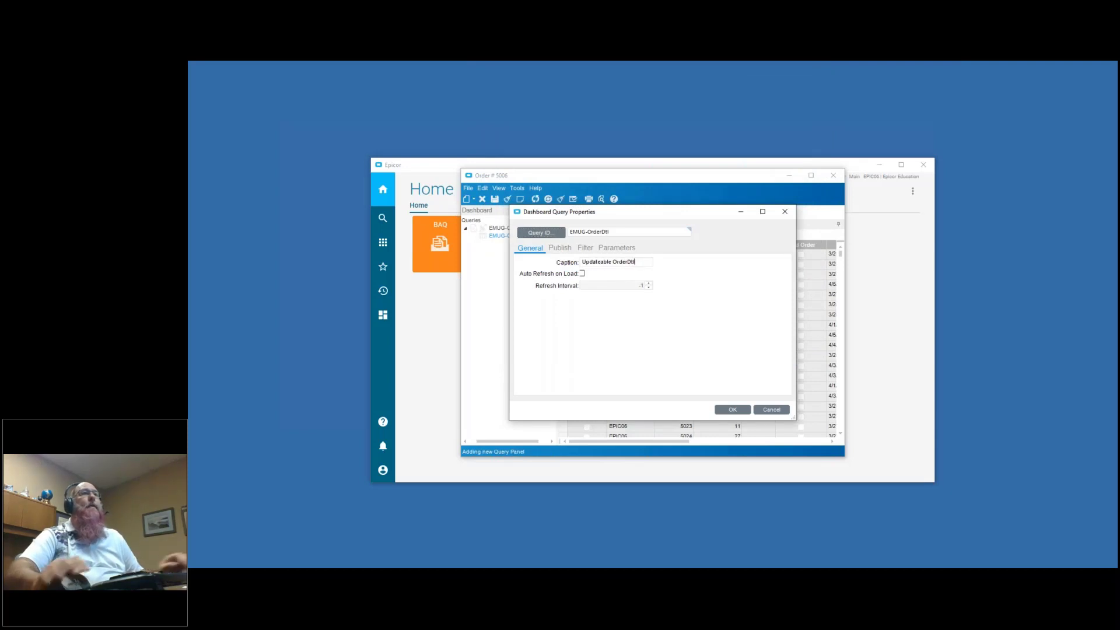
drag(614, 261, 581, 262)
key(Delete)
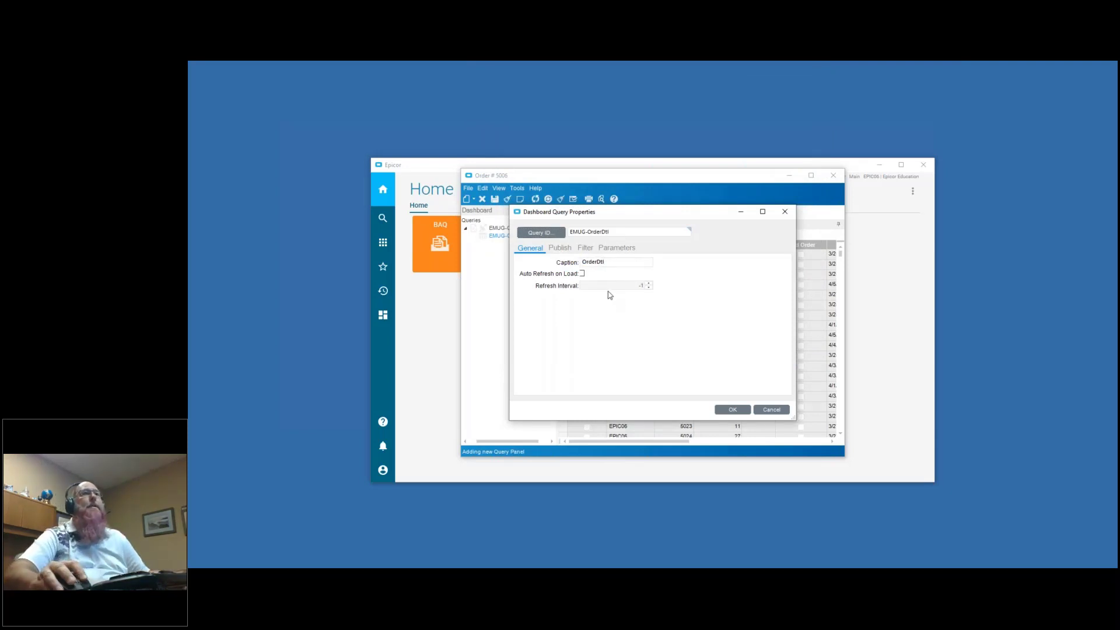
click(582, 274)
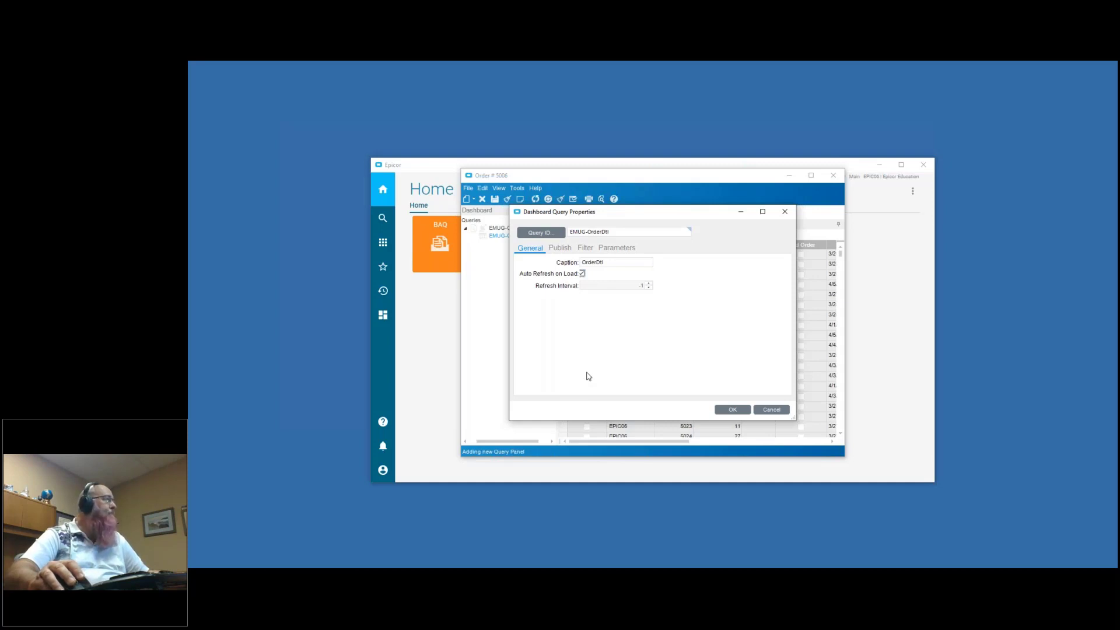
Filter the query on OrderHed_Company equals EMUG-Orders- Orders: OrderHed_Company.
click(586, 249)
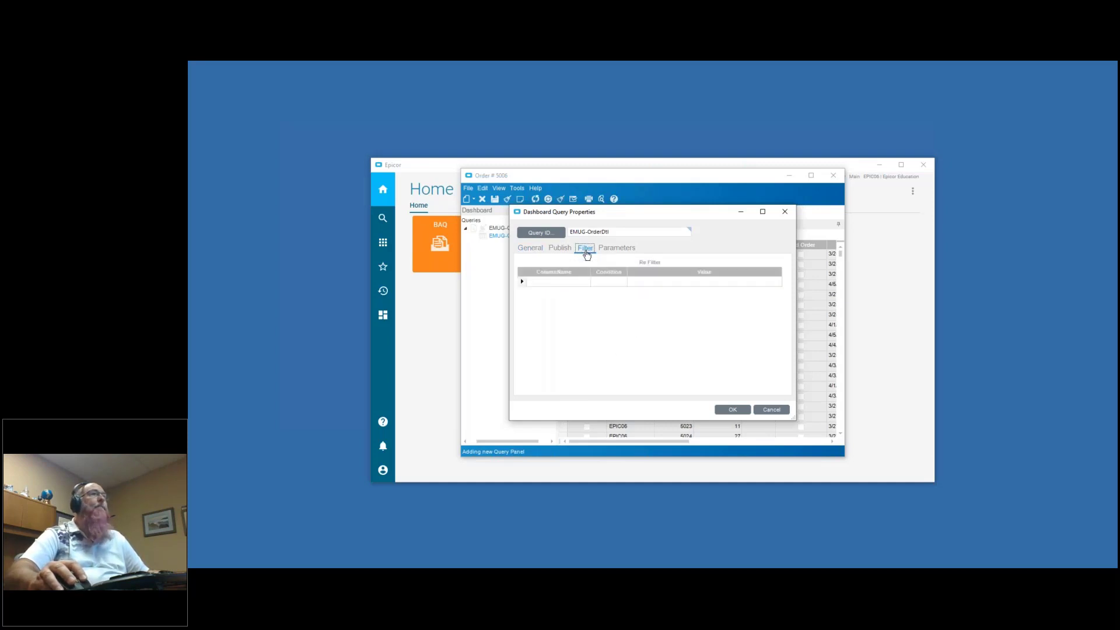
click(586, 282)
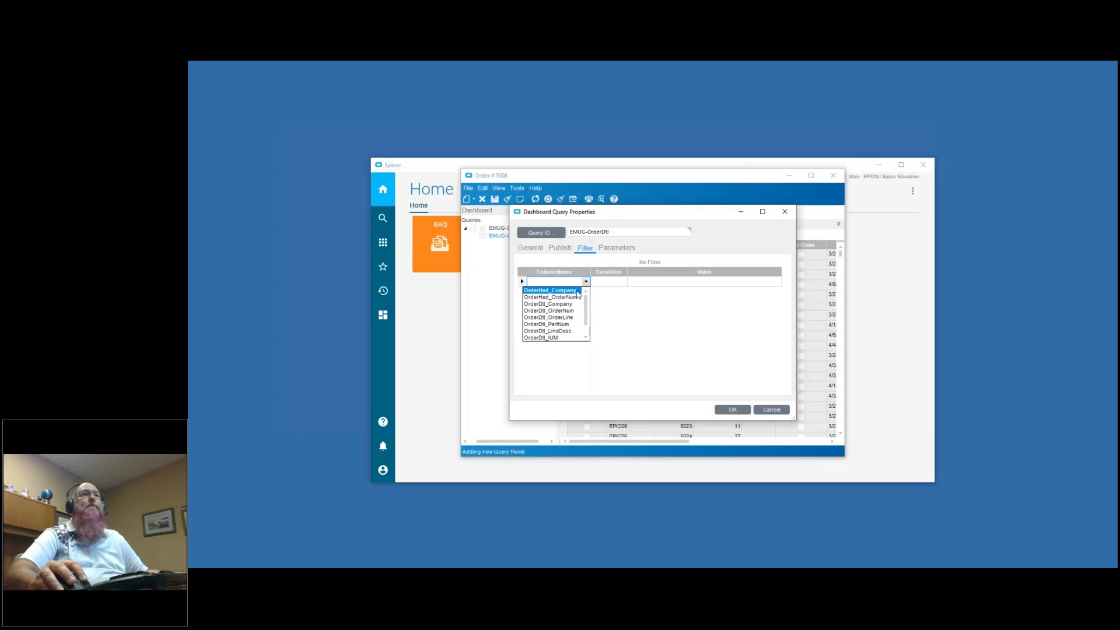
click(578, 293)
click(623, 283)
click(609, 291)
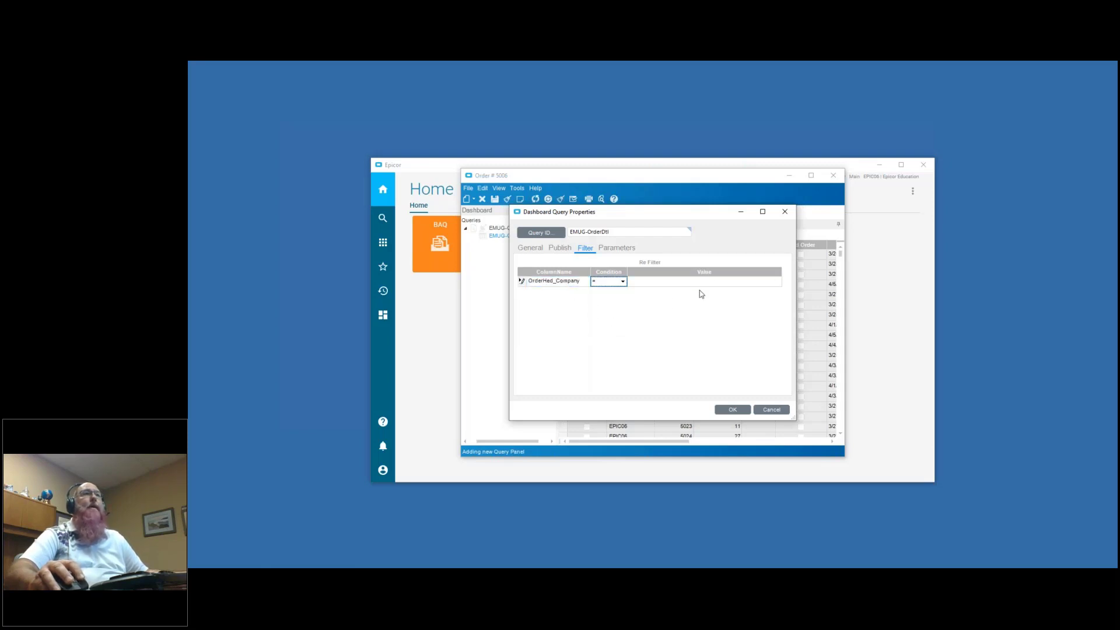
click(777, 282)
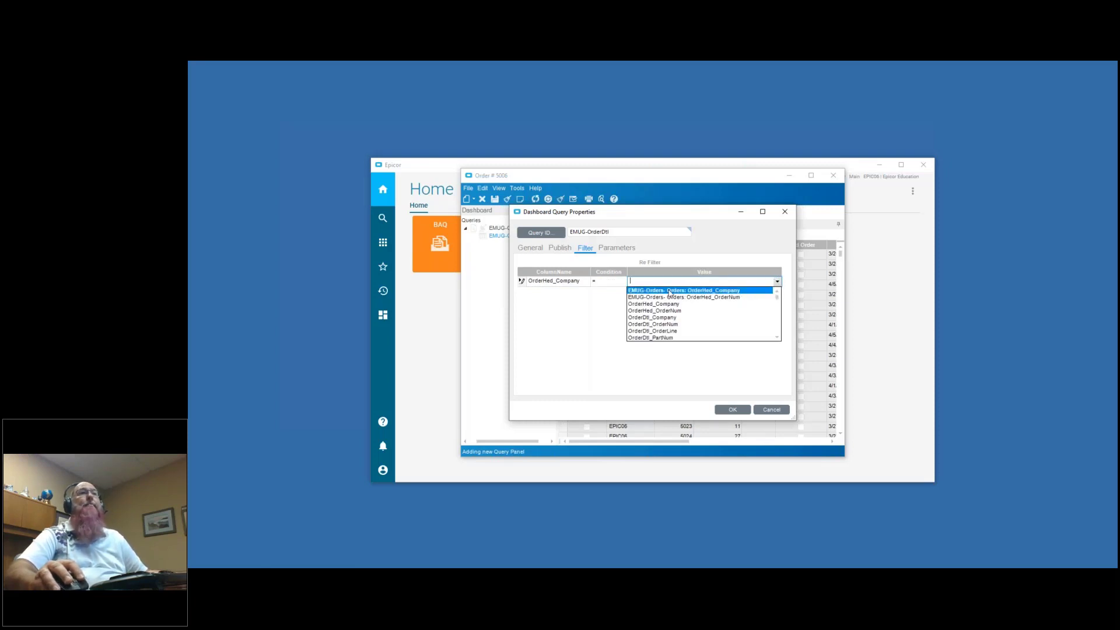
click(705, 291)
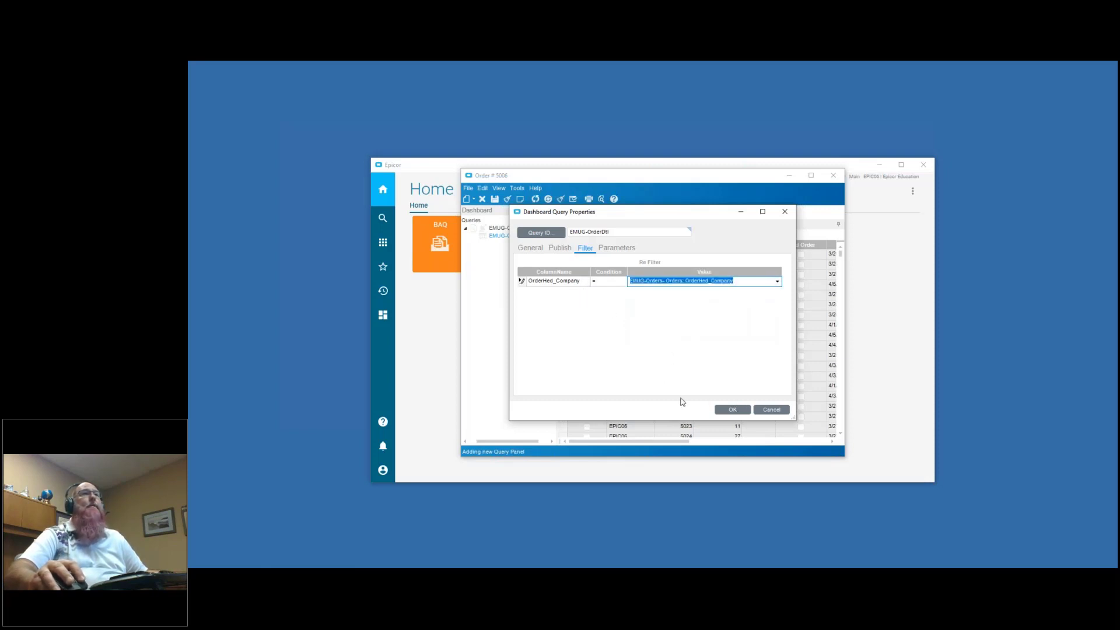
click(581, 282)
click(581, 283)
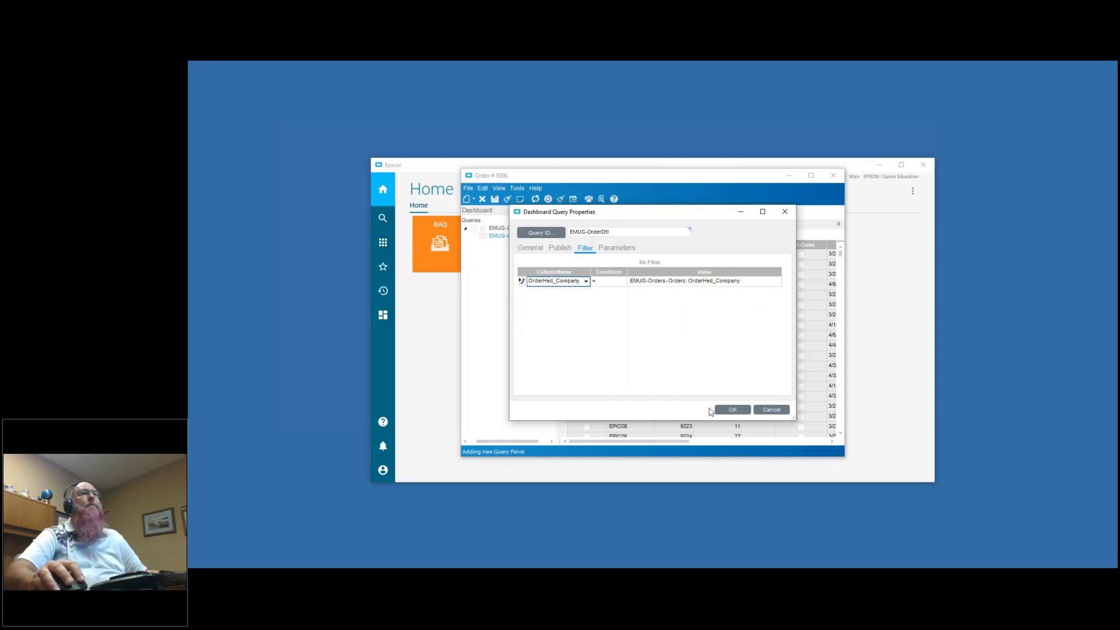
click(734, 411)
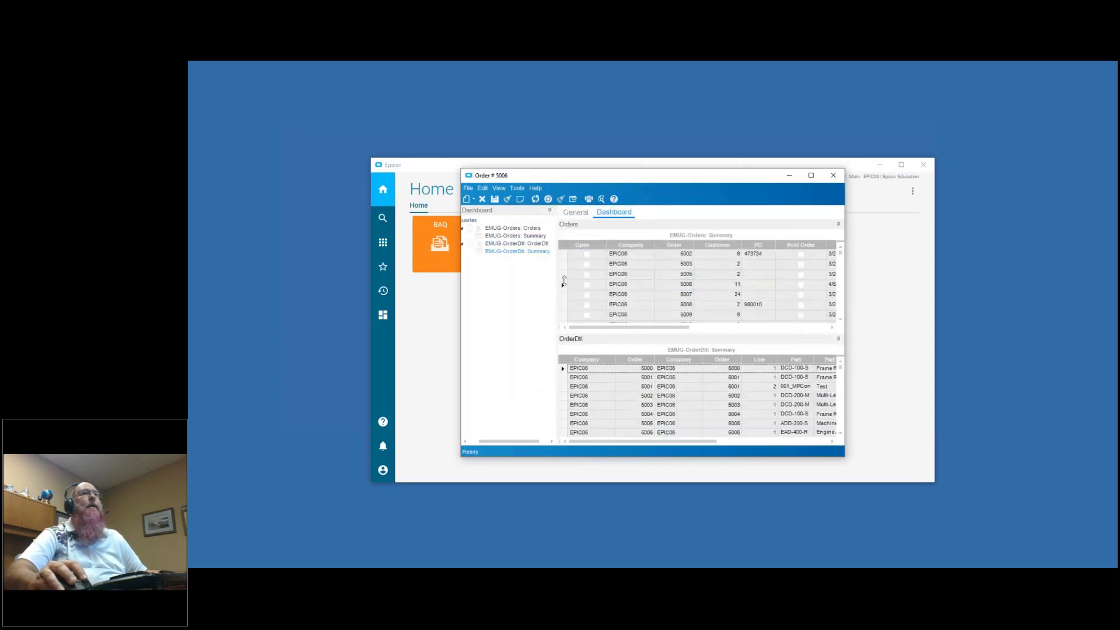
Inspect the EMUG-OrderDtl: Summary grid's filter properties and close them without changes.
click(531, 251)
right_click(532, 252)
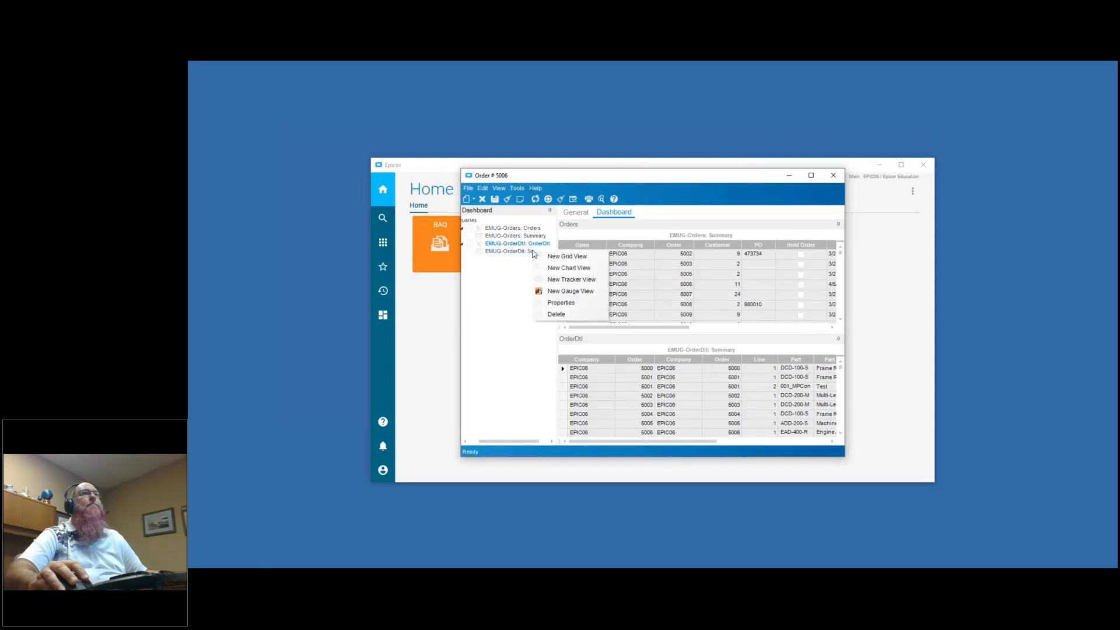
click(506, 253)
right_click(511, 255)
click(537, 258)
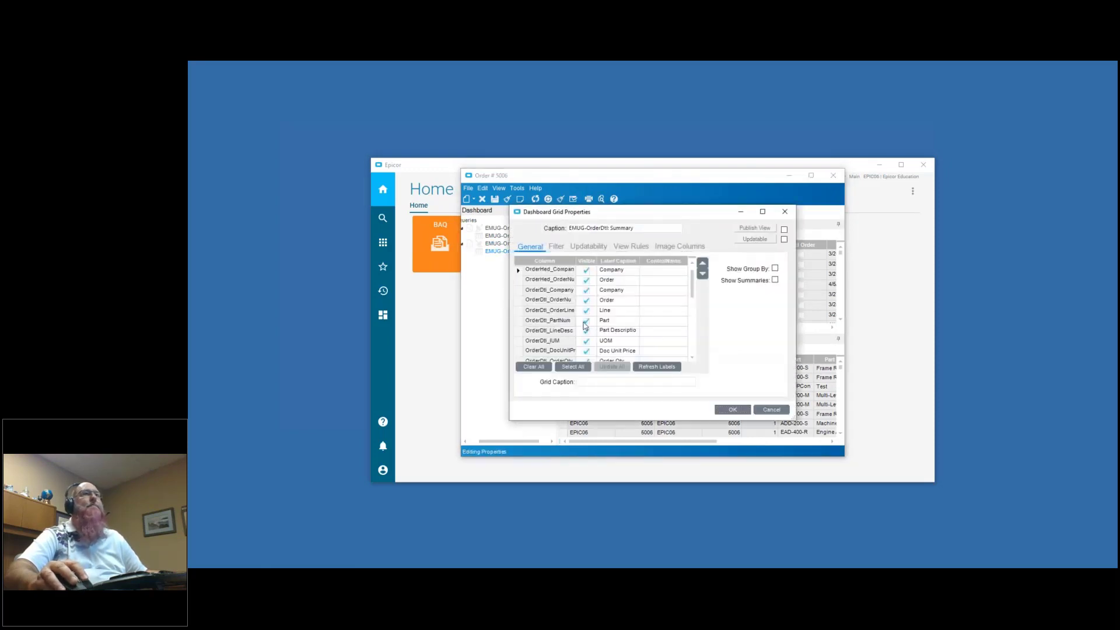
click(556, 248)
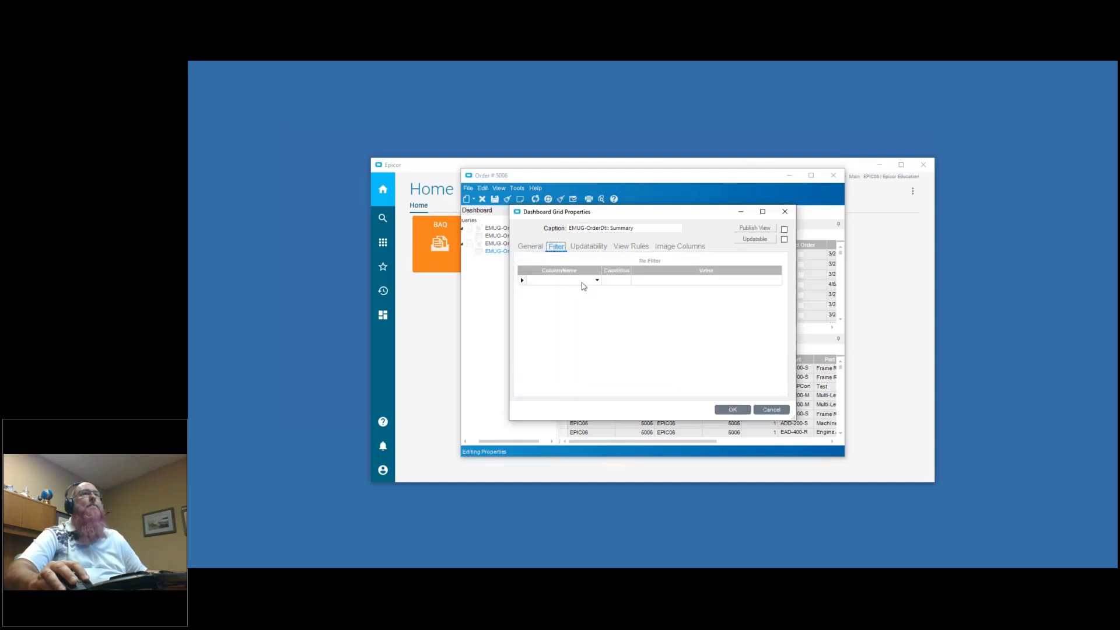
click(771, 409)
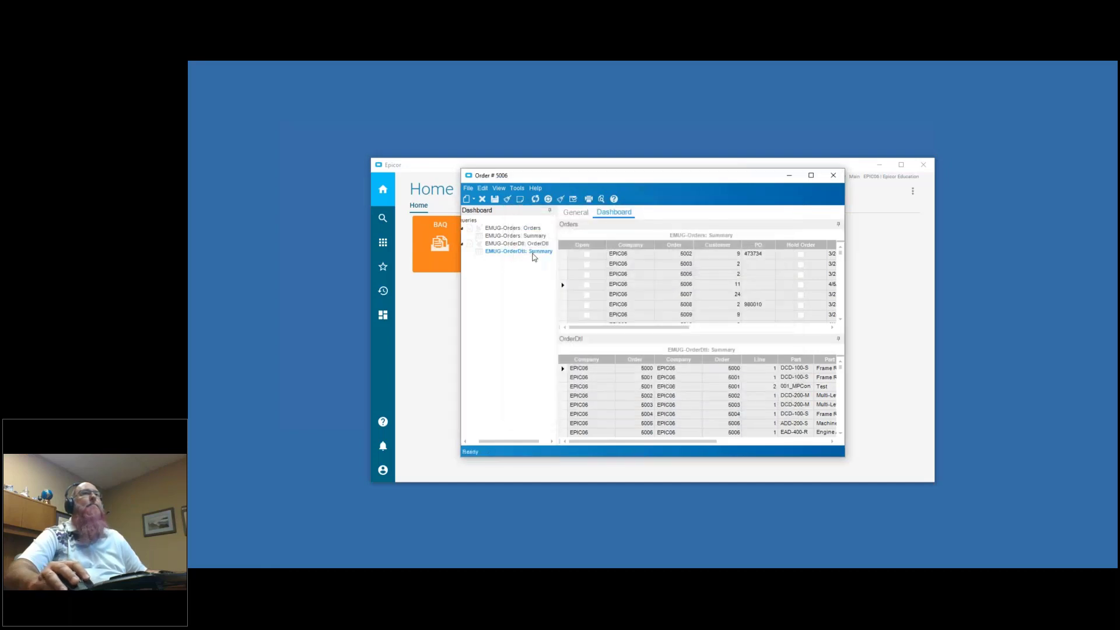
Add a grid filter OrderHed_OrderNum equals EMUG-Orders- Orders: OrderHed_OrderNum.
right_click(560, 298)
click(606, 317)
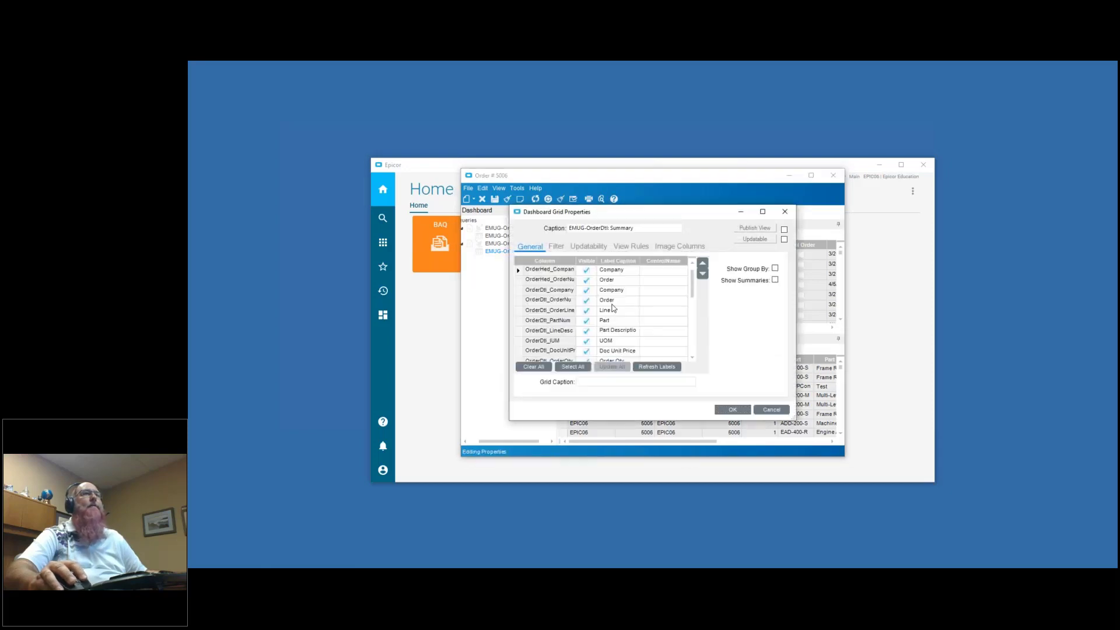
click(555, 246)
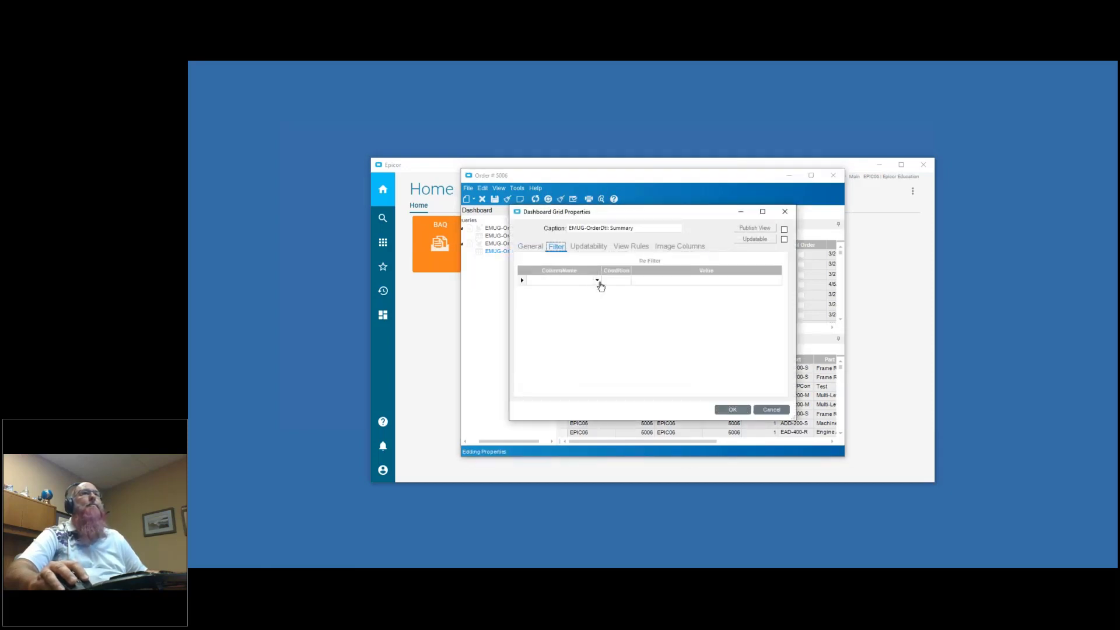
click(599, 281)
click(597, 281)
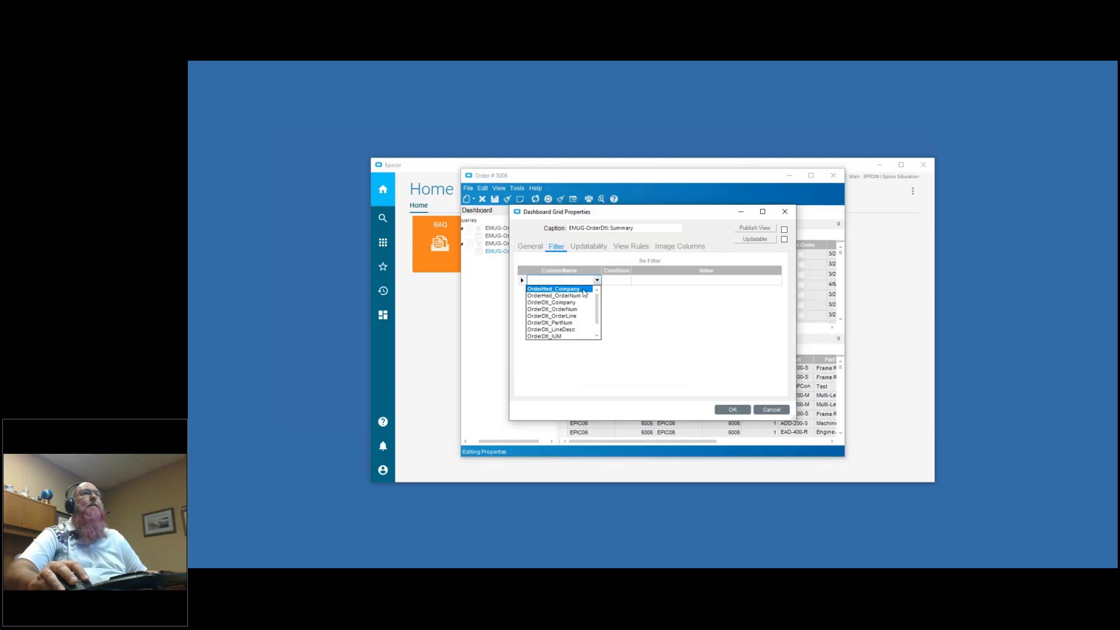
click(579, 300)
click(633, 280)
click(623, 290)
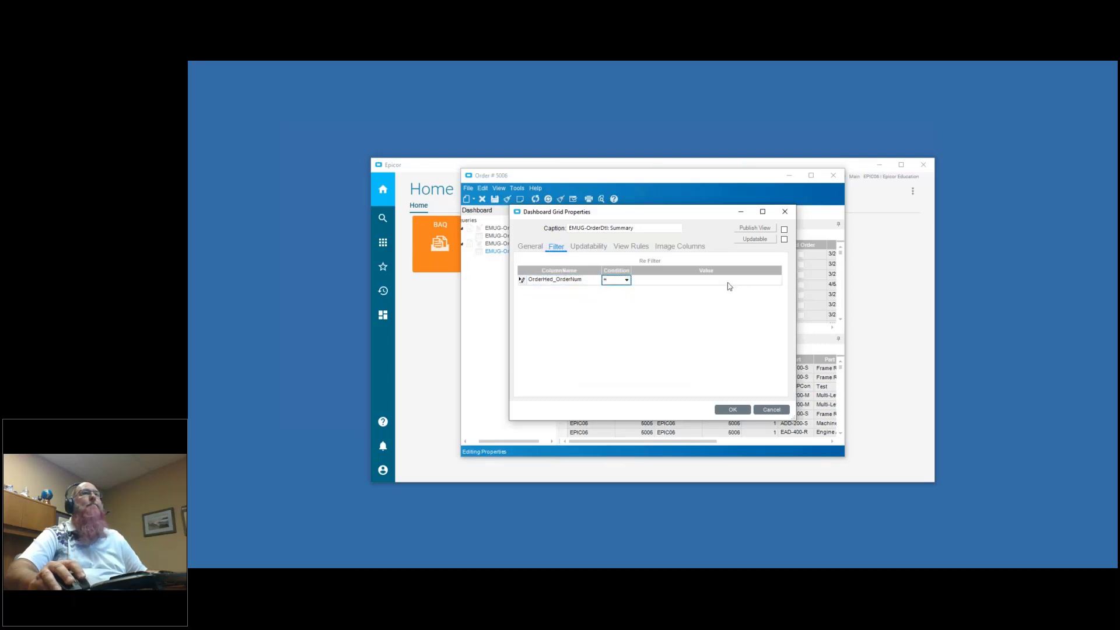
click(773, 280)
click(776, 280)
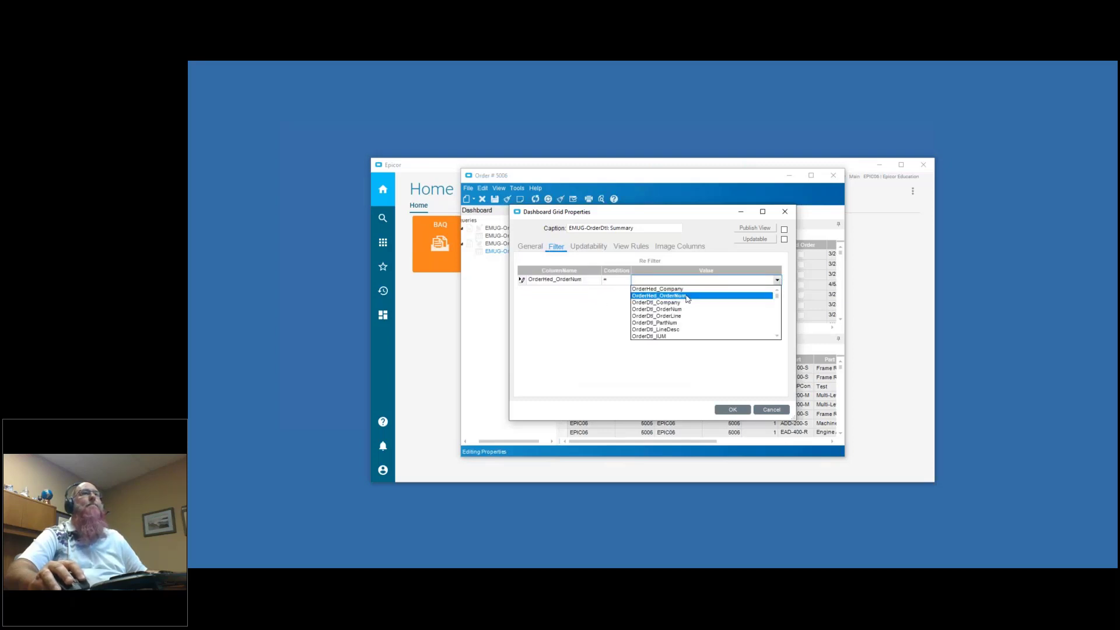
scroll(742, 297, down, 4)
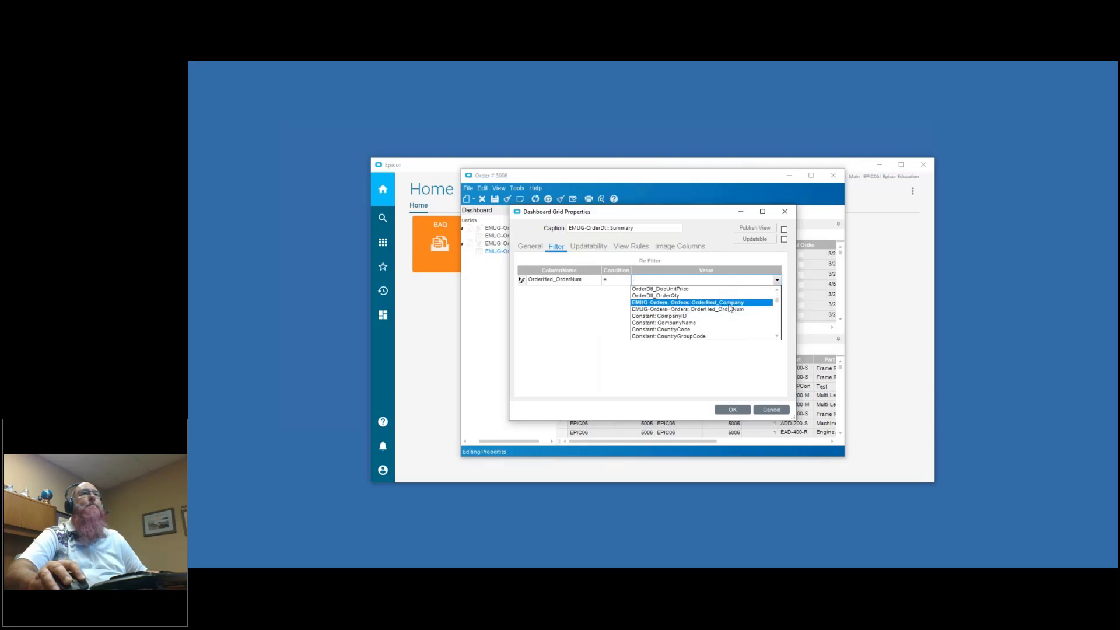
click(743, 309)
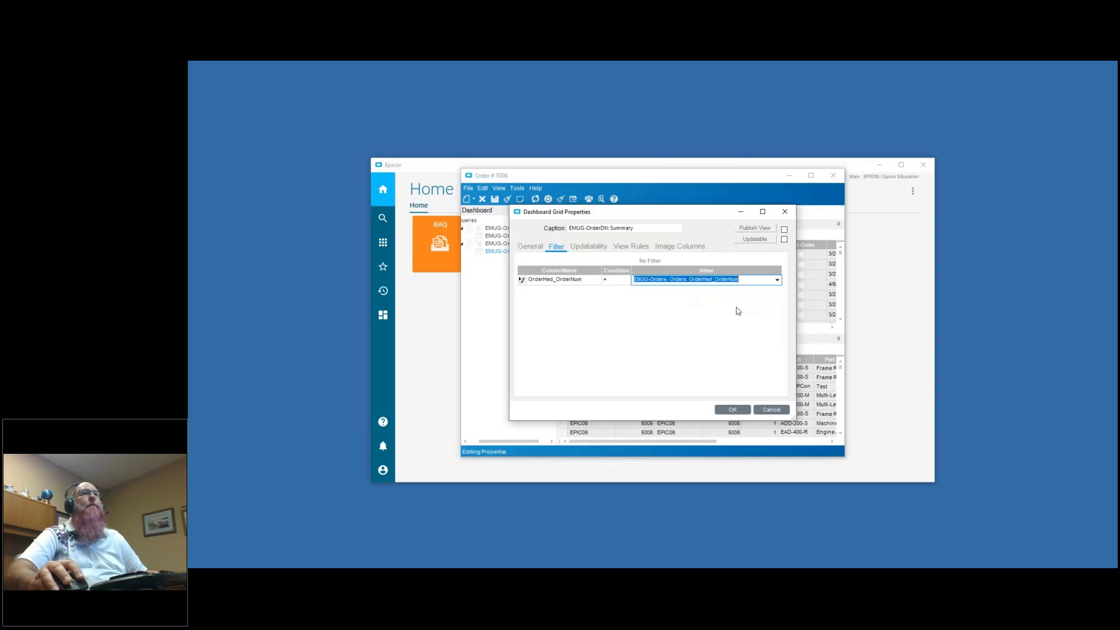
click(732, 410)
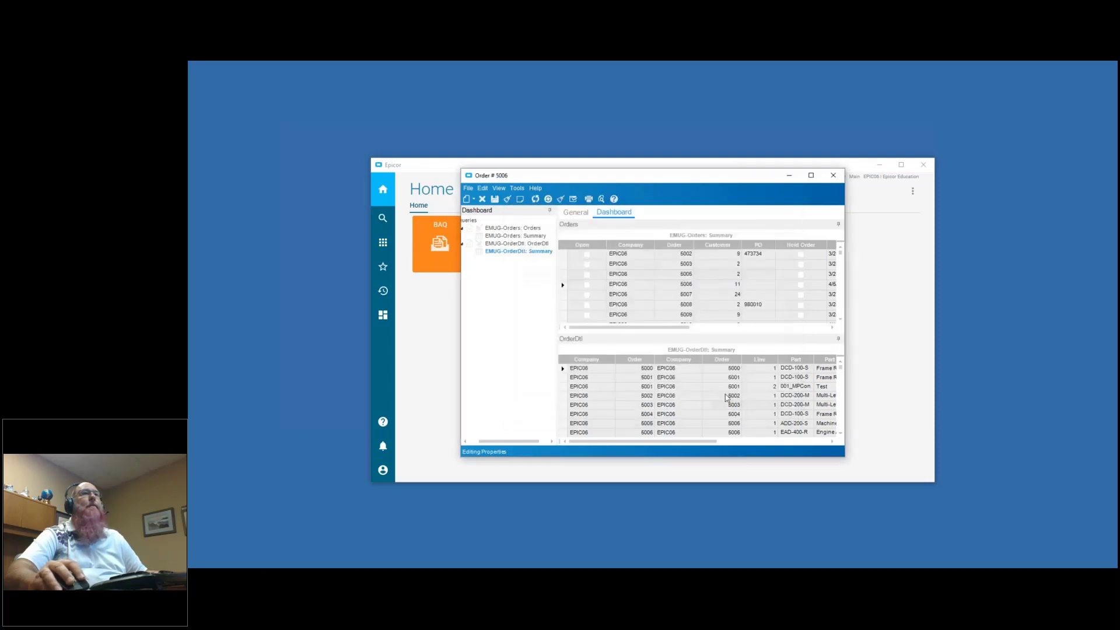
right_click(531, 245)
Add a second query filter row: OrderHed_OrderNum equals EMUG-Orders- Orders: OrderHed_OrderNum.
click(560, 299)
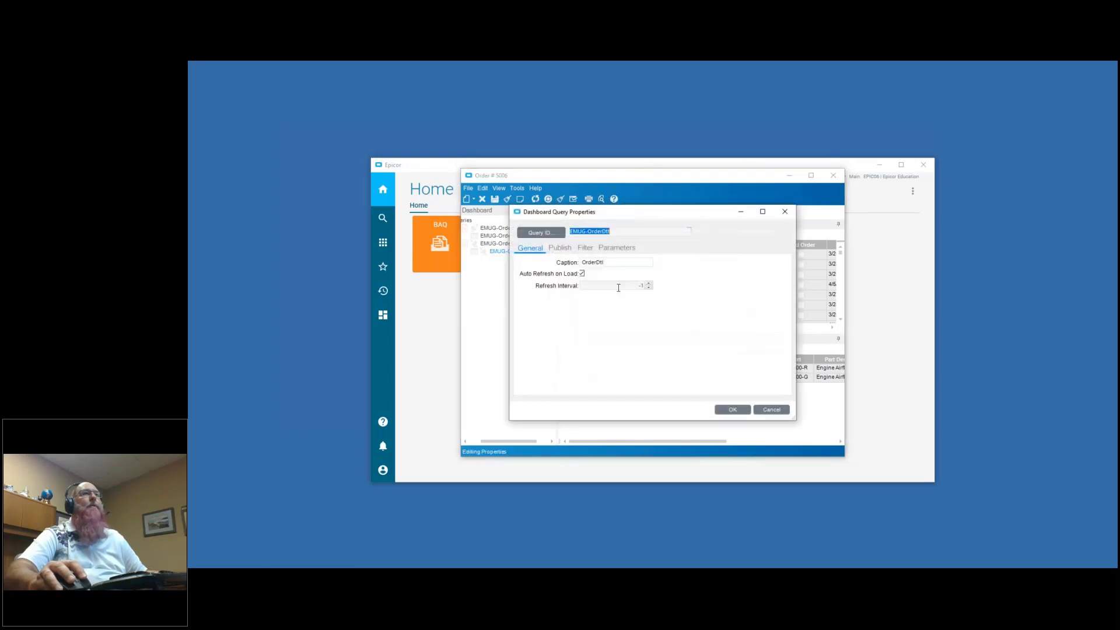
click(585, 248)
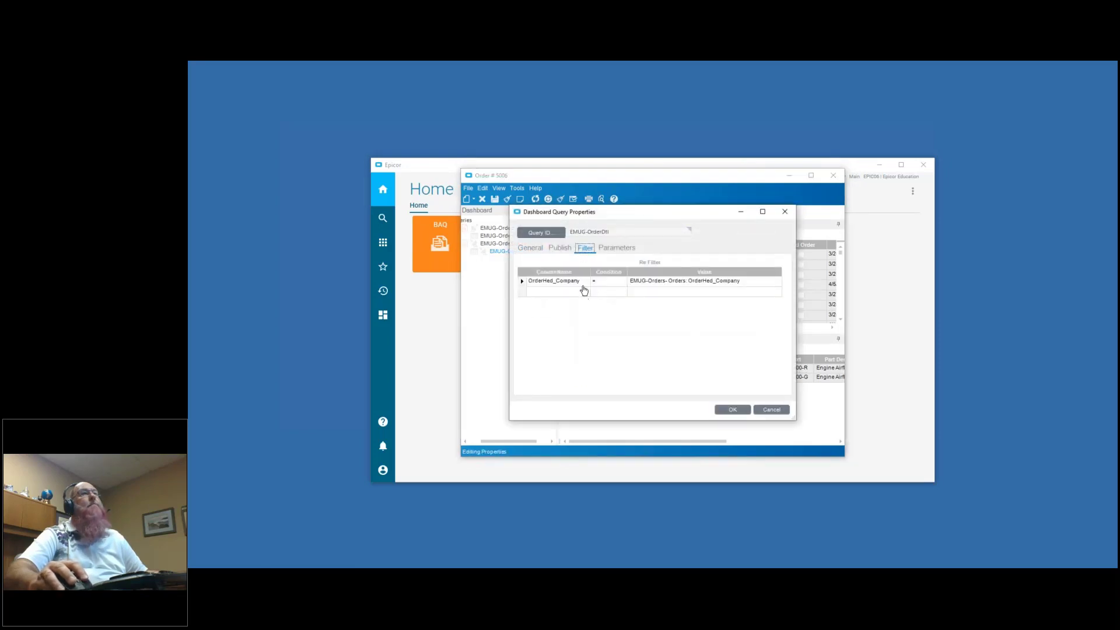
click(584, 294)
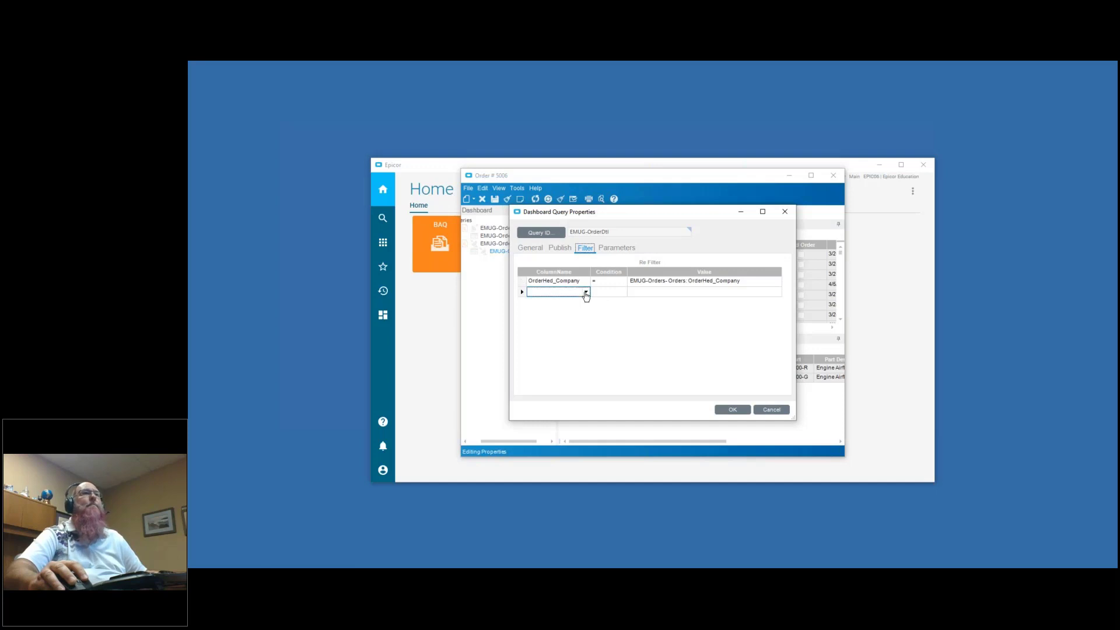
click(585, 291)
click(573, 307)
click(624, 296)
click(622, 292)
click(604, 299)
click(778, 293)
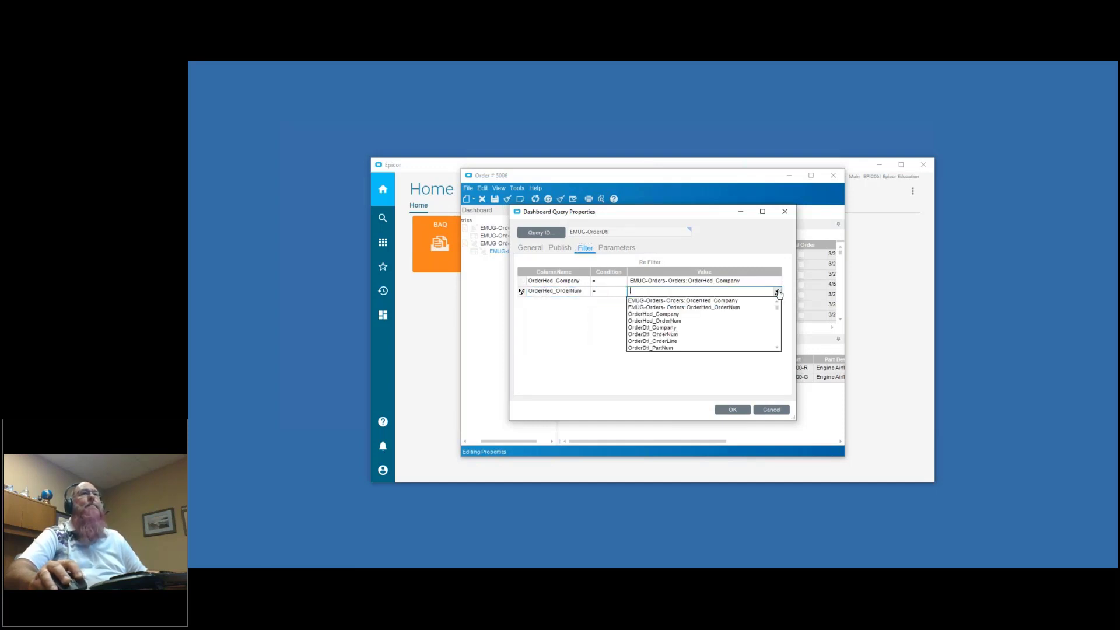
click(697, 308)
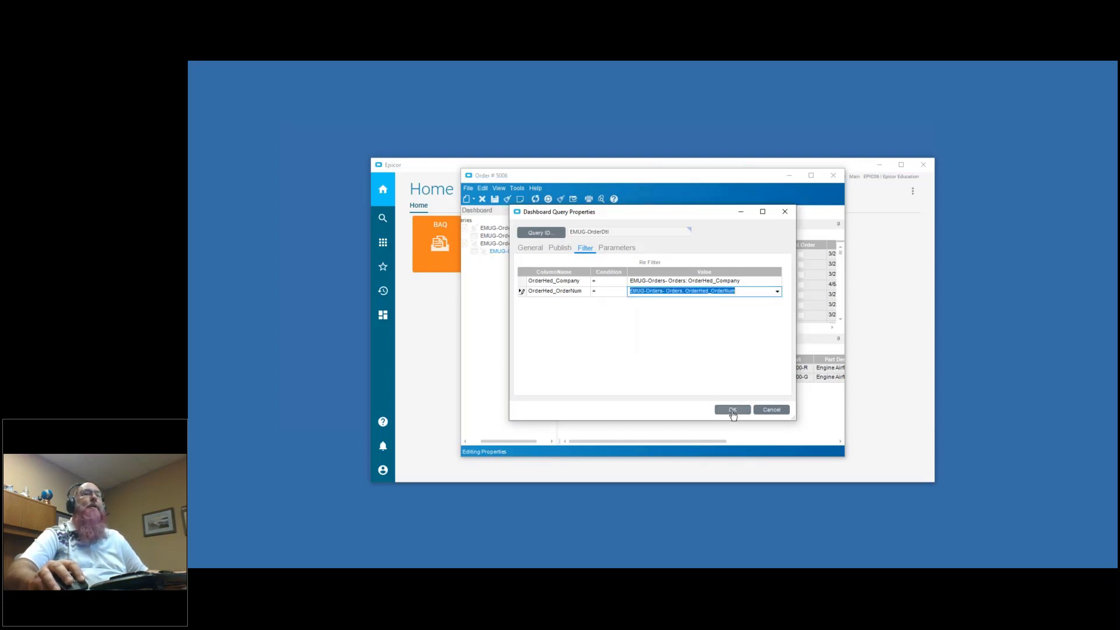
click(732, 410)
right_click(530, 265)
Delete the OrderHed_OrderNum filter row from the OrderDtl Summary grid properties.
click(551, 274)
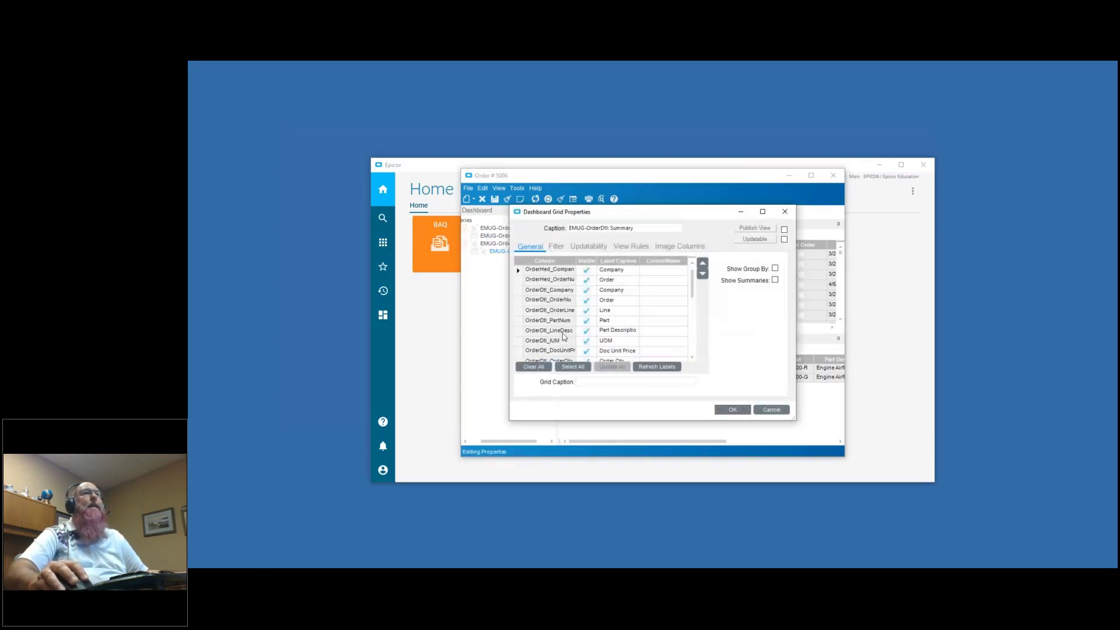
click(557, 247)
click(576, 283)
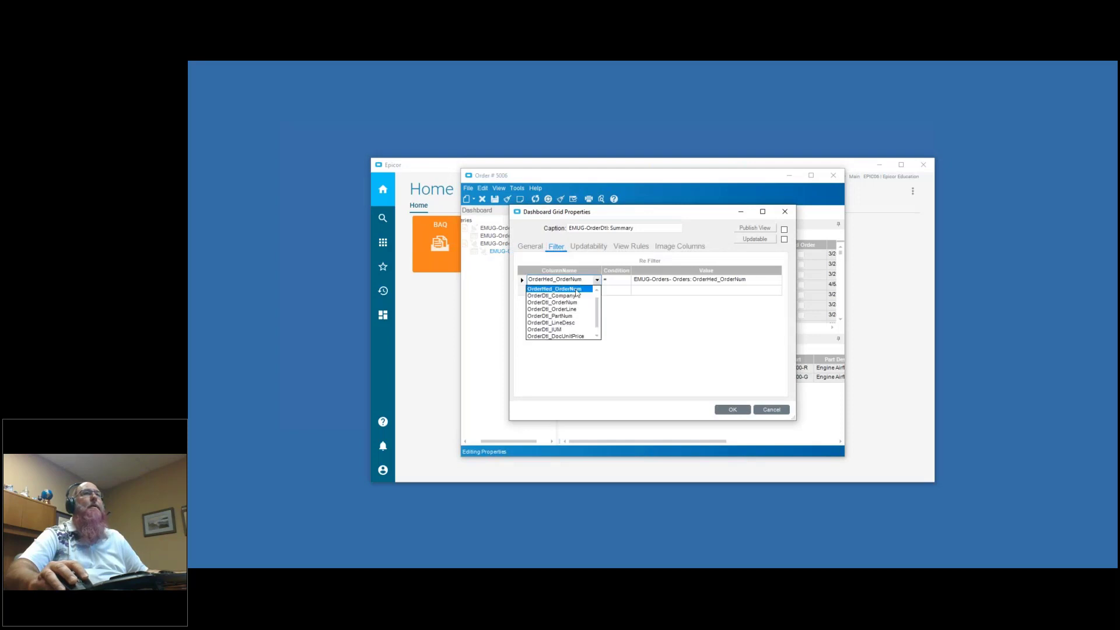
click(576, 284)
click(524, 281)
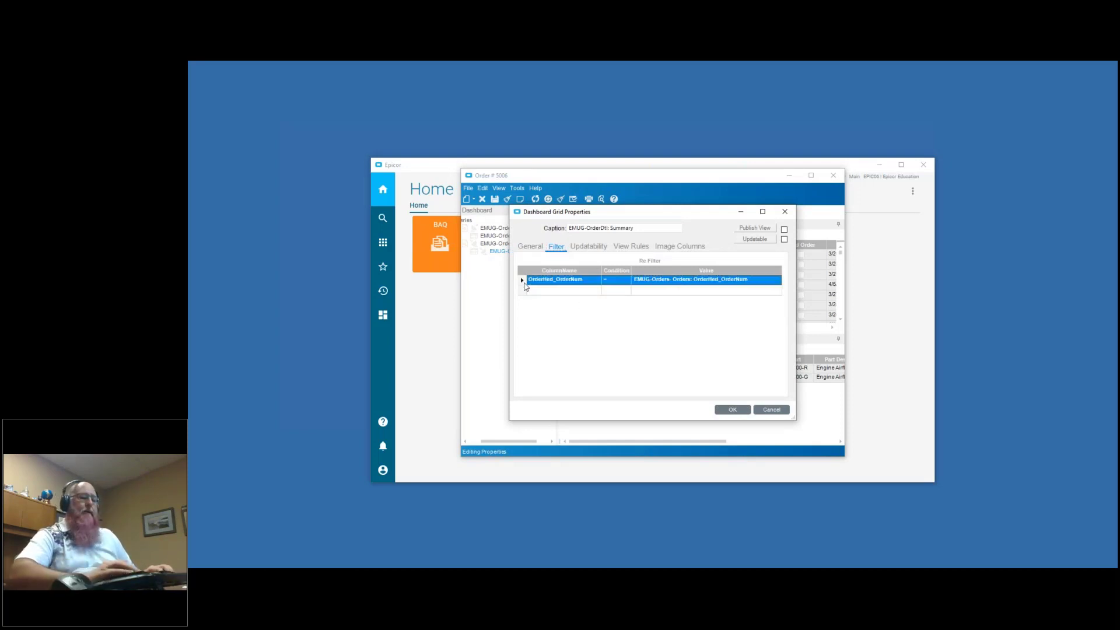
key(Delete)
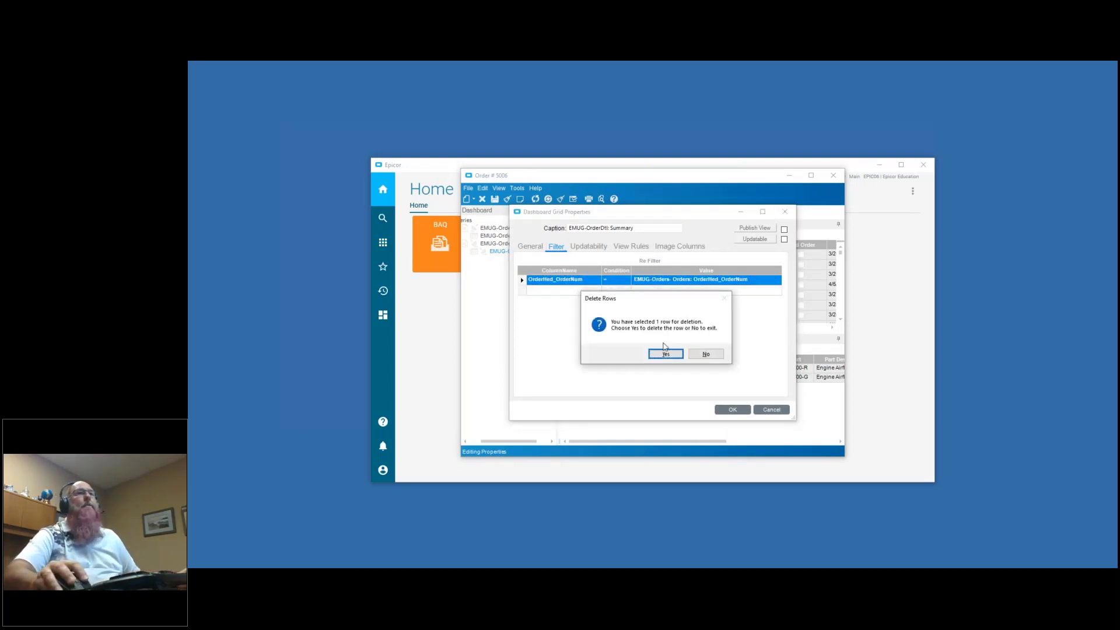
click(665, 355)
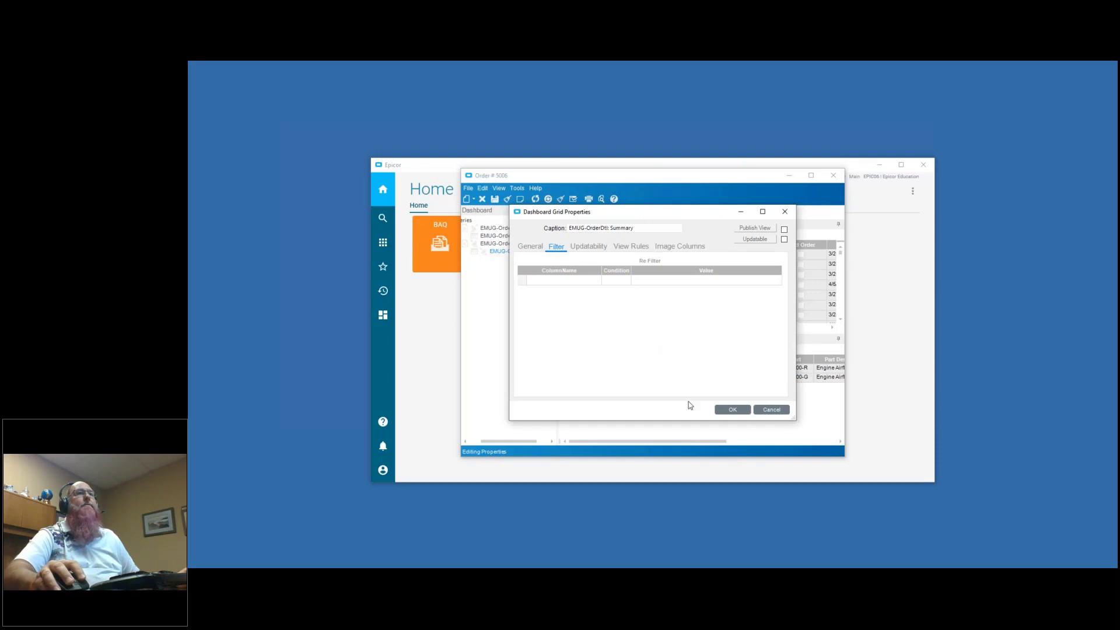
click(732, 409)
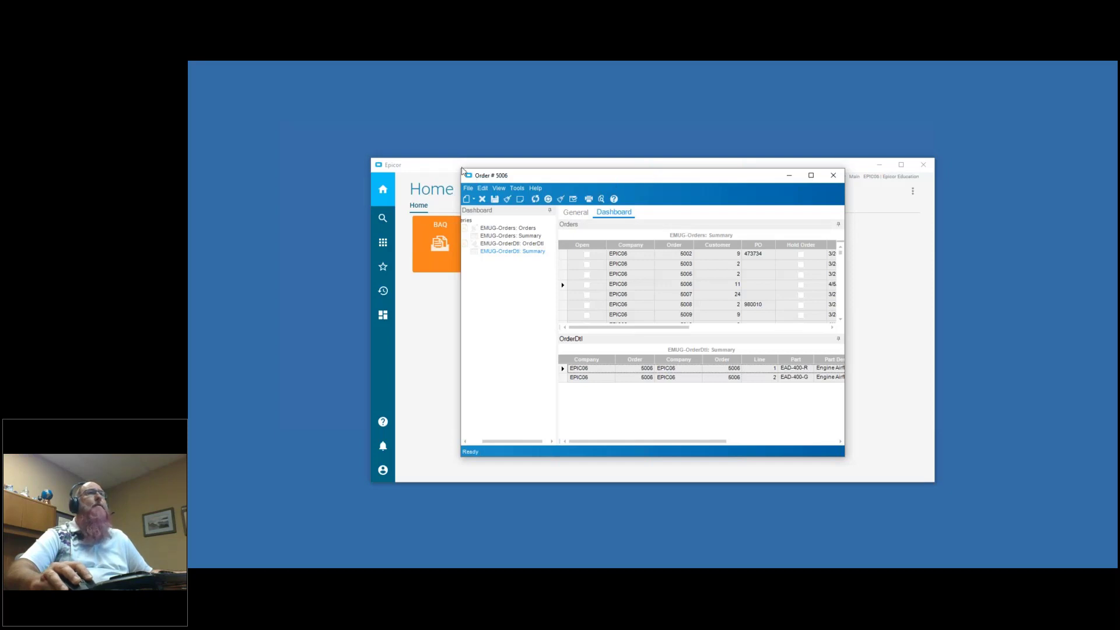
Enlarge the dashboard window, then select orders 5003 and 5006 to check OrderDtl updates.
drag(459, 167, 242, 74)
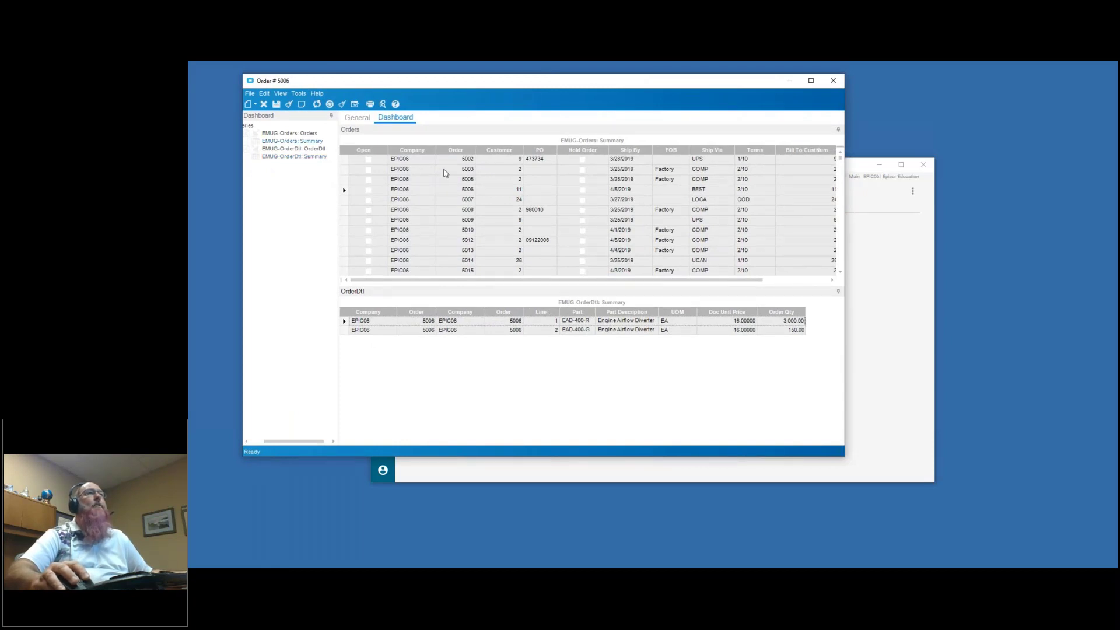
click(463, 169)
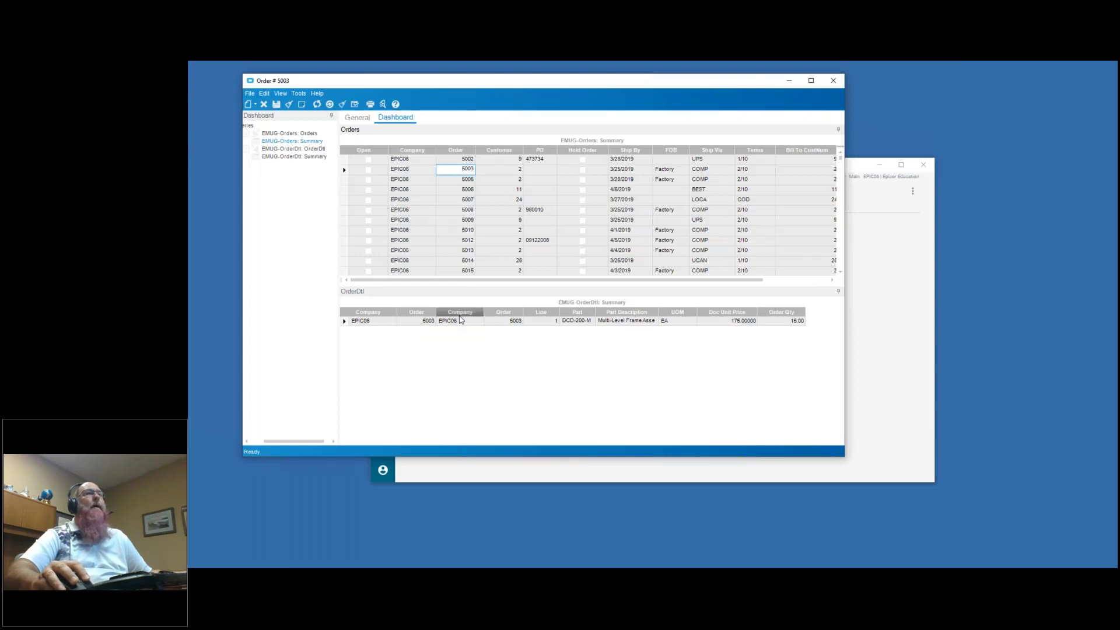
click(456, 191)
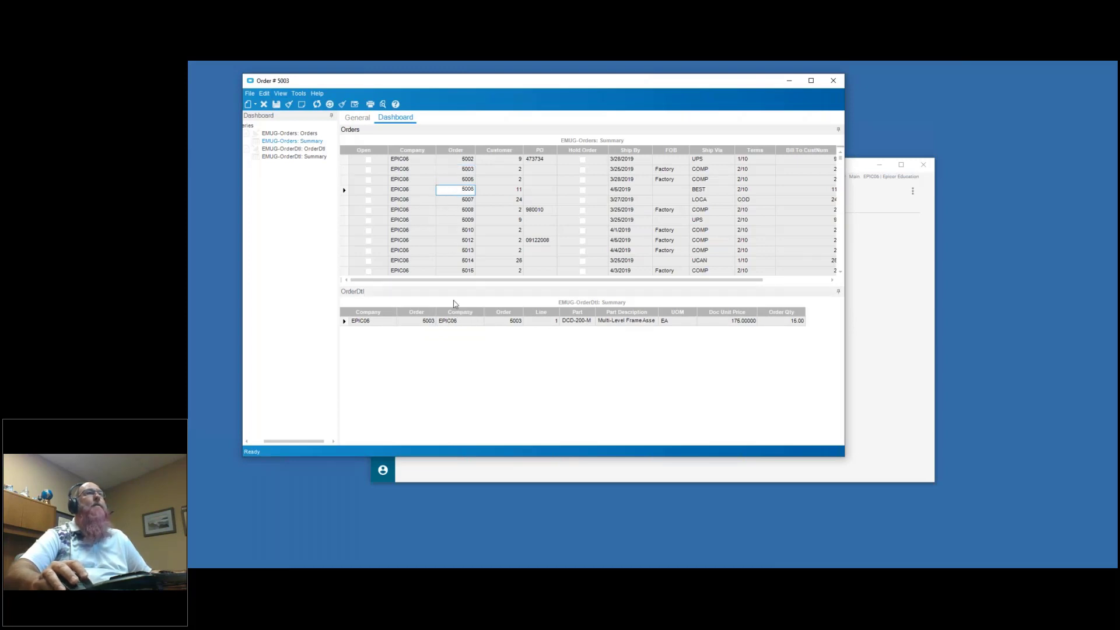
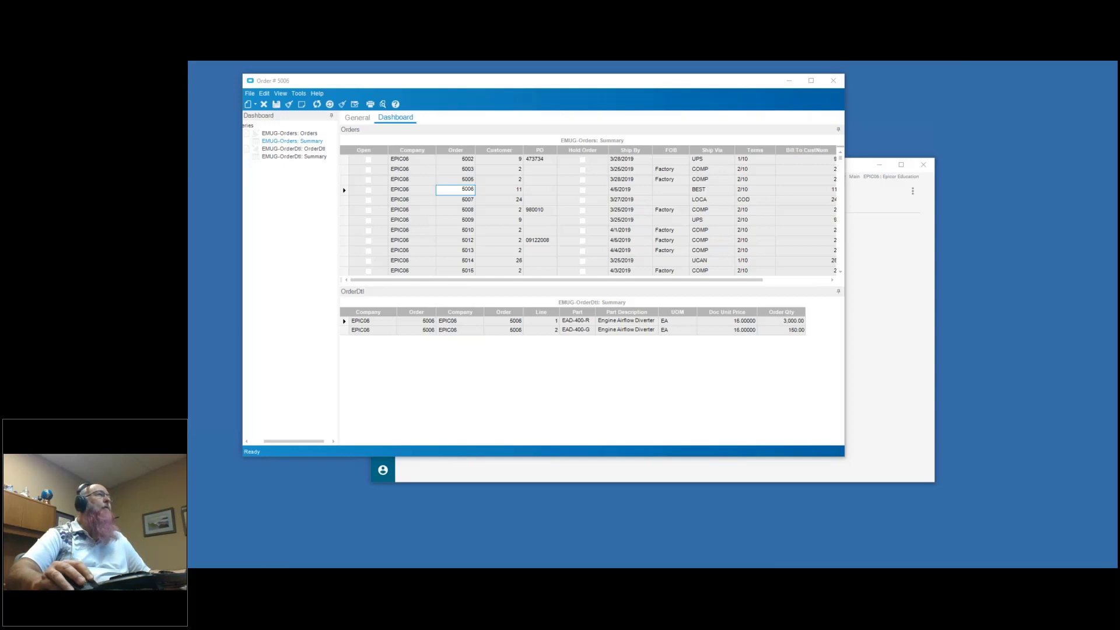
Review the Orders and OrderDtl query properties without making changes.
click(313, 152)
right_click(312, 152)
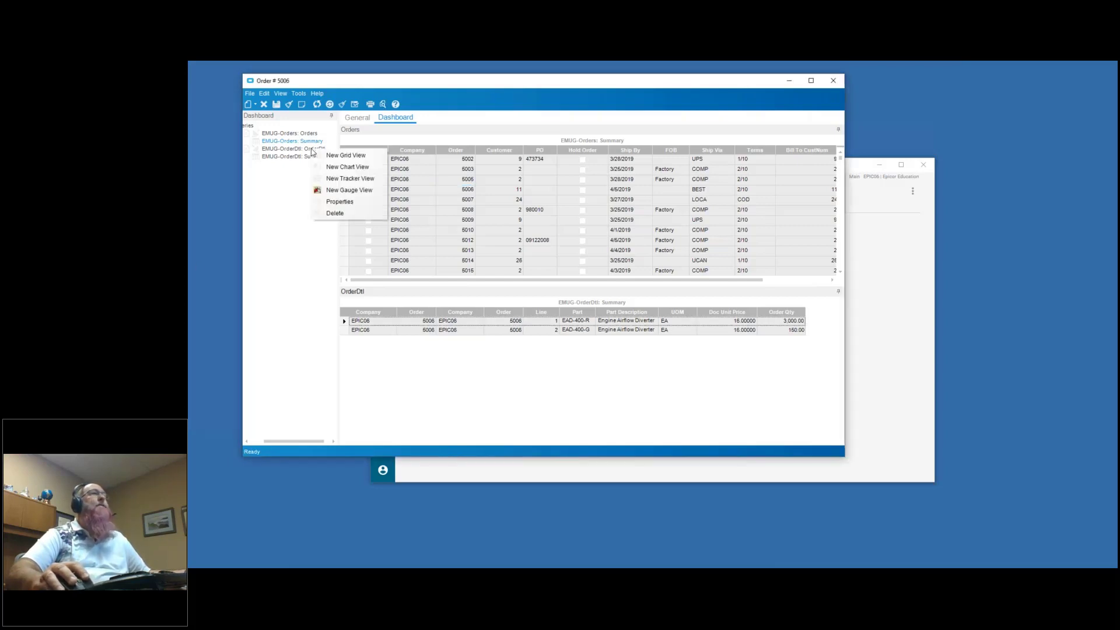
click(341, 202)
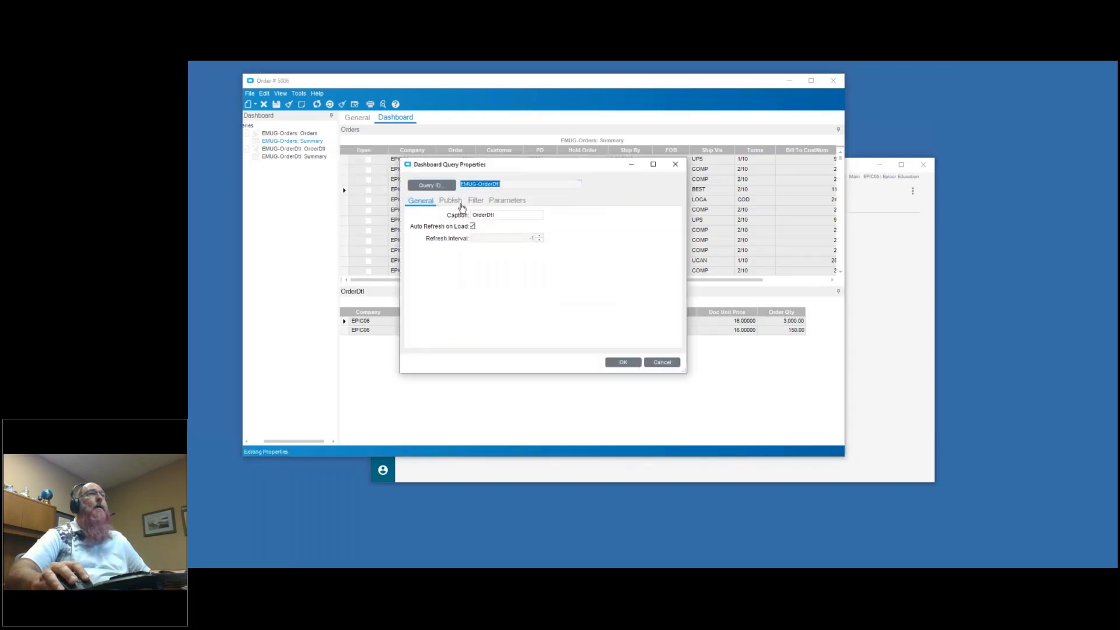
click(662, 362)
click(309, 149)
right_click(333, 149)
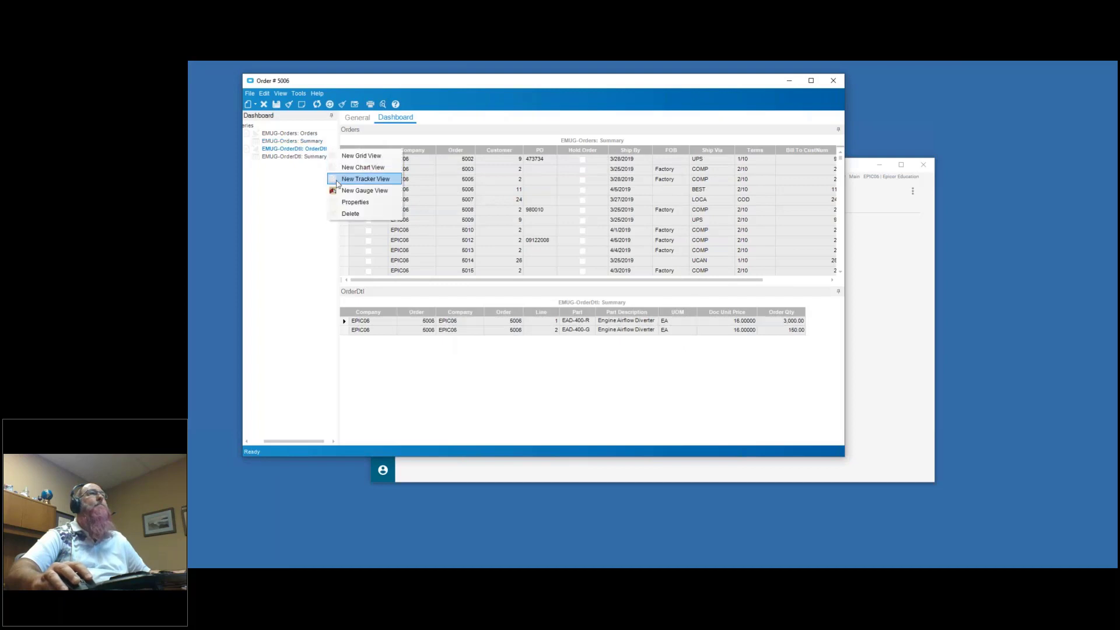
click(348, 202)
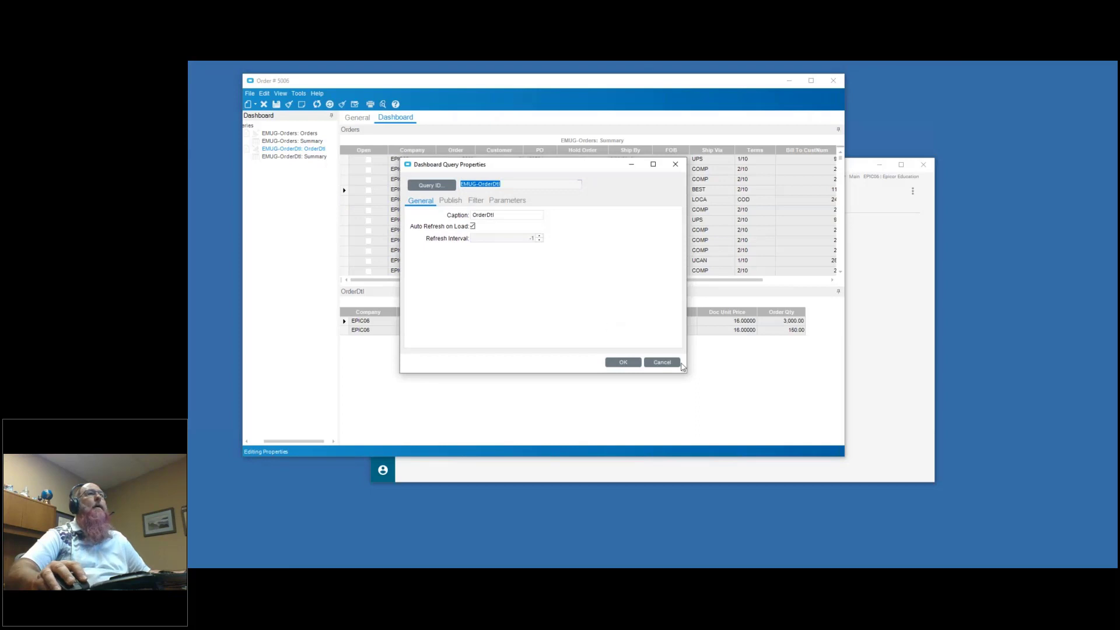
click(662, 362)
Rename the OrderDtl summary grid's caption to OrderDtl and mark the grid Updatable.
right_click(316, 157)
click(330, 174)
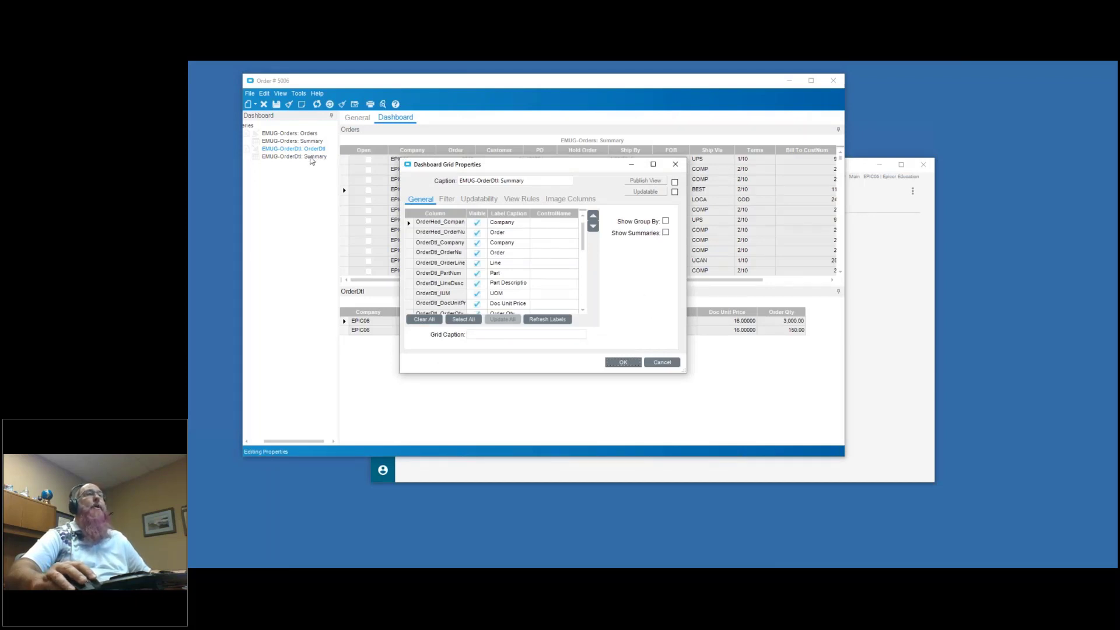
triple_click(534, 182)
text(OrderDtl)
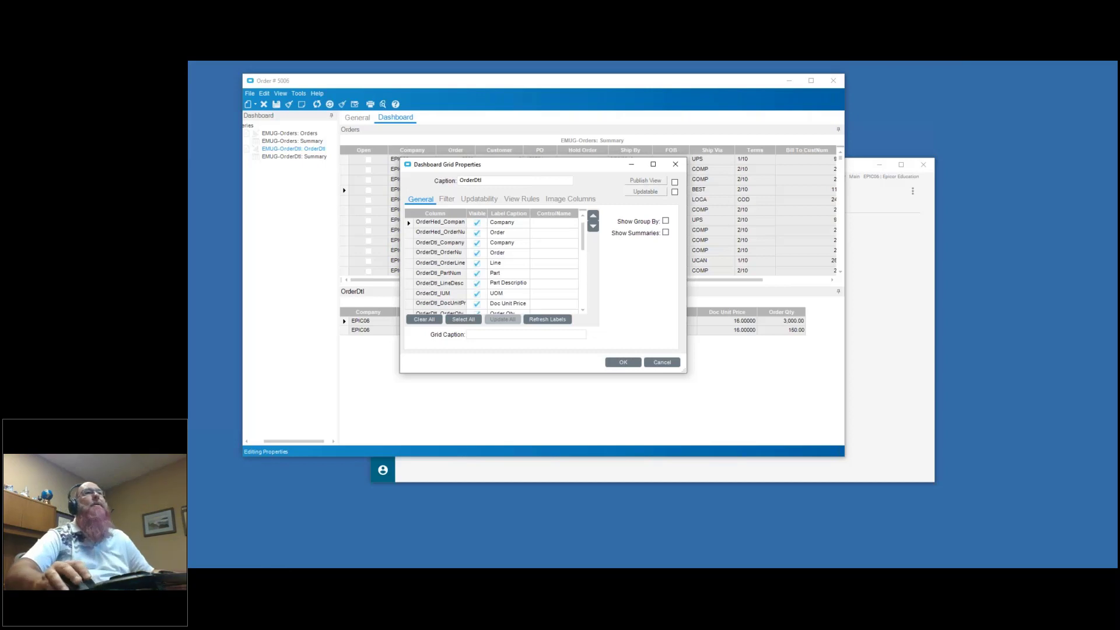
click(675, 192)
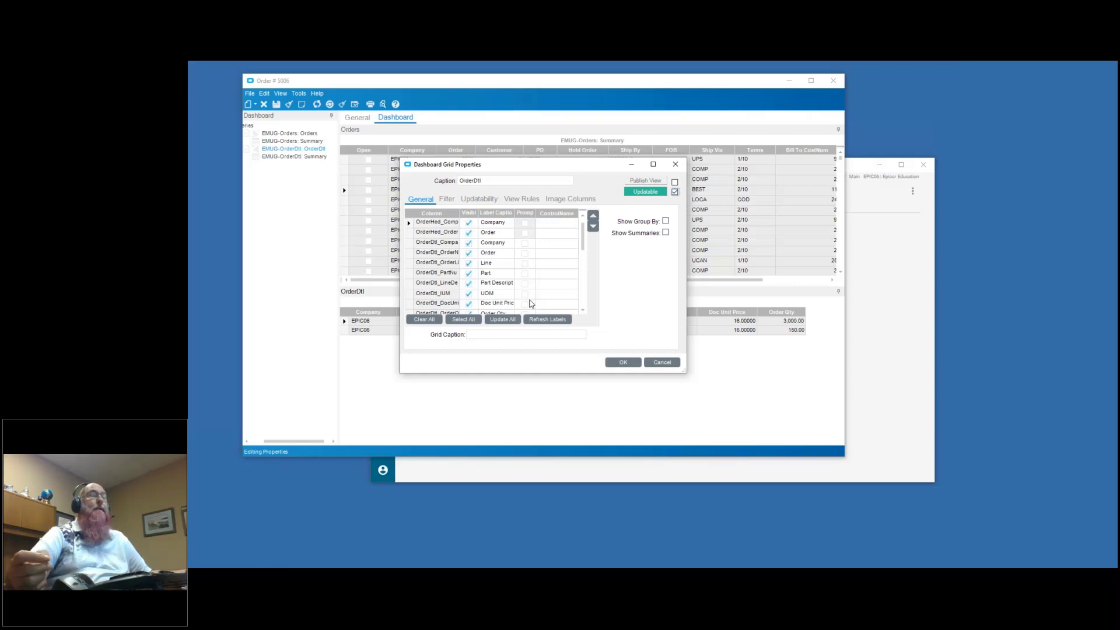
Tick Prompt for every OrderDtl column with Update All, review Updatability, and apply the grid settings.
click(511, 321)
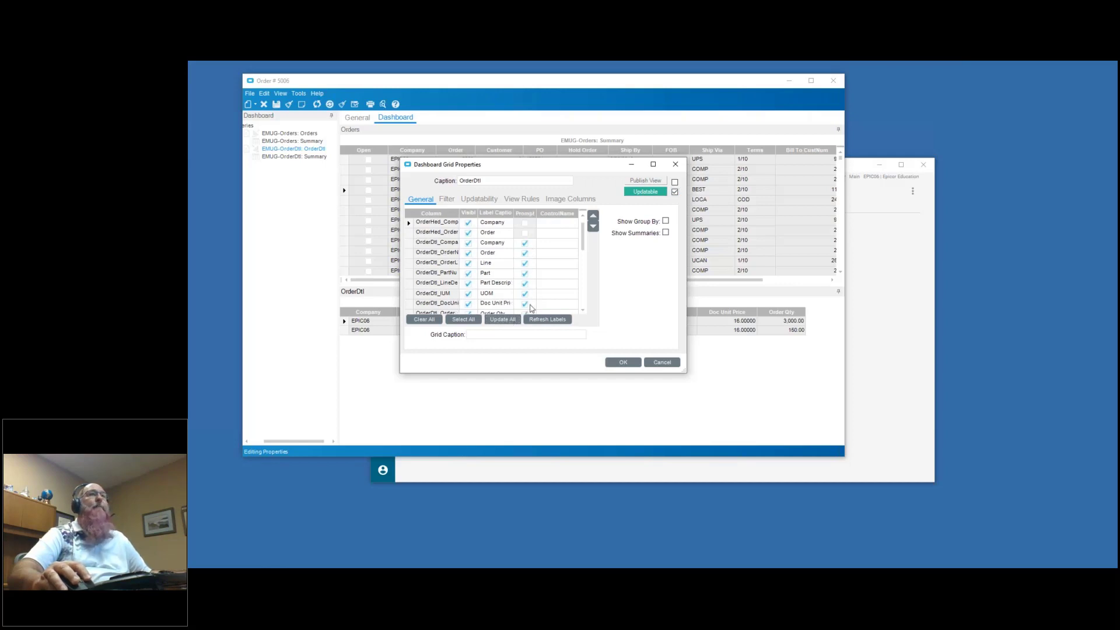
click(582, 310)
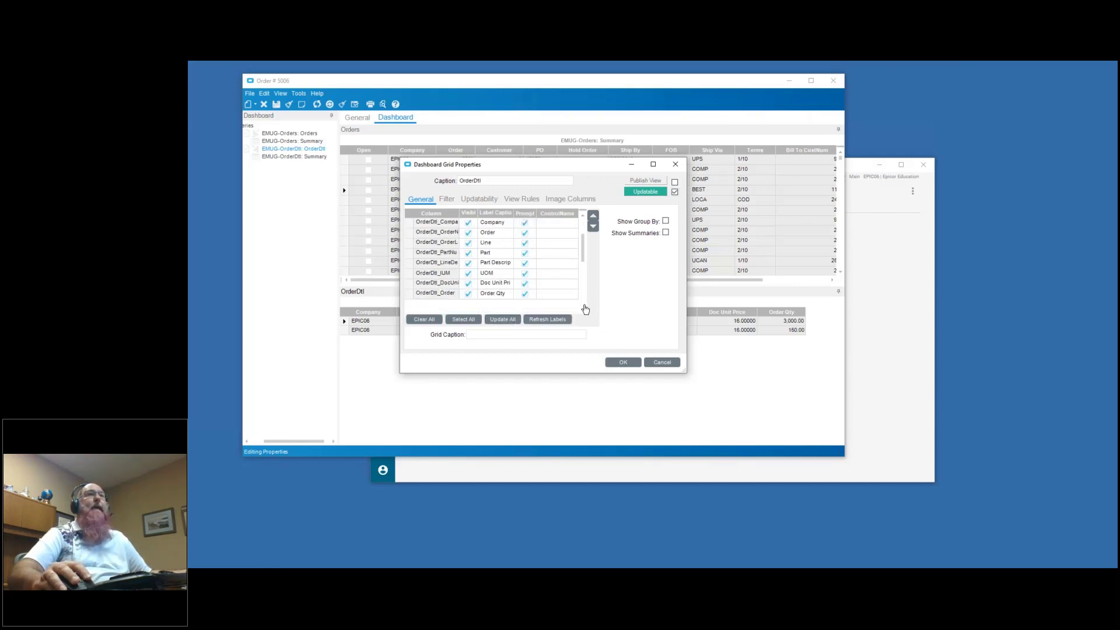
click(583, 217)
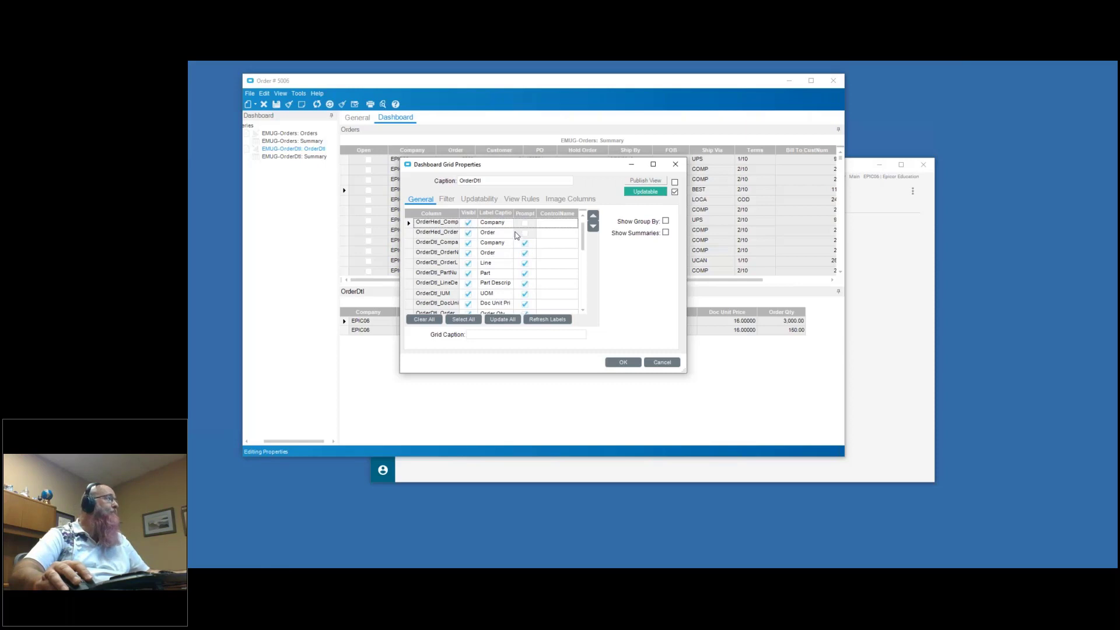
click(484, 200)
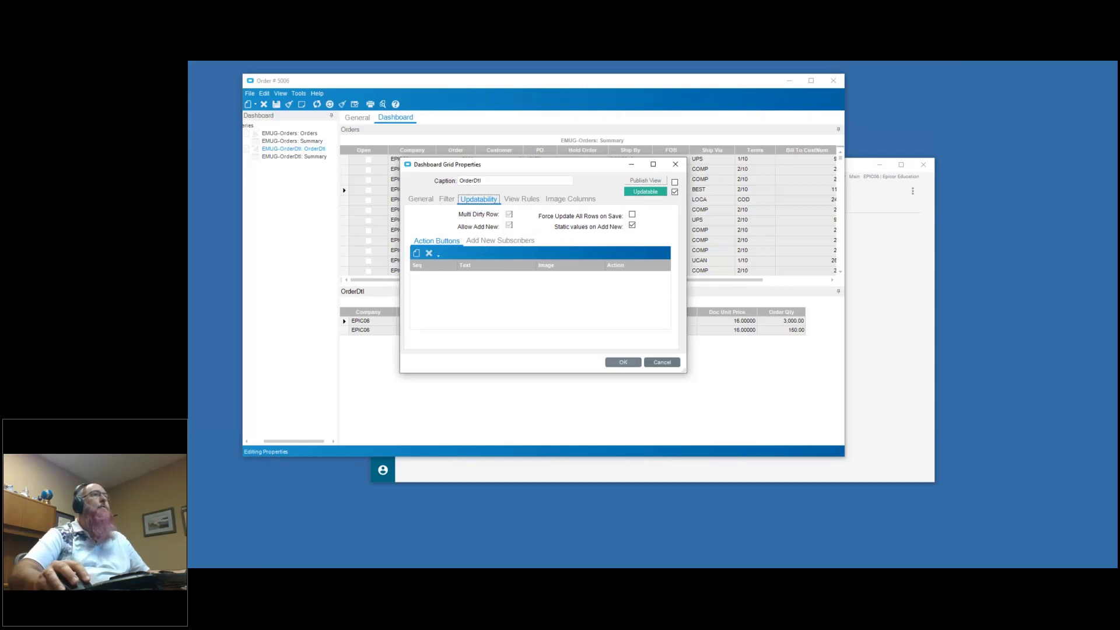
click(623, 362)
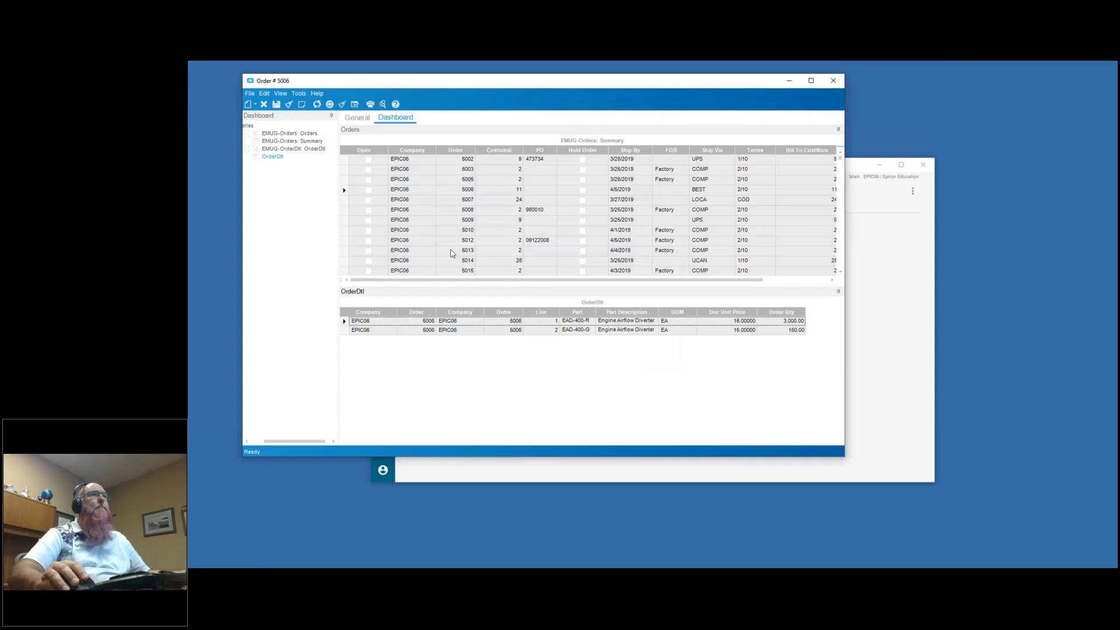
Sort the orders summary by order number.
scroll(453, 225, down, 5)
scroll(455, 232, down, 5)
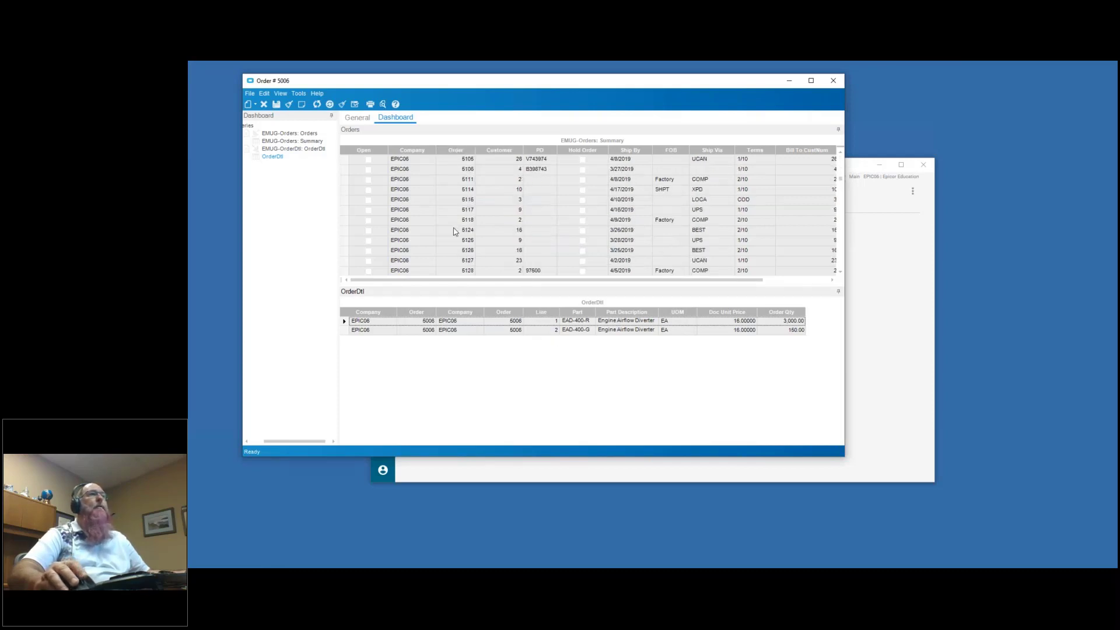
scroll(455, 232, down, 6)
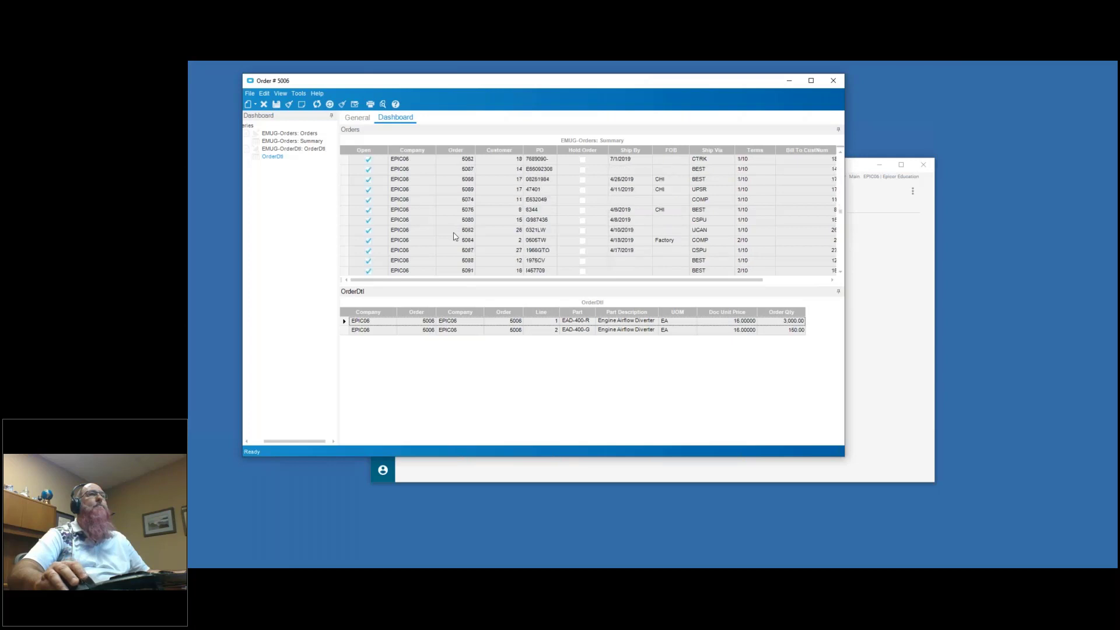
scroll(456, 236, down, 6)
click(456, 151)
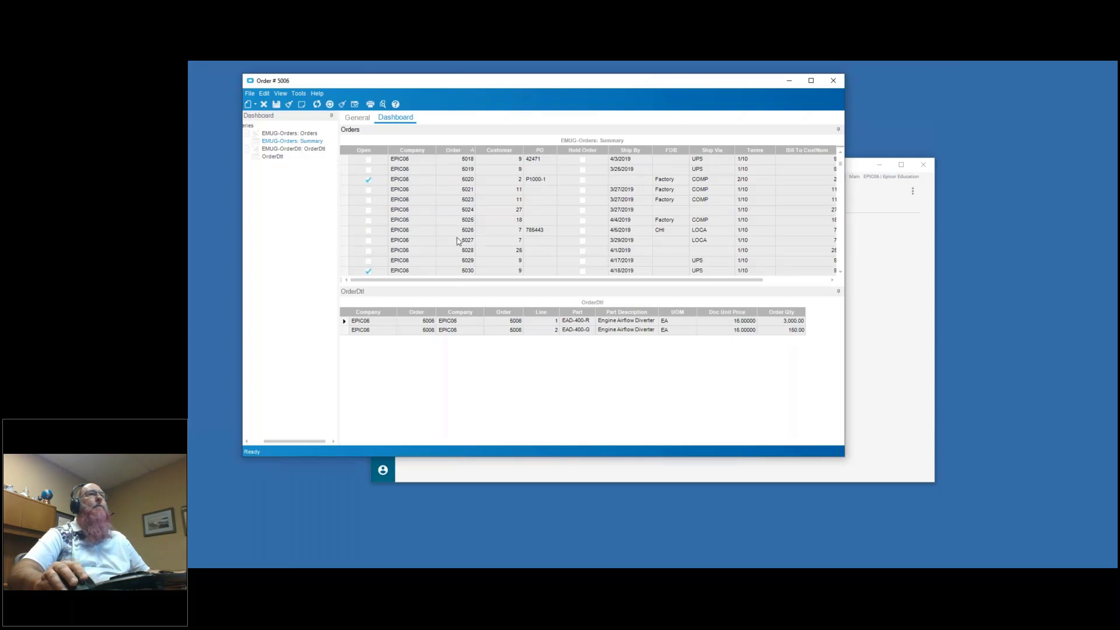
Step back through orders 5397–5395 to 5394 and select its 001_MPCom detail line.
drag(840, 157, 840, 272)
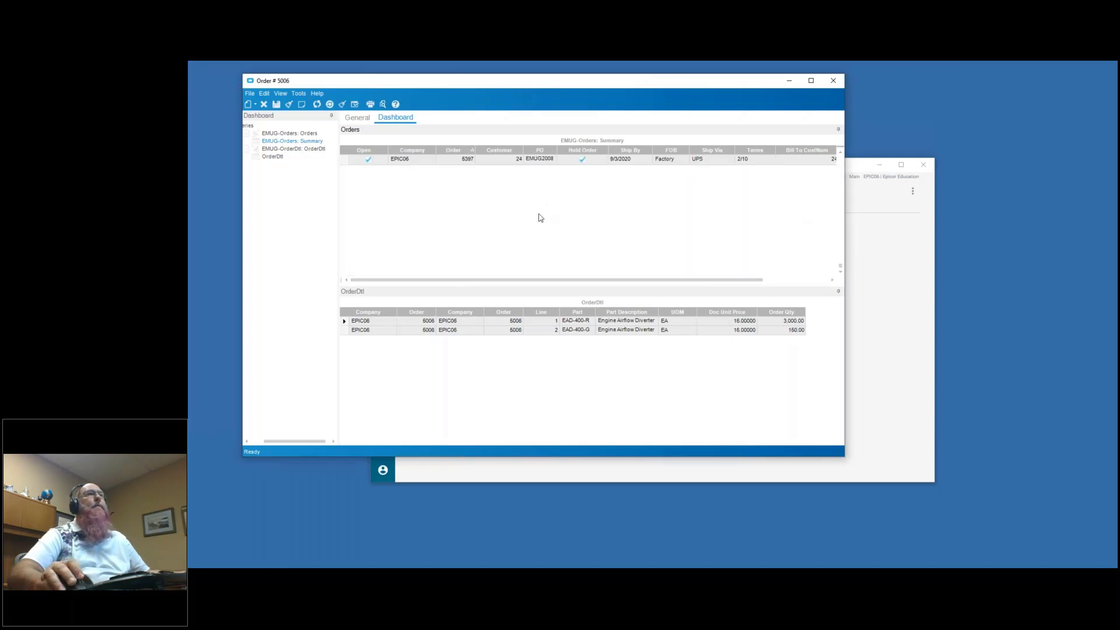
scroll(531, 228, down, 1)
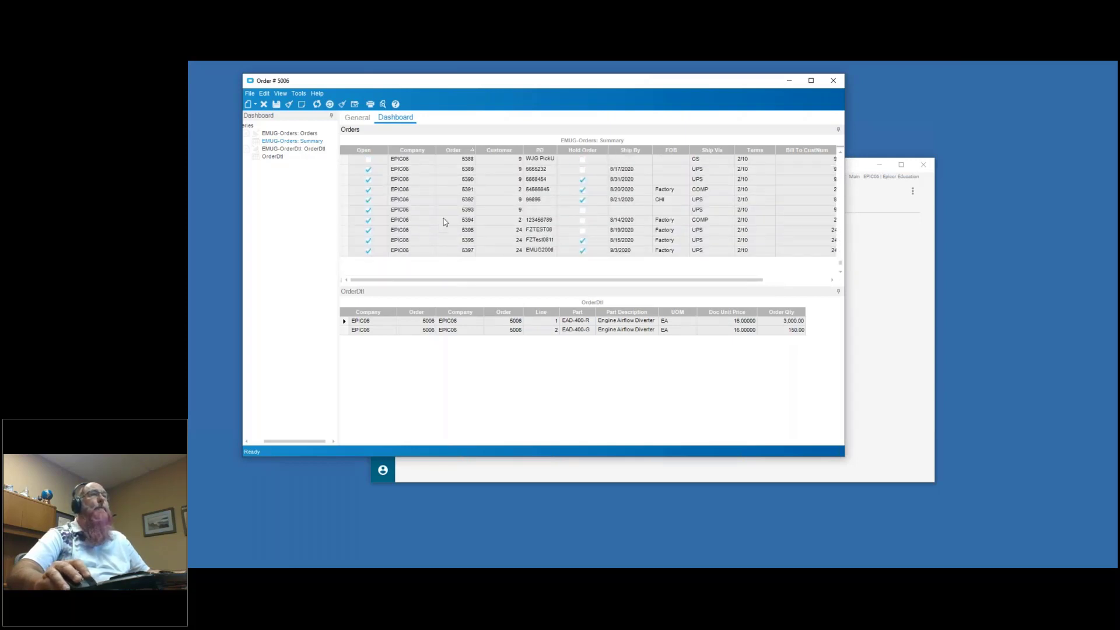
click(448, 251)
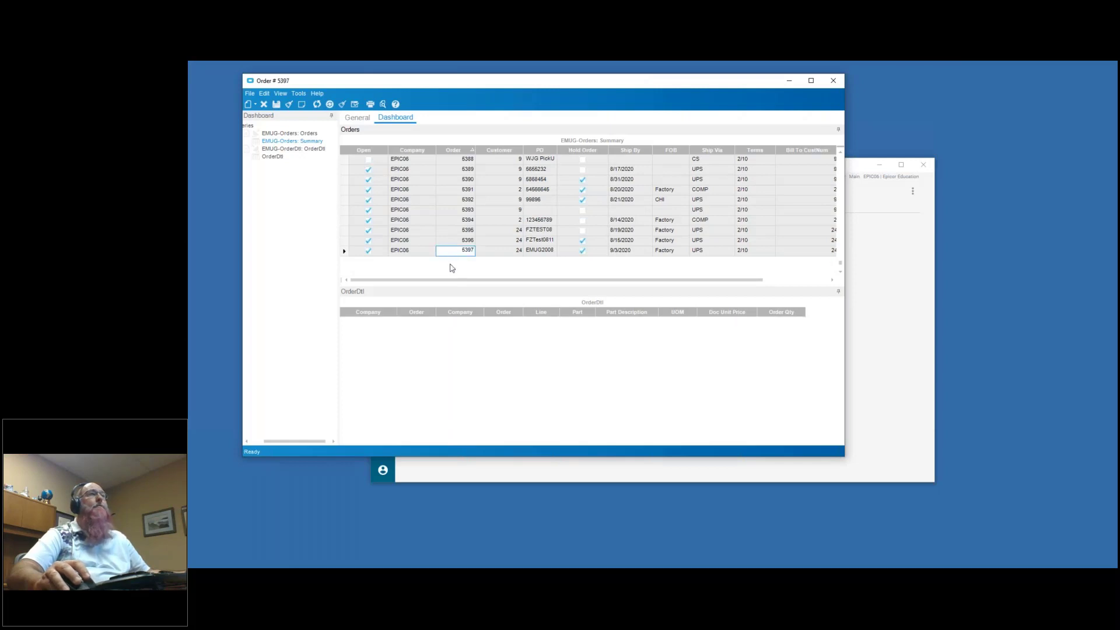
click(455, 239)
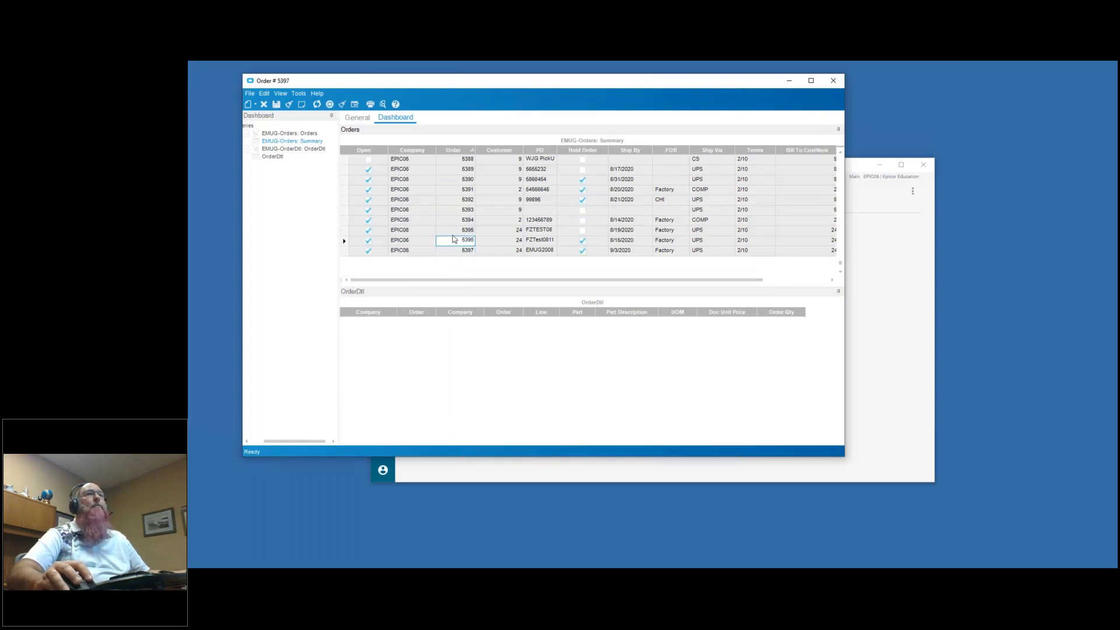
click(455, 231)
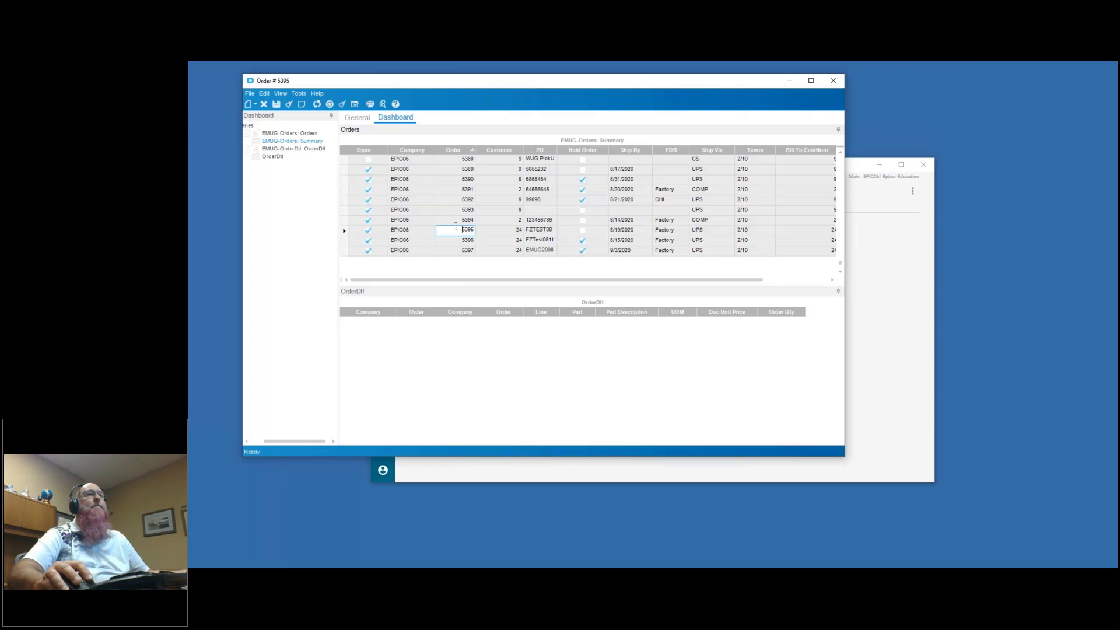
click(456, 221)
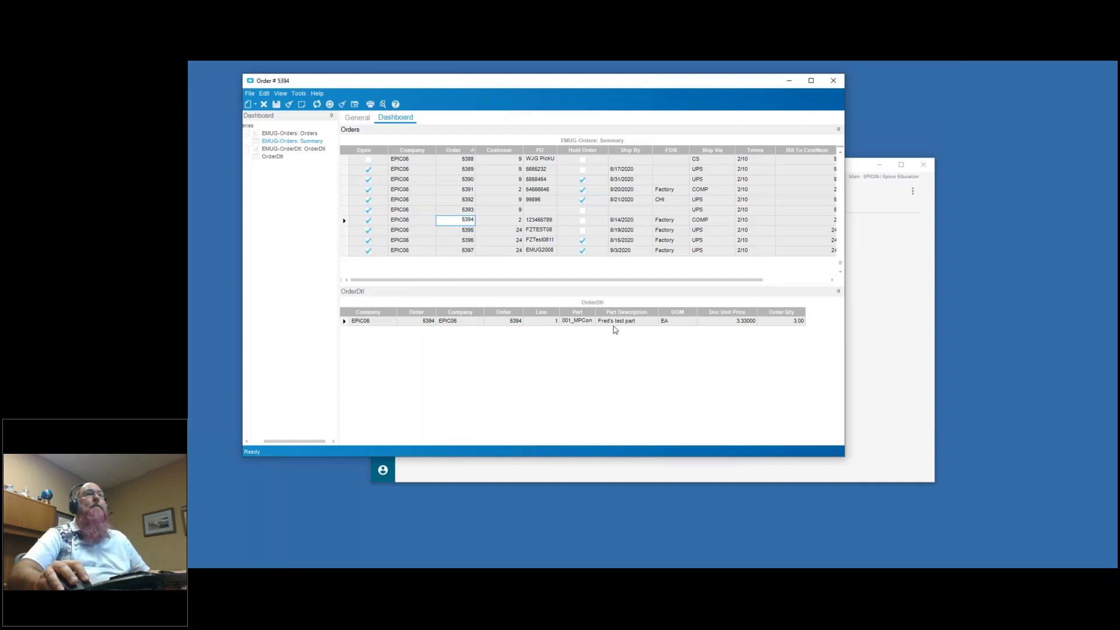
click(643, 323)
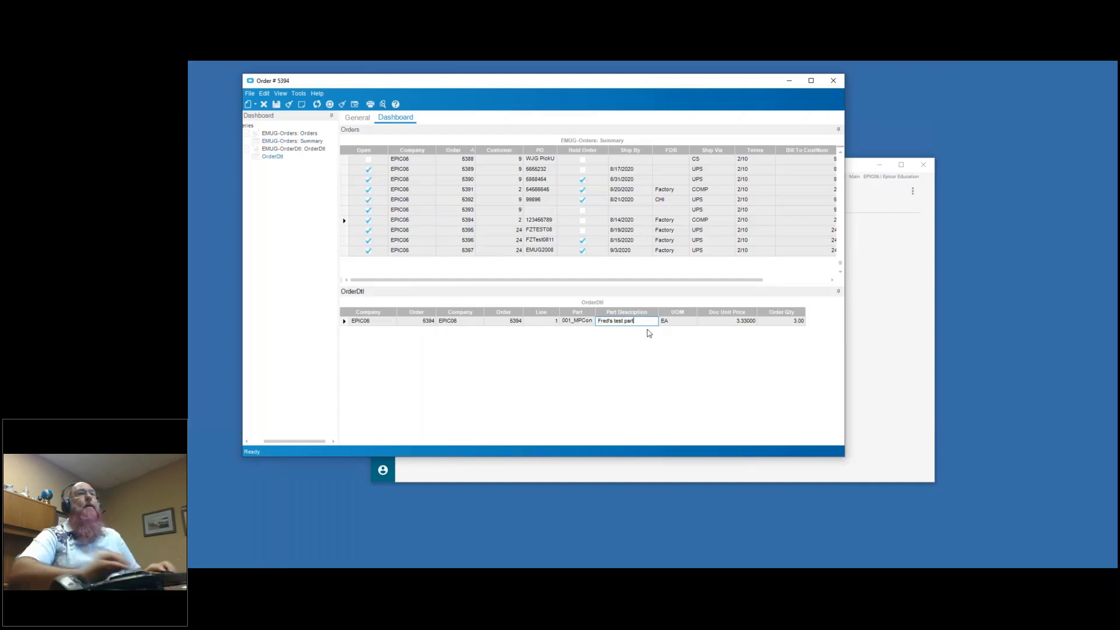
click(345, 324)
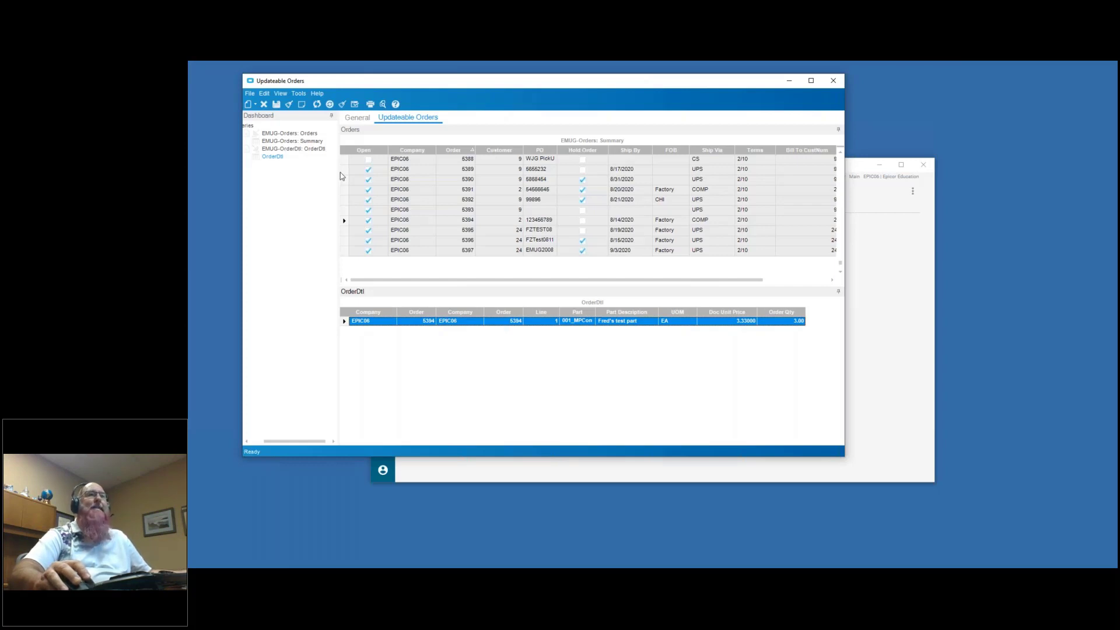
Build and launch a Smart Client test application of the dashboard from Deploy Dashboard.
click(299, 93)
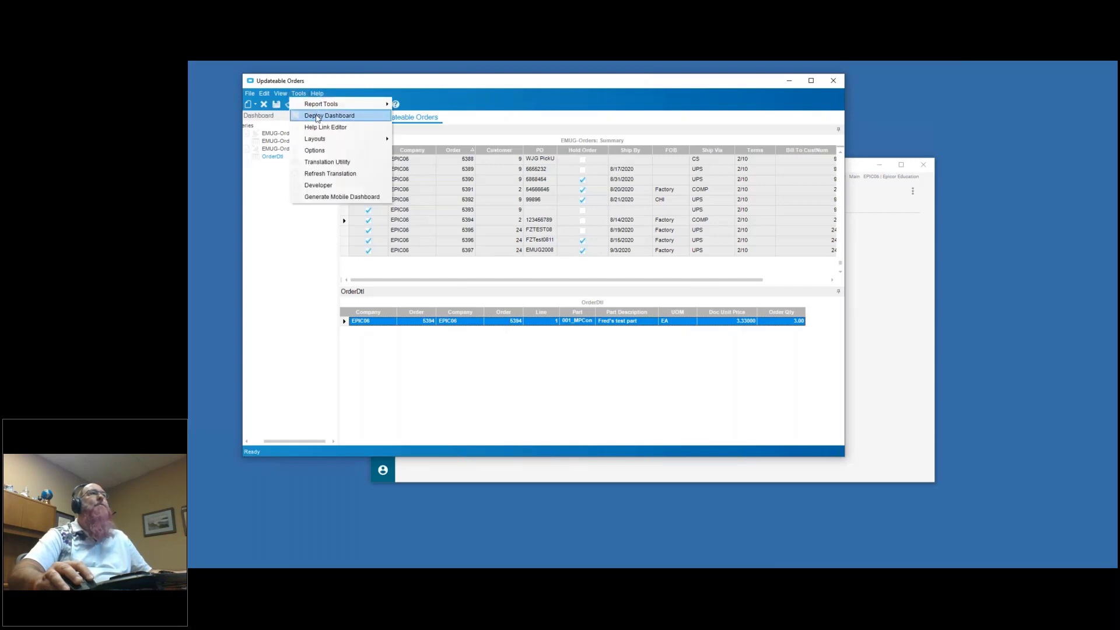
click(317, 117)
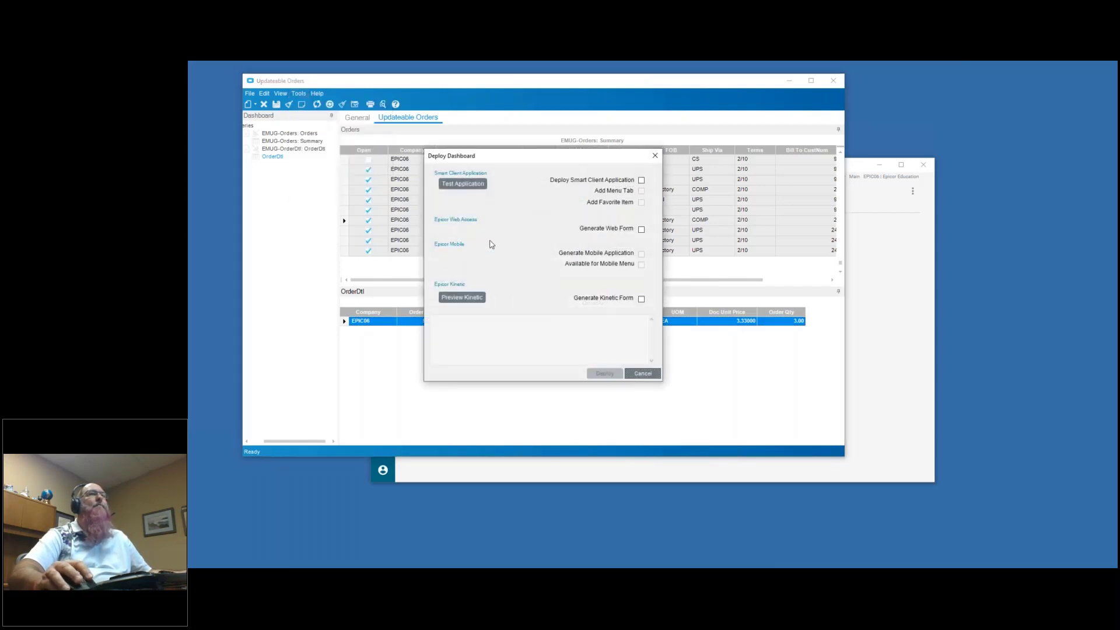
click(642, 181)
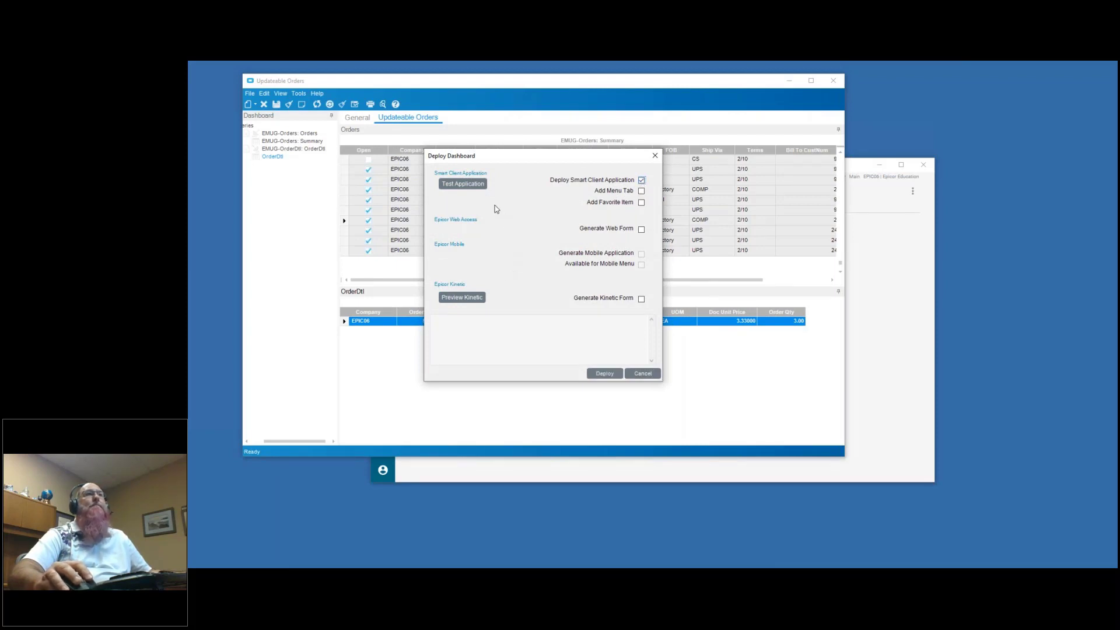
click(472, 186)
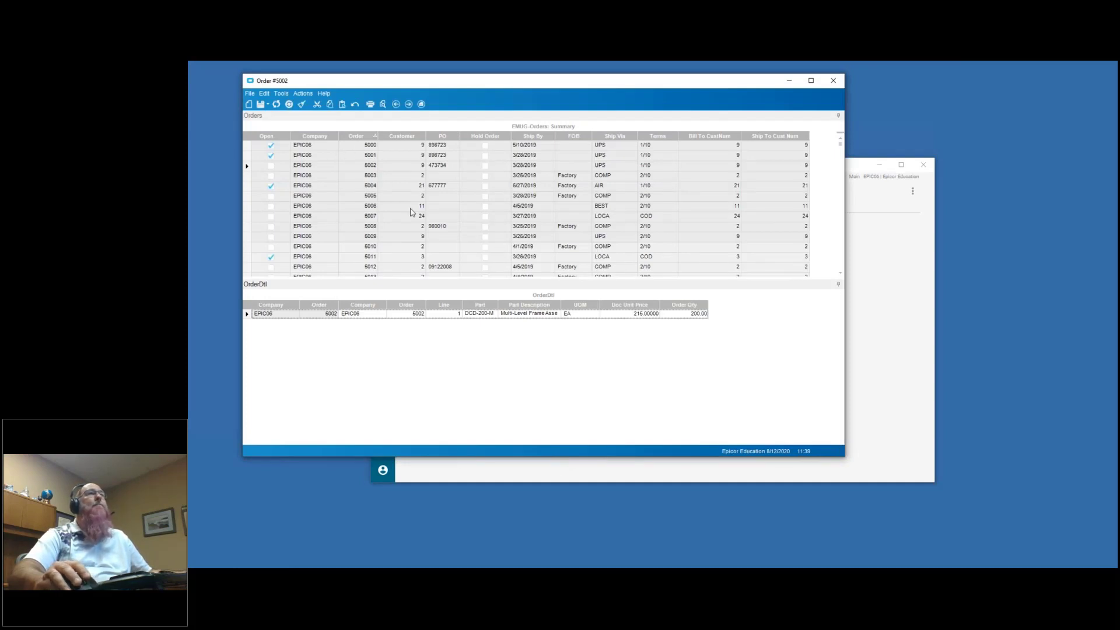
Select order 5394 and change its line's part description to end in 'test 3 for EMUG'.
drag(840, 145, 841, 259)
scroll(725, 238, down, 5)
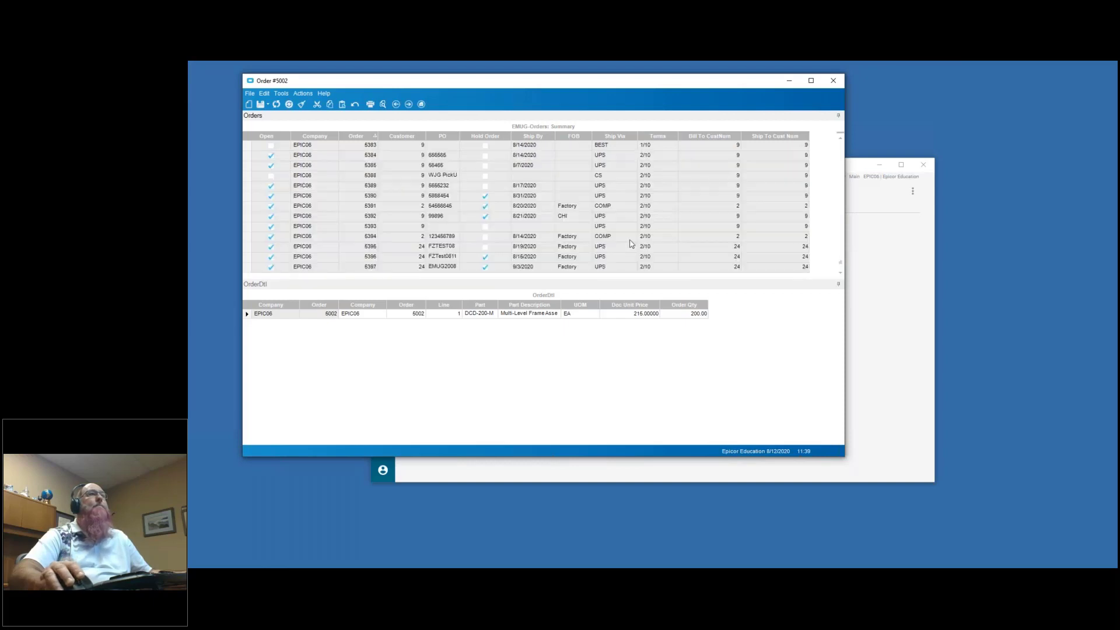
click(404, 238)
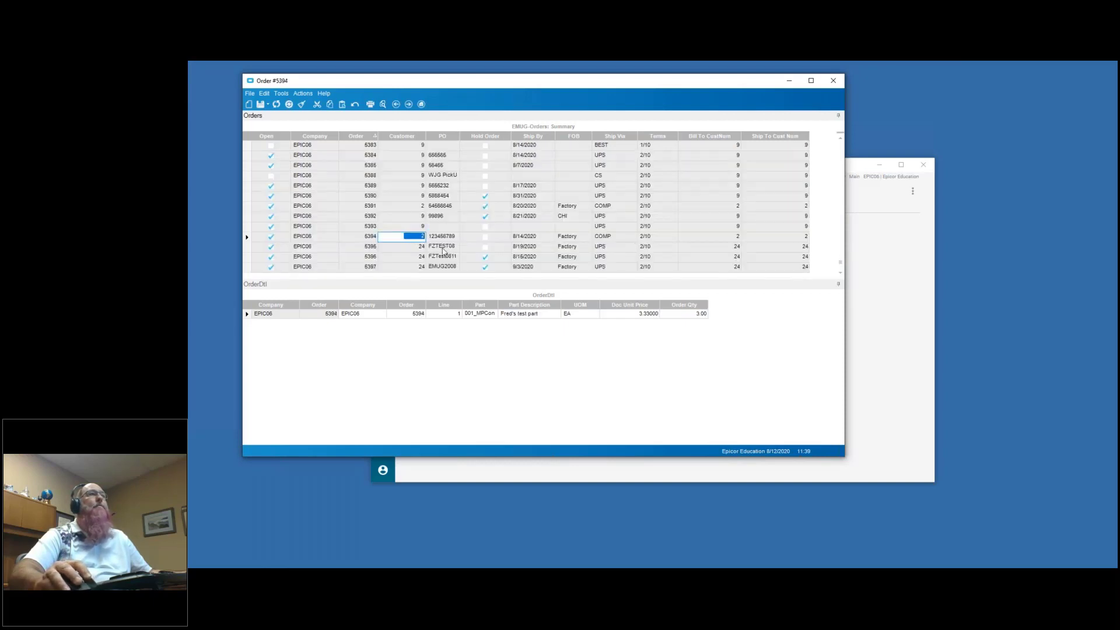
double_click(543, 314)
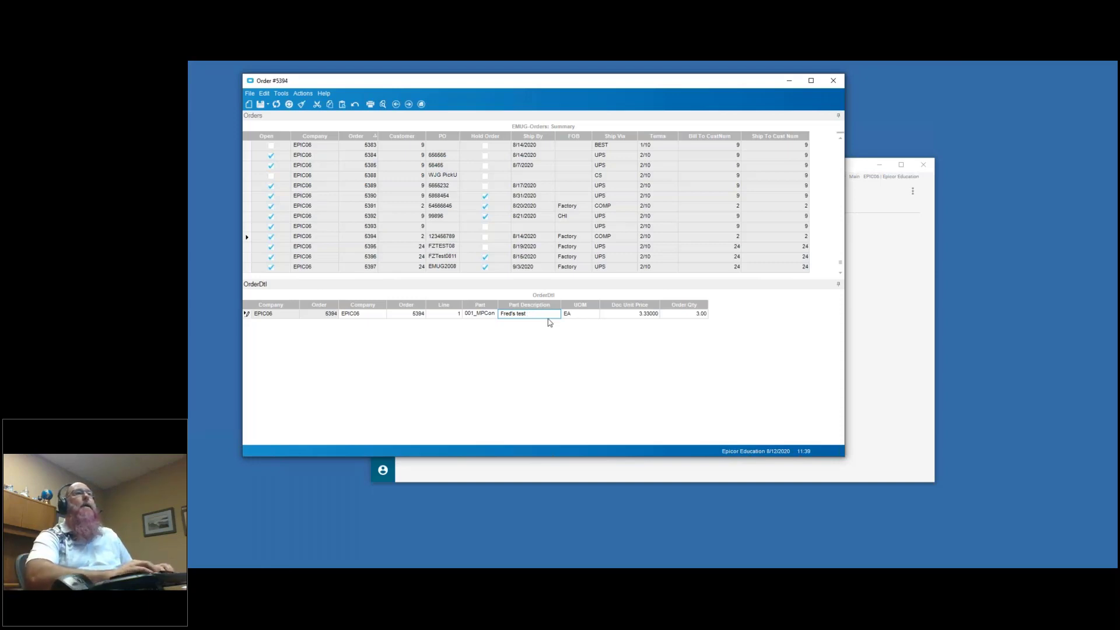
text(3 s)
key(BackSpace)
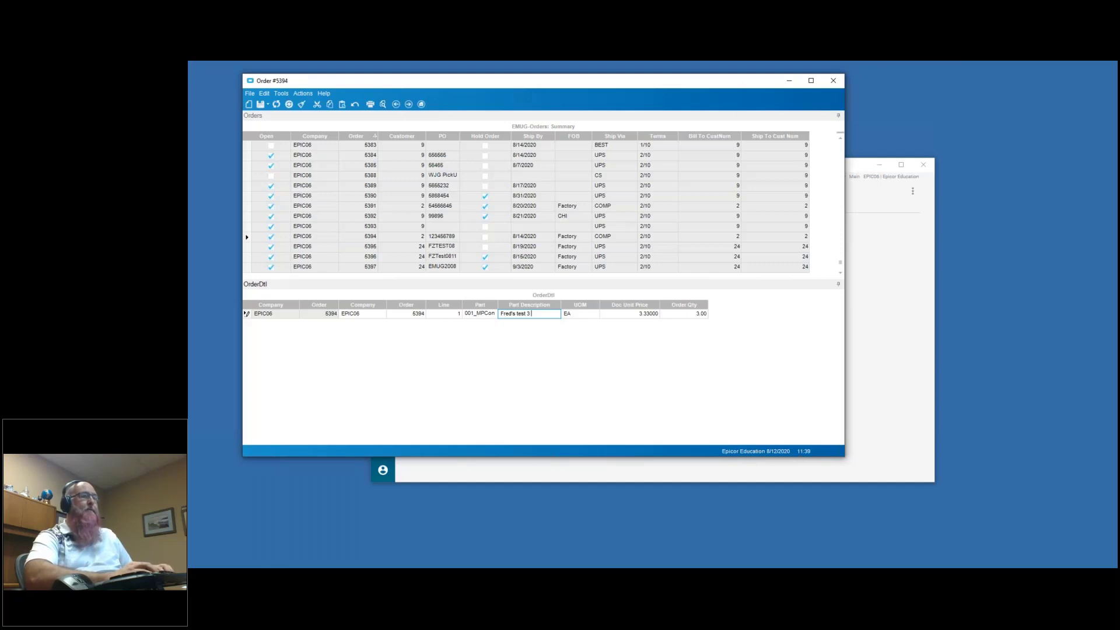
text(for EMUG)
key(Tab)
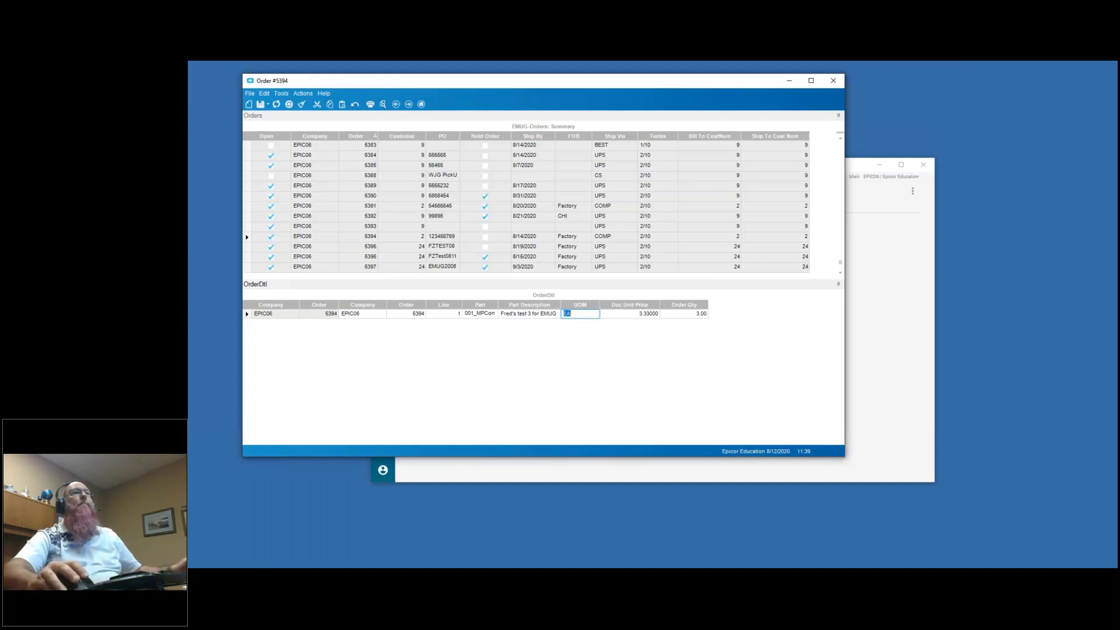
Set the line's unit price to 3.5 and save the order line.
click(639, 314)
text(3.5)
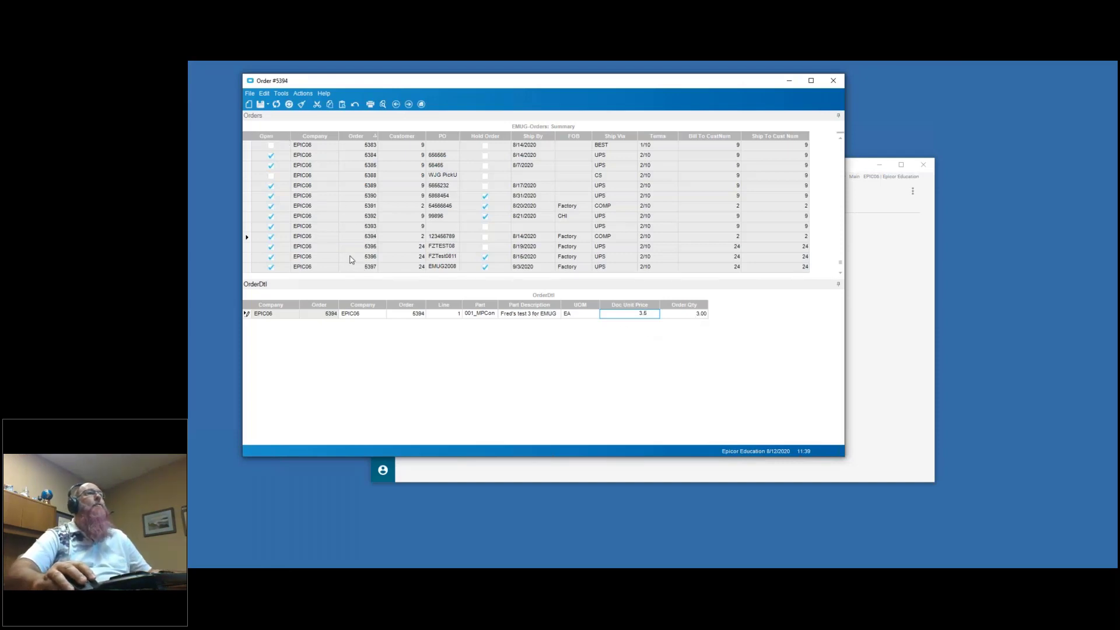
click(261, 107)
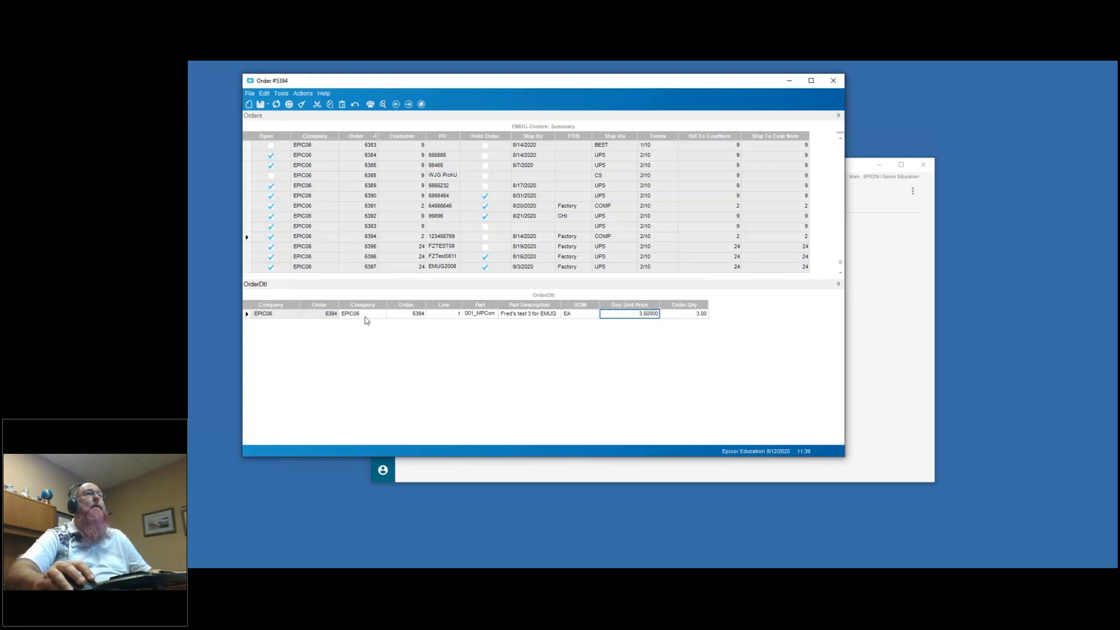
right_click(333, 317)
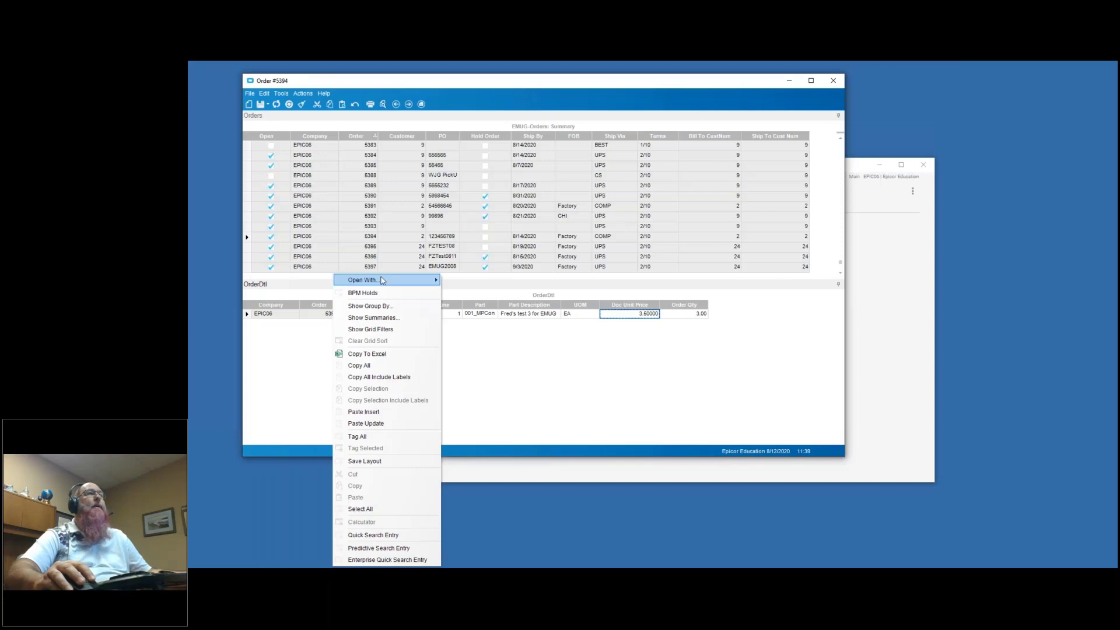
Open order 5394 in Sales Order Tracker and check its line's new description and 3.50 price.
mouse_move(383, 281)
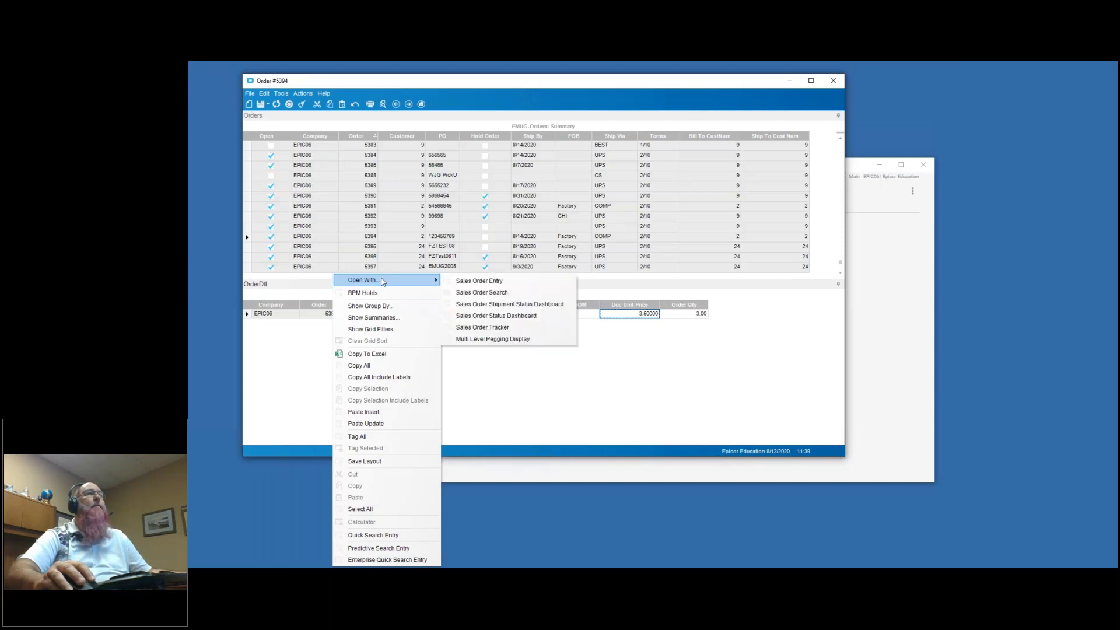
click(499, 330)
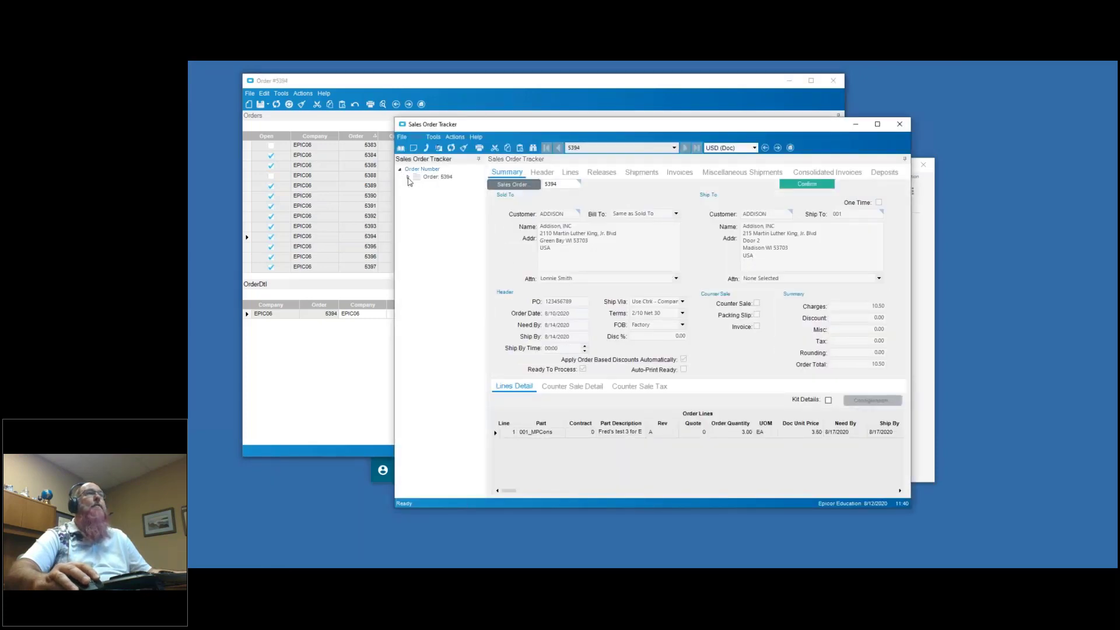
double_click(430, 185)
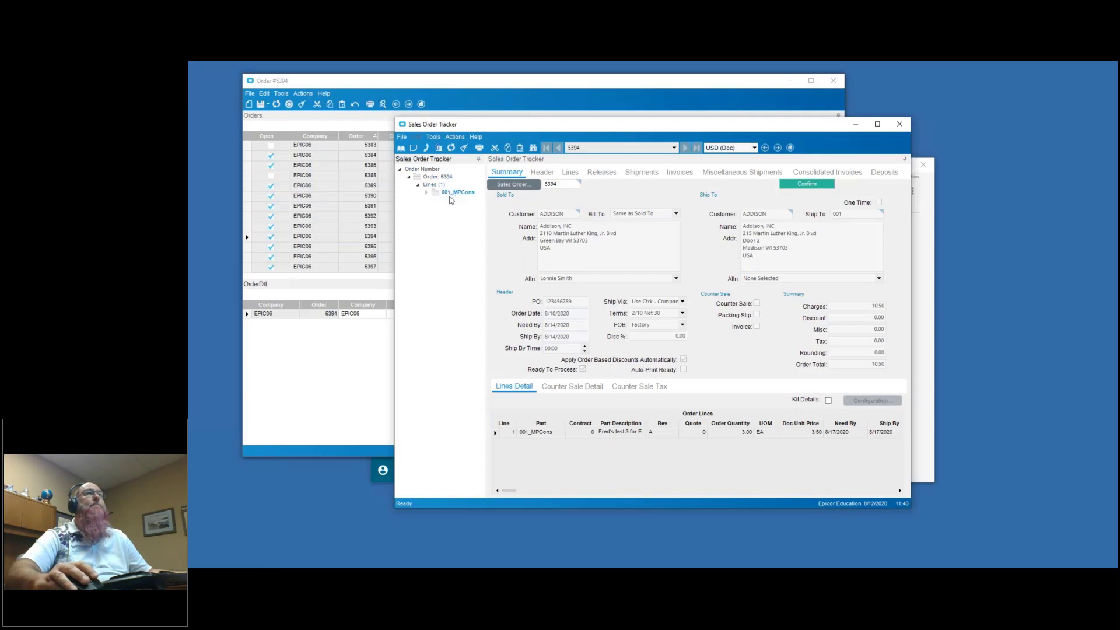
click(566, 173)
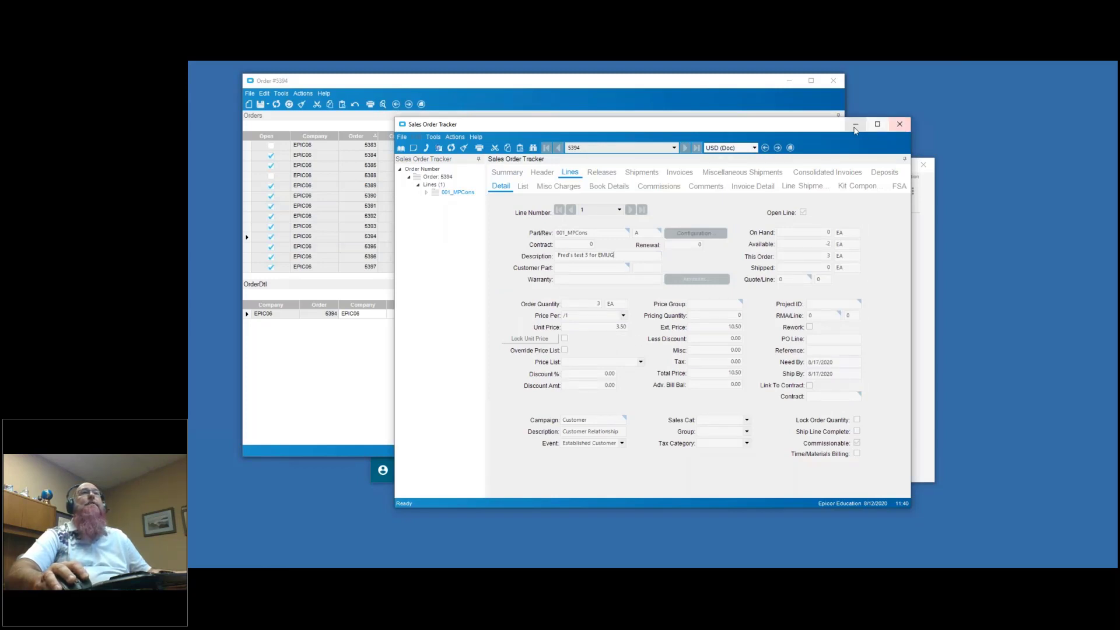
drag(827, 128, 965, 192)
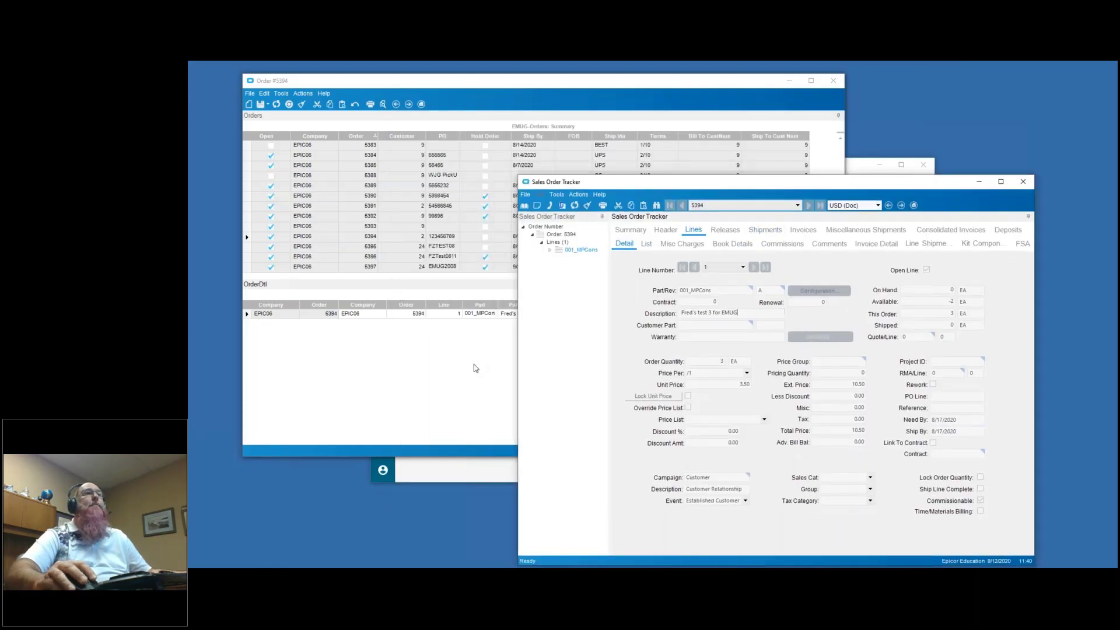
click(473, 382)
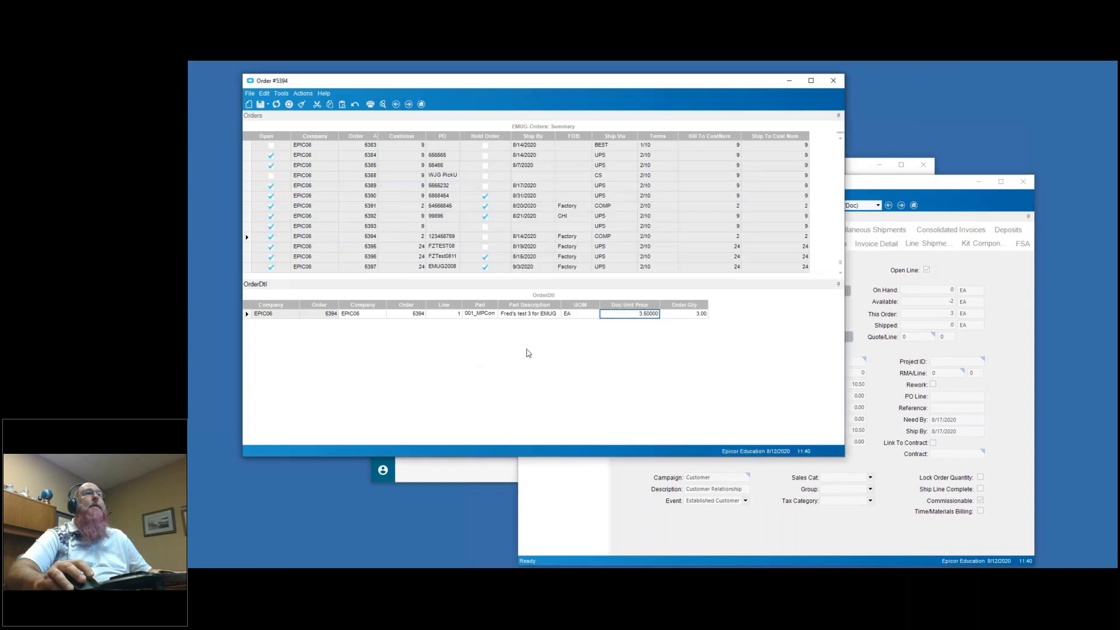
Select order 5391 to show its ADD-200-S Machined Casting line, price 49.25, quantity 50.
click(386, 207)
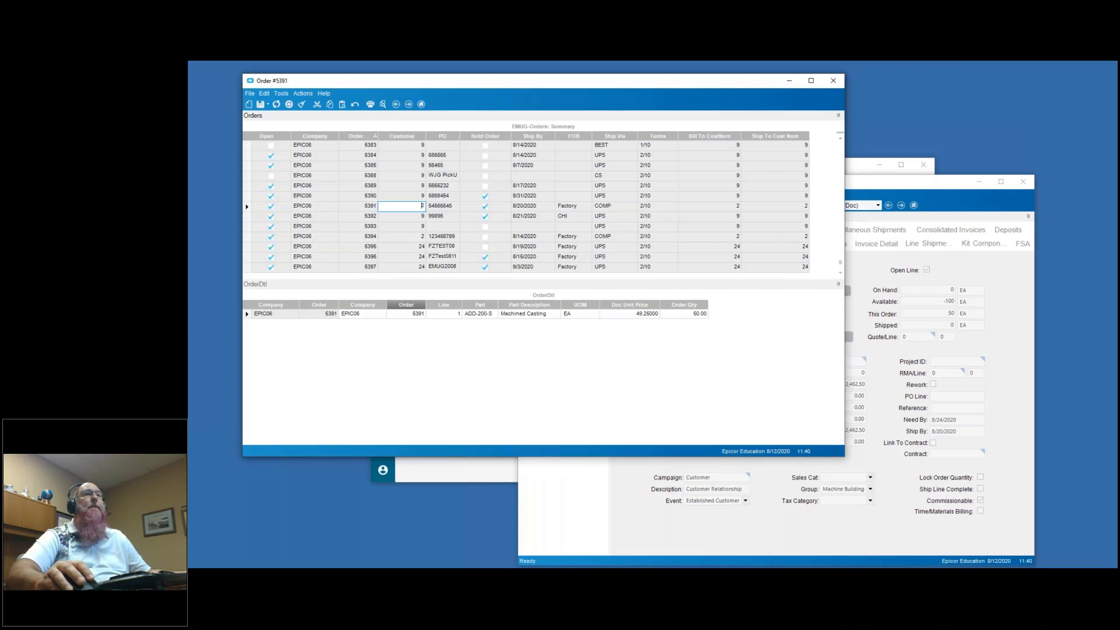
click(268, 106)
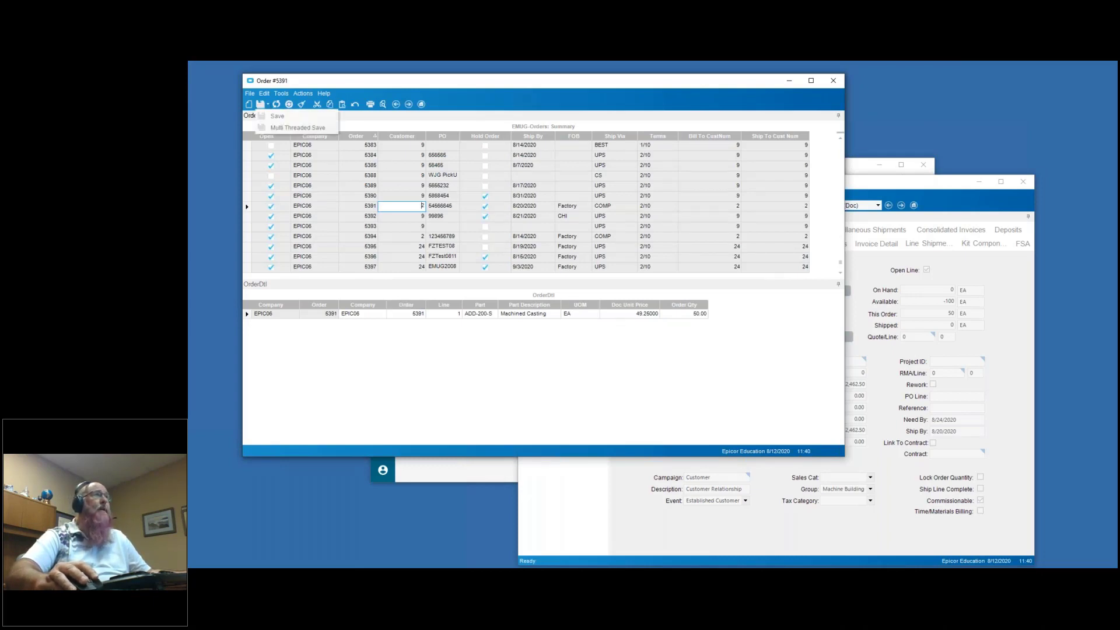
click(280, 130)
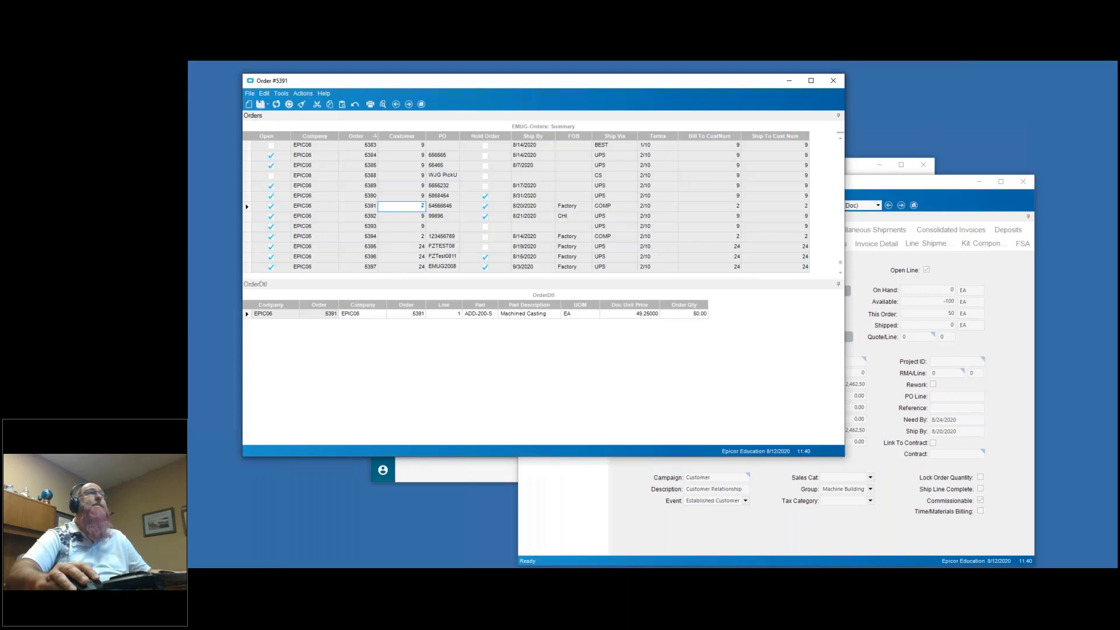
click(268, 106)
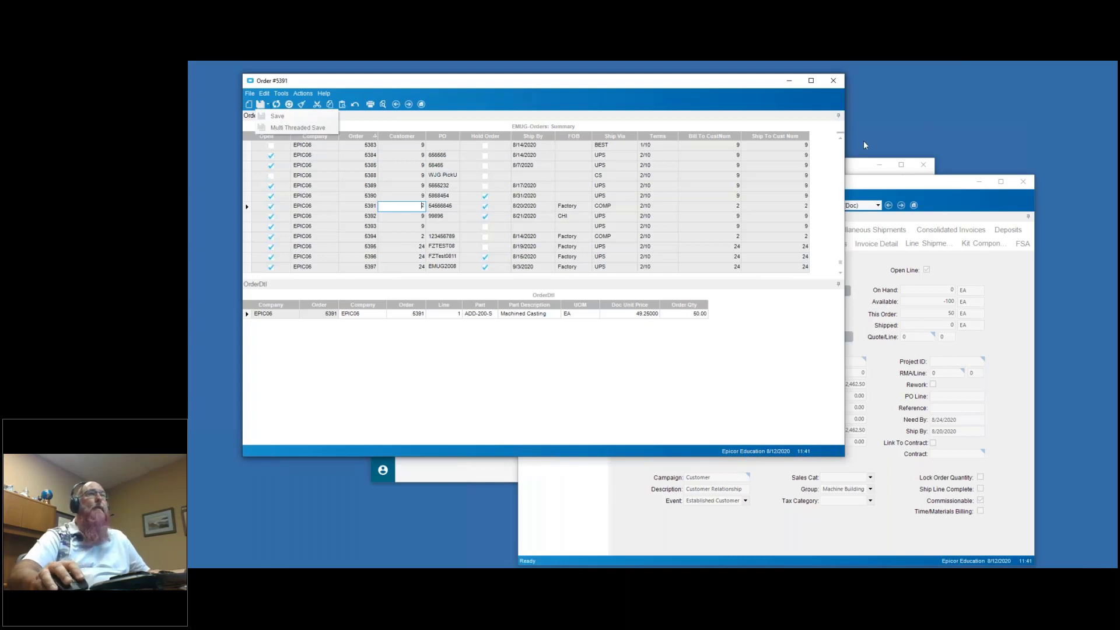
click(518, 373)
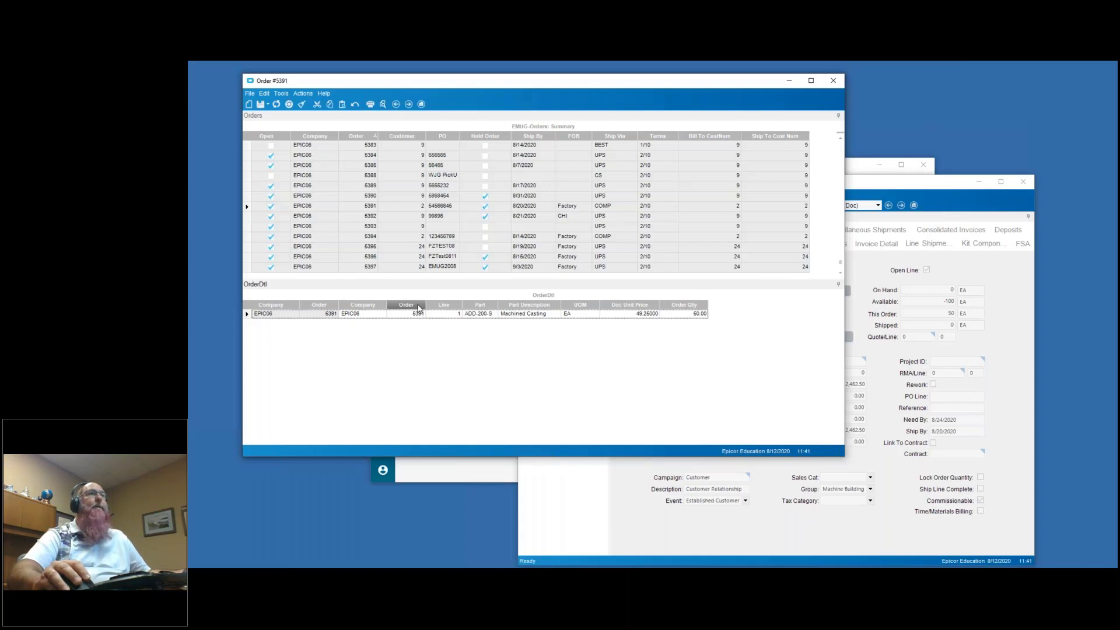
Close the Order test window and deploy the dashboard, compiling the EMUG_Orders assembly.
click(834, 85)
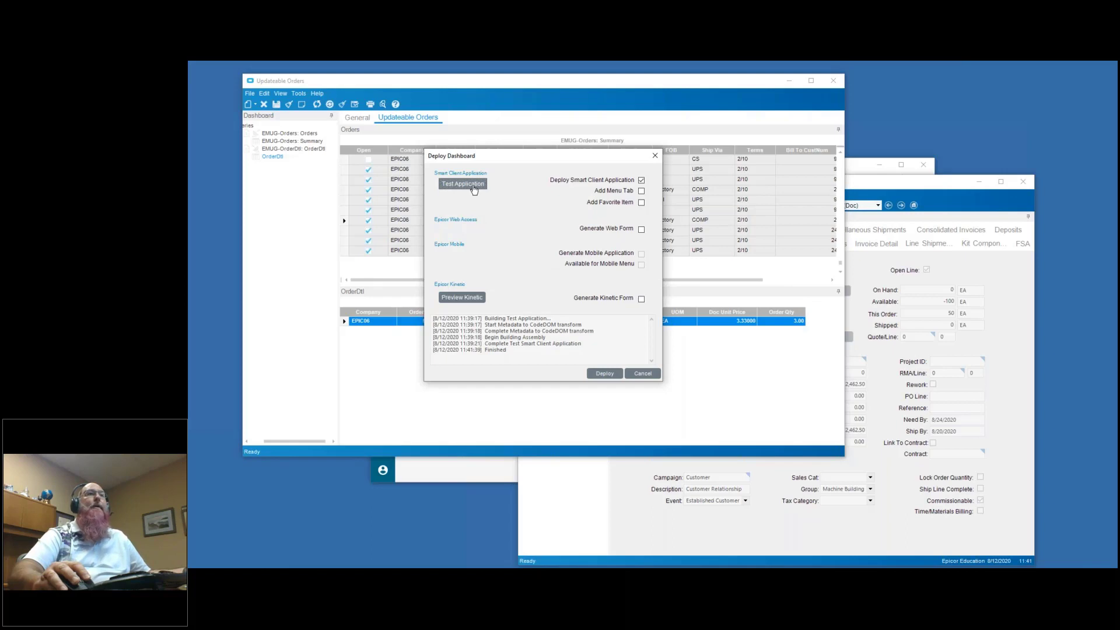
click(602, 376)
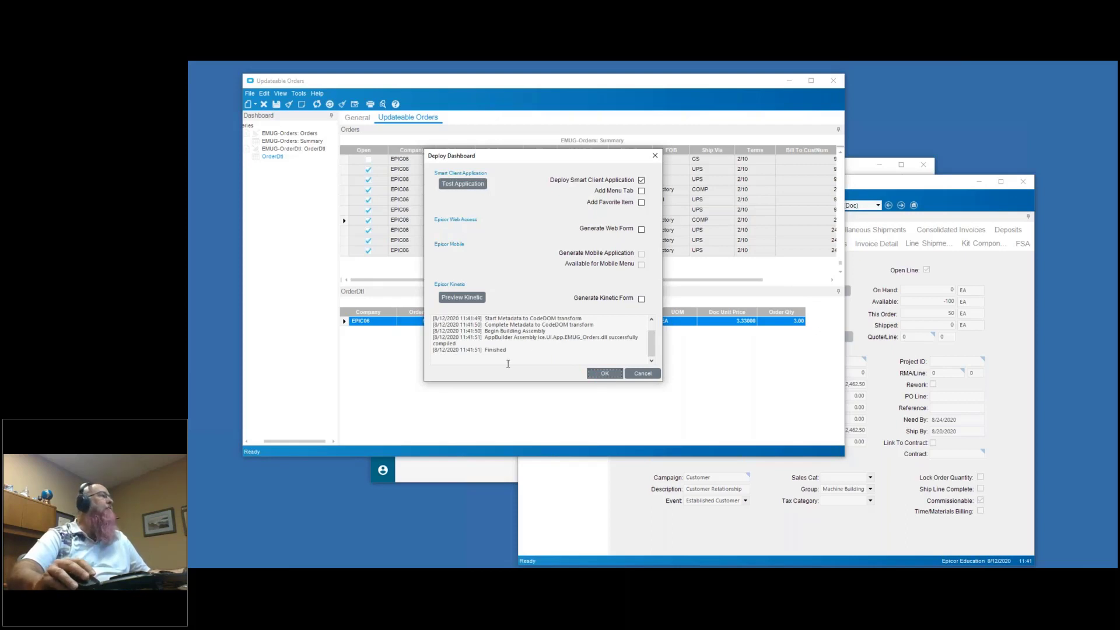
click(608, 375)
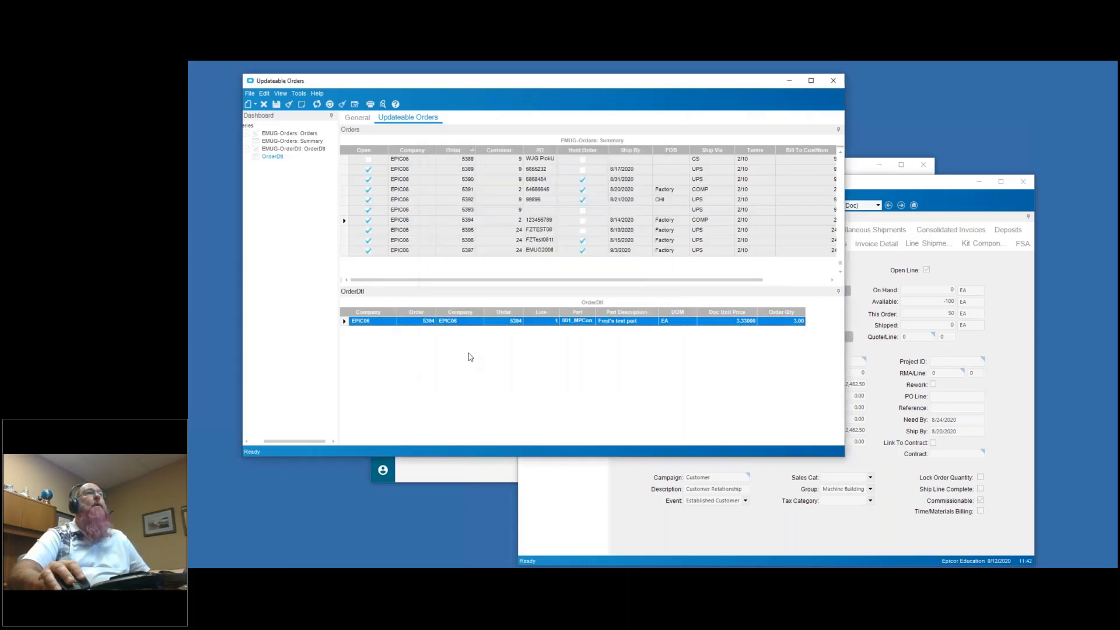
click(250, 94)
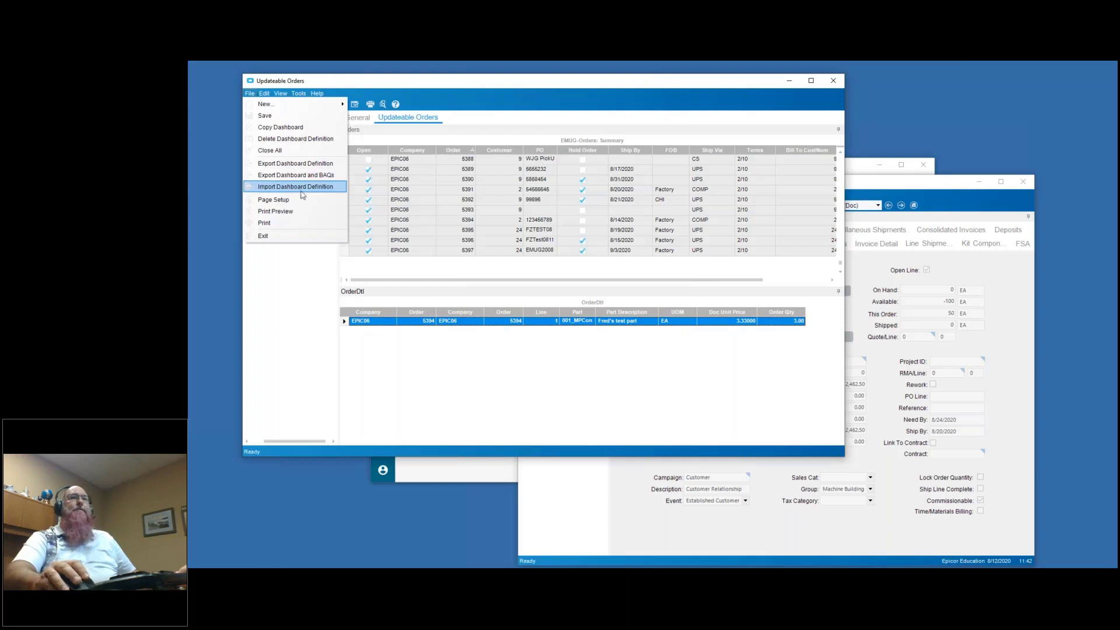
click(442, 397)
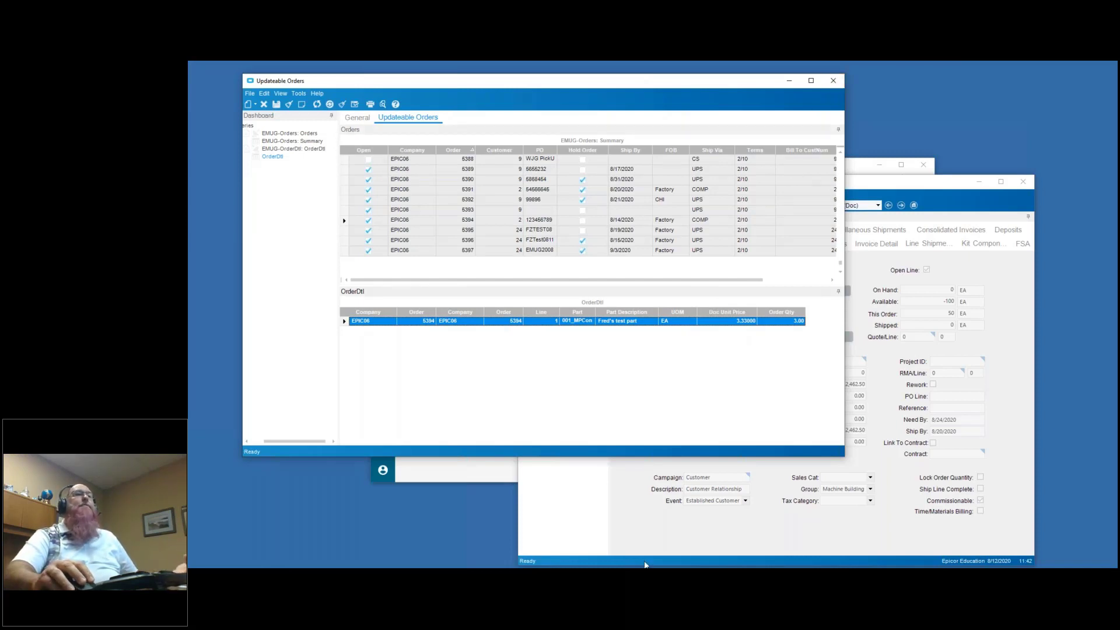
mouse_move(574, 568)
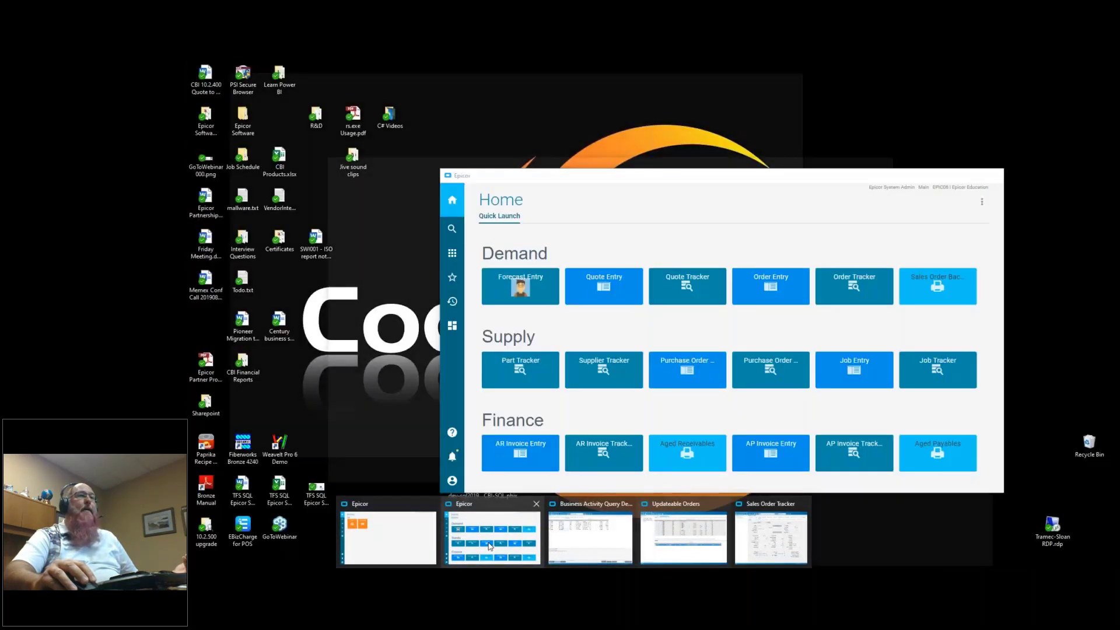
Launch Menu Maintenance from recent programs and select the IA EUG/EMUG folder under Main Menu.
click(495, 559)
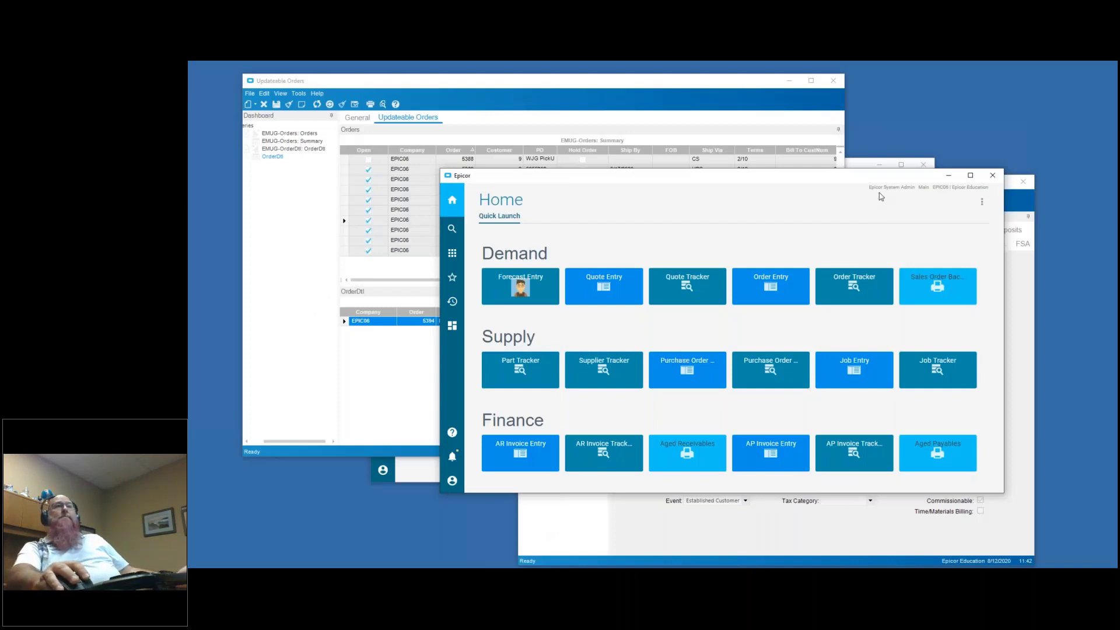
click(453, 254)
click(450, 301)
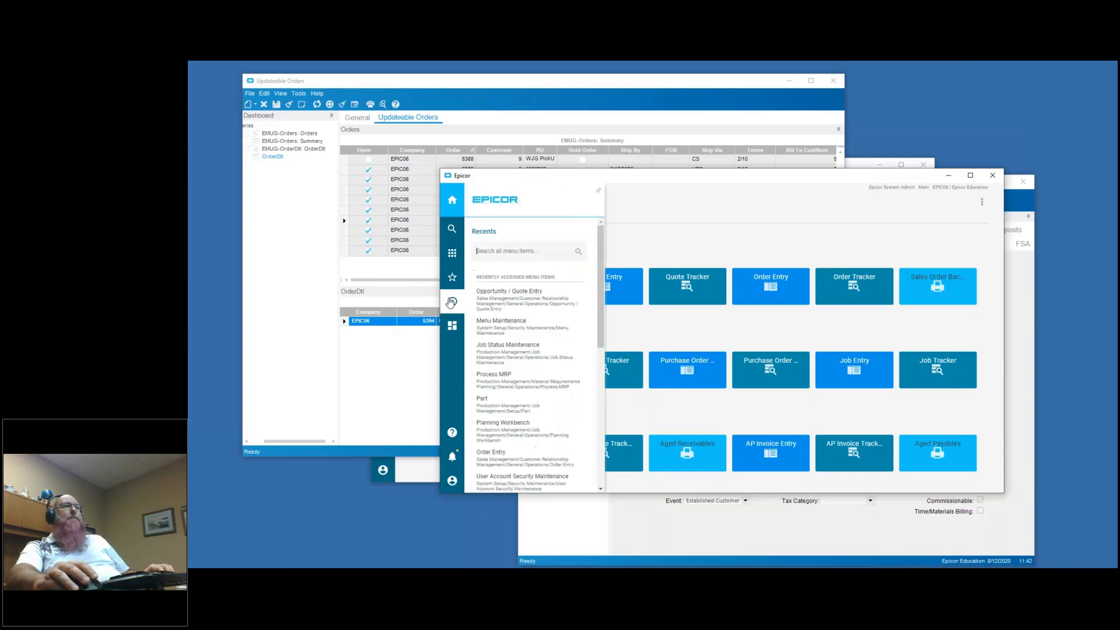
click(504, 324)
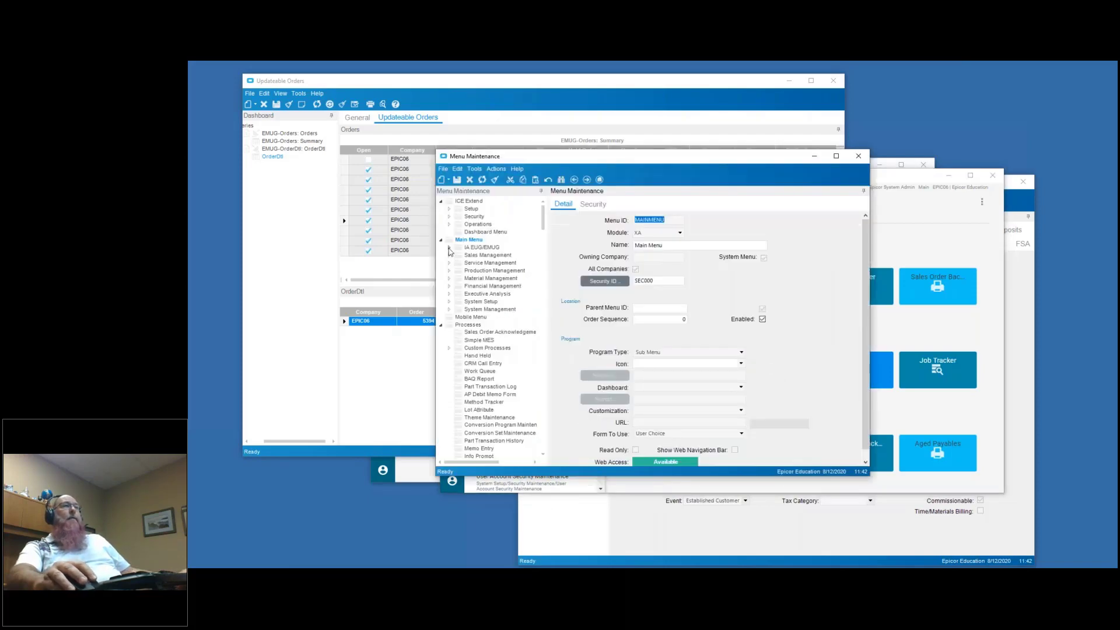
click(451, 247)
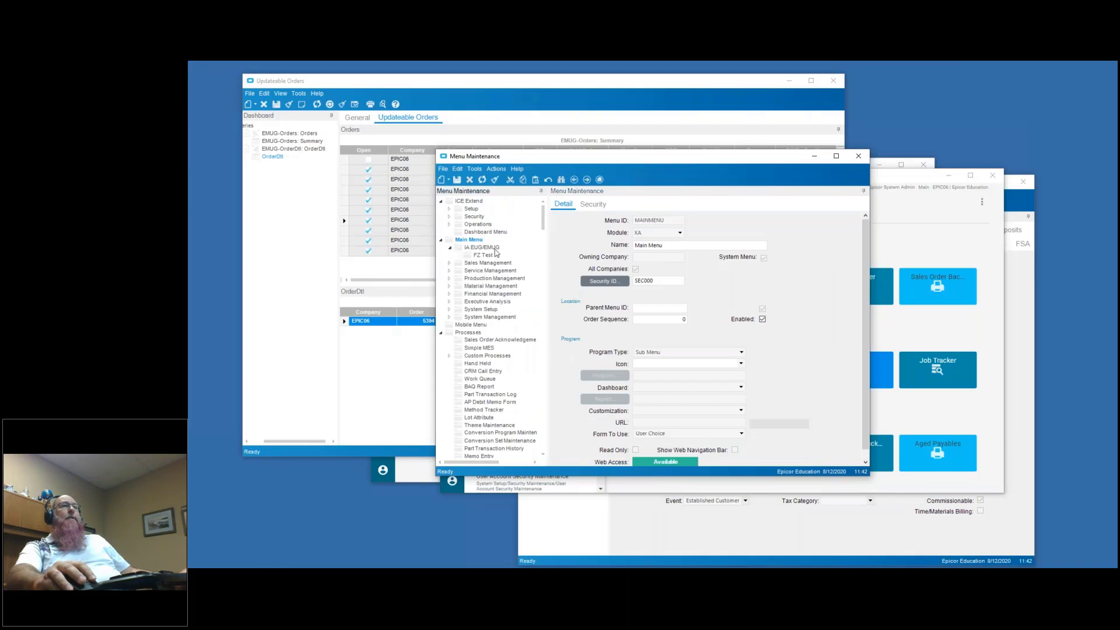
click(493, 250)
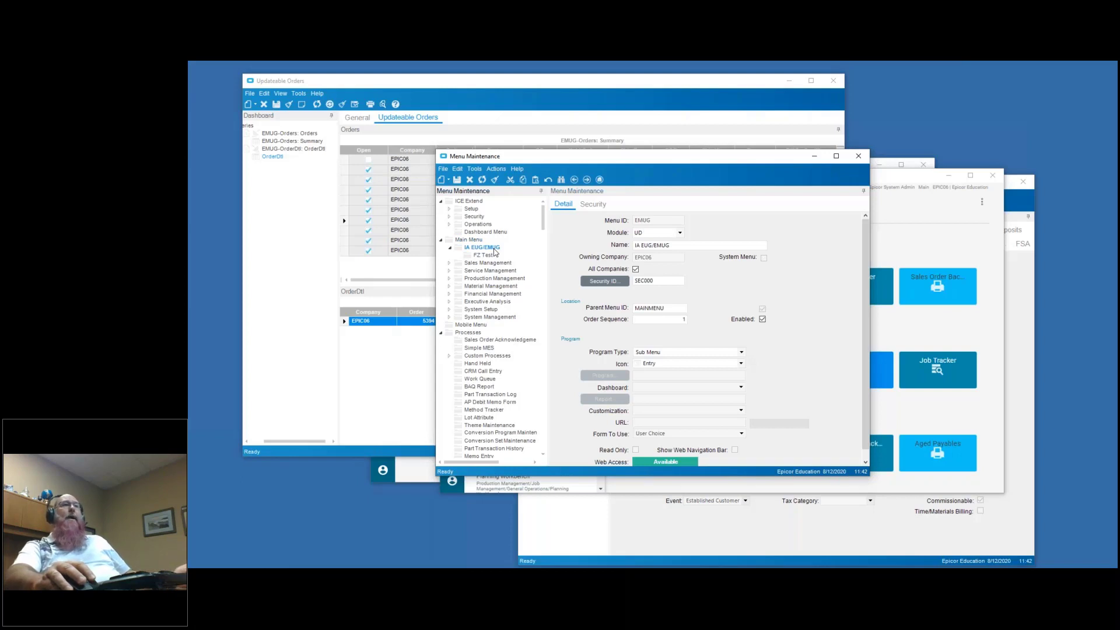
click(447, 180)
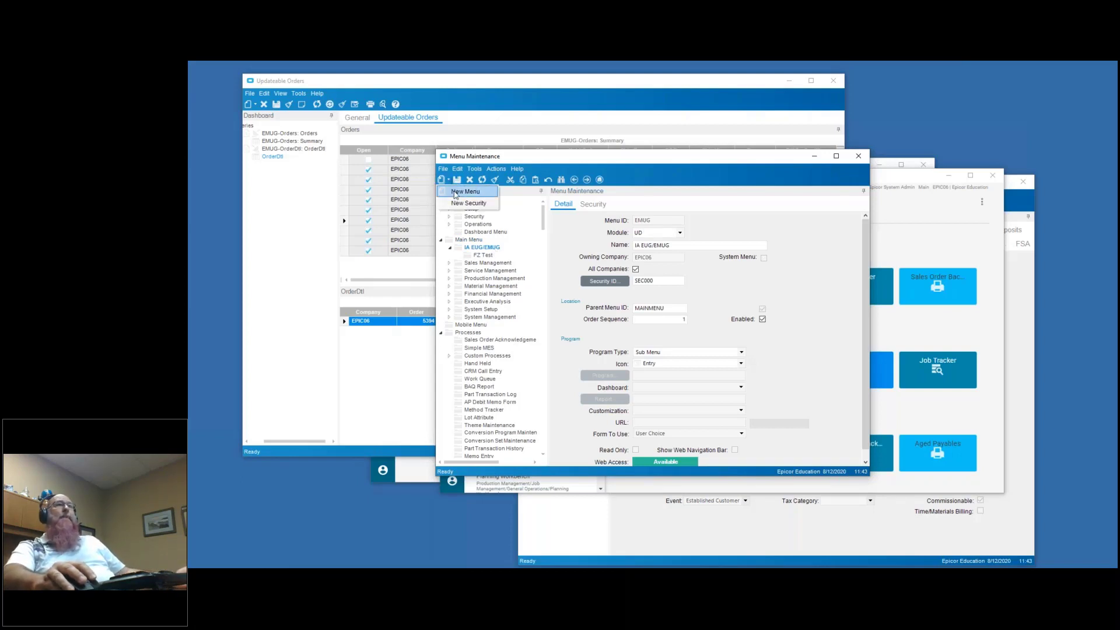
Create menu item EMUG002 named EMUG Dashboard with program type Dashboard-Assembly.
click(455, 193)
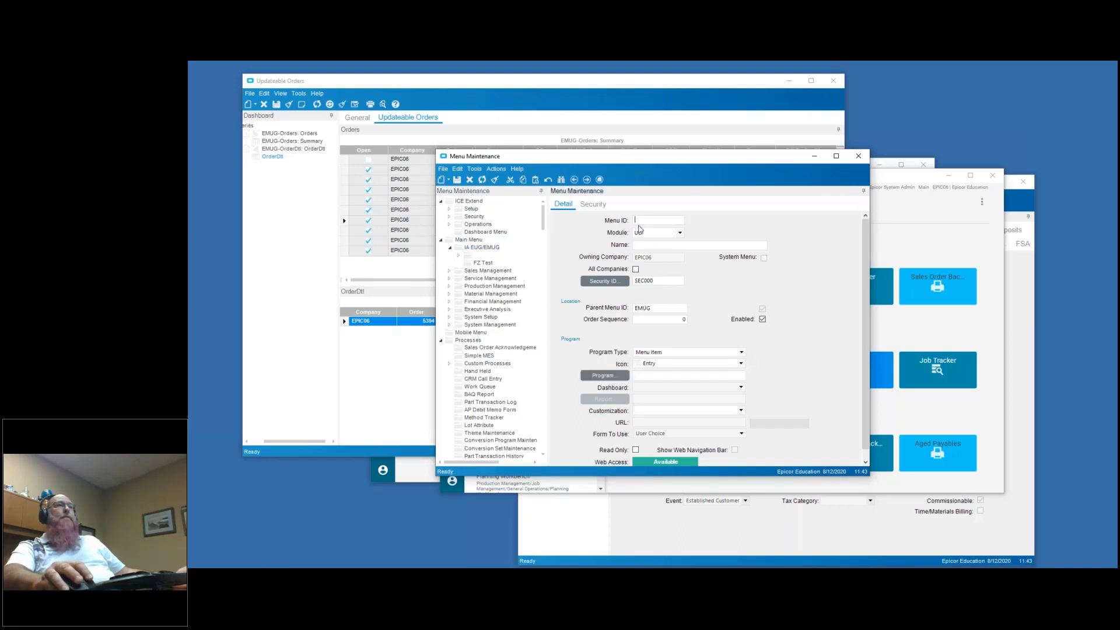
text(EMUG002)
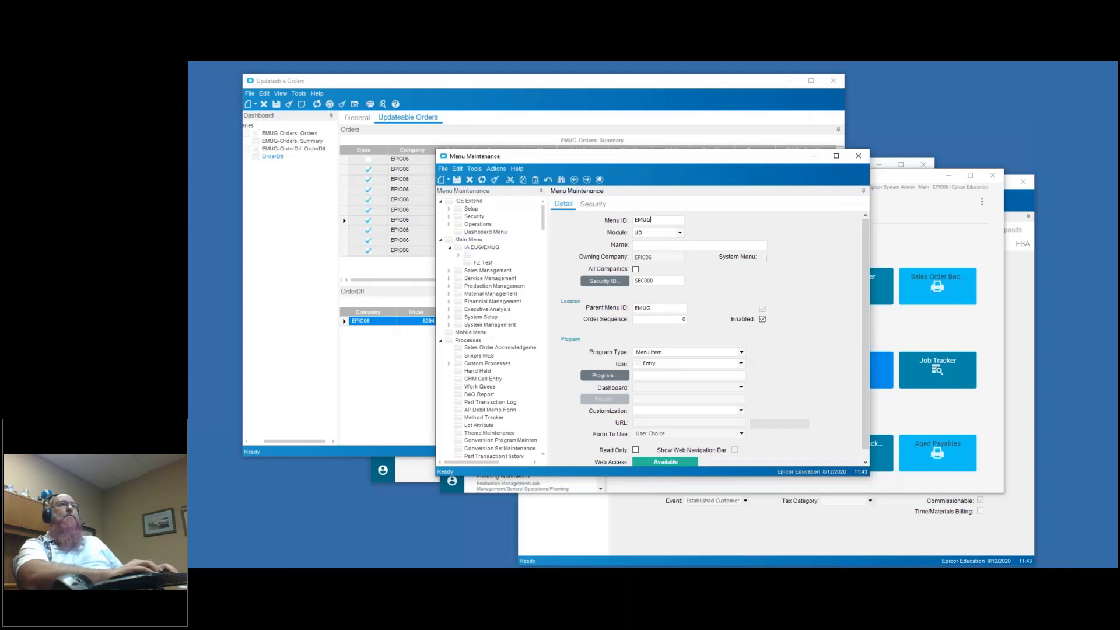
click(697, 243)
text(EMUG Dashboard)
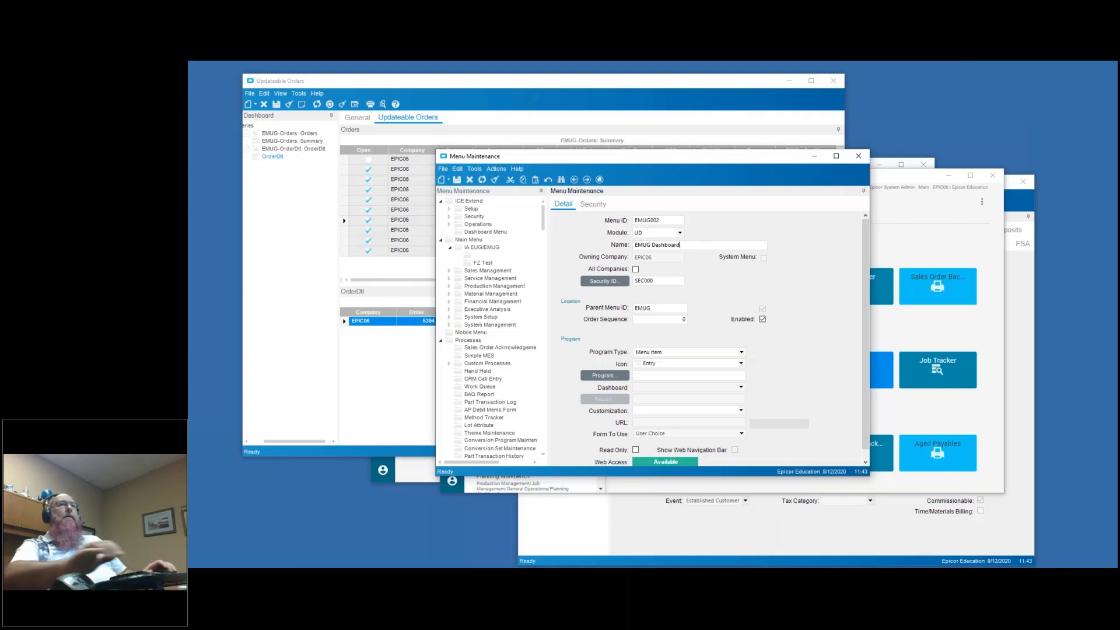
click(675, 319)
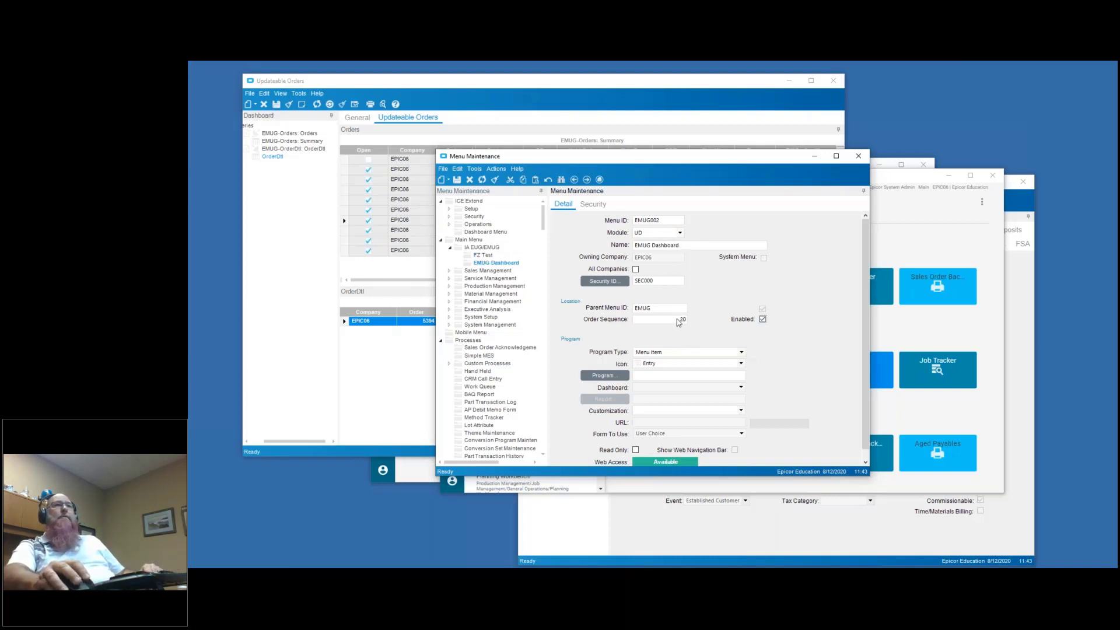
click(741, 353)
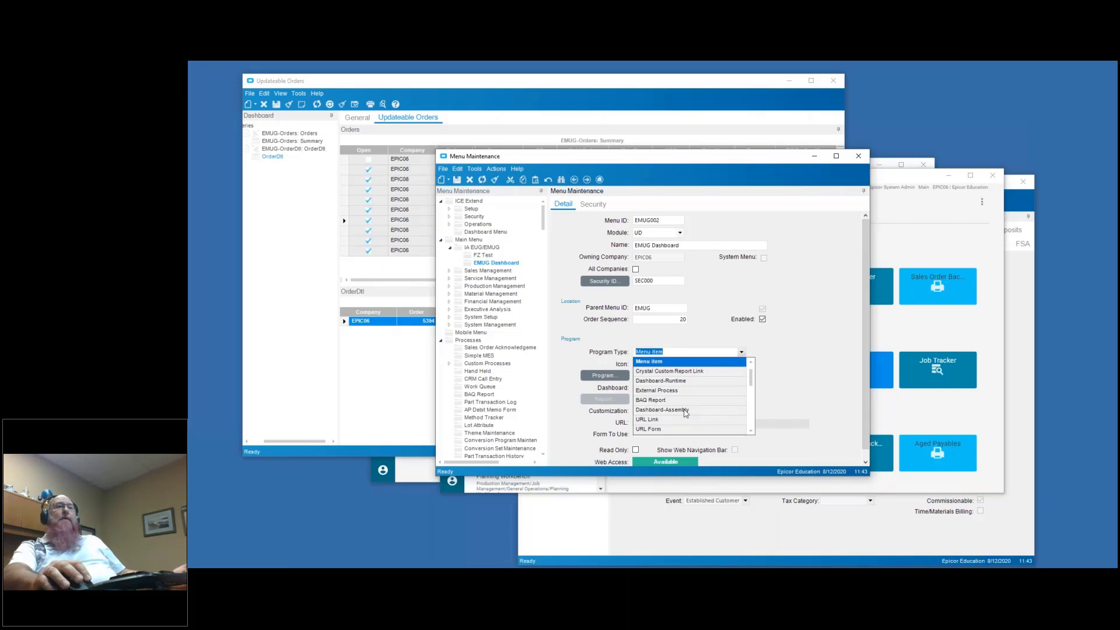
click(685, 411)
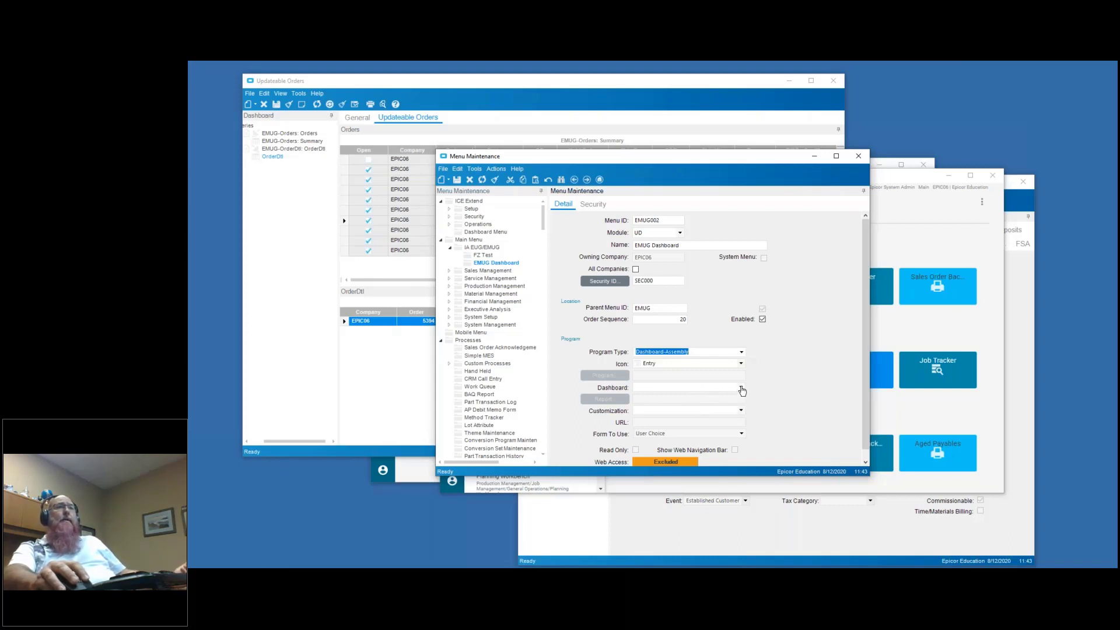
Pick the Updateable Ordres dashboard, enable All Companies, save, and close Menu Maintenance.
click(741, 388)
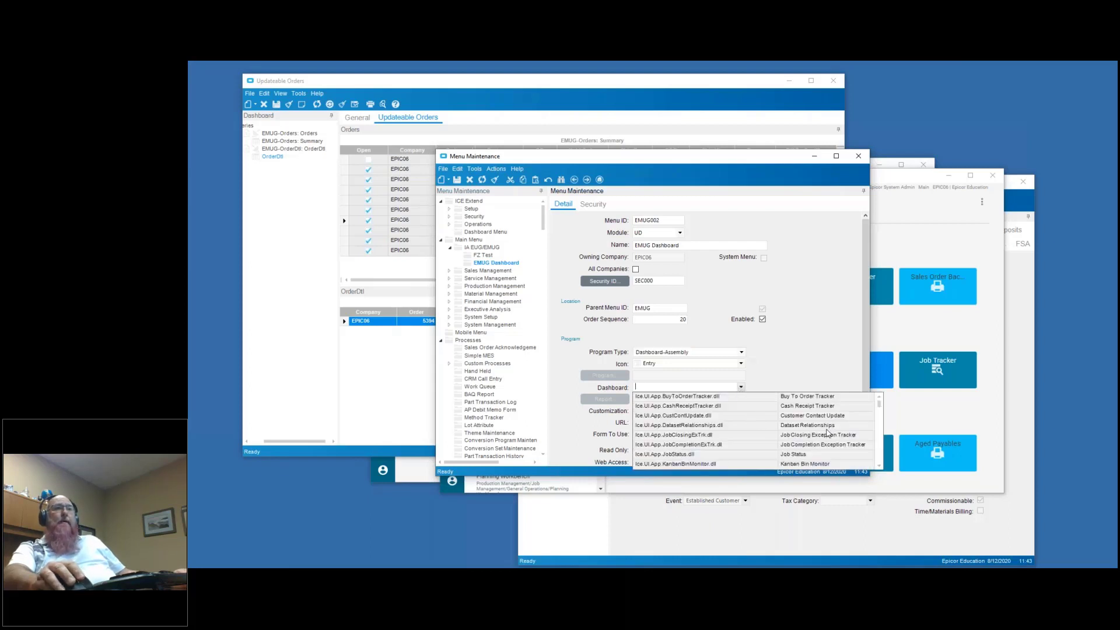
scroll(881, 467, down, 6)
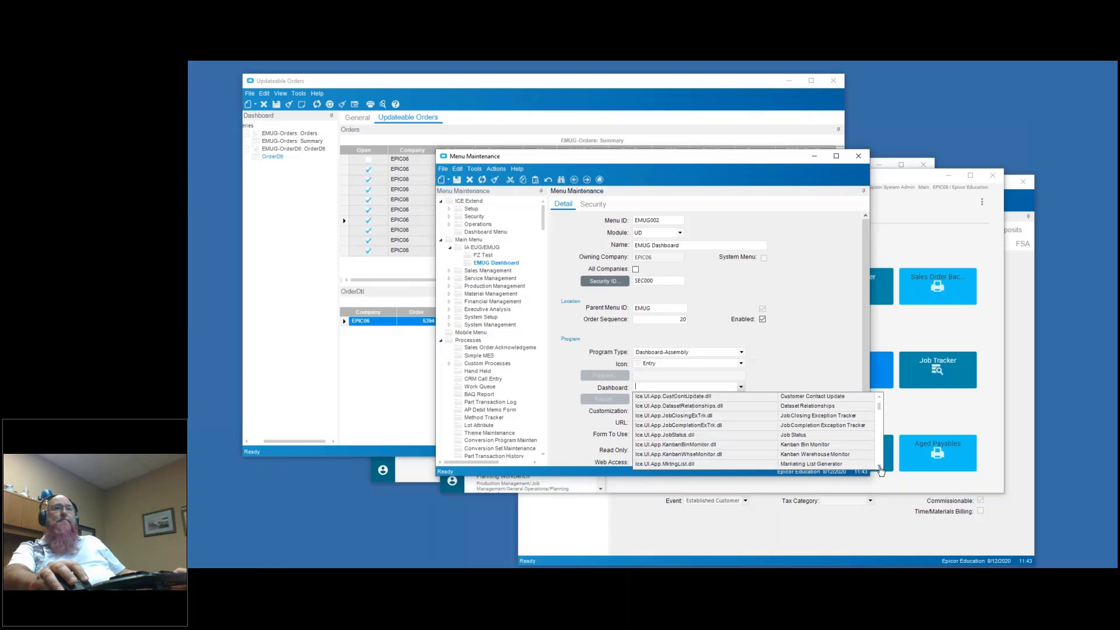
scroll(879, 468, down, 3)
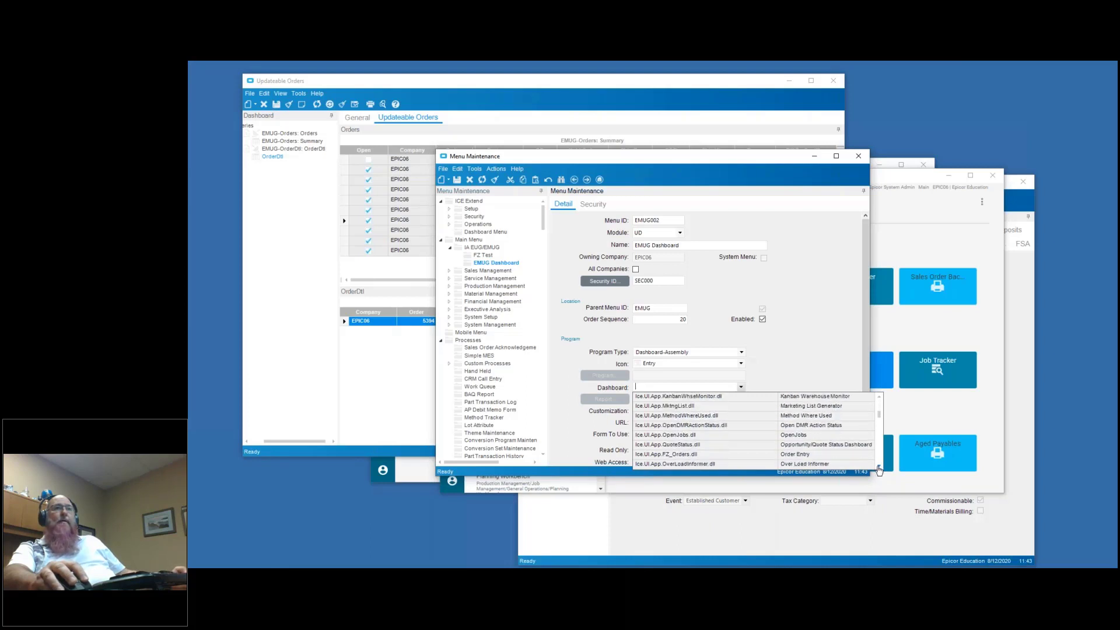
click(879, 467)
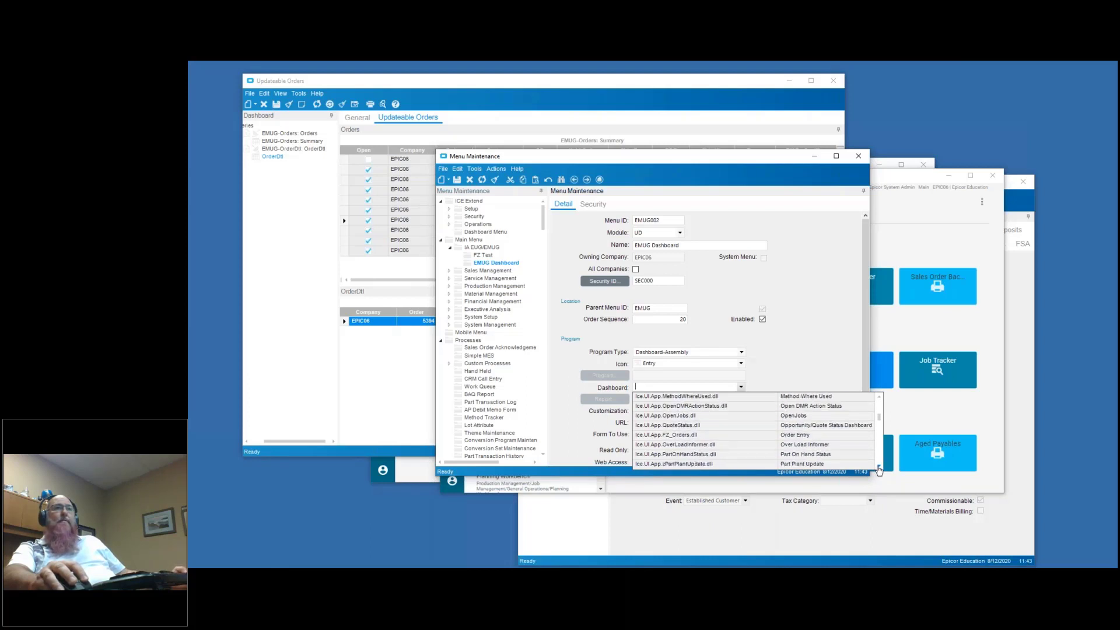
scroll(879, 468, down, 8)
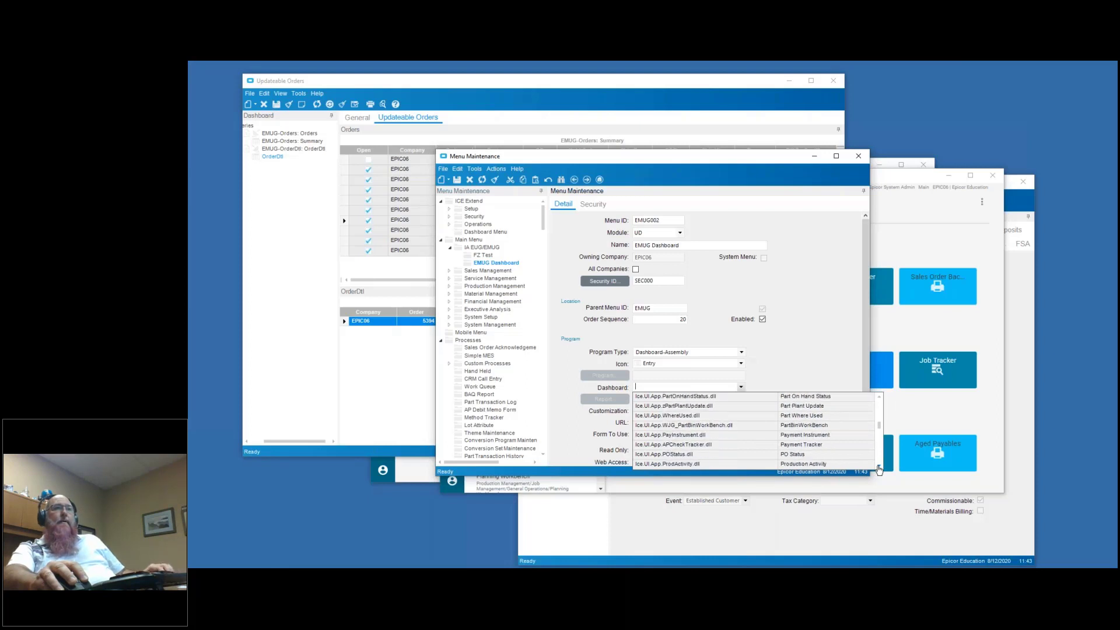
scroll(879, 469, down, 9)
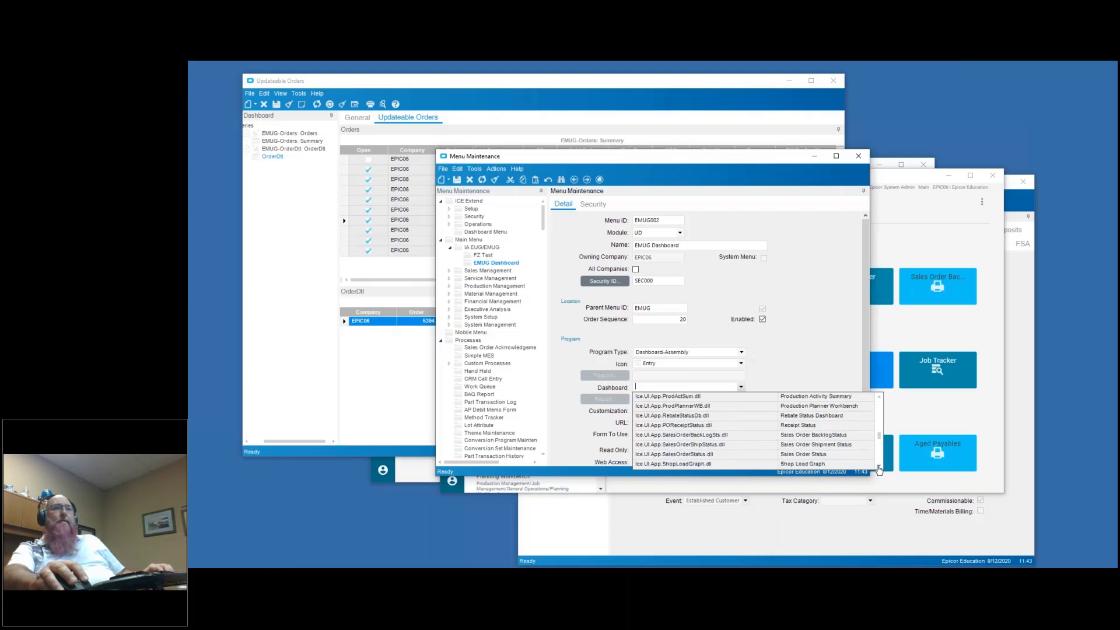
scroll(878, 468, down, 8)
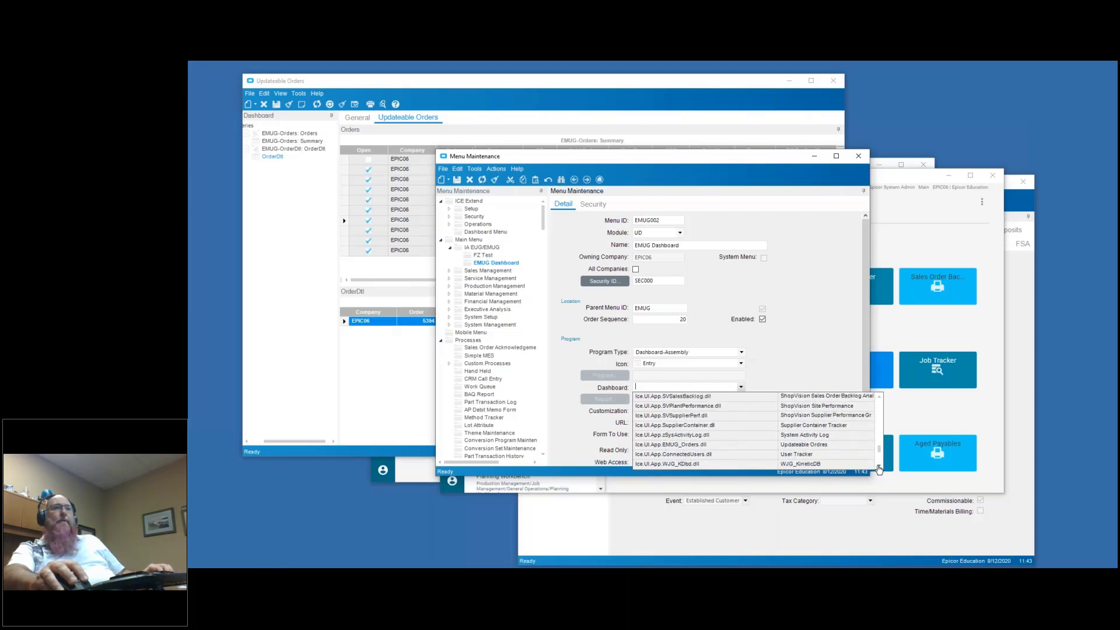
click(824, 445)
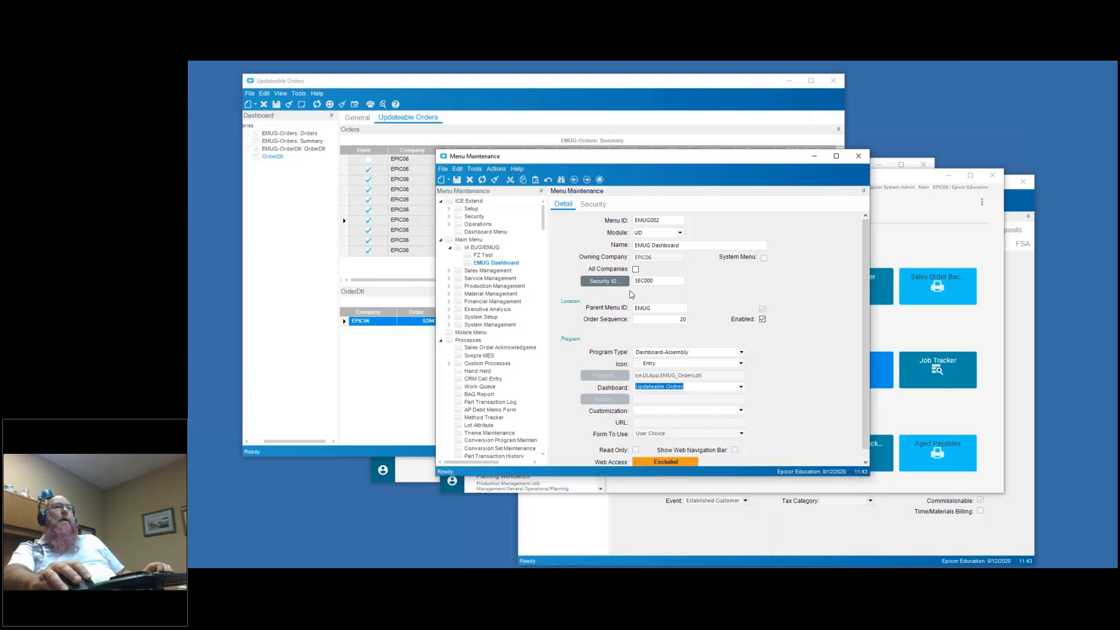
click(635, 270)
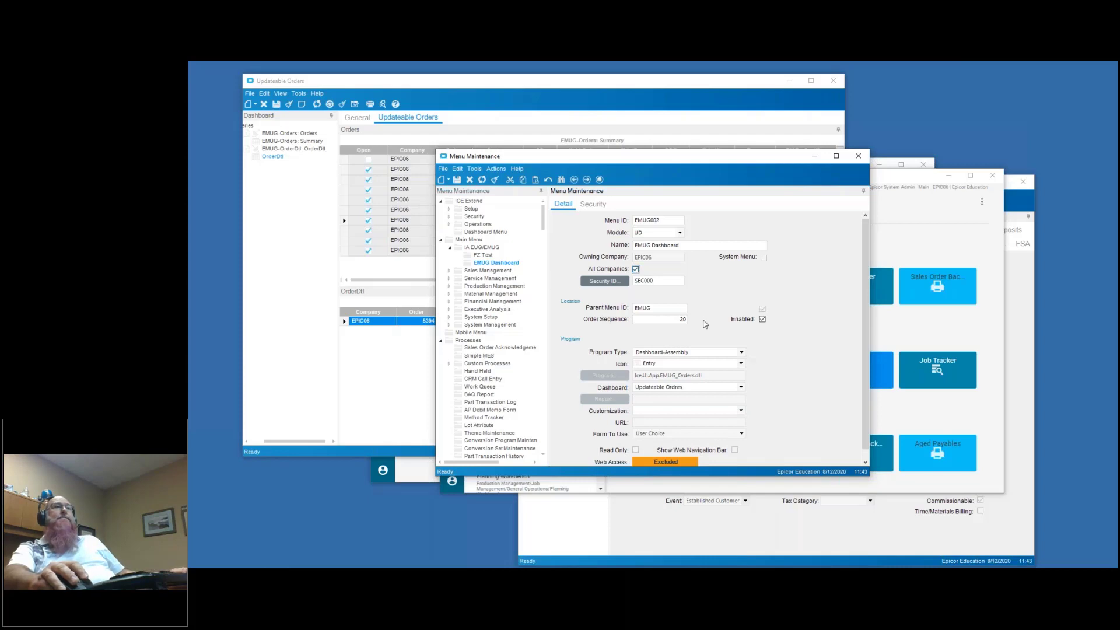
click(457, 181)
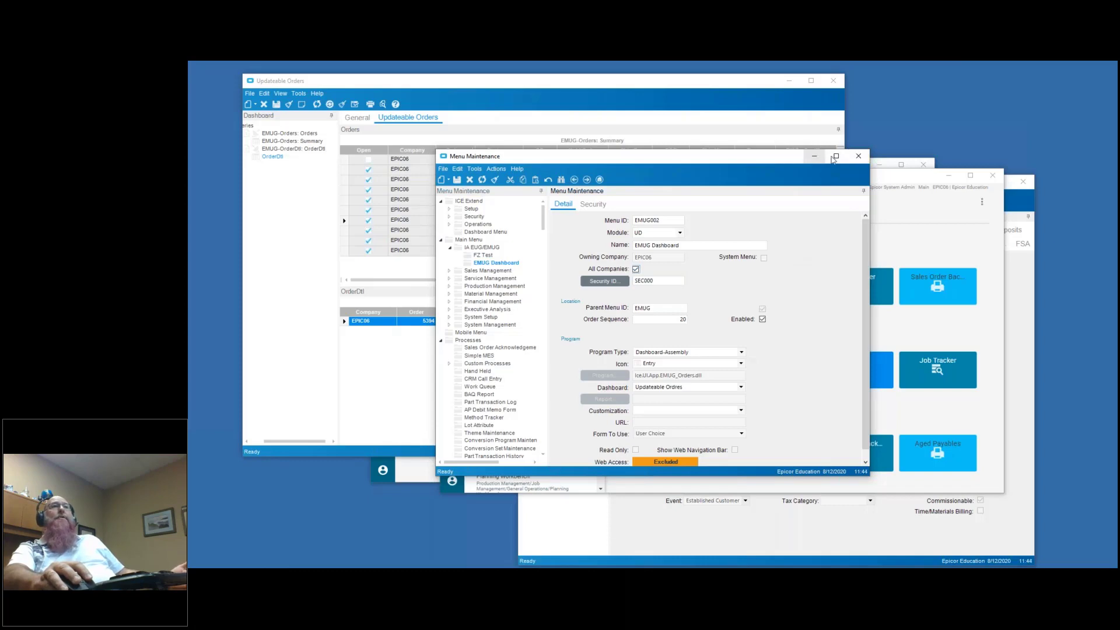
click(858, 157)
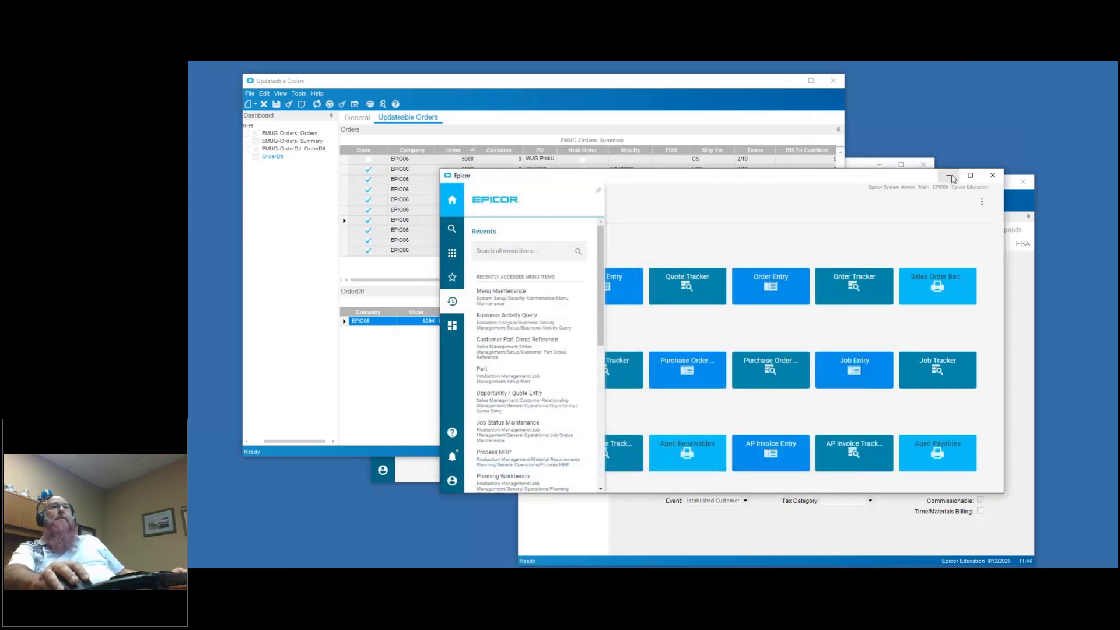
Minimize and restore the Epicor home window, then open the user profile panel.
click(951, 177)
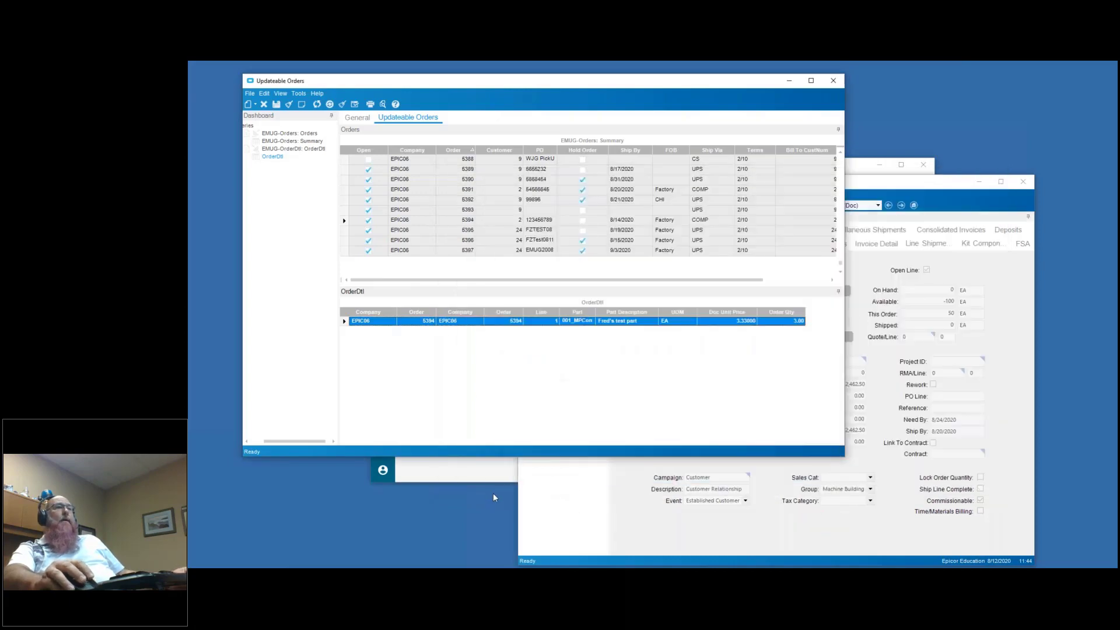
click(494, 471)
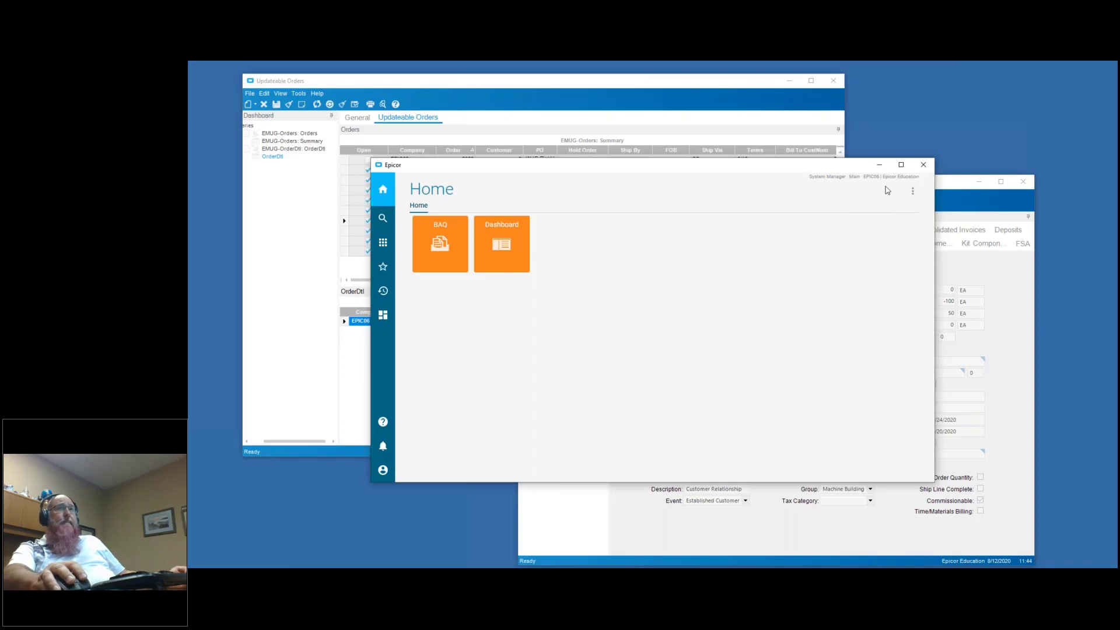
click(383, 471)
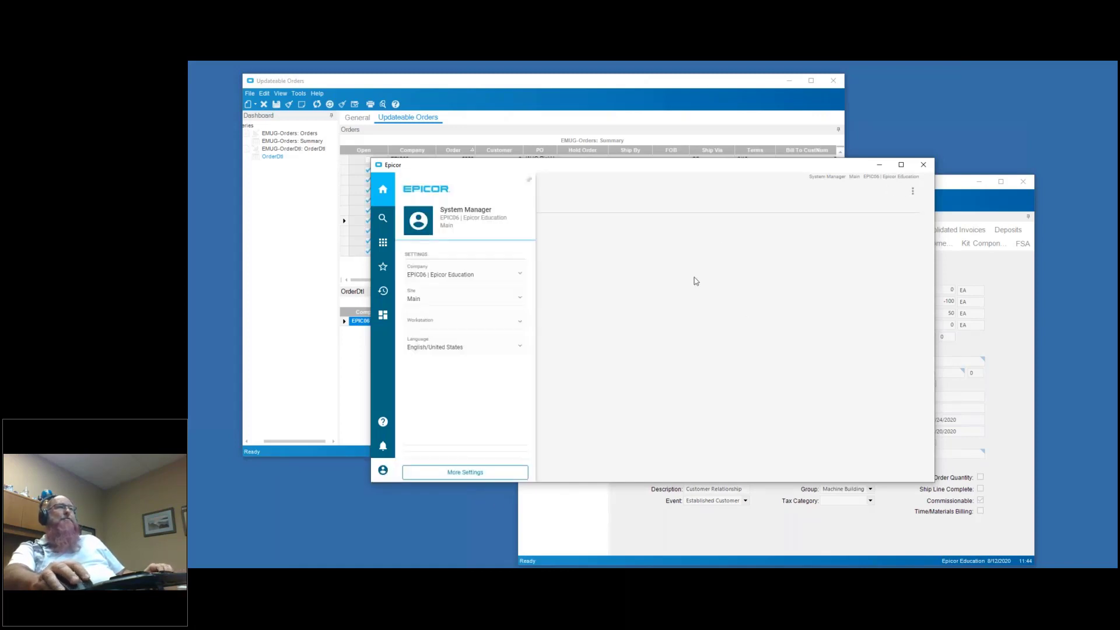
Choose Change User and sign in as the manager user with its password.
click(912, 192)
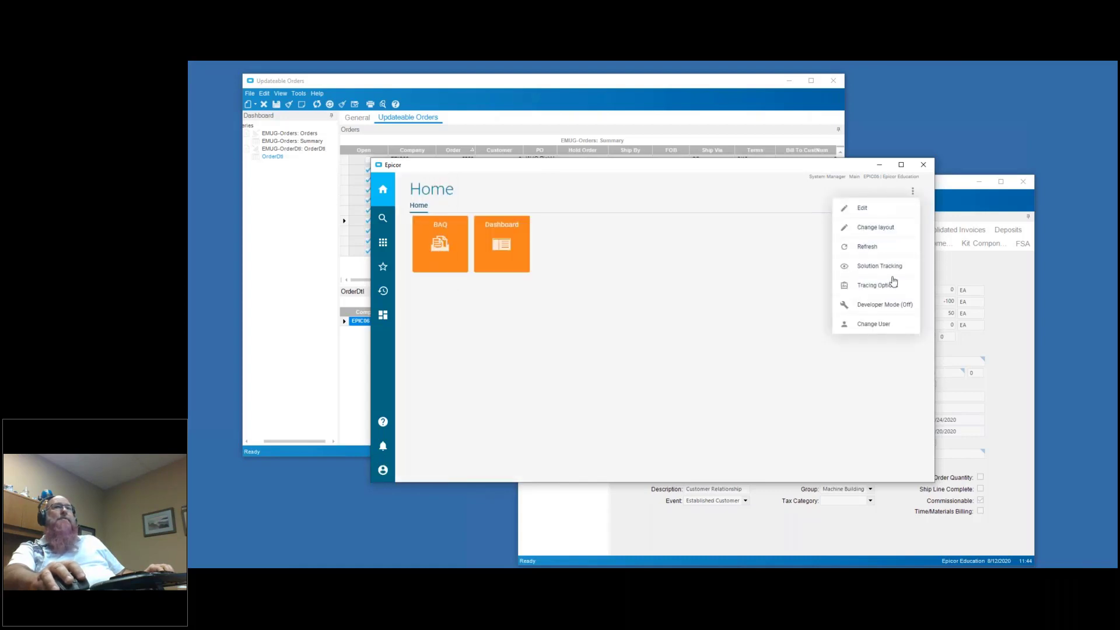
click(884, 328)
key(Tab)
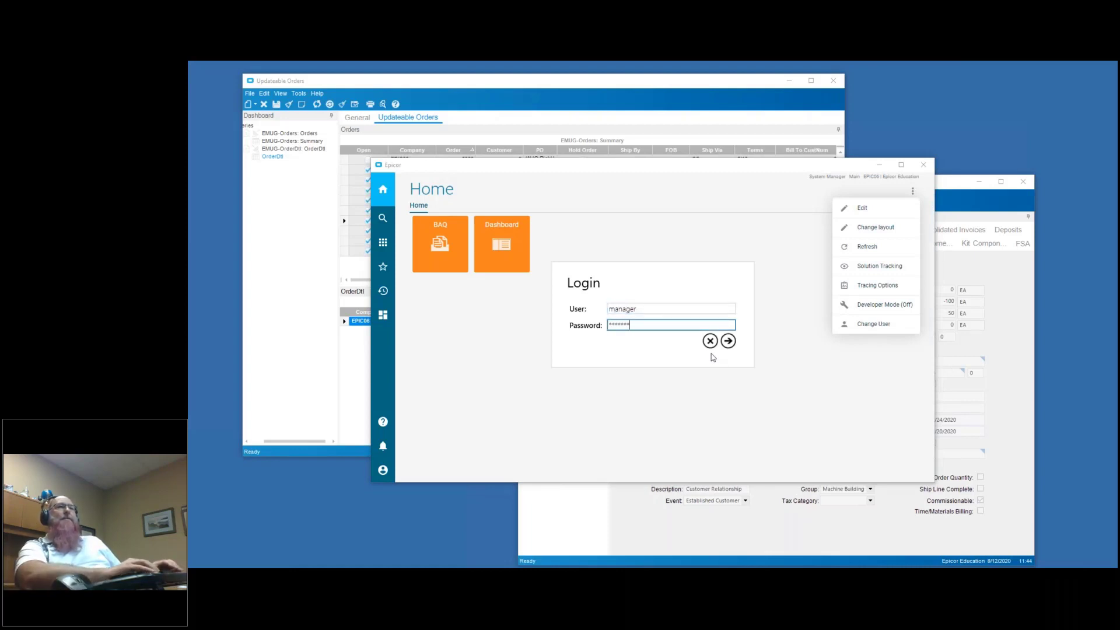
click(727, 340)
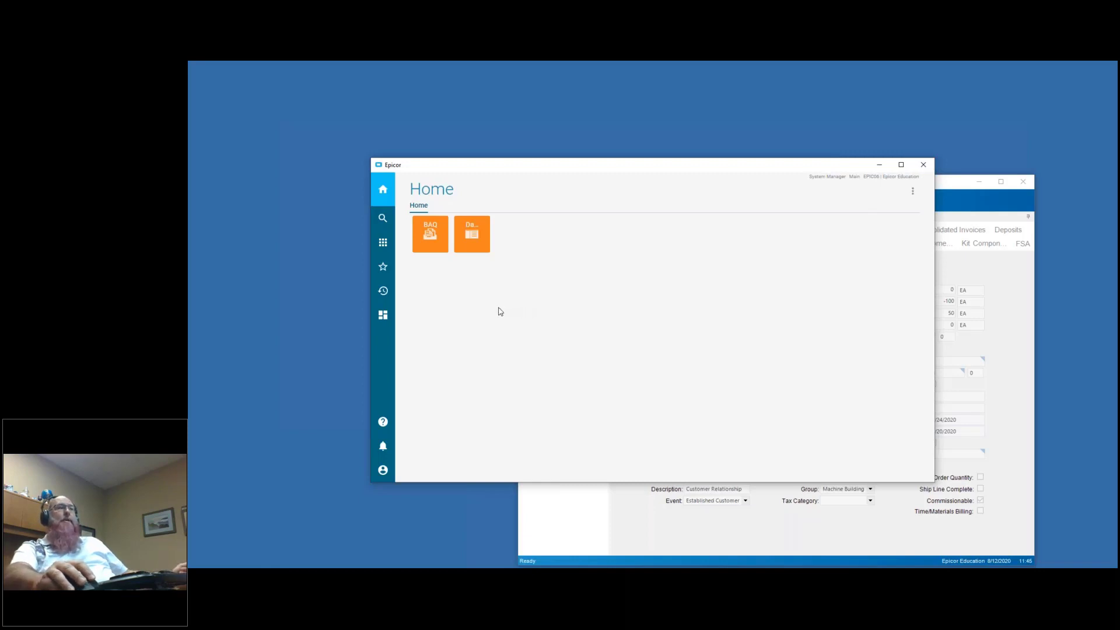
Launch the EMUG Dashboard from the IA EUG/EMUG menu and select order 5394.
click(383, 245)
click(456, 284)
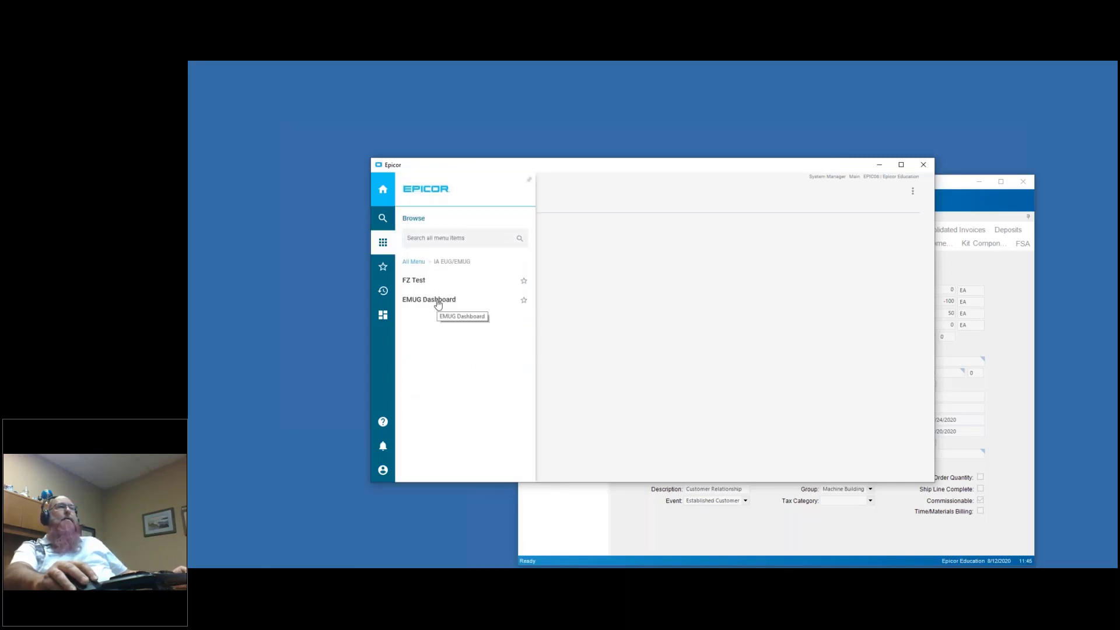
click(438, 301)
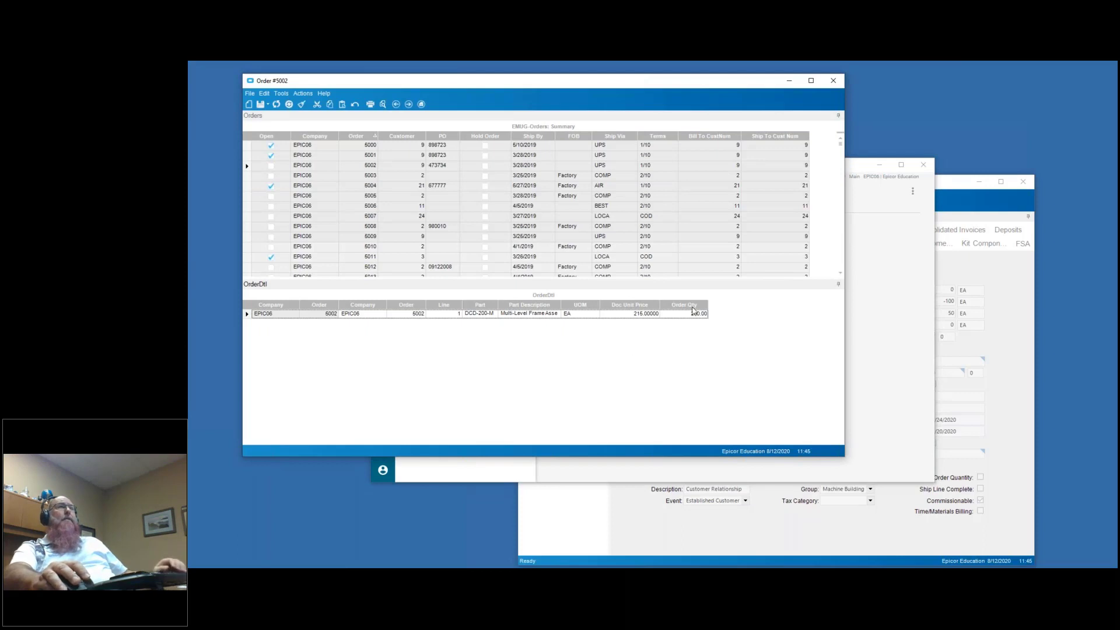
drag(840, 144, 839, 267)
scroll(513, 225, up, 5)
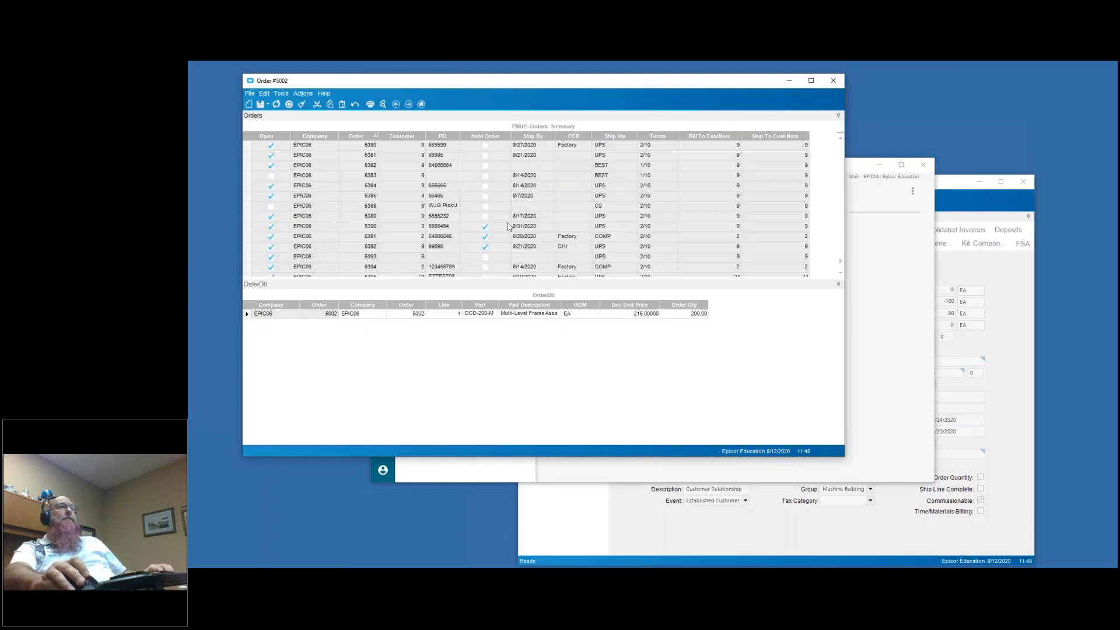
click(399, 248)
scroll(390, 233, down, 3)
click(398, 204)
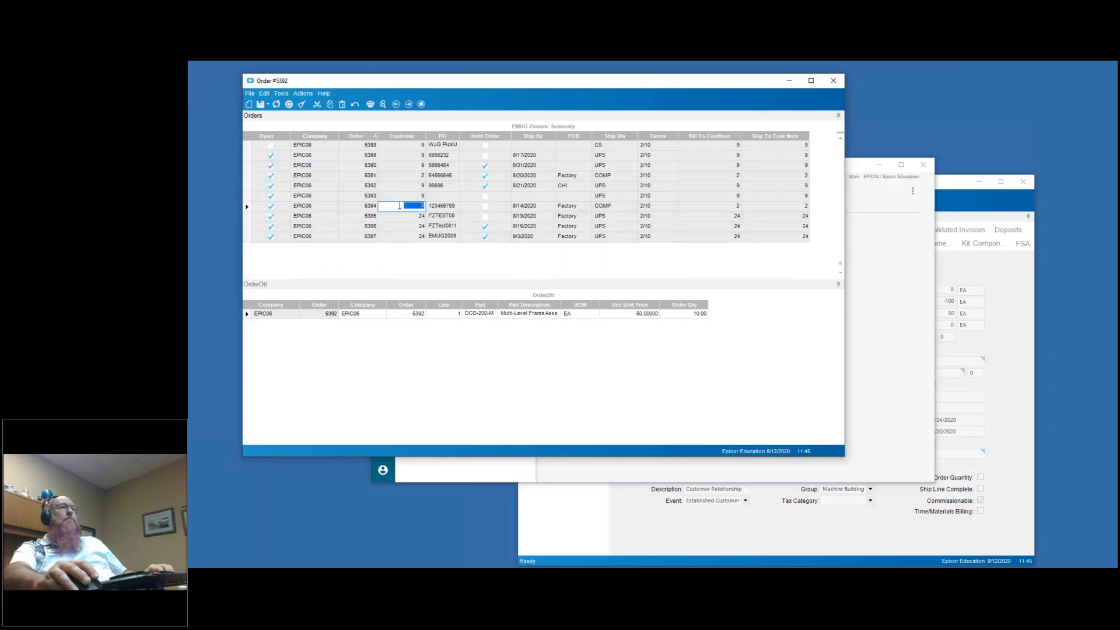
Set the line to unit price 4, quantity 20, description 'test #4', and save.
click(638, 314)
text(4)
key(Tab)
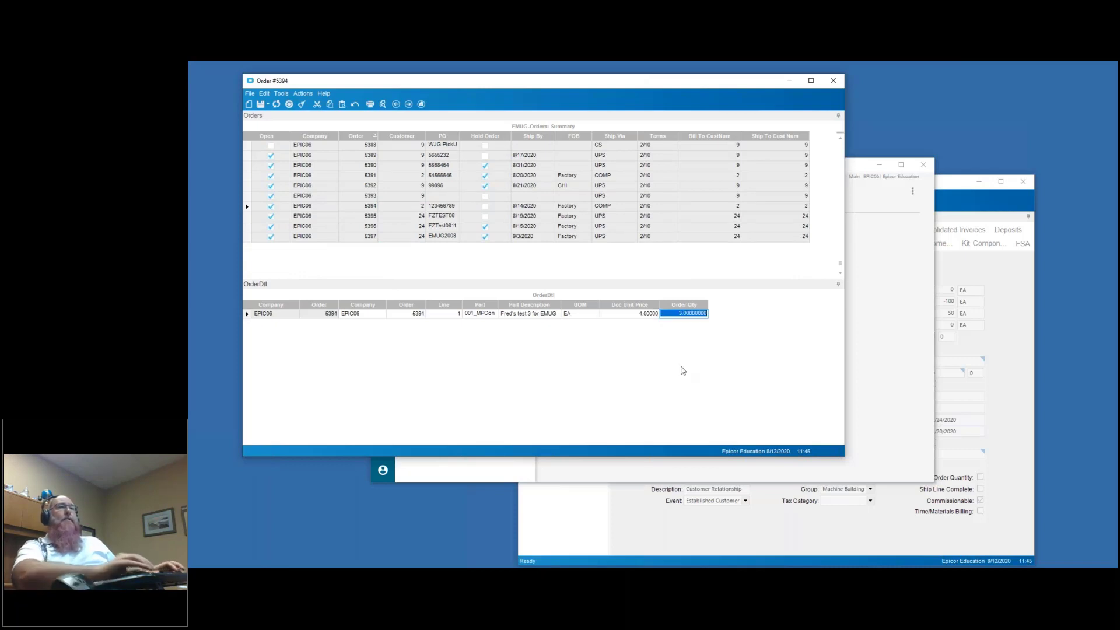
text(20)
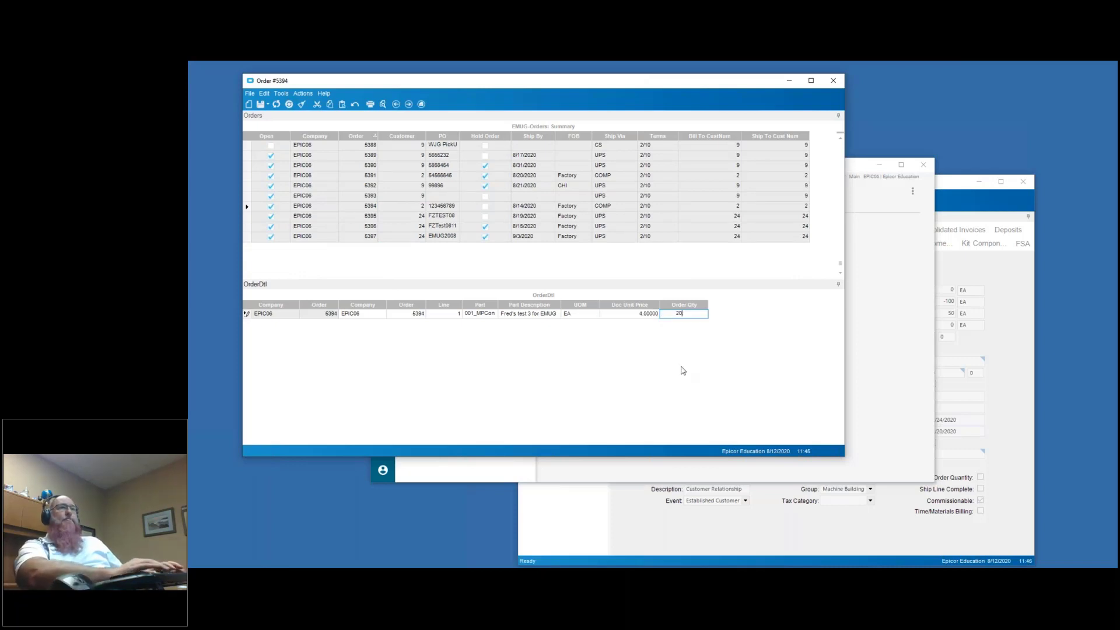
double_click(535, 313)
double_click(528, 313)
key(BackSpace)
text(#4)
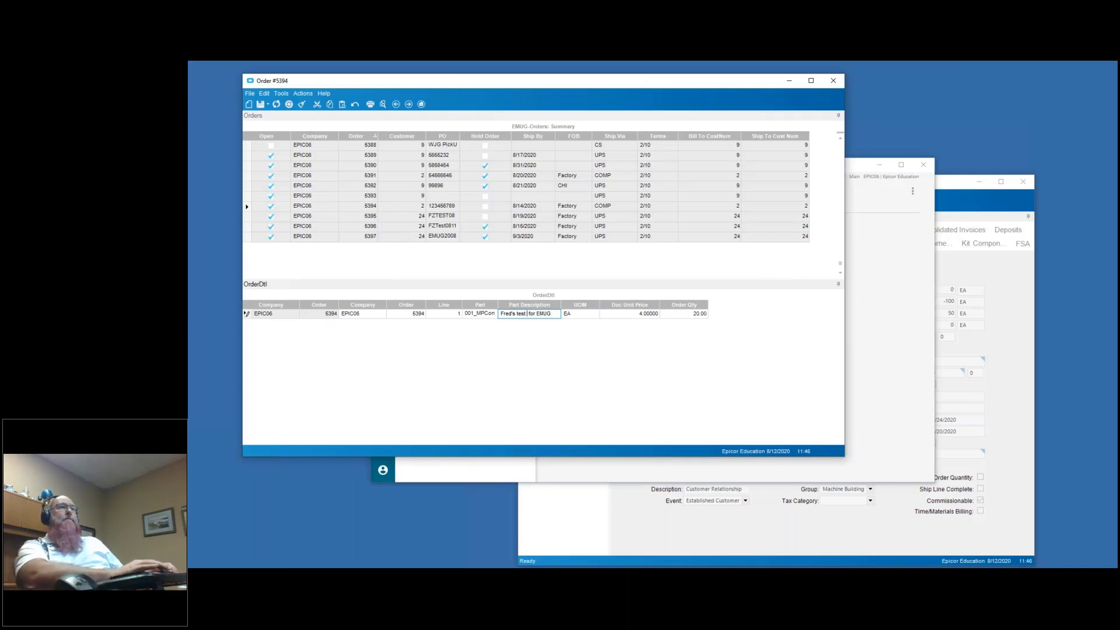
key(Return)
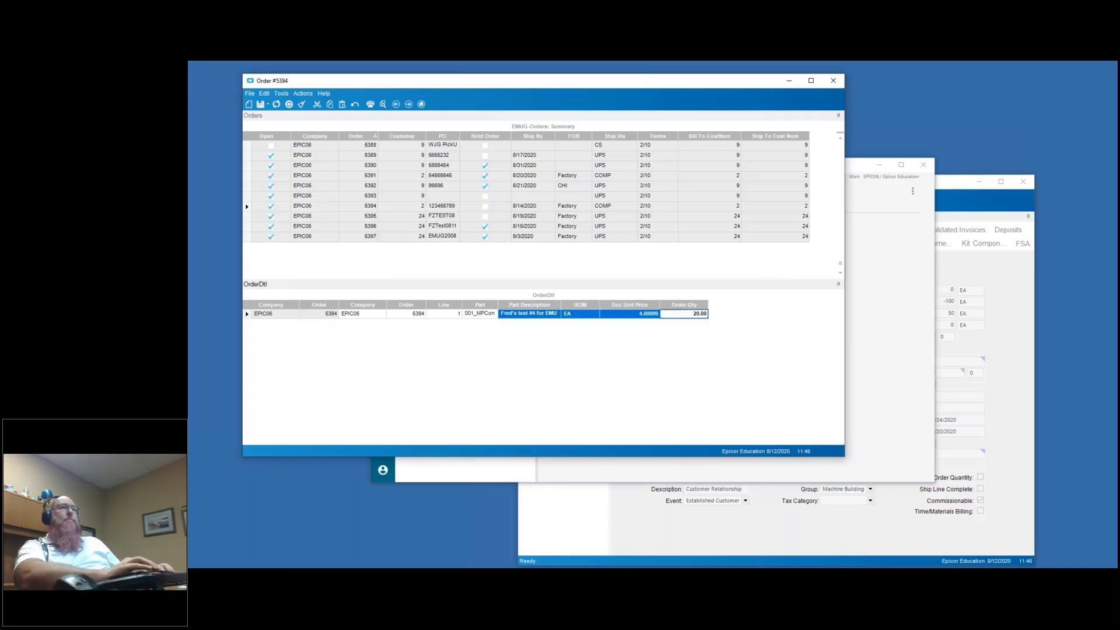
click(262, 107)
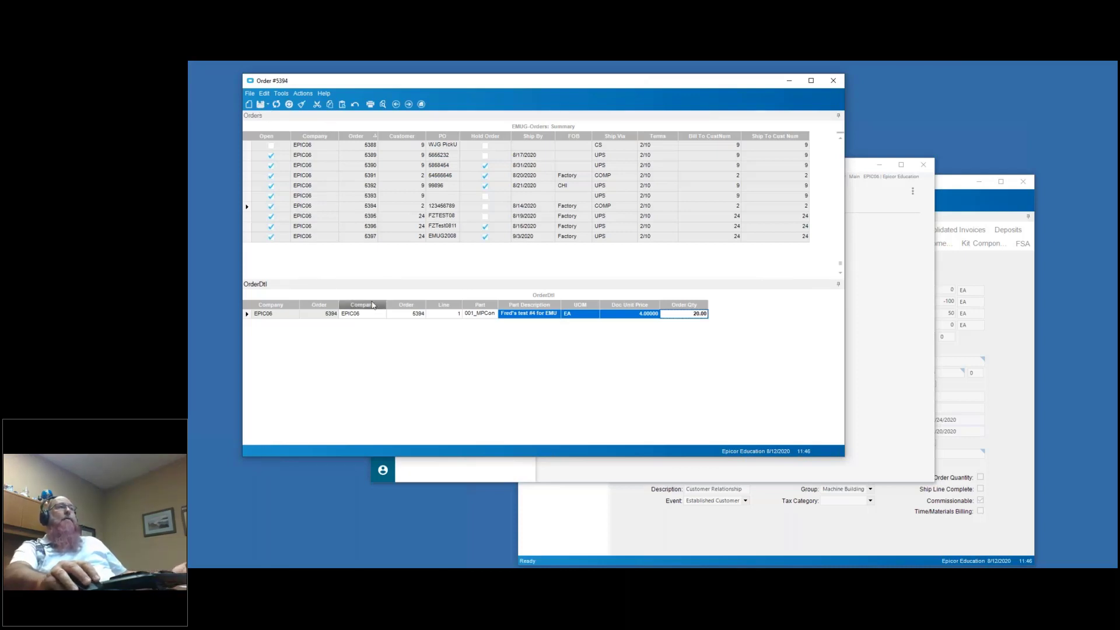
Open order 5394 in Sales Order Tracker and verify the line's quantity 20 at 4.00.
right_click(320, 317)
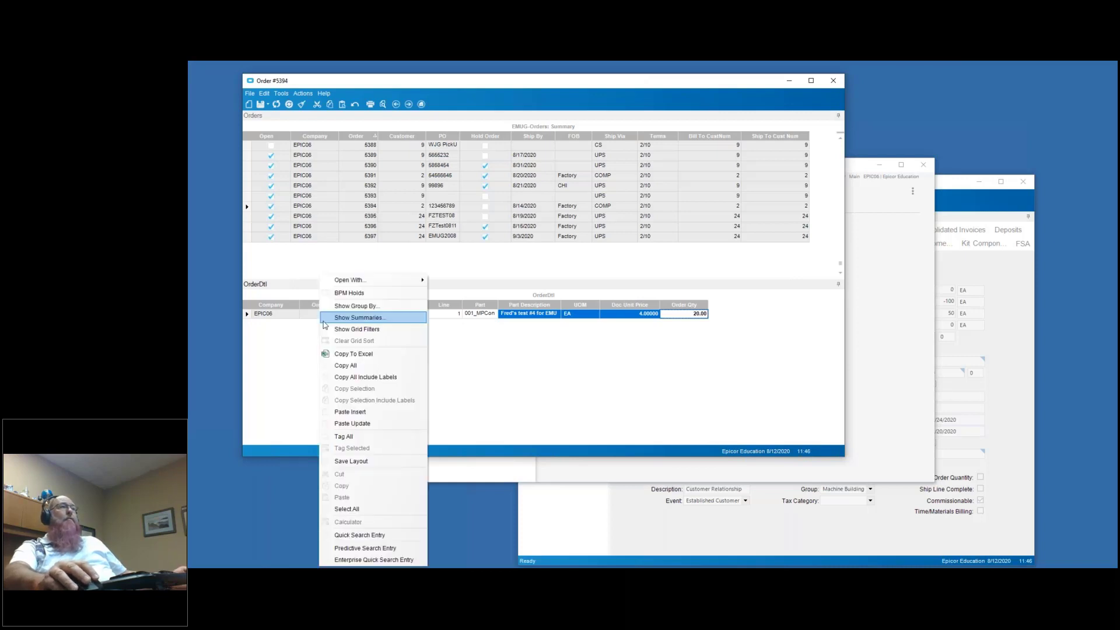
mouse_move(353, 282)
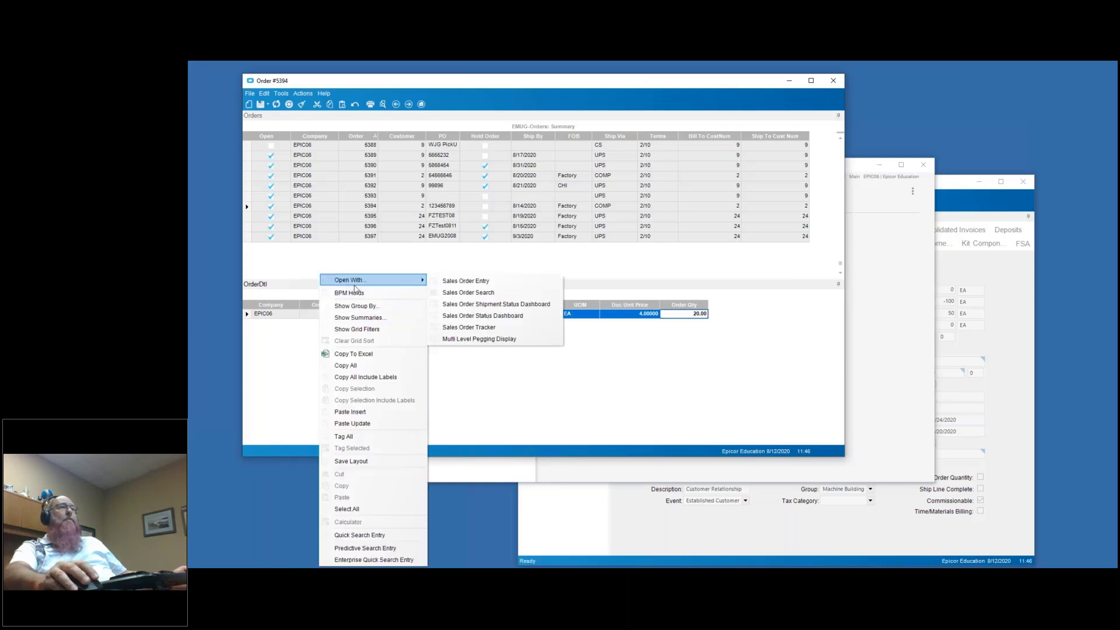
click(486, 328)
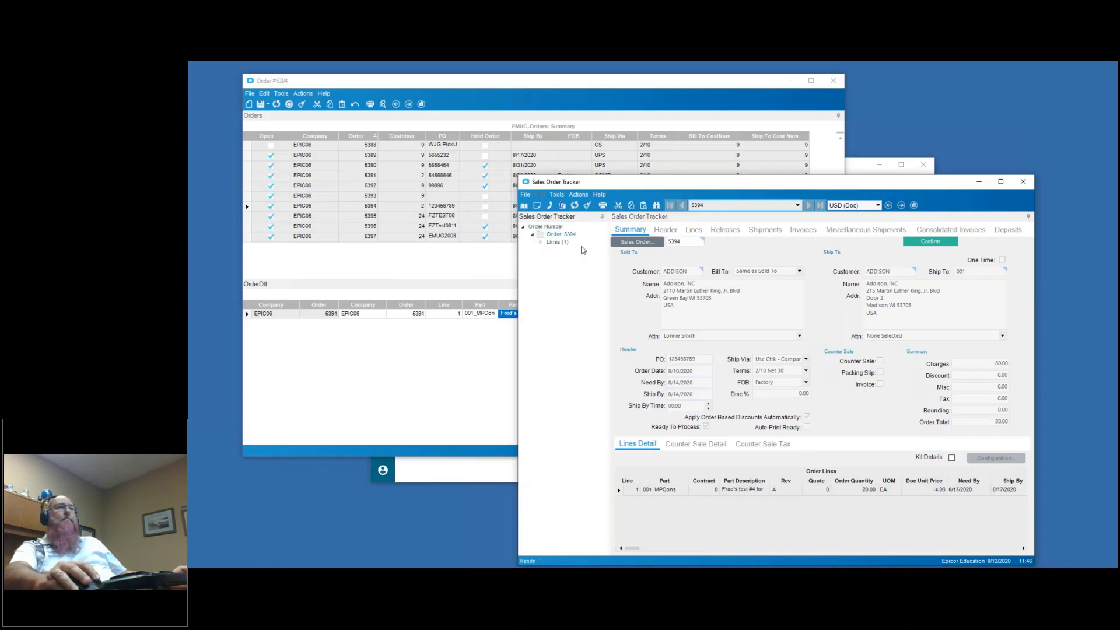
click(697, 231)
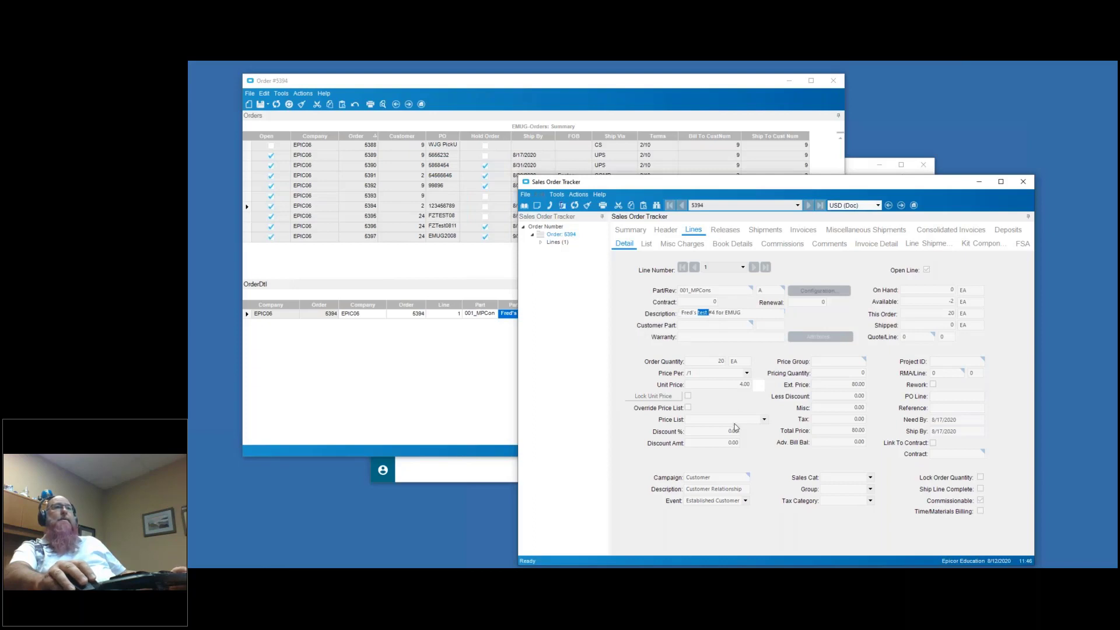
click(715, 362)
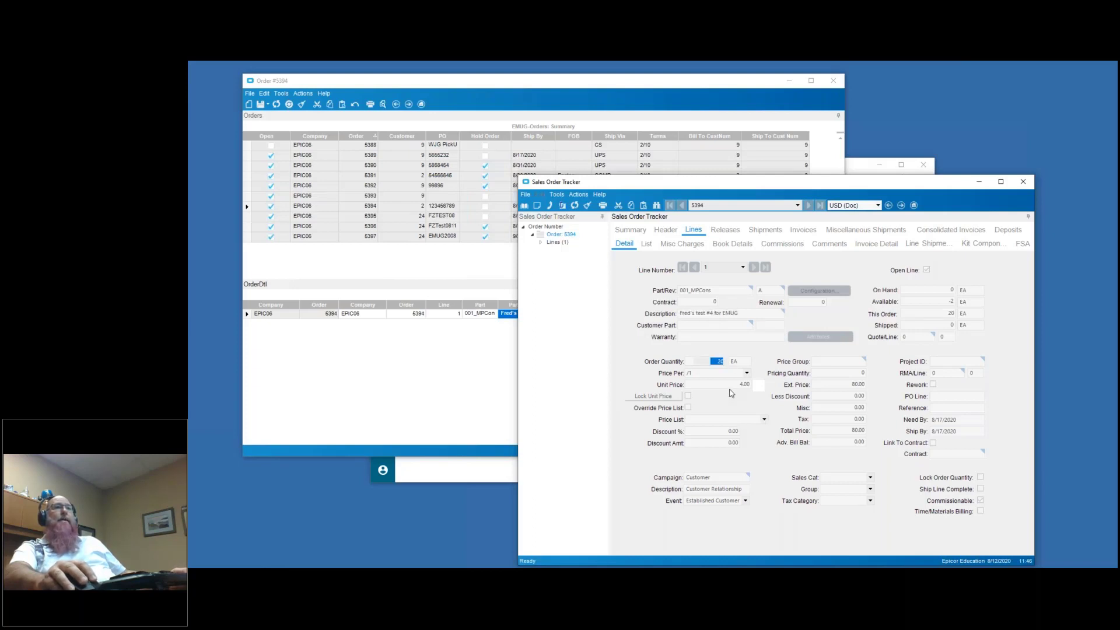
click(737, 385)
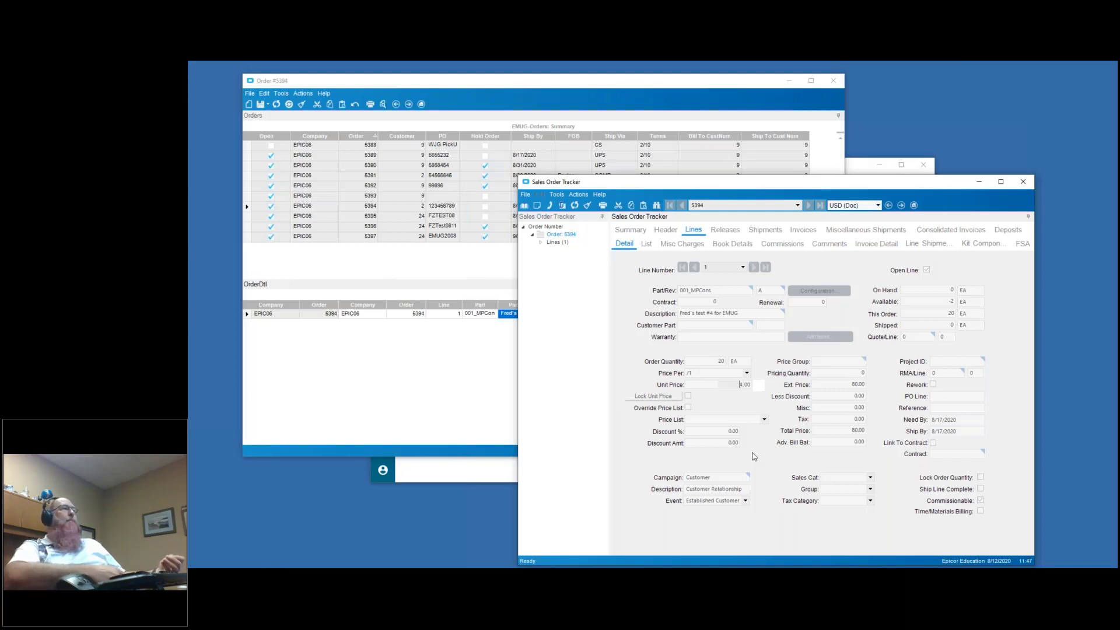
Return to the Order #5394 dashboard and open the OrderDtl grid's context menu.
click(232, 528)
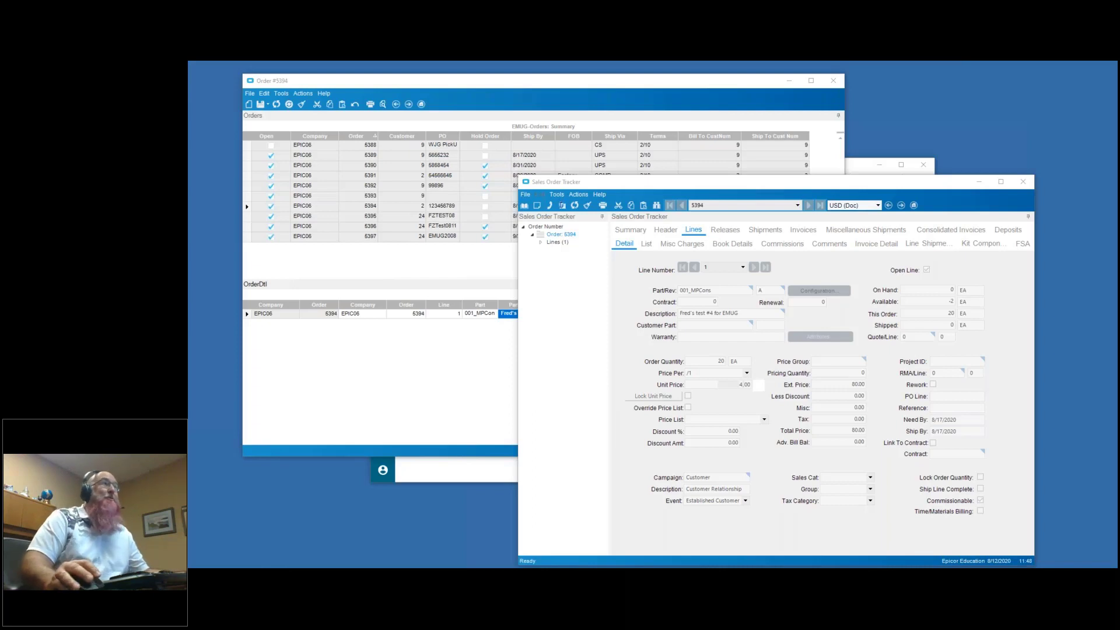
right_click(386, 349)
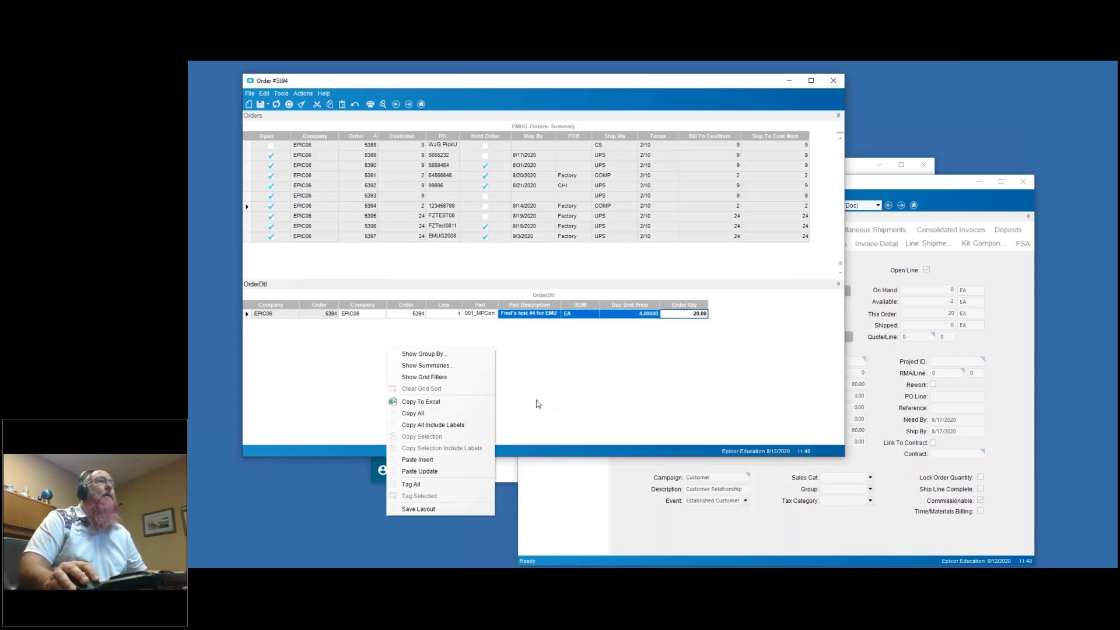
click(542, 409)
click(302, 93)
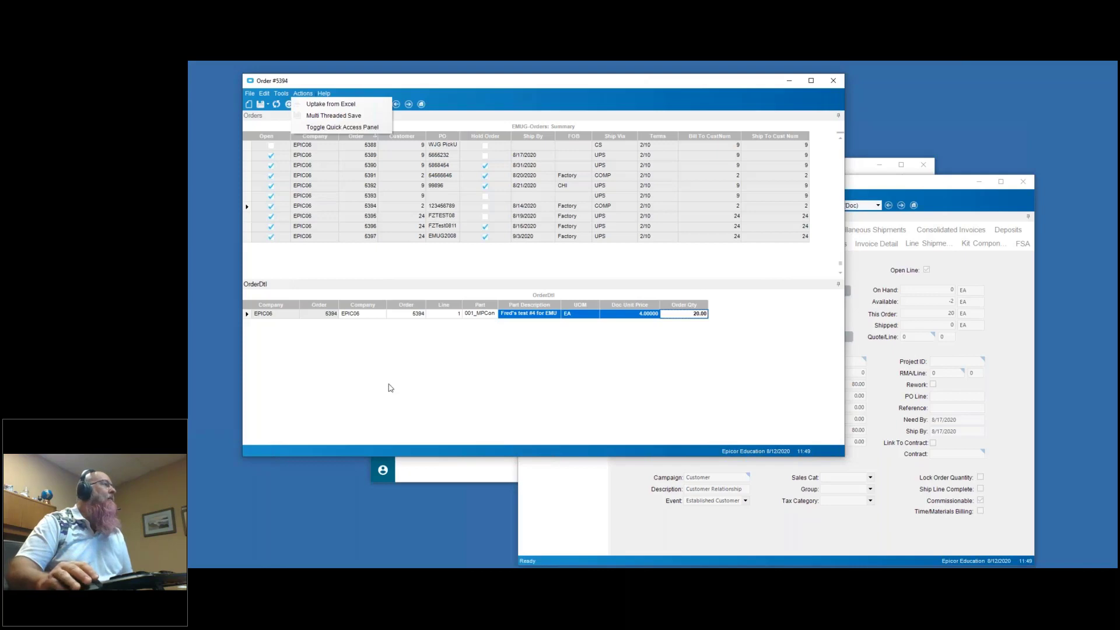
click(254, 420)
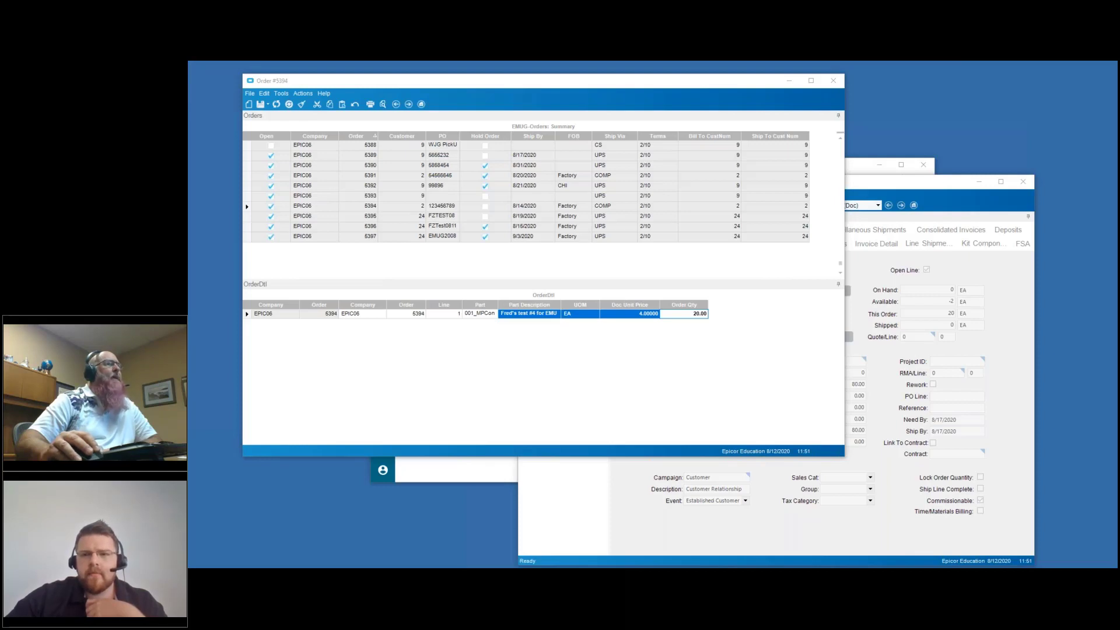
mouse_move(520, 568)
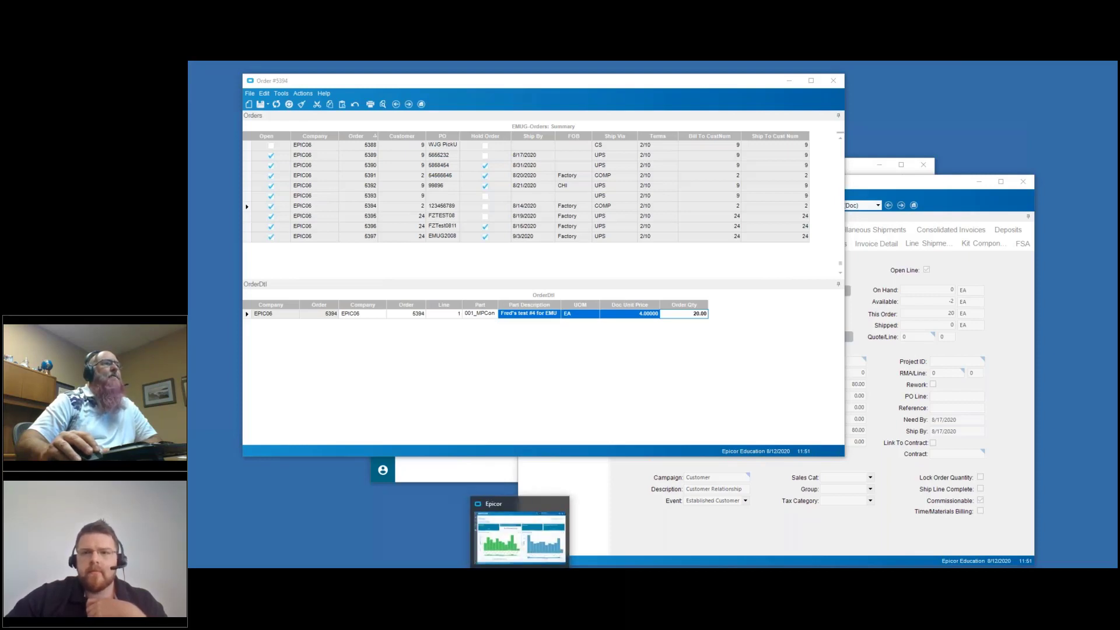
mouse_move(572, 568)
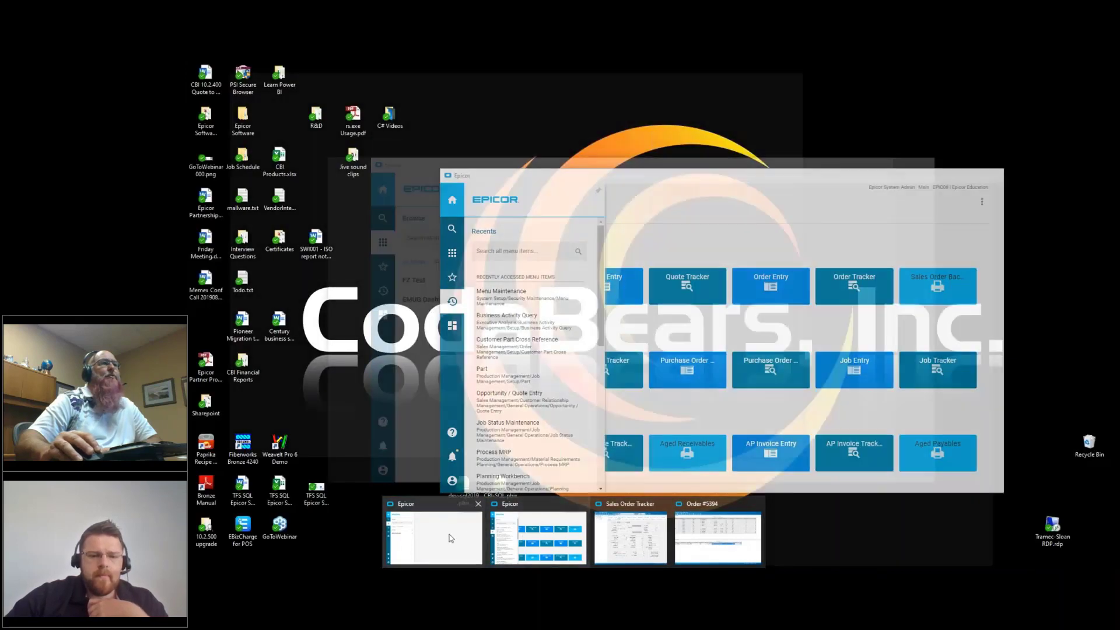
Search 'emug', load and run the EMUG-Orders dashboard, then open the OrderDtl grid options.
click(446, 533)
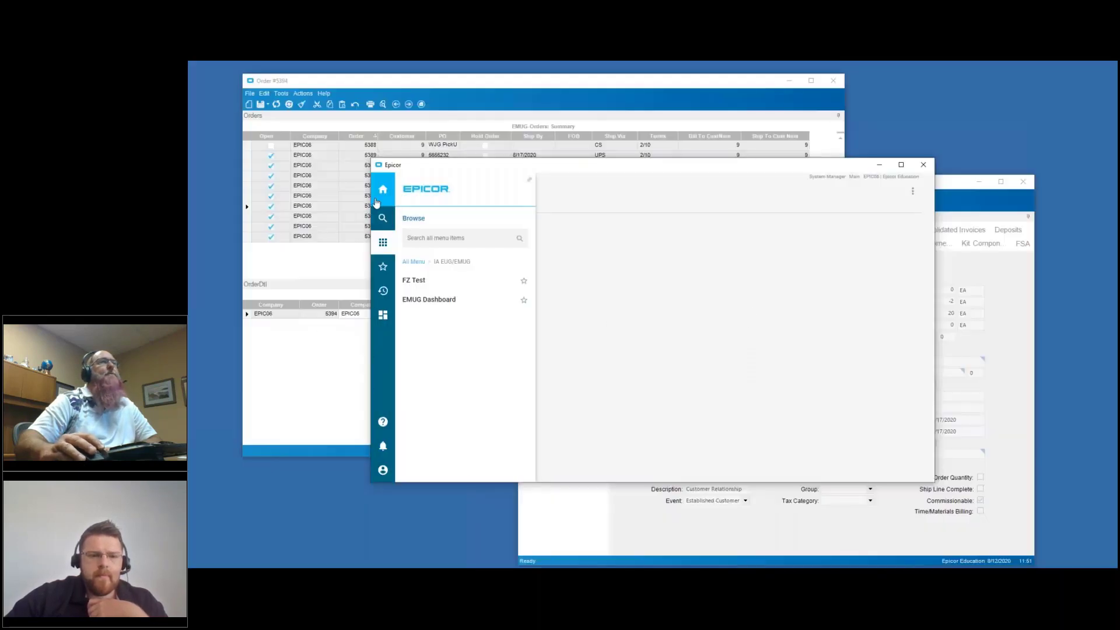
click(379, 196)
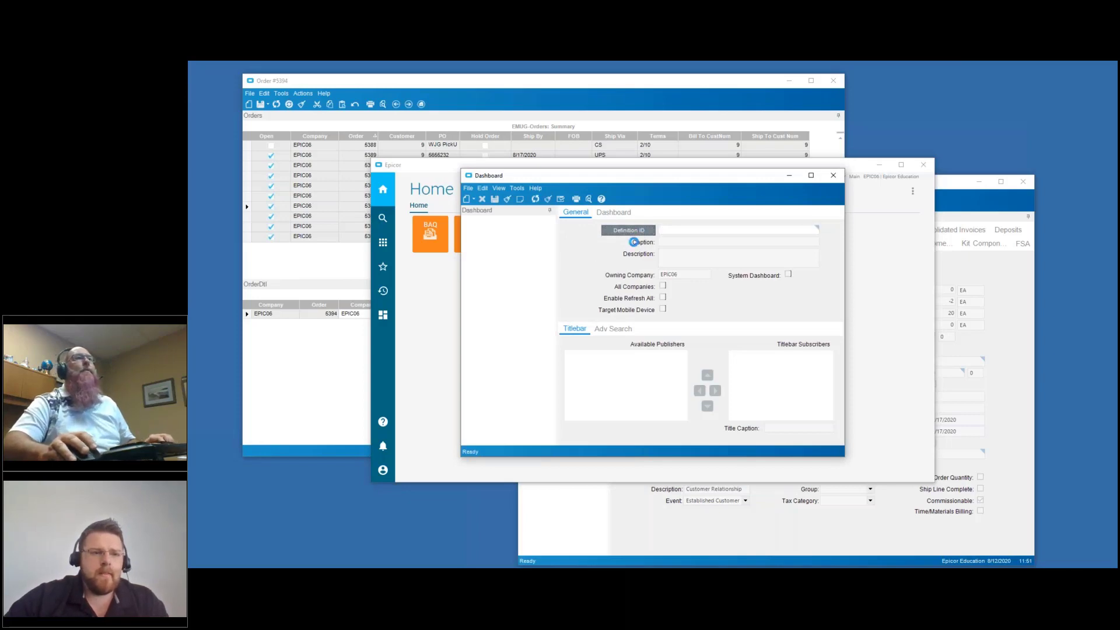
text(emug)
key(Return)
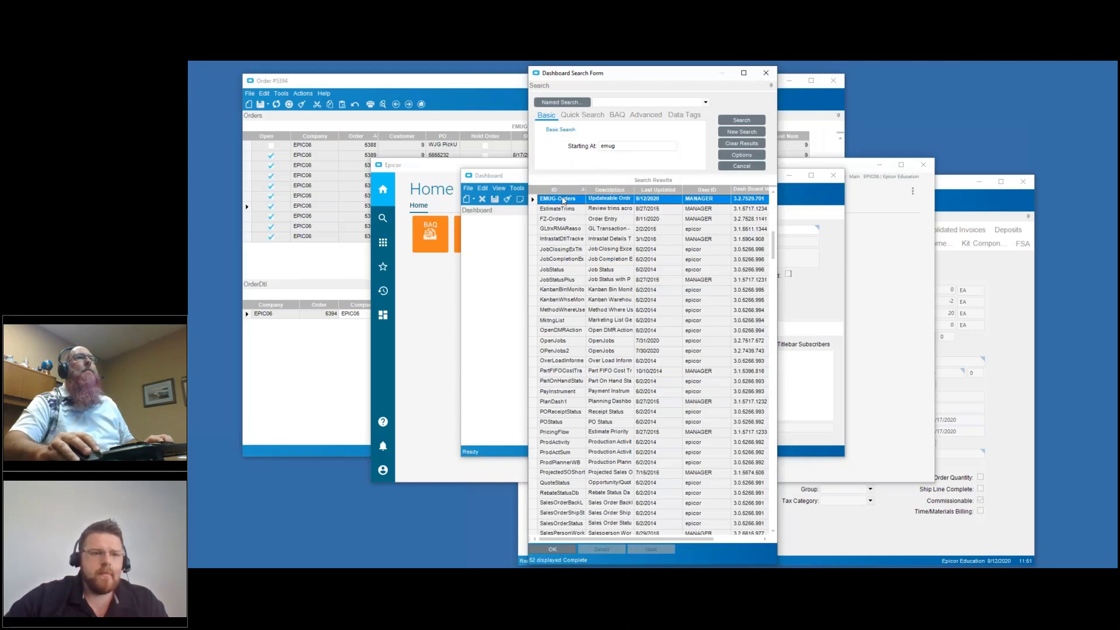
double_click(590, 199)
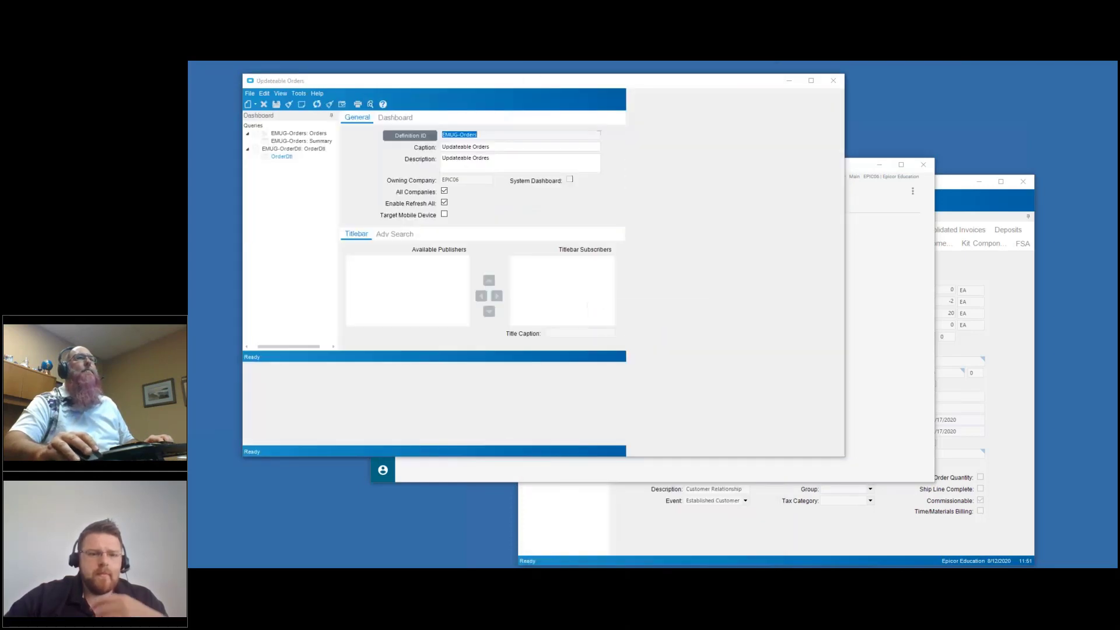
click(412, 120)
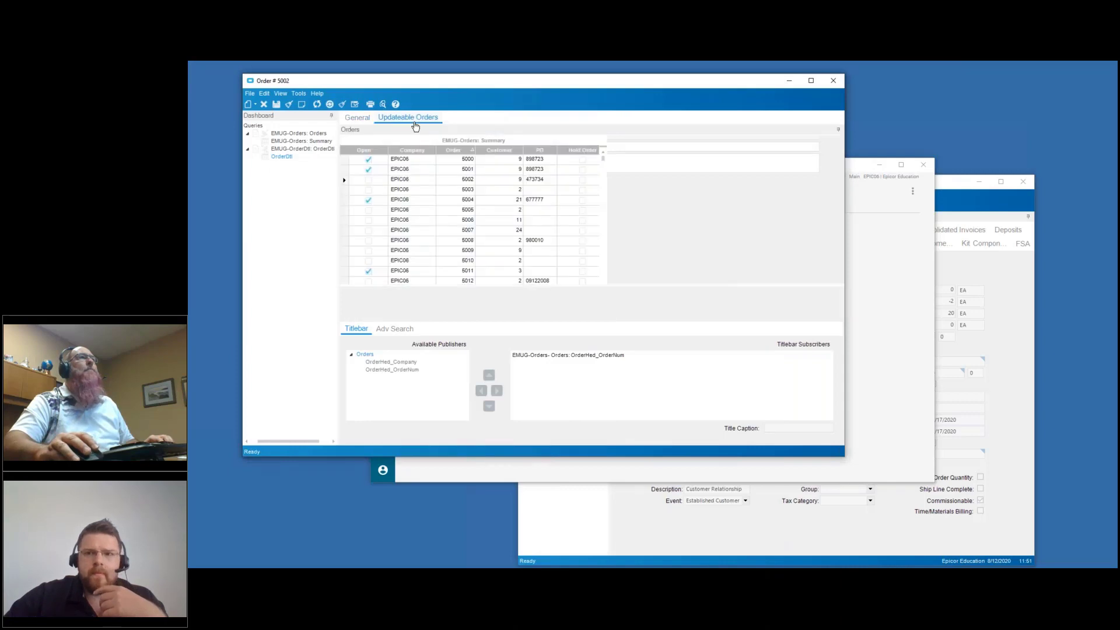
right_click(284, 159)
click(303, 170)
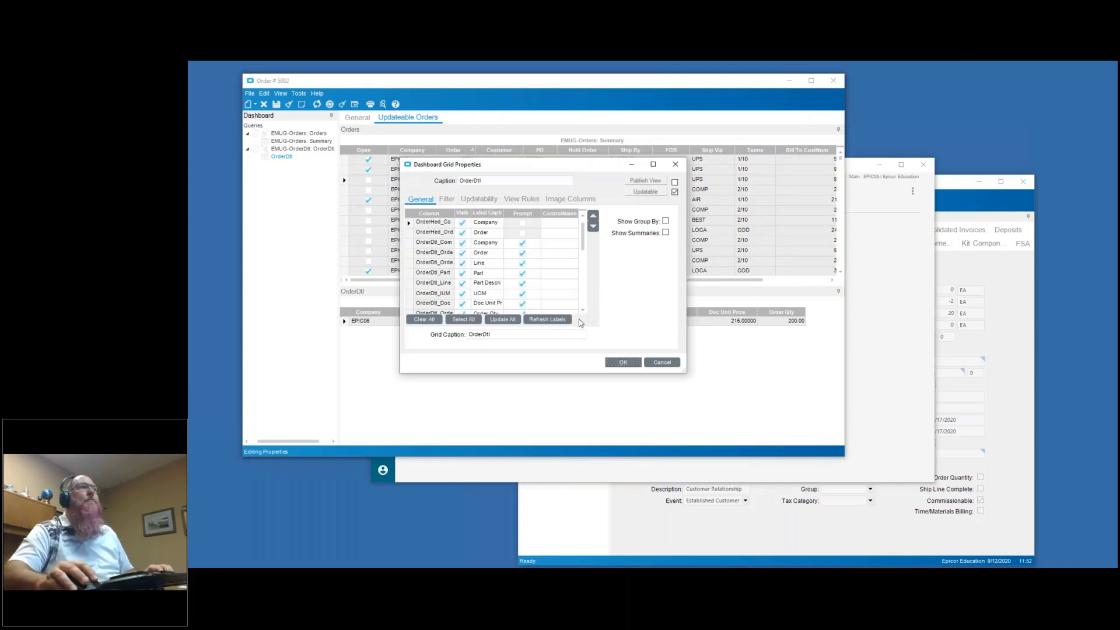
scroll(584, 308, down, 3)
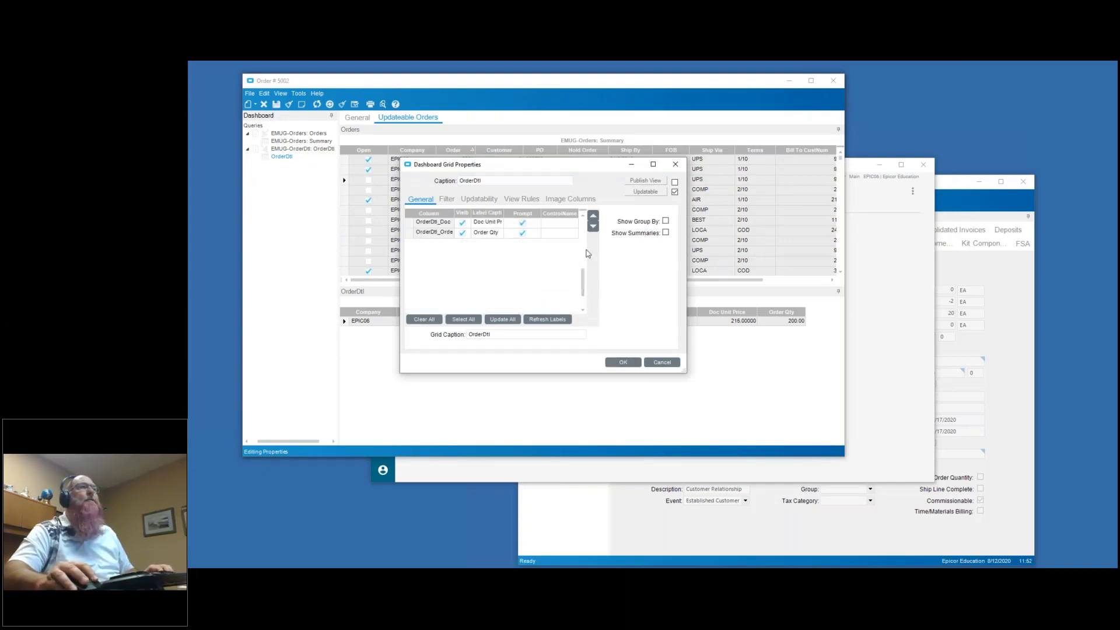
scroll(586, 253, up, 3)
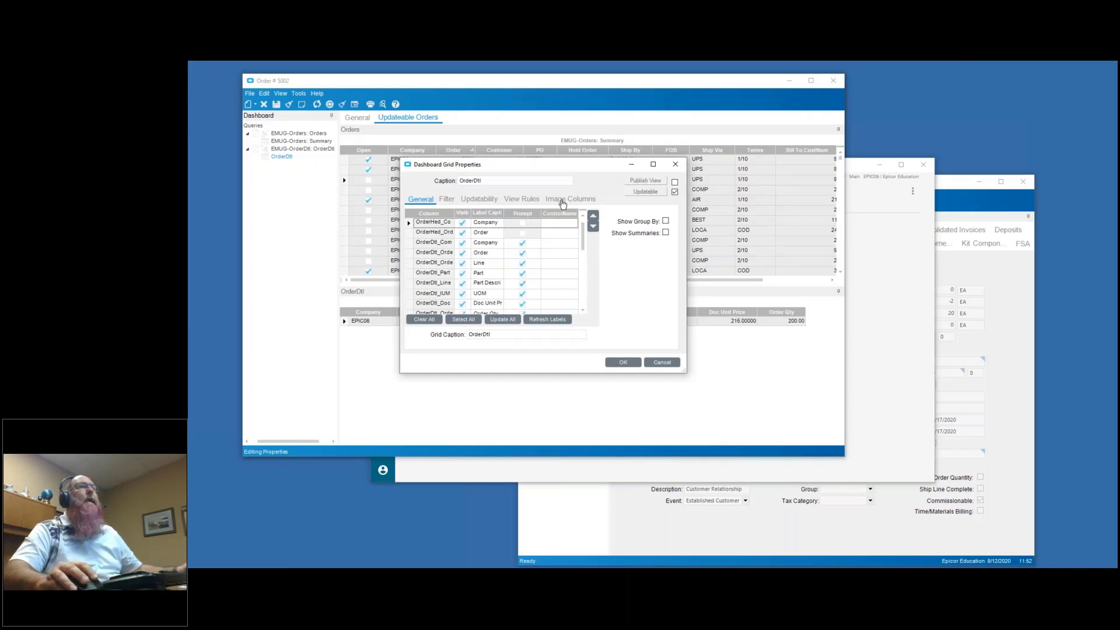
click(662, 363)
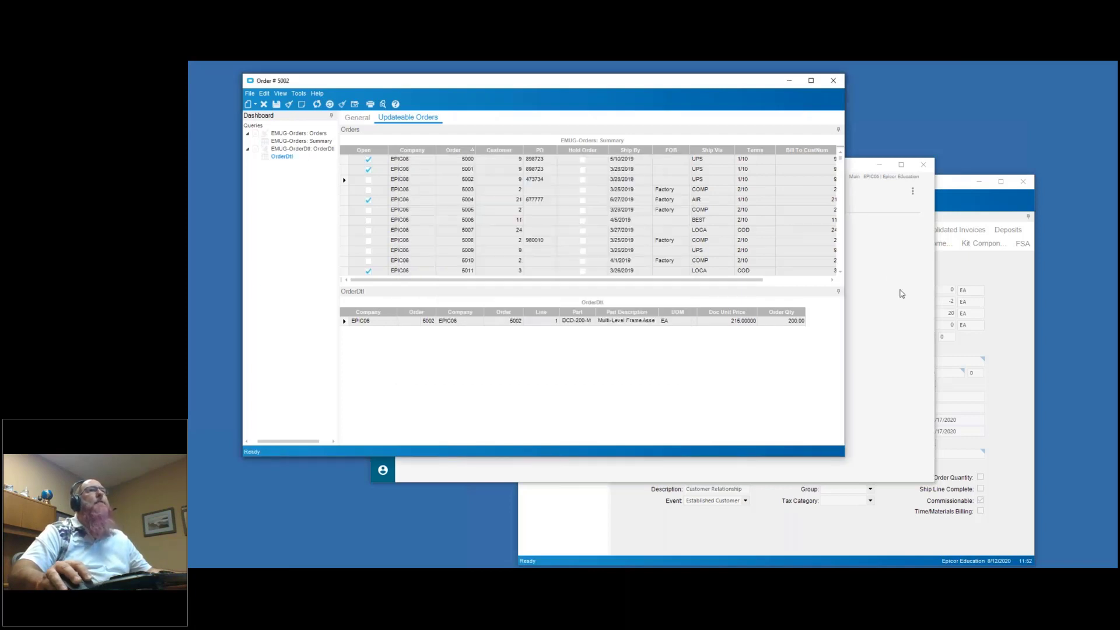
click(886, 274)
Find and open the EMUG-OrderDtl query, then view its Query Builder Display Fields.
click(430, 239)
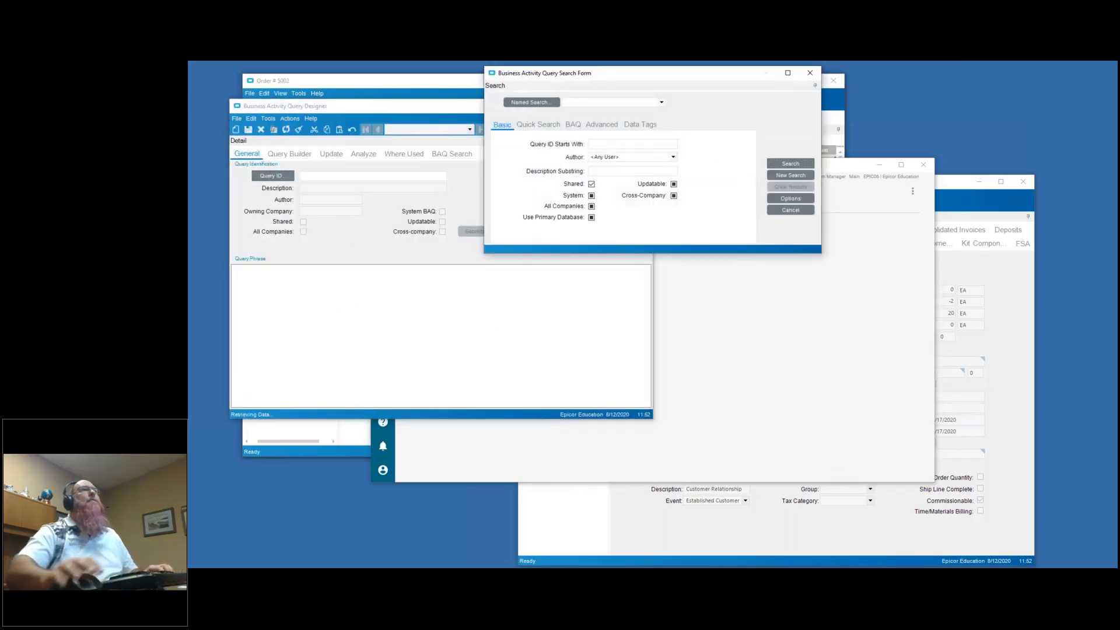
click(631, 144)
text(emug)
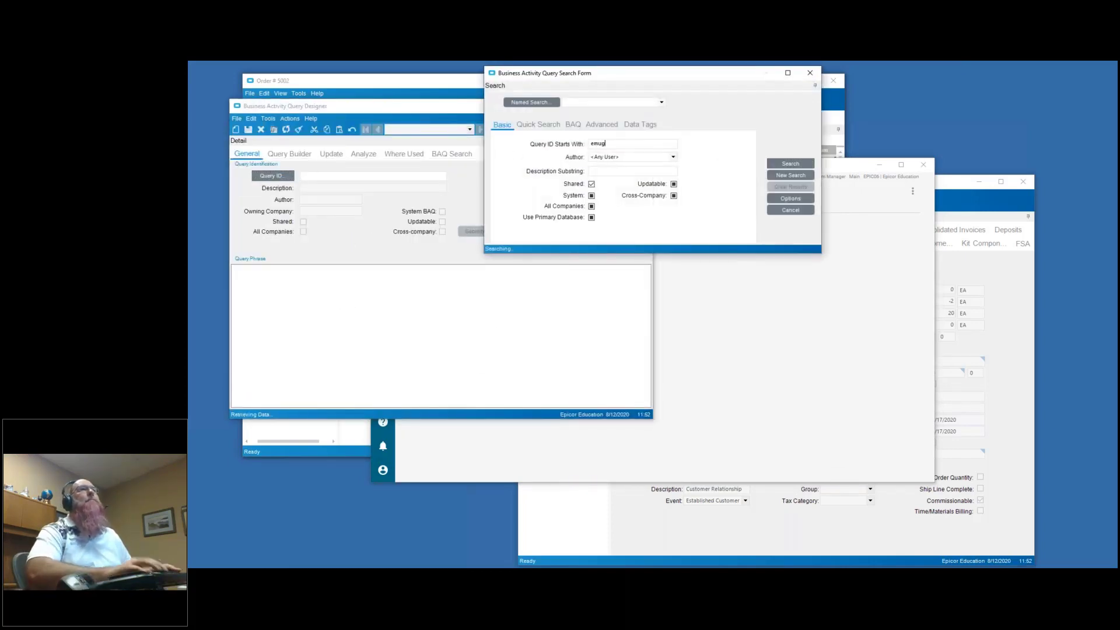
key(Return)
double_click(528, 268)
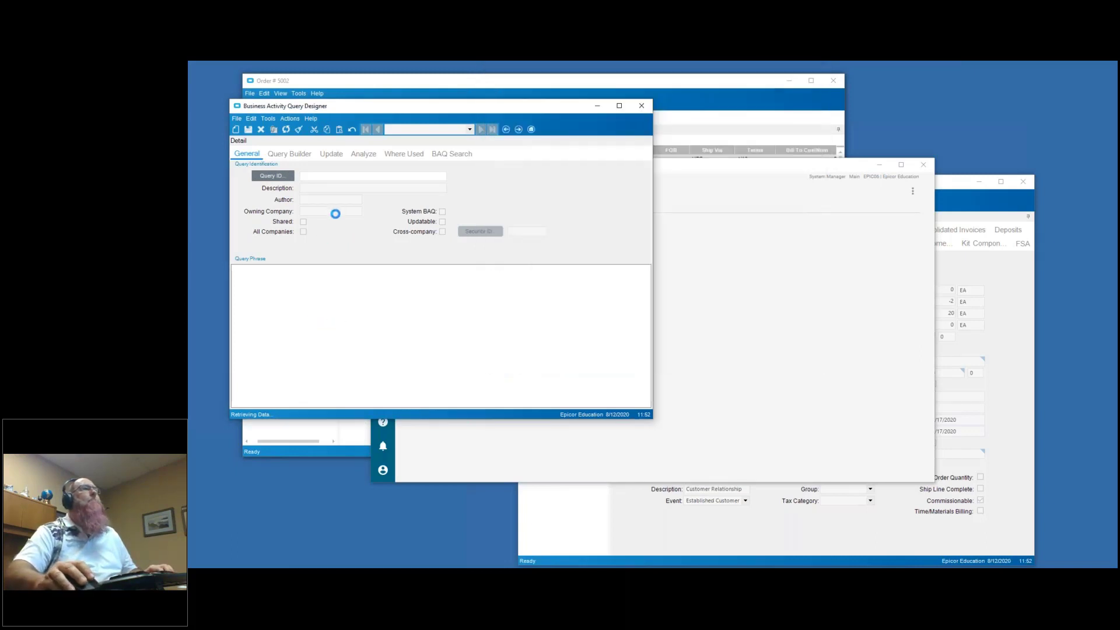
click(292, 155)
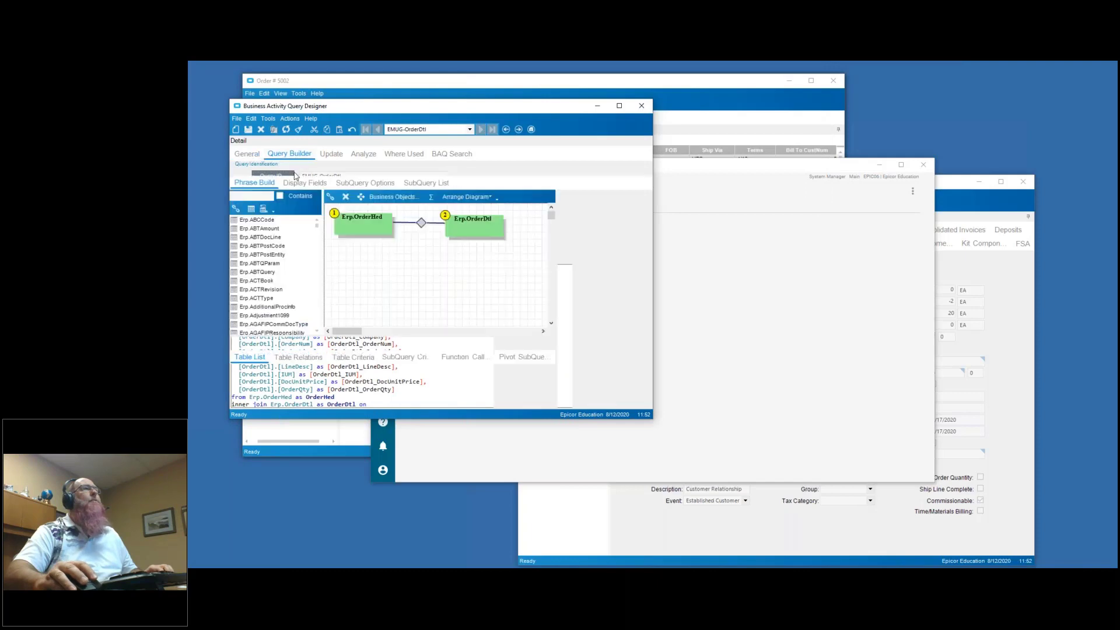
click(304, 184)
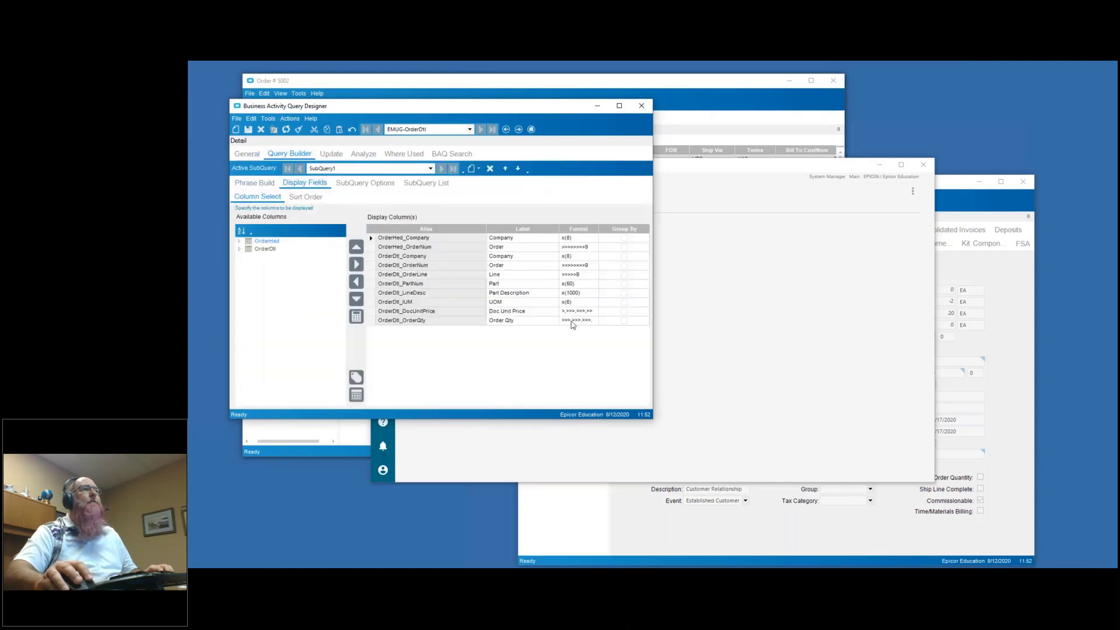
Set the OrderDtl_OrderQty format to >>>,>>>,>>9.99 and switch back to the Order 5002 dashboard.
click(580, 320)
key(Delete)
key(Delete)
key(Delete)
key(Delete)
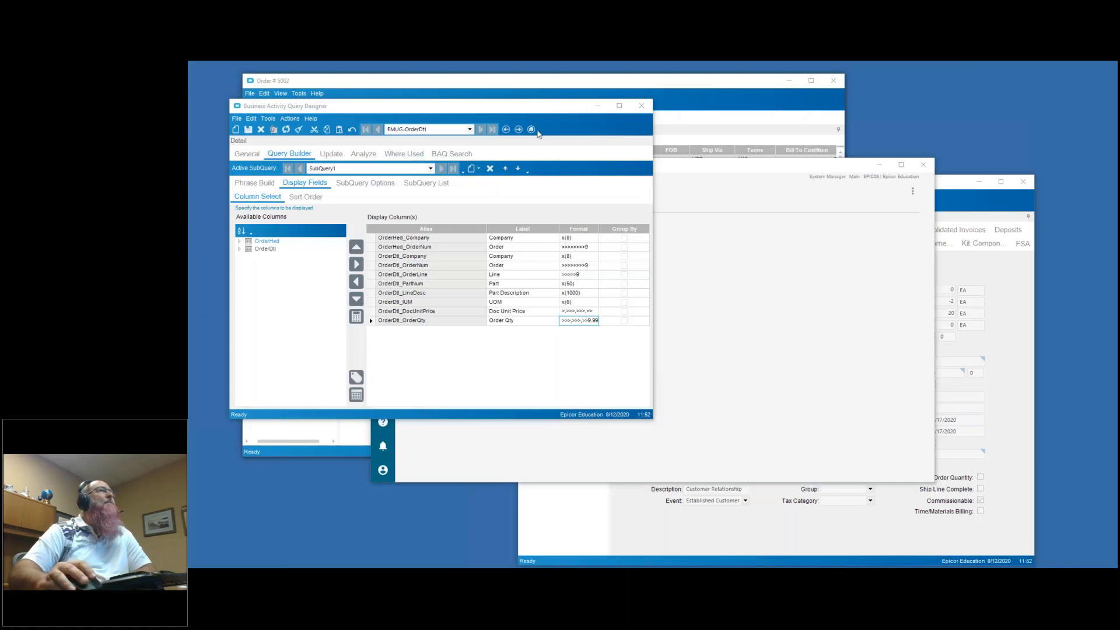
drag(525, 110, 532, 205)
click(540, 88)
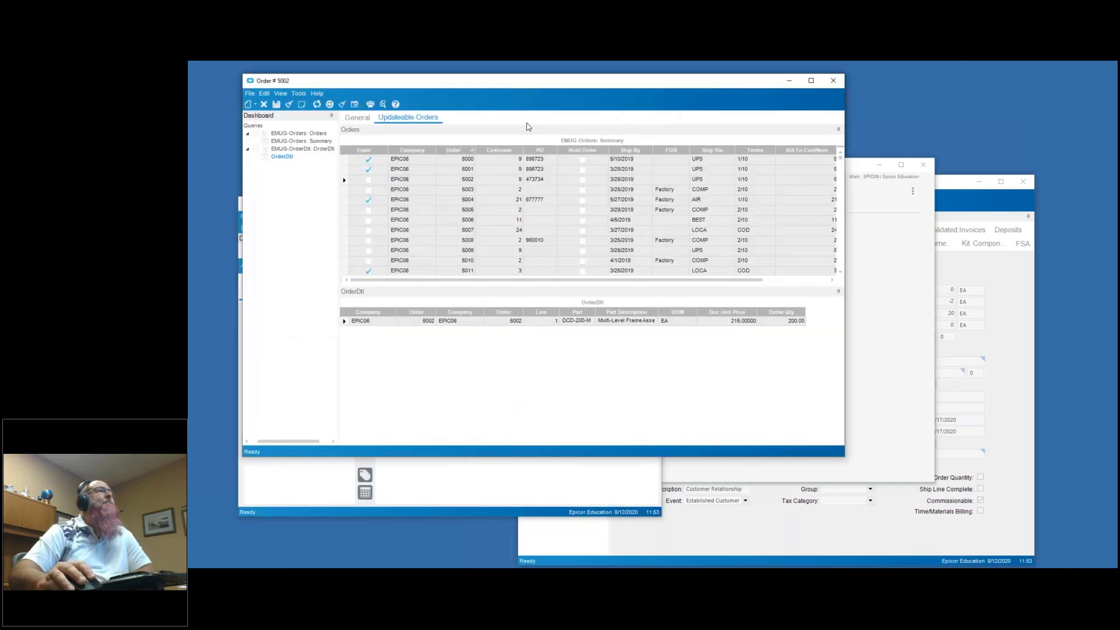
Check the Order Qty column's context menu, dismiss it, and bring Epicor Home forward.
right_click(781, 312)
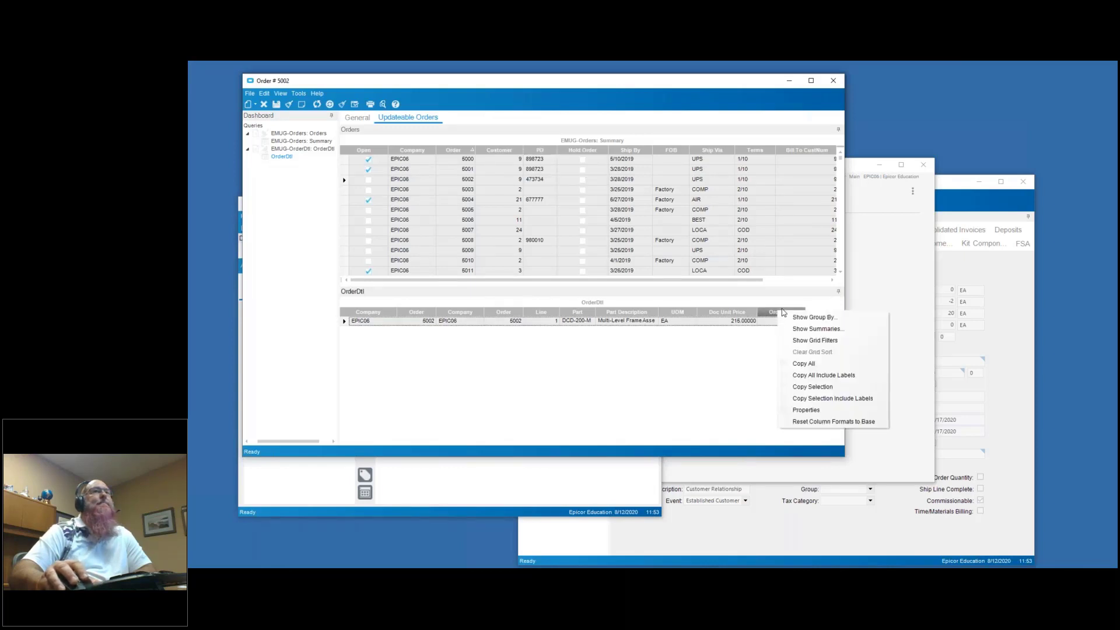
click(713, 412)
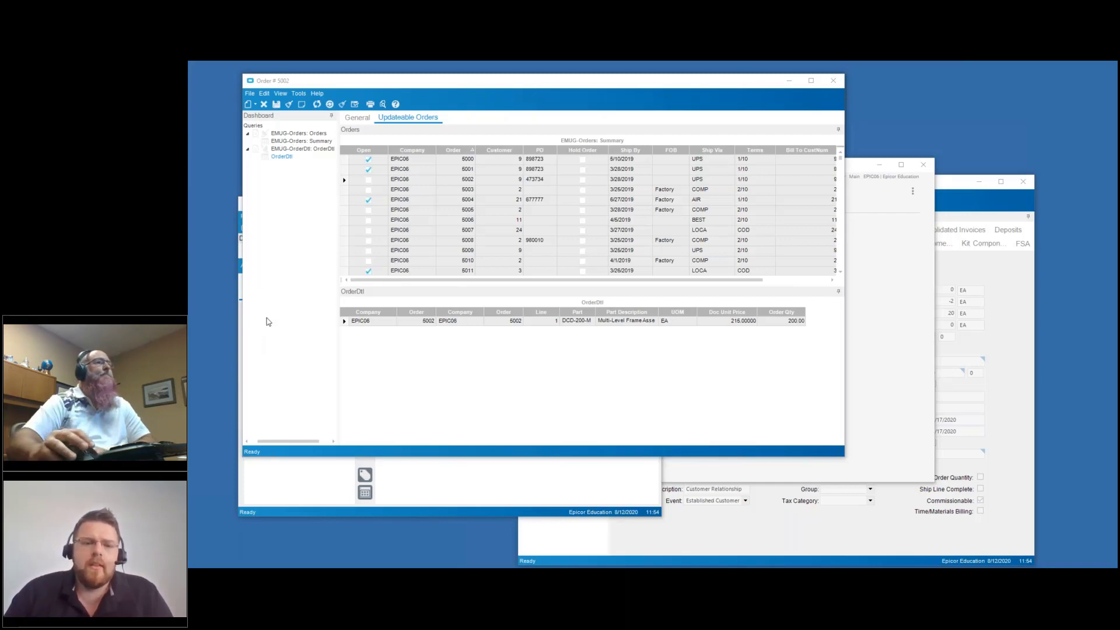
click(886, 332)
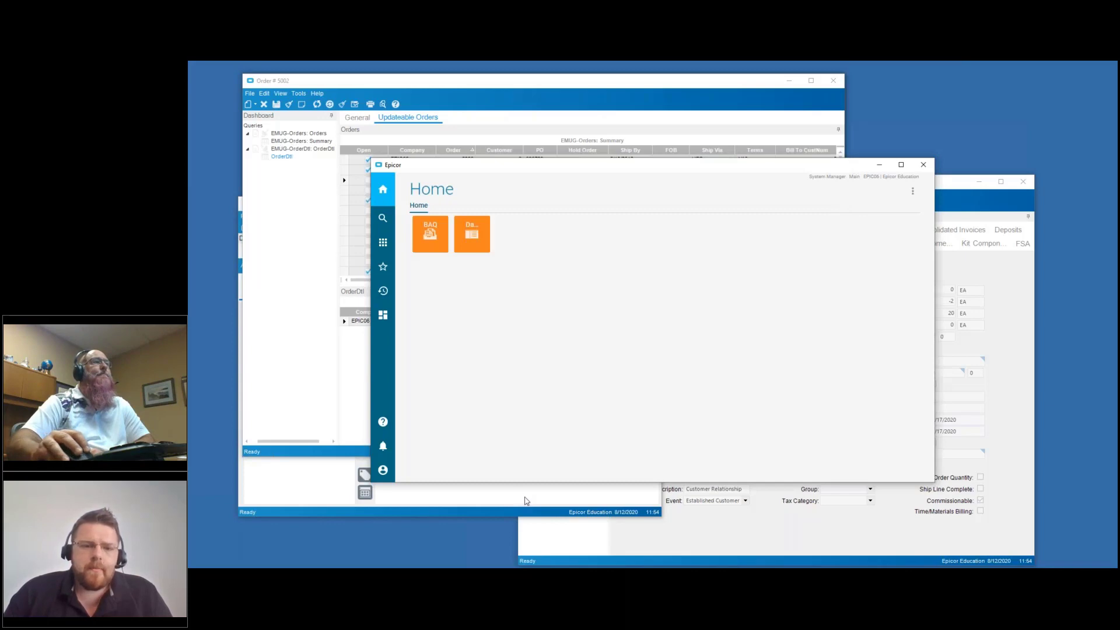
In the BAQ Designer, open Update Processing and its BPM Directives Configuration for EMUG_OrderDtl.
click(525, 501)
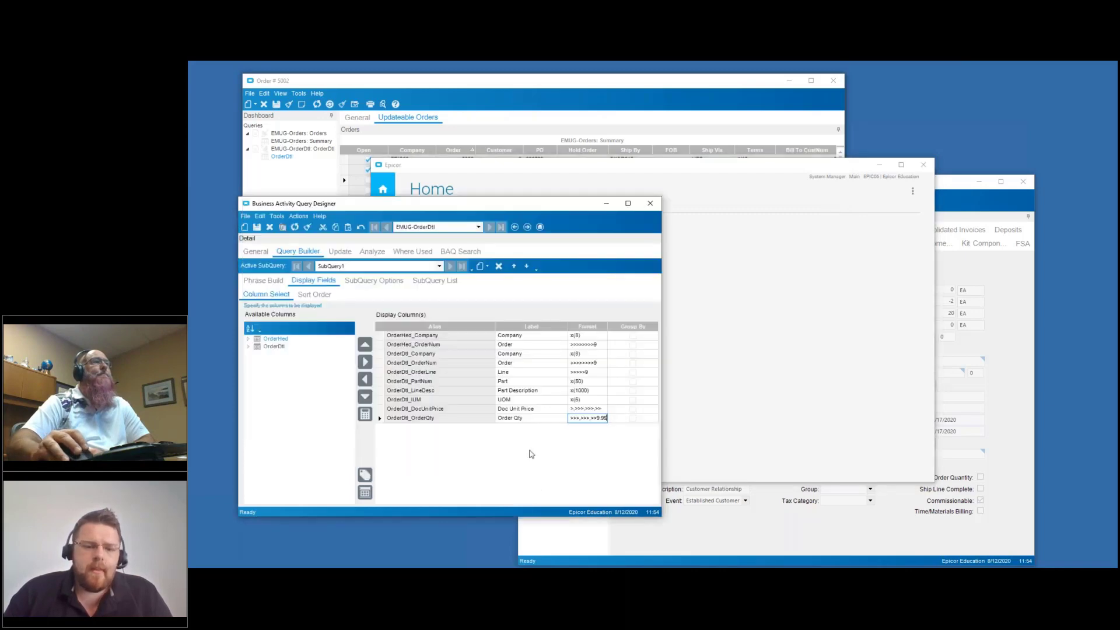
click(340, 251)
click(350, 266)
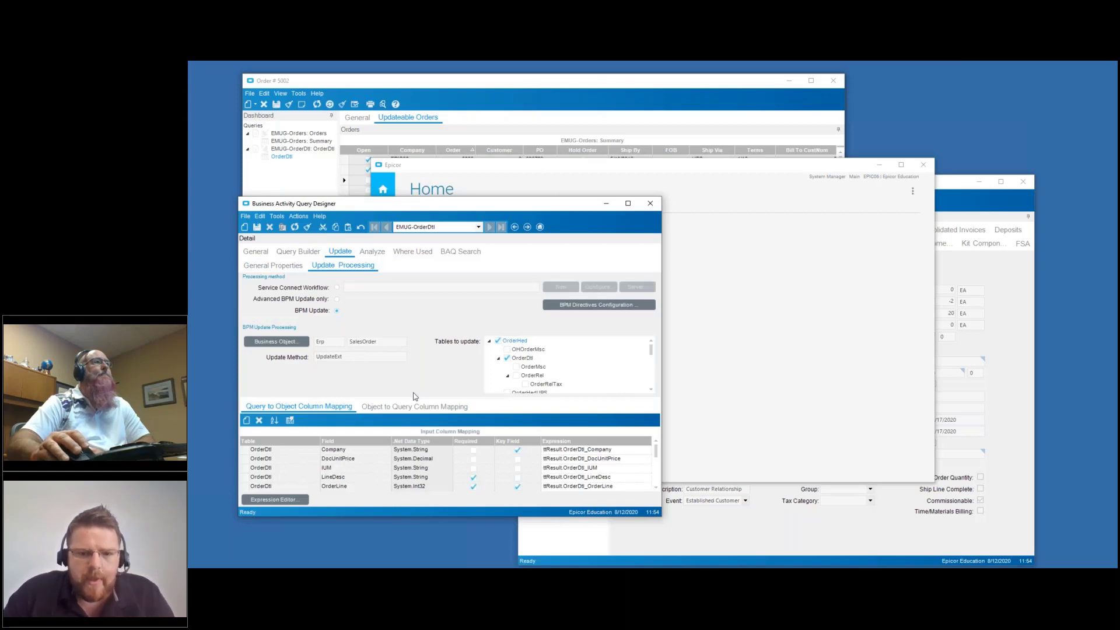
click(619, 309)
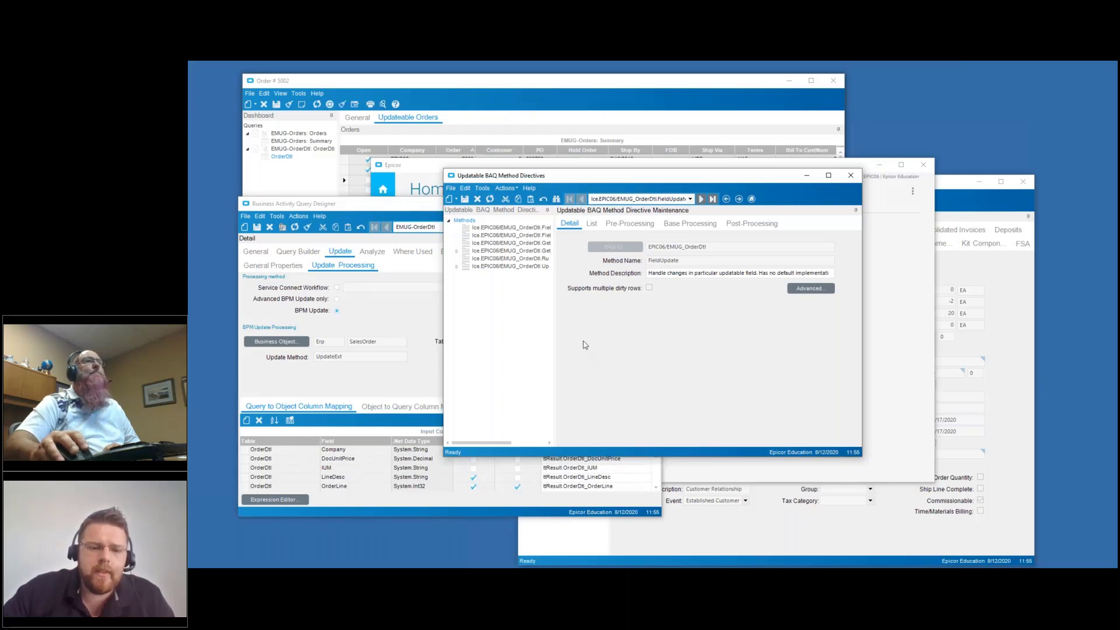
Expand Update > Base Processing, select ##BASE##, and open it in the workflow designer.
click(458, 267)
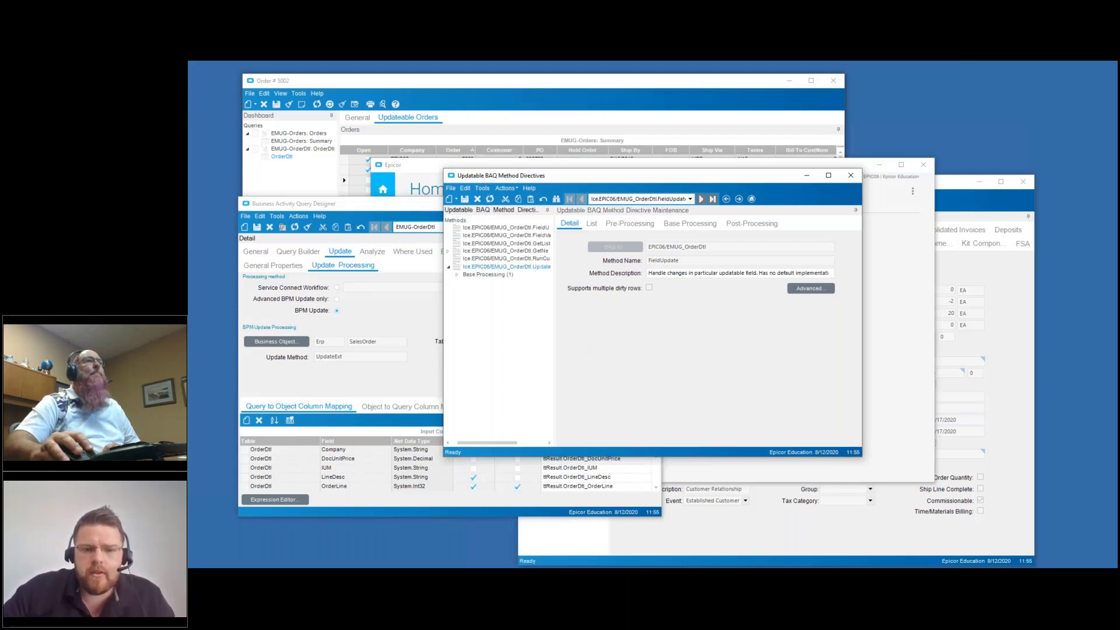
click(458, 275)
click(486, 283)
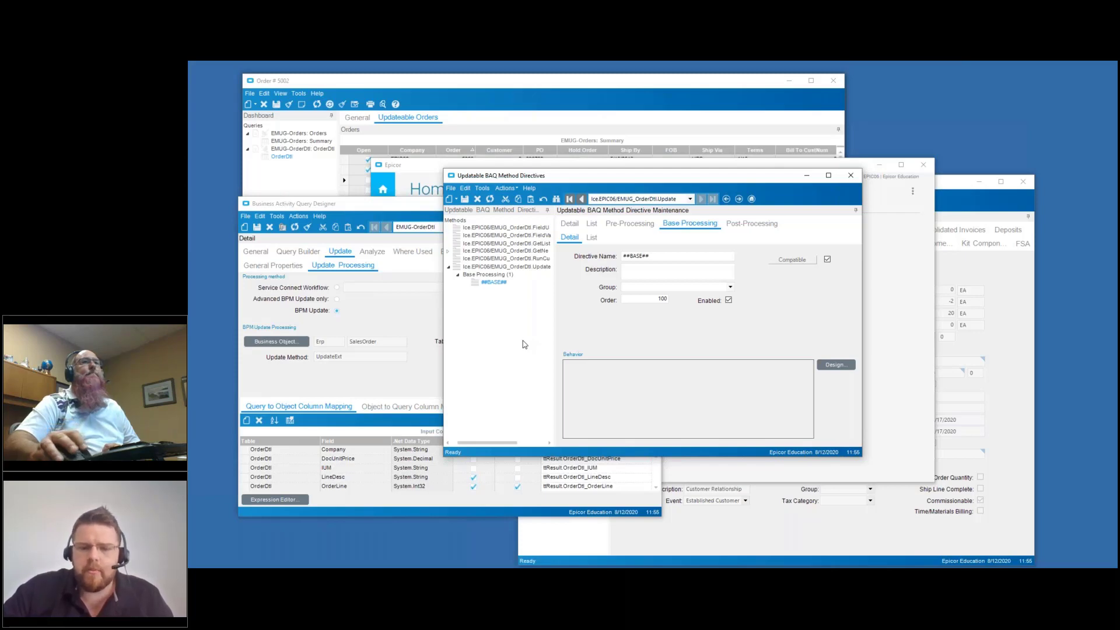
click(835, 365)
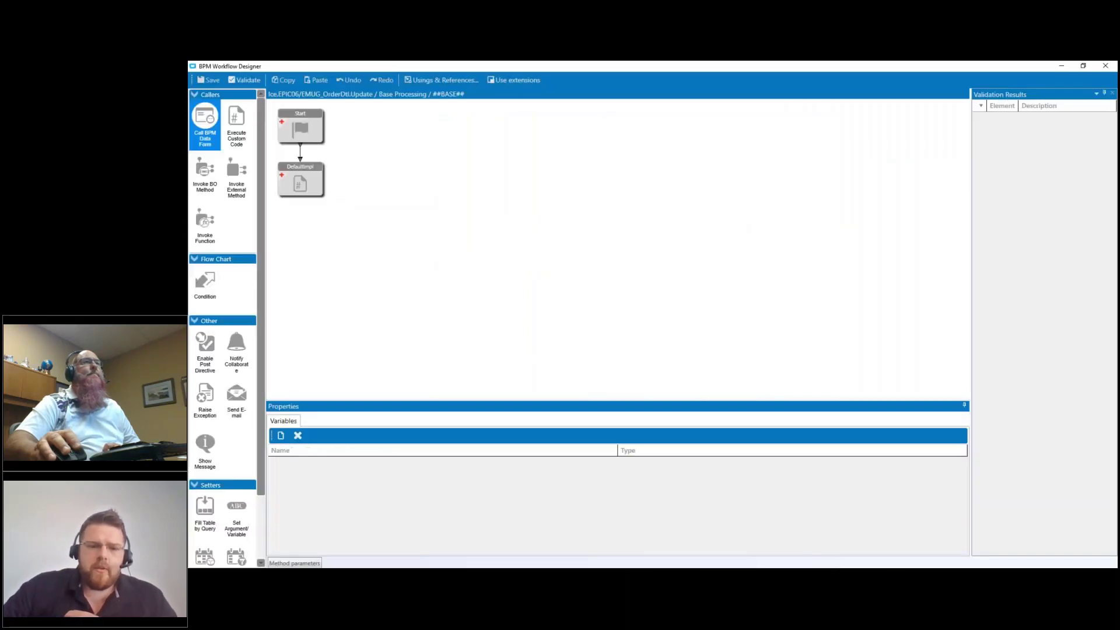
Inspect DefaultImpl's generated C# update code mapping results into OrderDtl and OrderHed, then cancel unchanged.
click(300, 182)
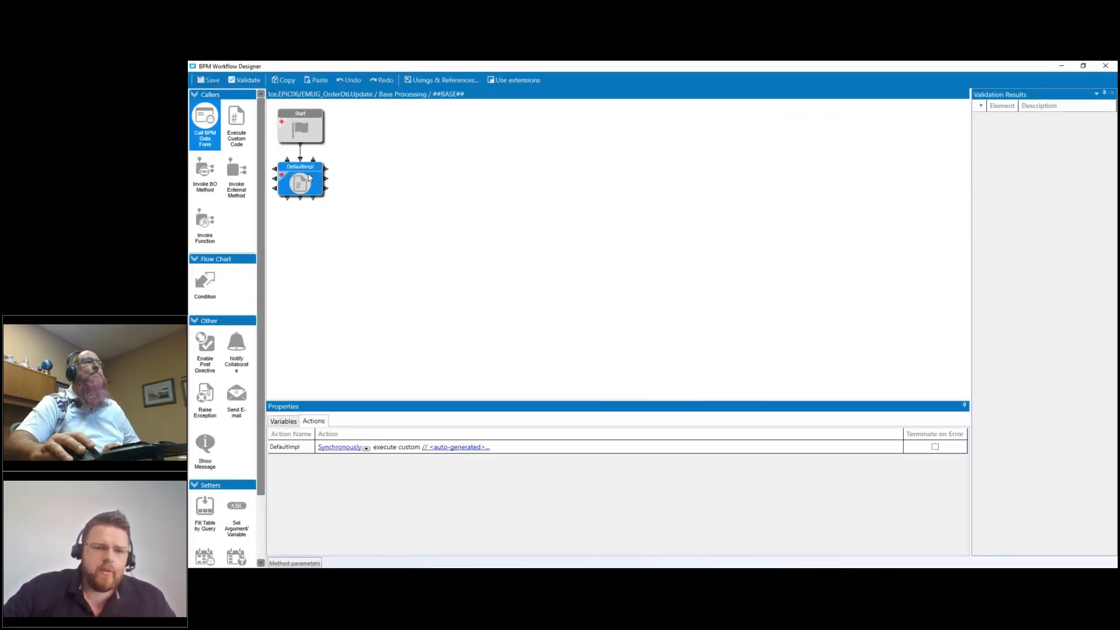
click(460, 450)
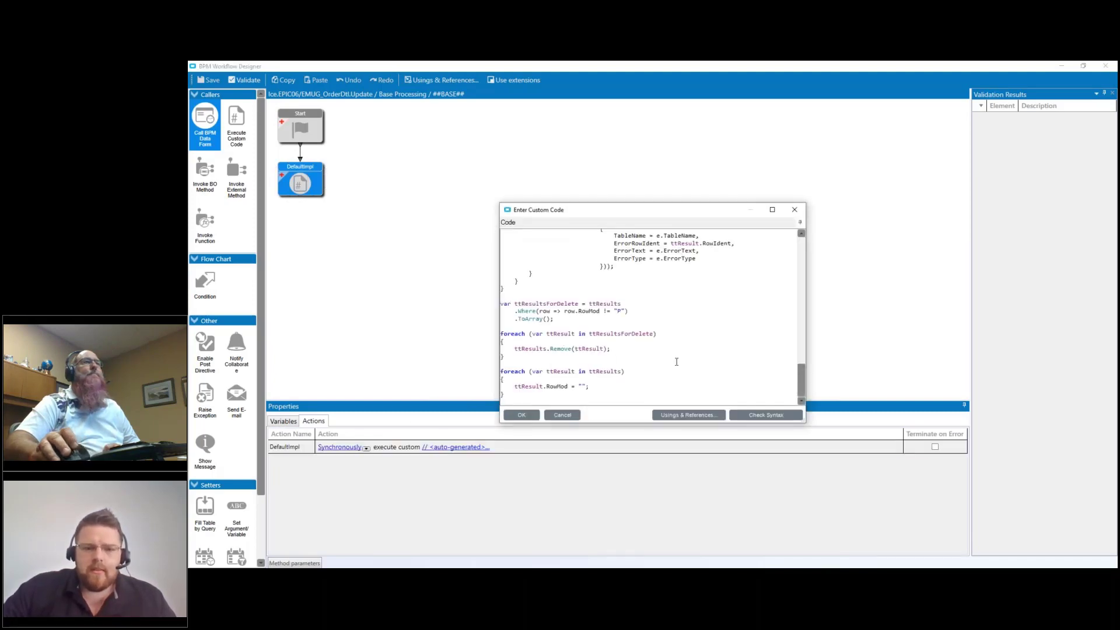
scroll(676, 362, up, 10)
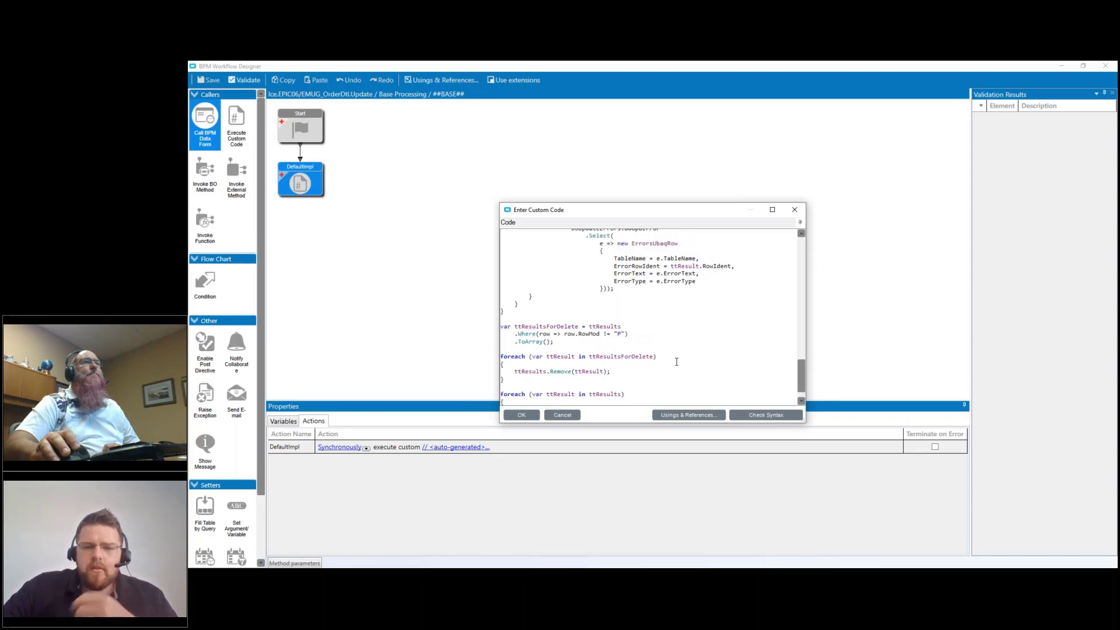
scroll(676, 371, up, 8)
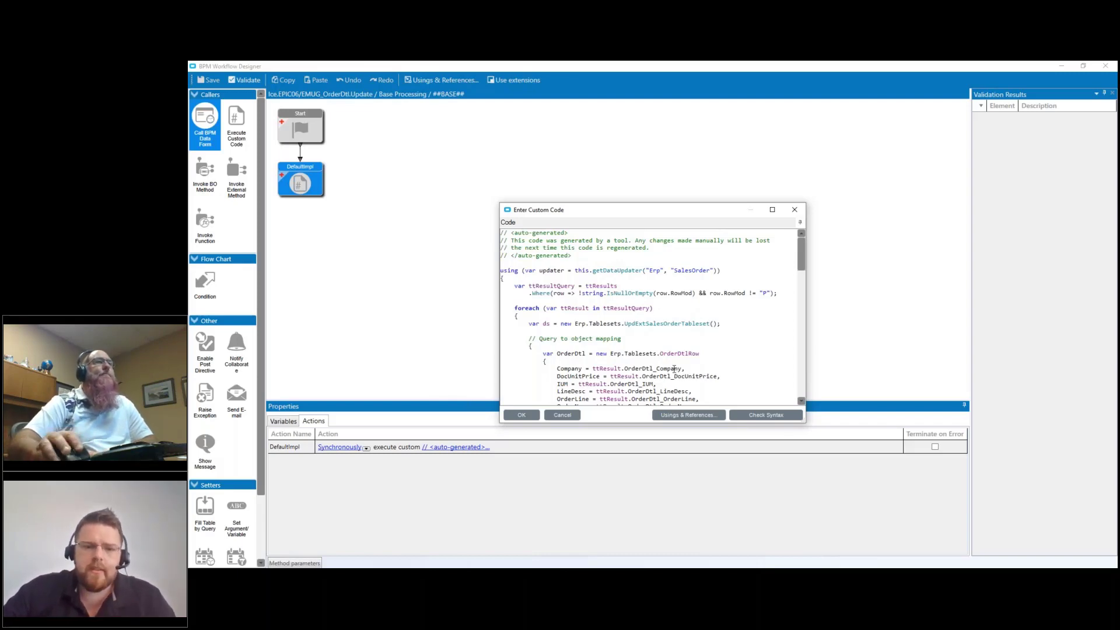
scroll(675, 371, down, 2)
scroll(673, 369, down, 1)
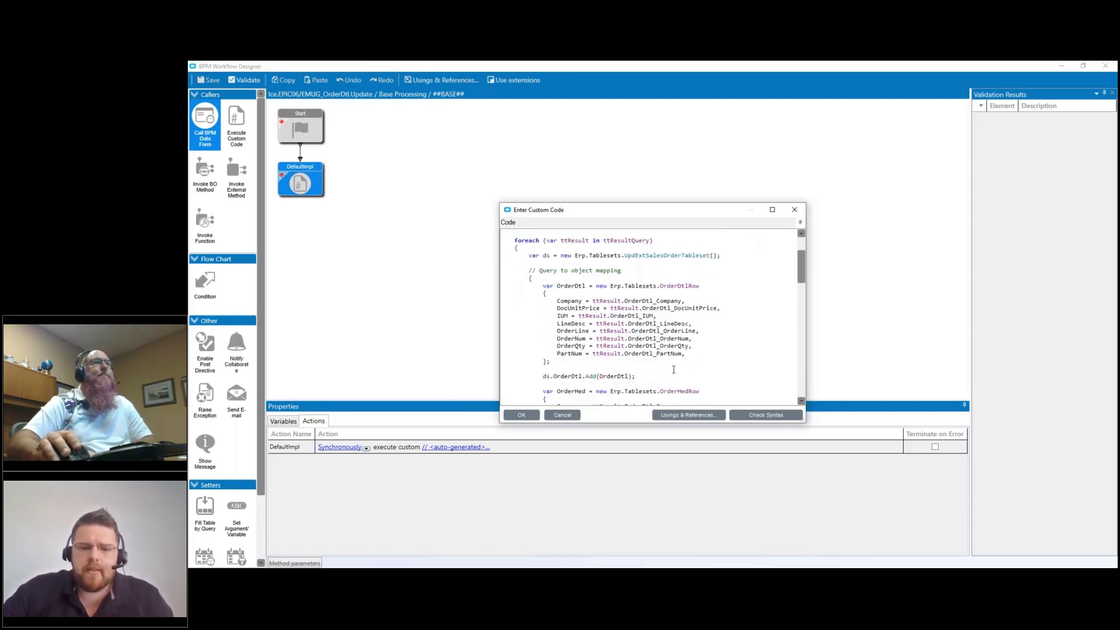
scroll(674, 369, down, 3)
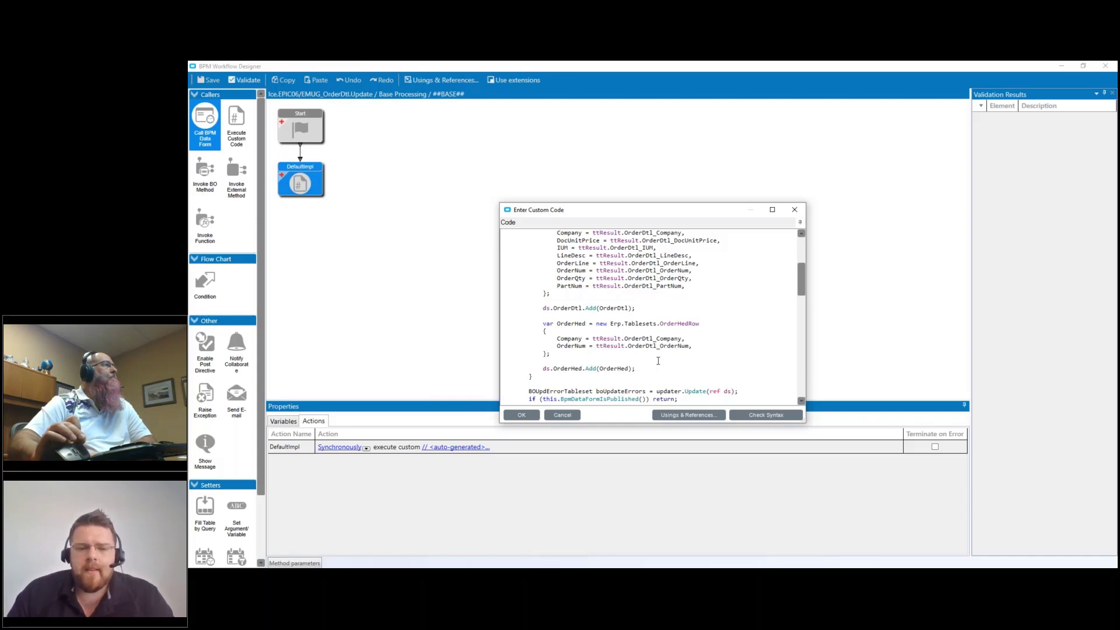
click(563, 415)
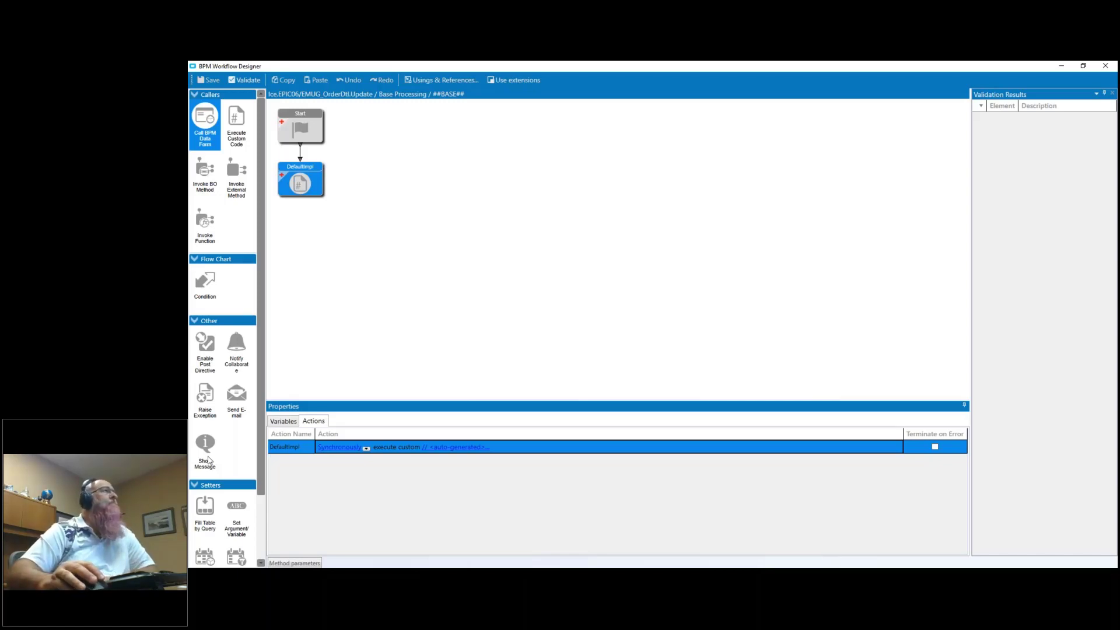
Close the BPM Workflow Designer window.
click(1105, 65)
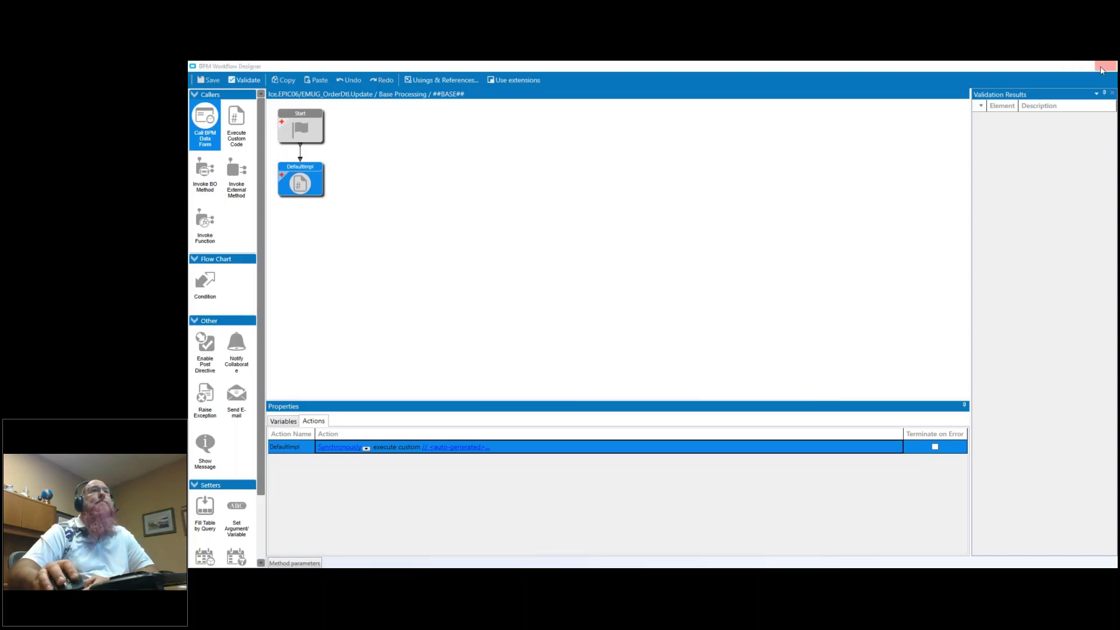
Close Method Directives and show EMUG-OrderDtl's General Properties updatable columns grid.
click(851, 175)
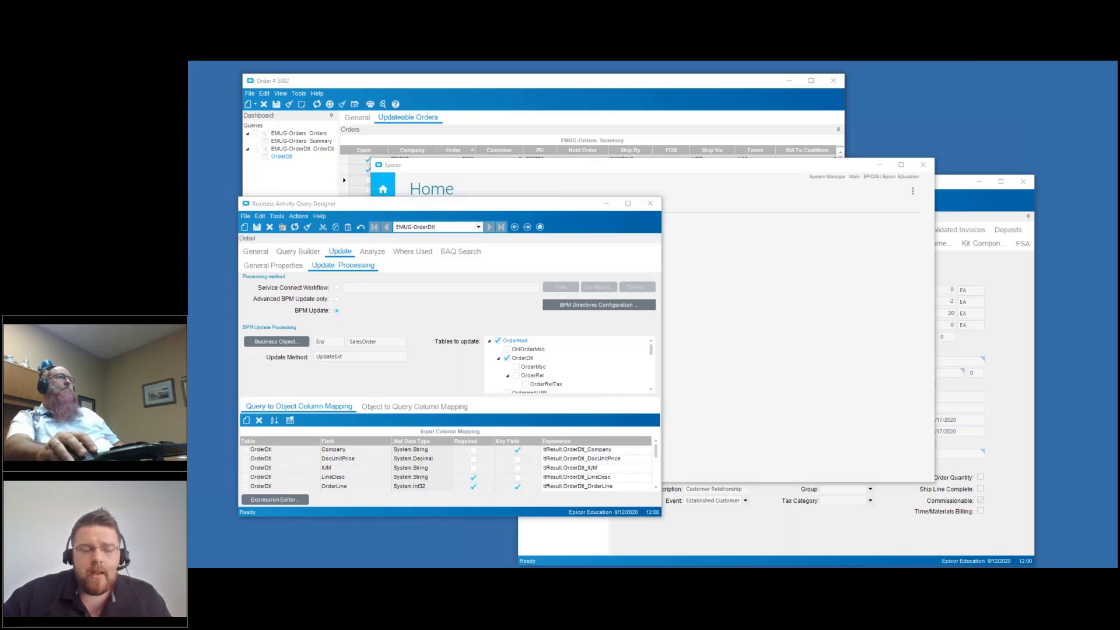
click(294, 270)
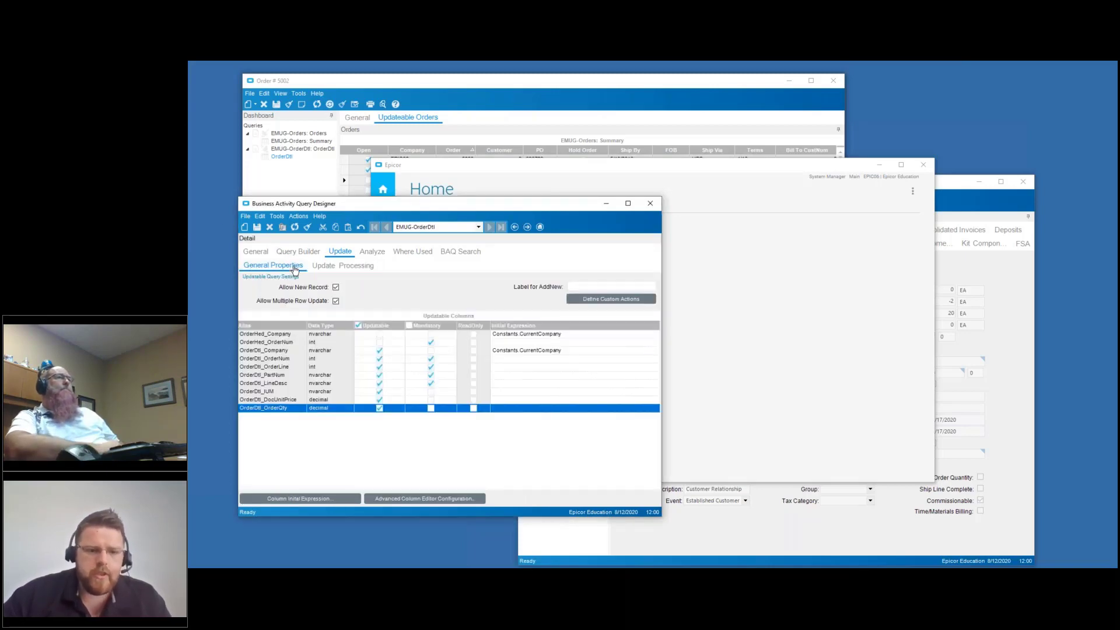